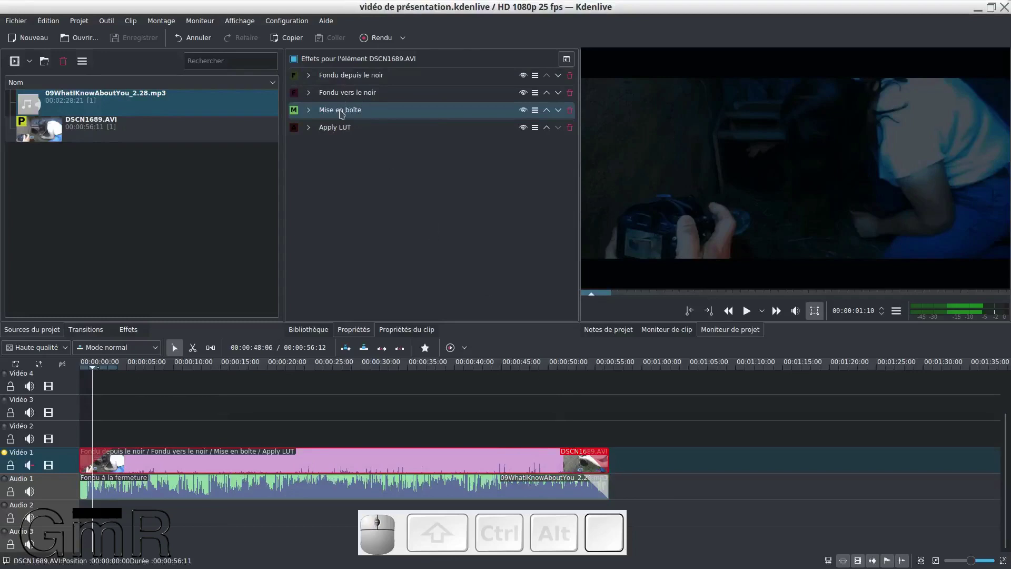
# - Compare the clip with and without the Apply LUT effect at about 00:00:18:20, leaving the effect enabled
pyautogui.click(257, 372)
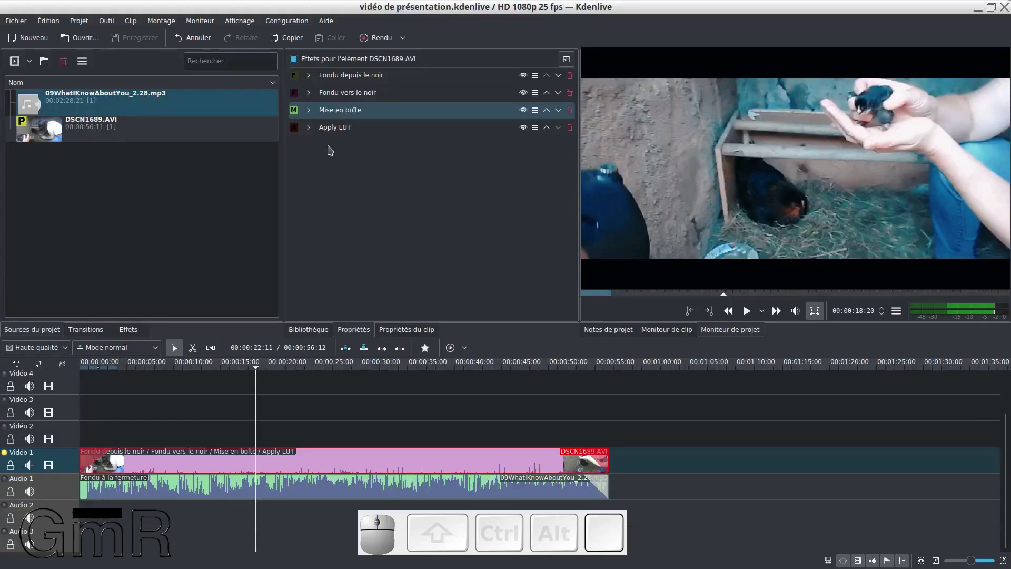
pyautogui.click(330, 129)
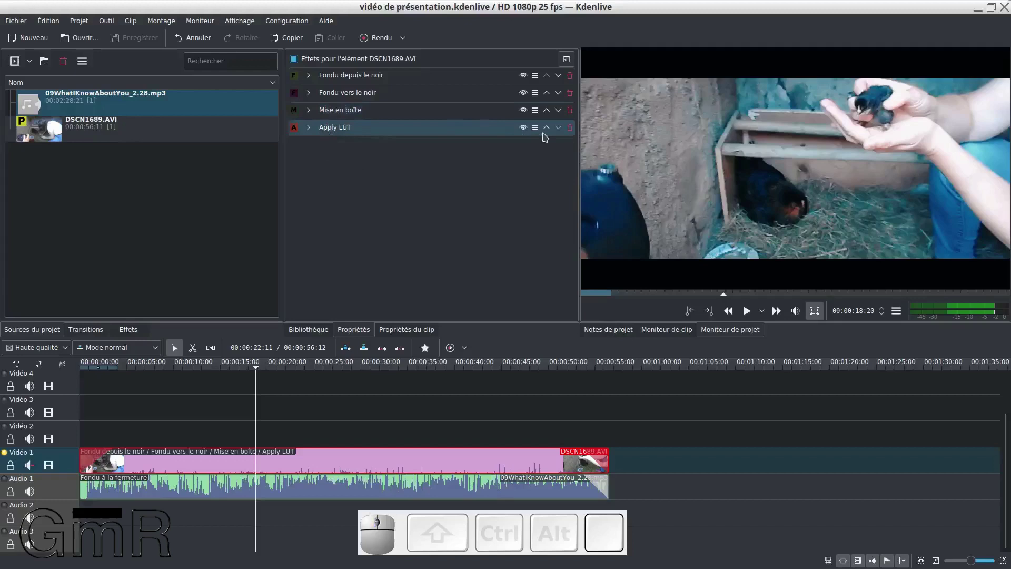
pyautogui.click(523, 128)
pyautogui.click(523, 128)
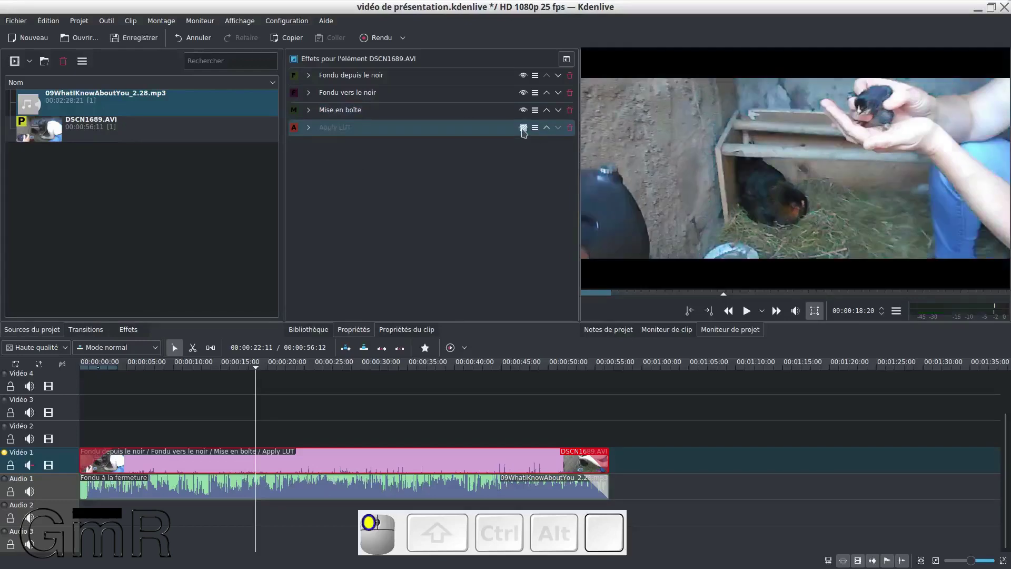
pyautogui.click(523, 128)
pyautogui.click(523, 128)
# - Disable the Mise en boîte, Fondu vers le noir, Fondu depuis le noir and Apply LUT effects on clip DSCN1689.AVI
pyautogui.click(523, 110)
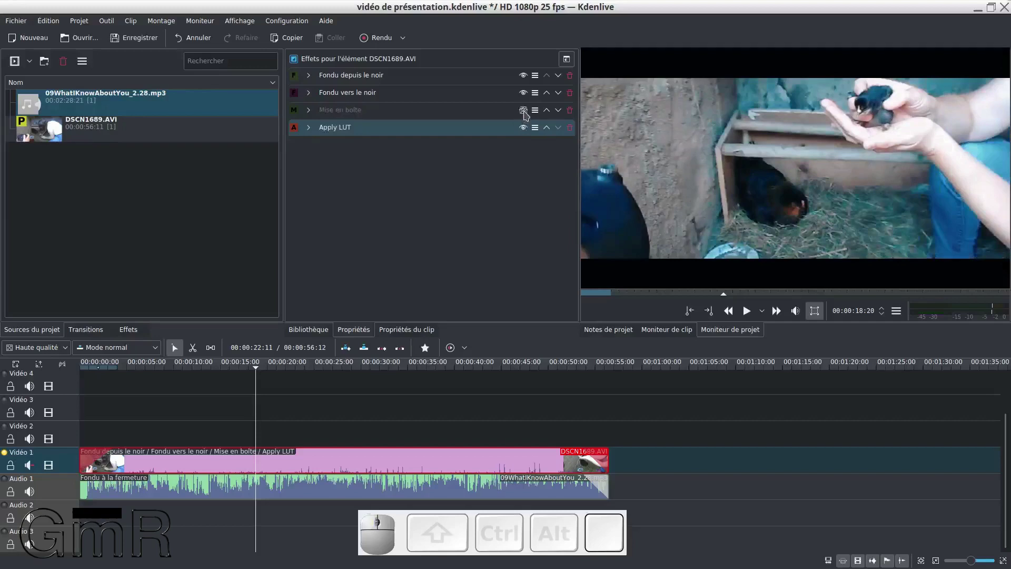
pyautogui.click(523, 93)
pyautogui.click(523, 75)
pyautogui.click(523, 128)
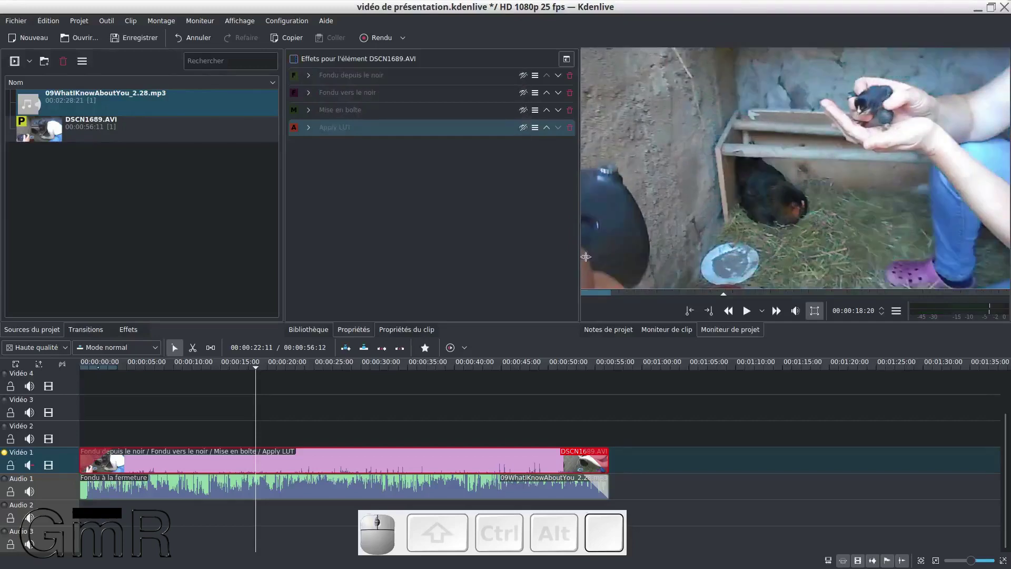
# - Enlarge the project monitor in width and height by shrinking the effects and timeline areas
pyautogui.moveTo(581, 311); pyautogui.dragTo(506, 386)
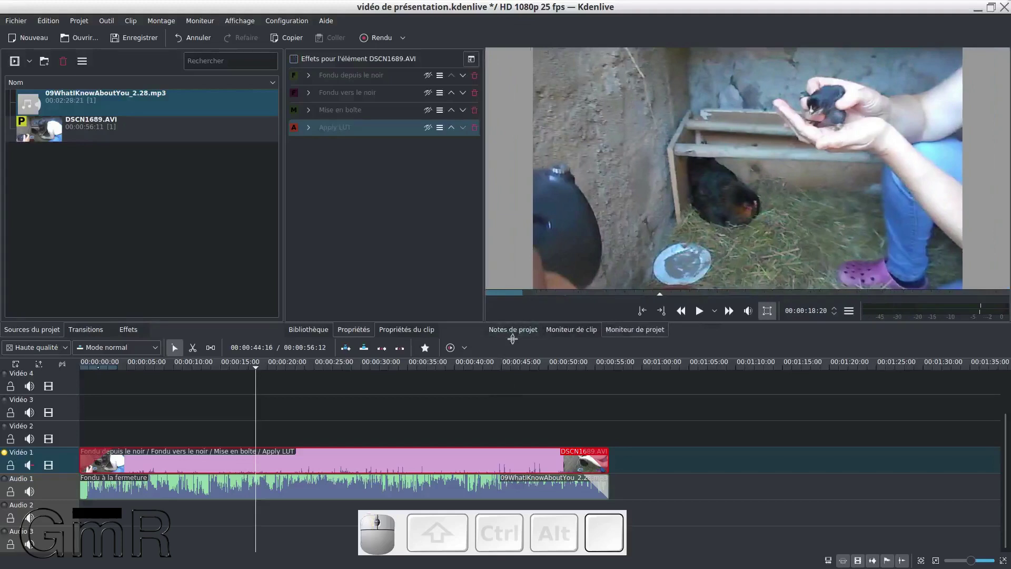
pyautogui.moveTo(512, 341); pyautogui.dragTo(512, 417)
# - Re-enable the Fondu depuis le noir, Fondu vers le noir, Mise en boîte and Apply LUT effects on the clip
pyautogui.click(428, 76)
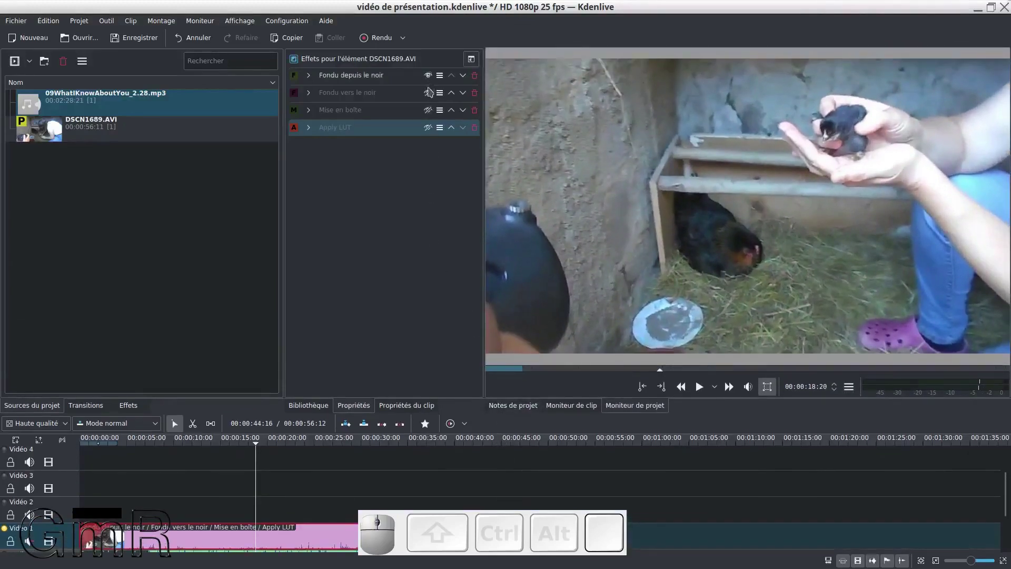
pyautogui.click(428, 93)
pyautogui.click(428, 110)
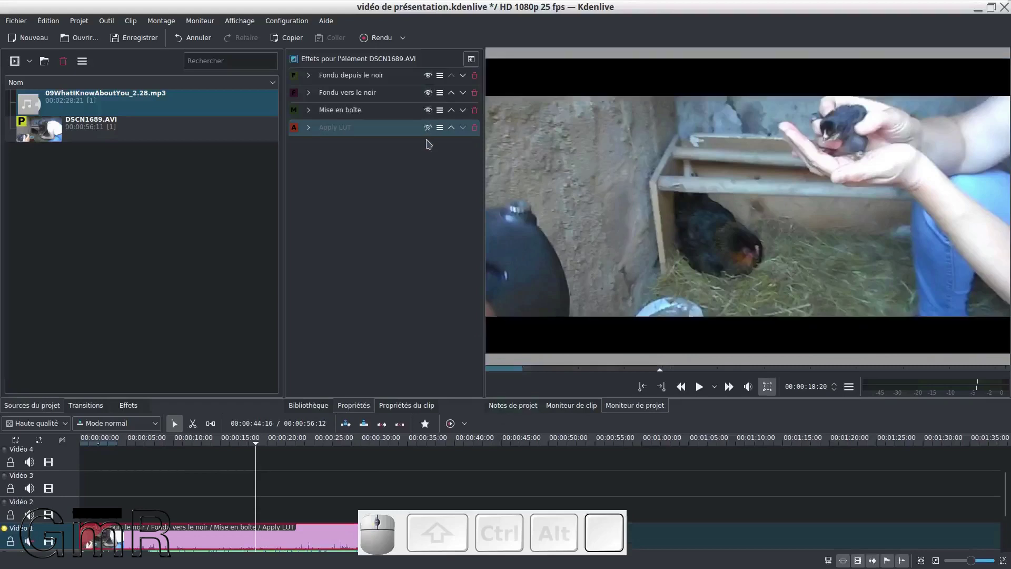
pyautogui.click(428, 128)
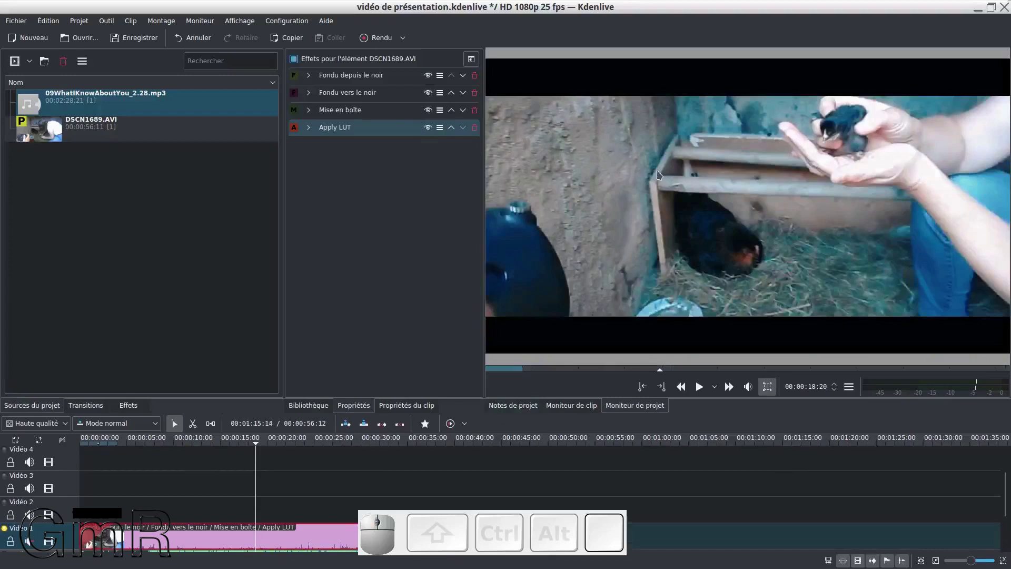
# - Scrub through the footage to about 00:00:23:09 and save the project
pyautogui.click(198, 444)
pyautogui.moveTo(204, 440); pyautogui.dragTo(299, 446)
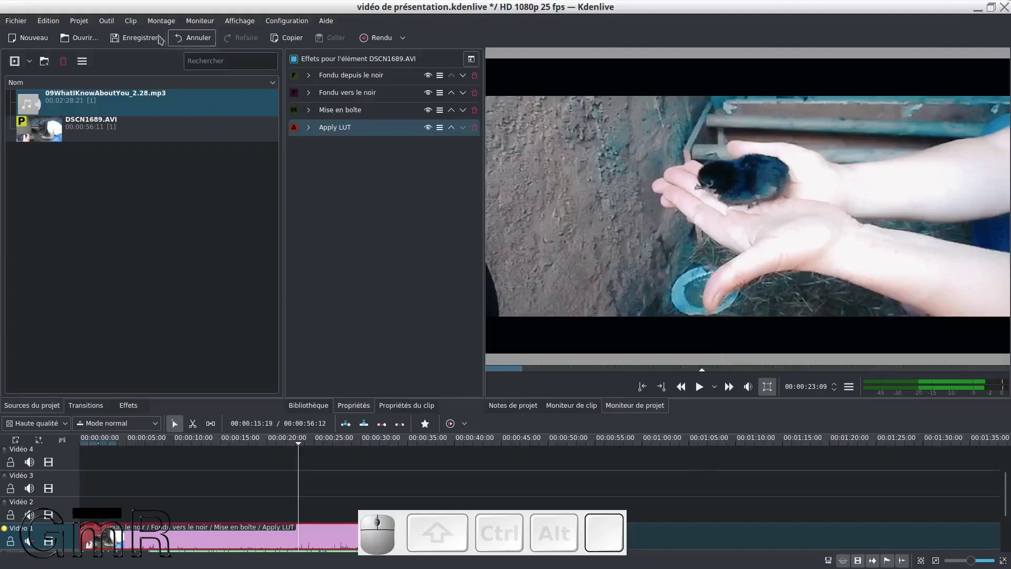
pyautogui.click(153, 39)
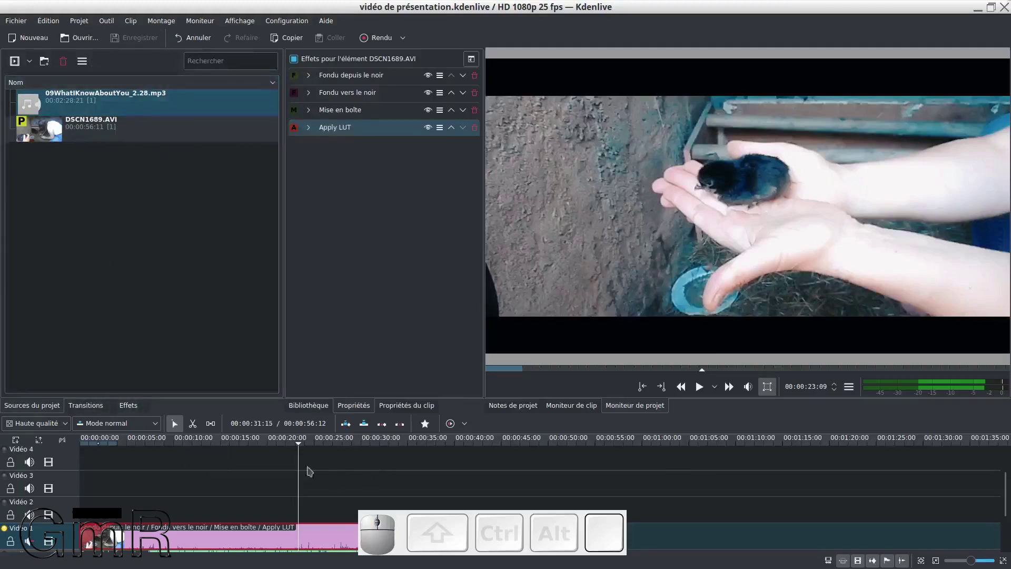
# - Add a guide to the timeline at 00:00:19:13, where the chick is held in the hands
pyautogui.scroll(-2, 316, 468)
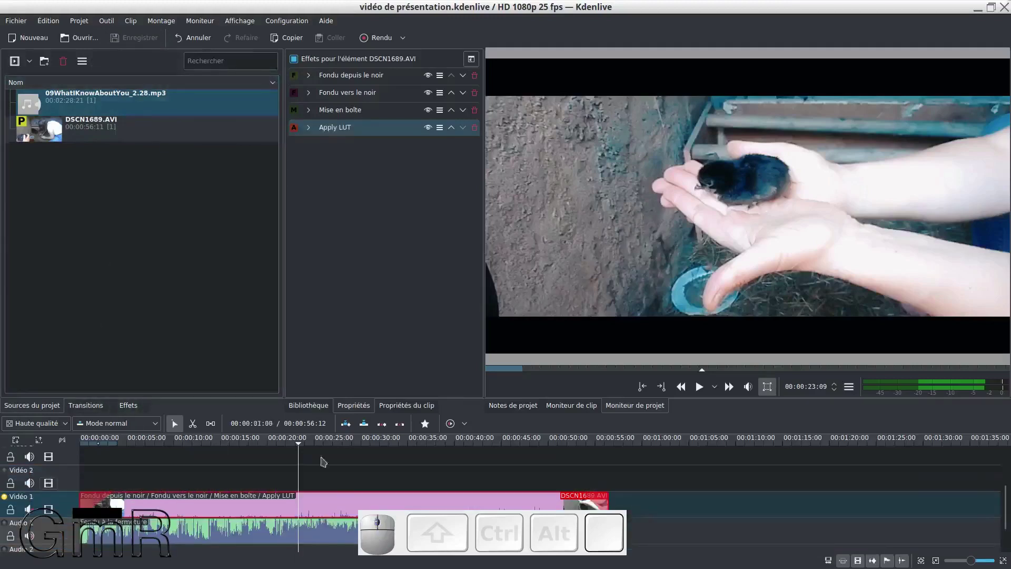
pyautogui.click(263, 443)
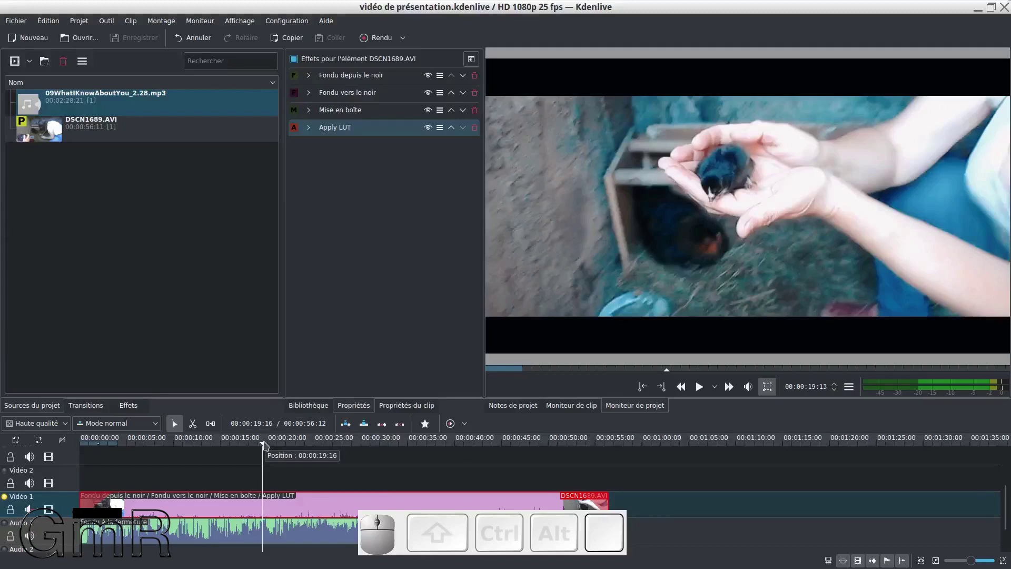
pyautogui.rightClick(265, 446)
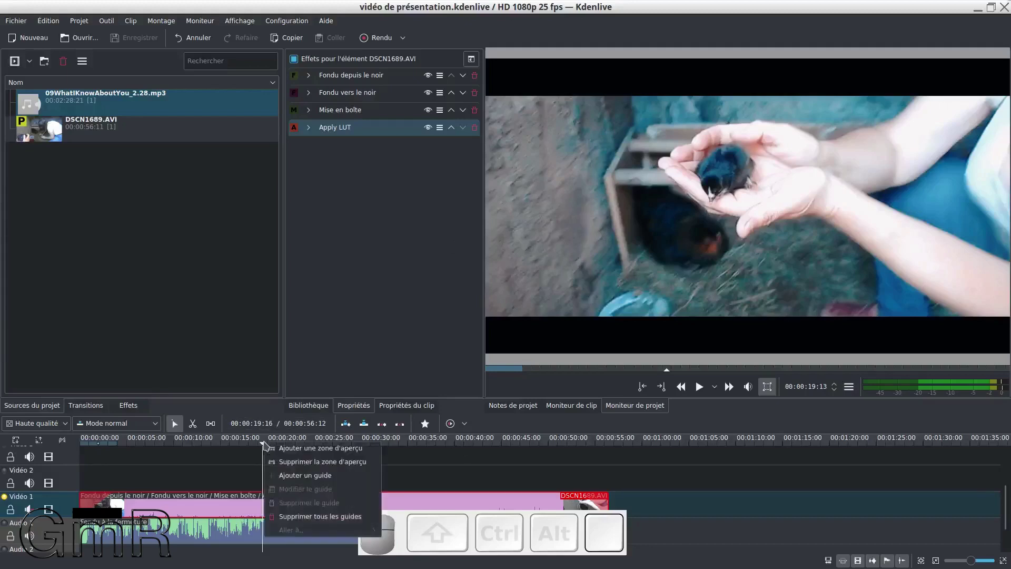
pyautogui.click(298, 476)
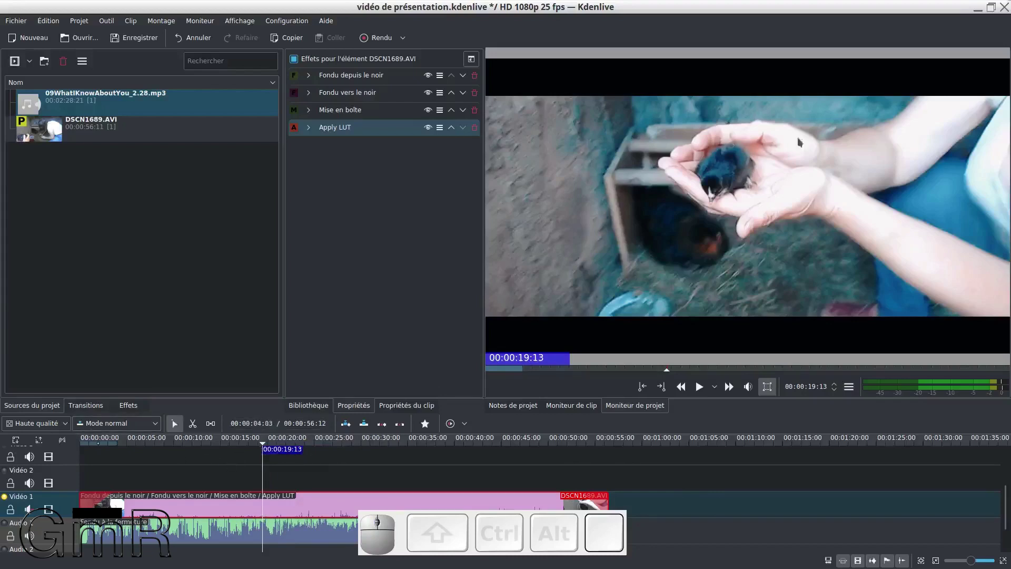
# - Change the new guide's comment to texte_ici
pyautogui.doubleClick(283, 448)
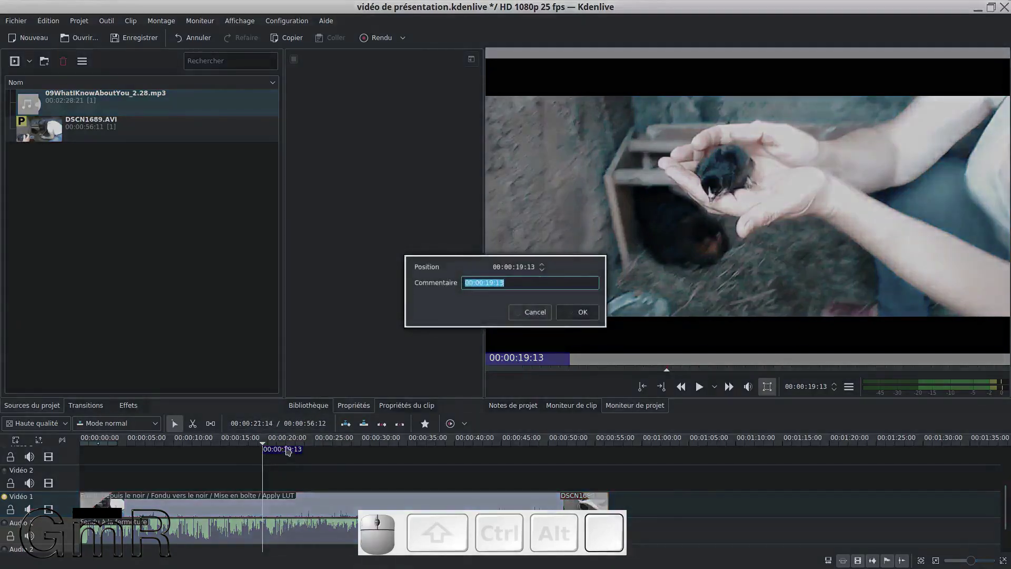
pyautogui.write('tex')
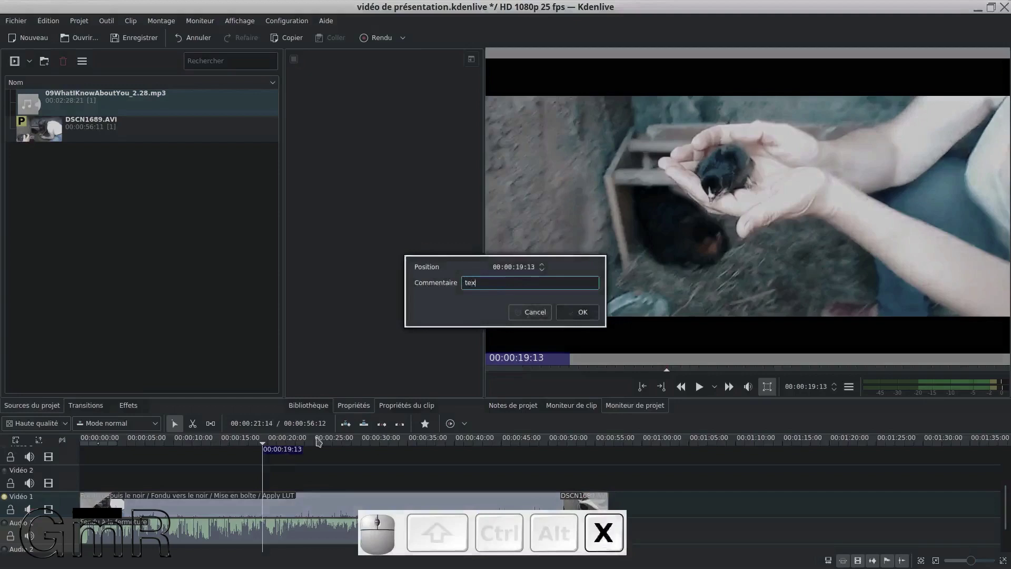
pyautogui.write('te_ici')
pyautogui.click(573, 319)
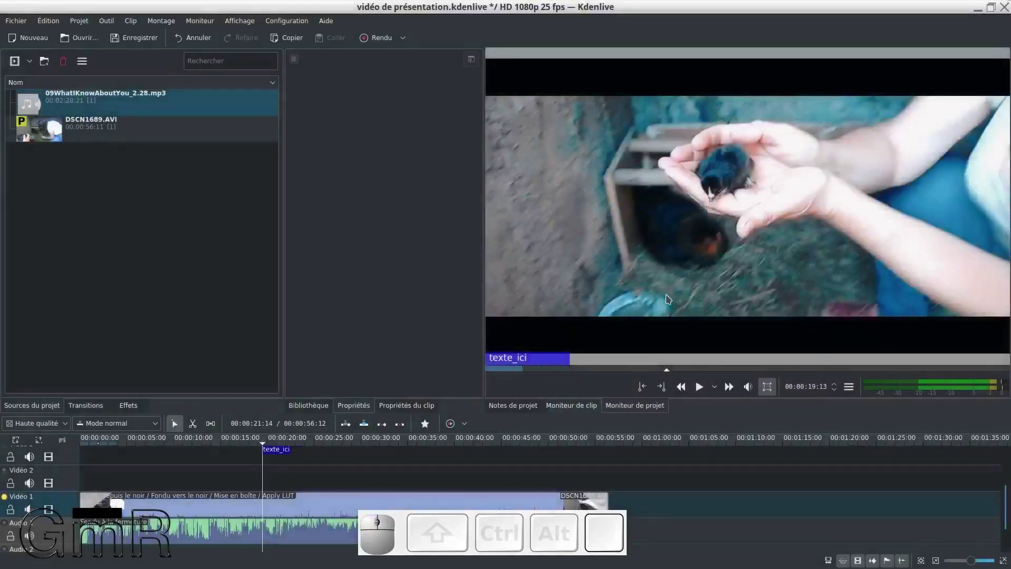
# - Place the playhead at about 00:00:09:03 and jump back to the texte_ici guide from the project monitor
pyautogui.click(166, 440)
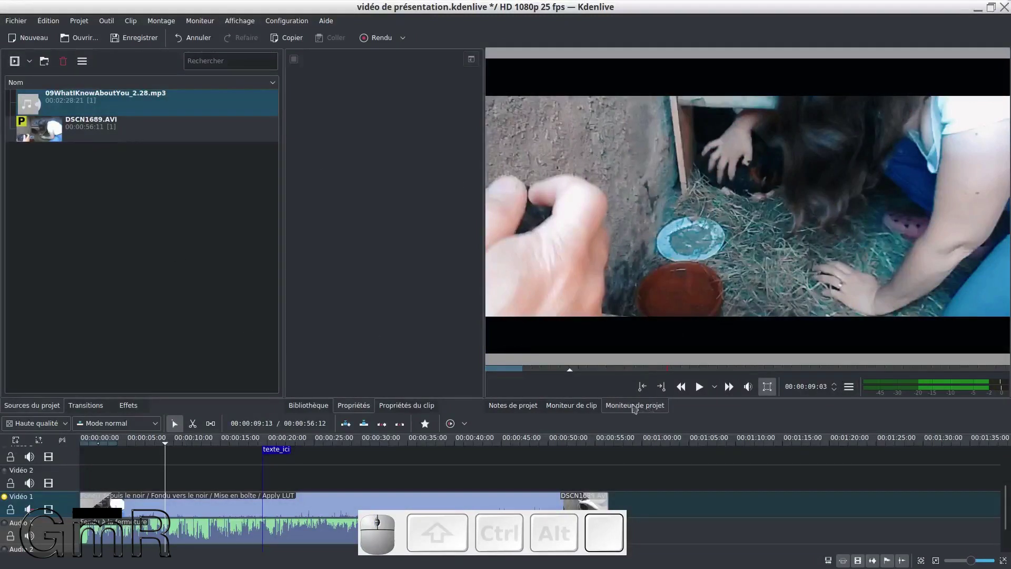
pyautogui.click(850, 389)
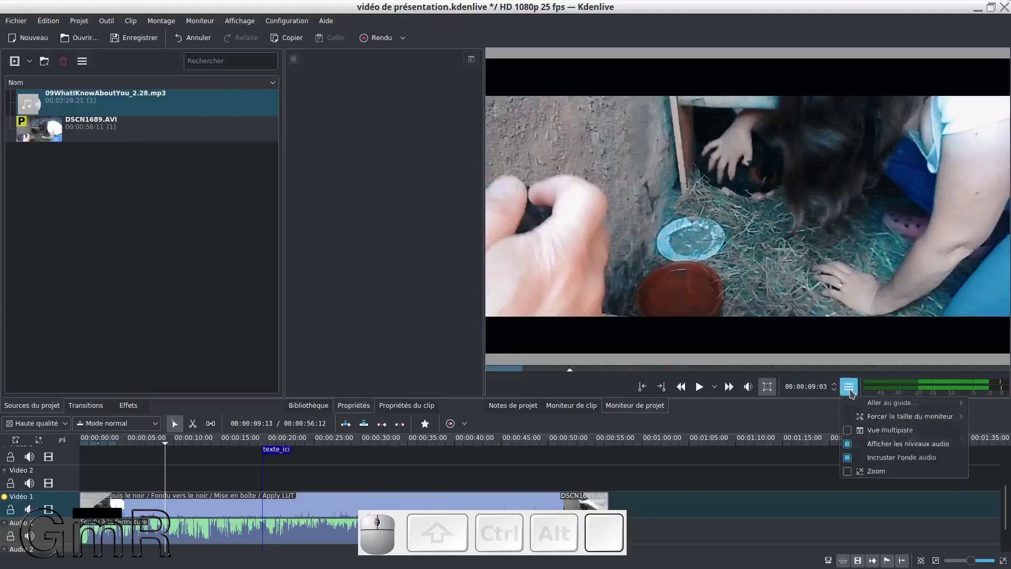
pyautogui.moveTo(877, 407)
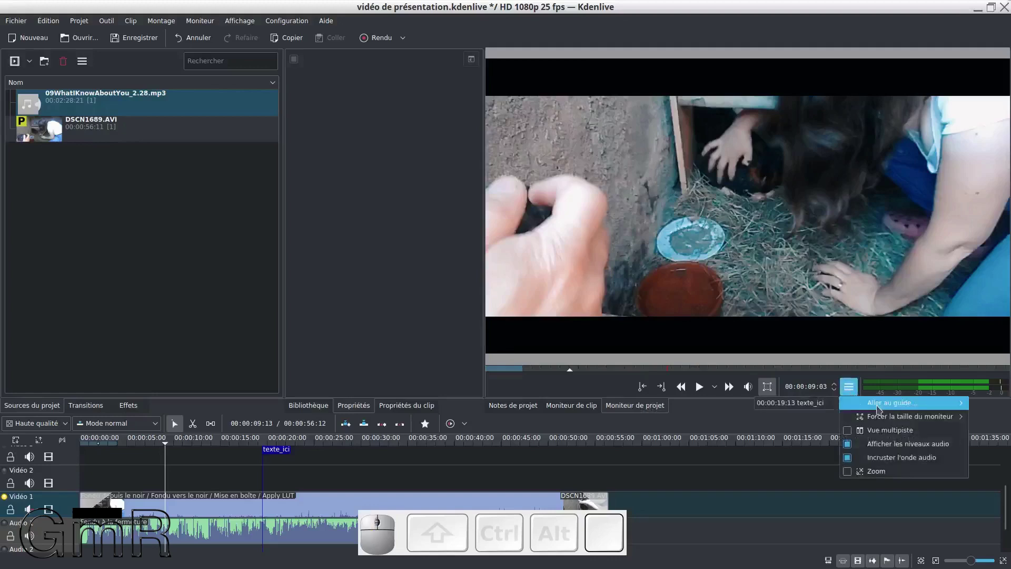
pyautogui.click(791, 405)
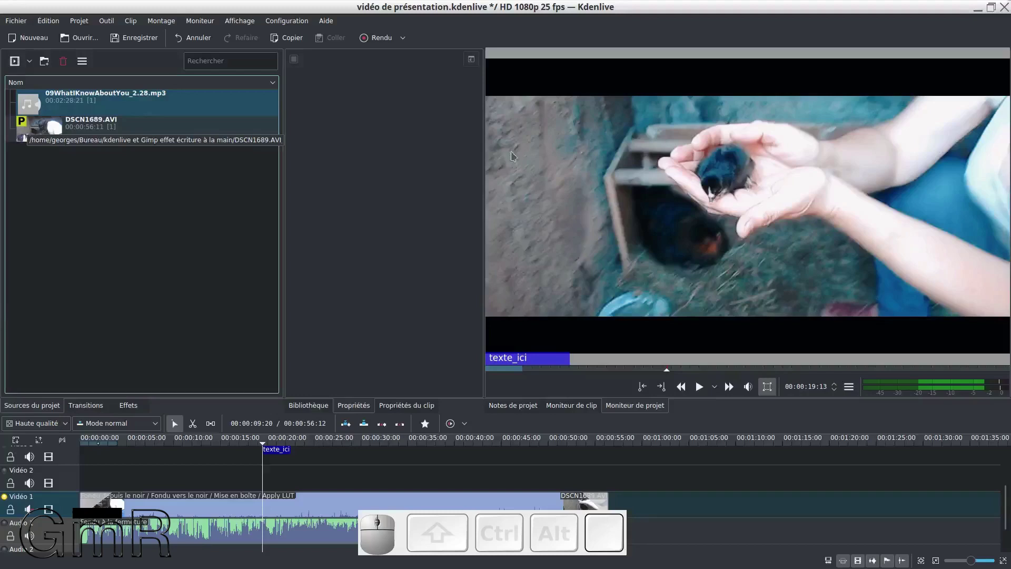
# - Extract the guide's frame as vidéo de présentation-f000488.png into the "kdenlive et Gimp effet écriture à la main" folder and save the project
pyautogui.rightClick(639, 156)
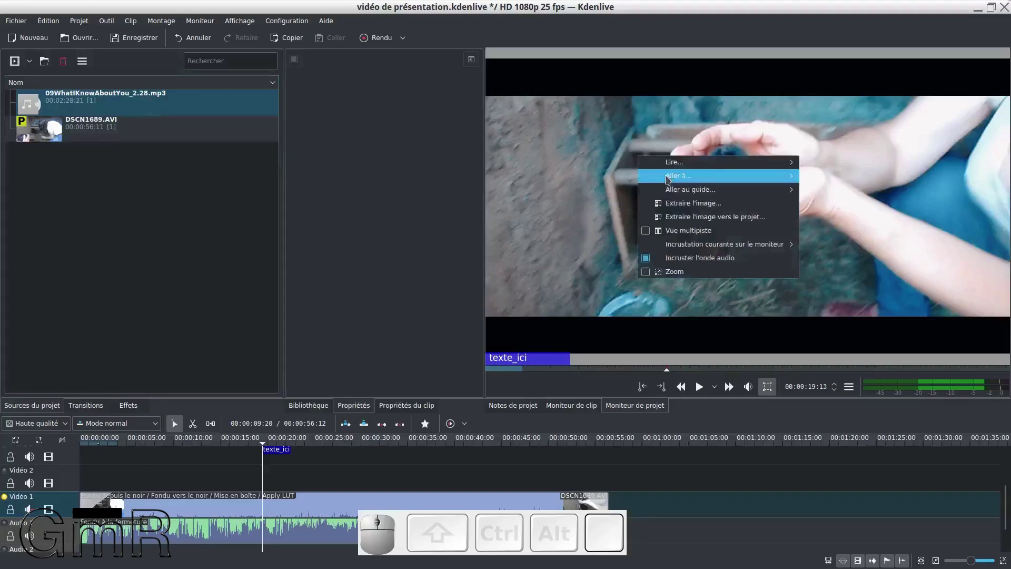
pyautogui.click(699, 203)
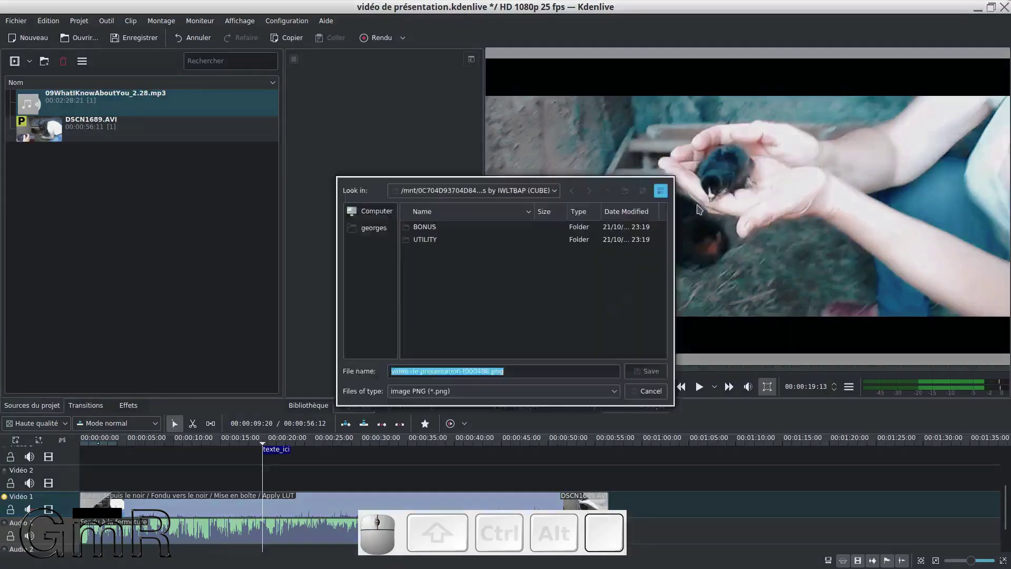
pyautogui.click(363, 229)
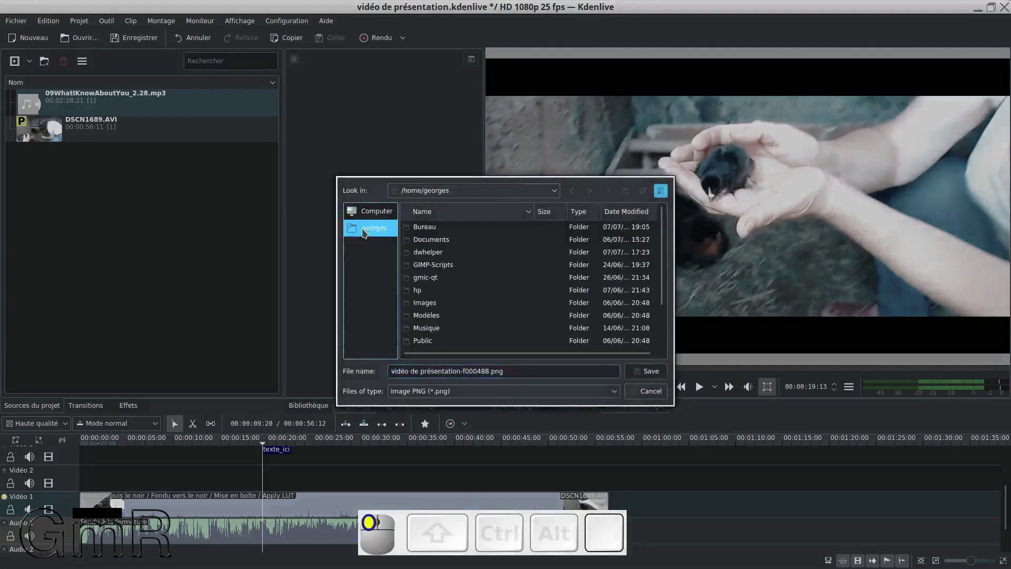
pyautogui.doubleClick(430, 227)
pyautogui.click(437, 306)
pyautogui.doubleClick(437, 305)
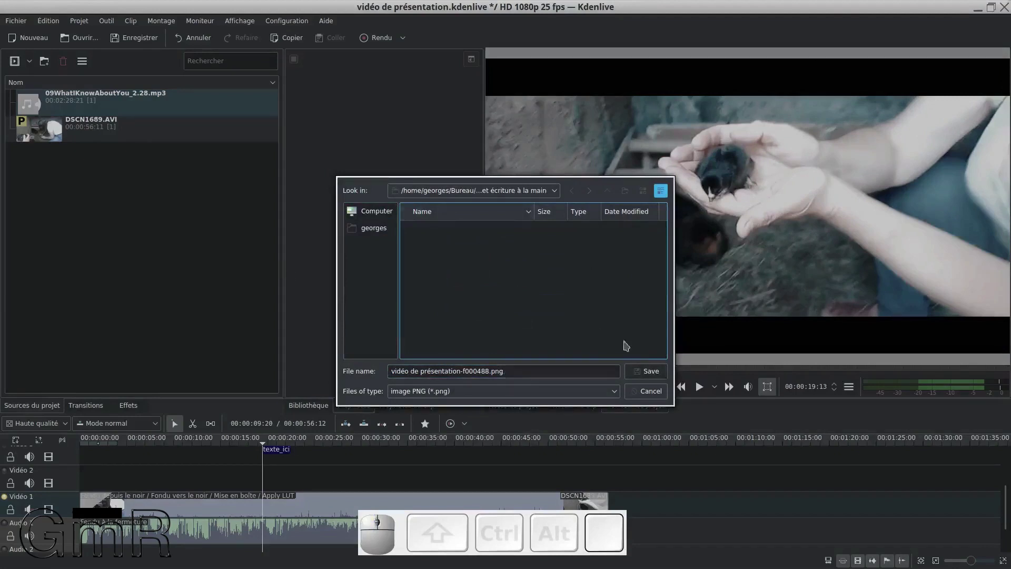
pyautogui.click(649, 371)
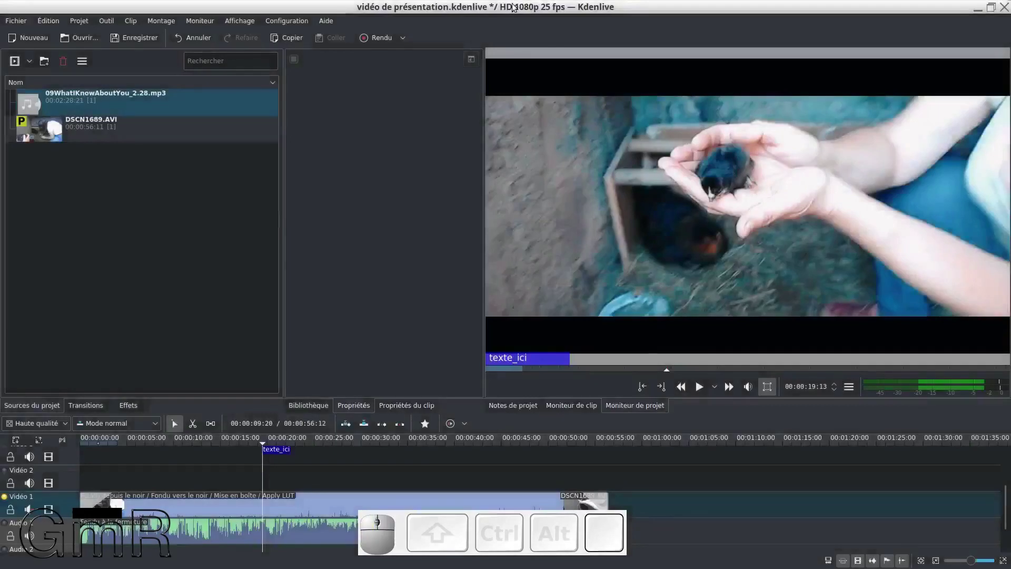
pyautogui.click(134, 37)
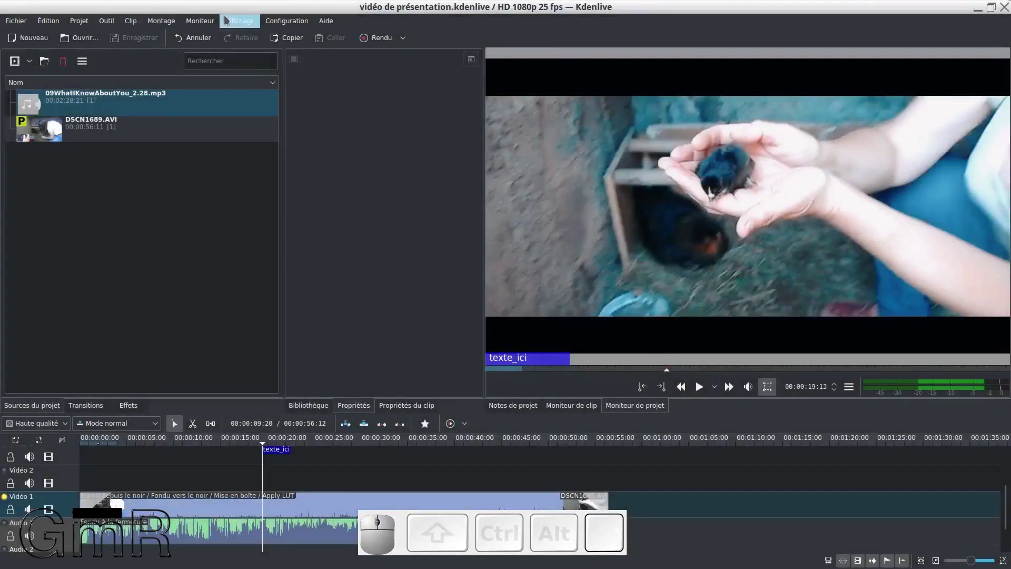
# - Move the Kdenlive window aside and preview the exported vidéo de présentation-f000488.png from the file manager
pyautogui.moveTo(260, 40); pyautogui.dragTo(797, 248)
pyautogui.moveTo(510, 255); pyautogui.dragTo(256, 171)
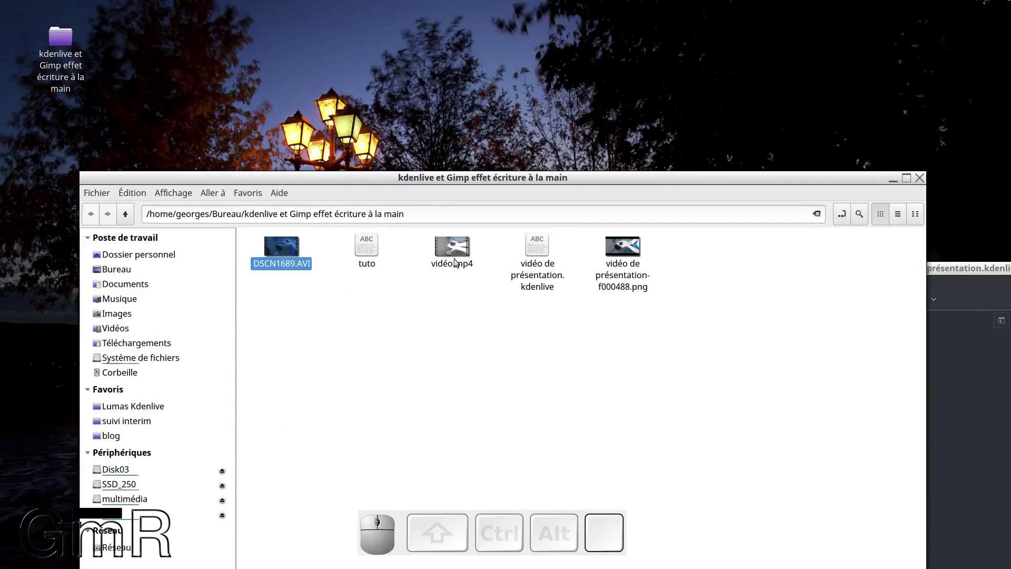
pyautogui.click(628, 287)
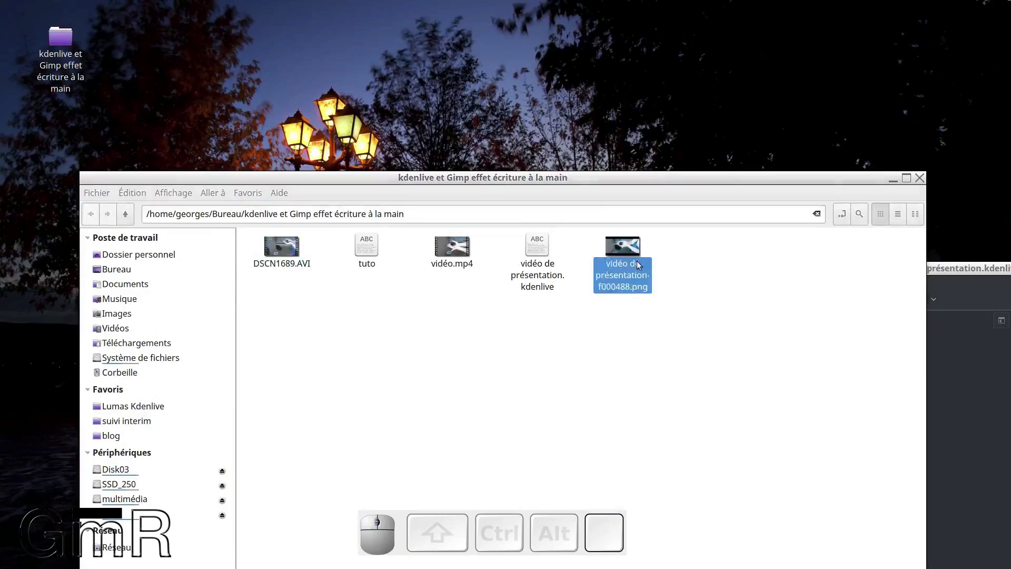
pyautogui.doubleClick(637, 263)
pyautogui.click(874, 50)
pyautogui.click(759, 187)
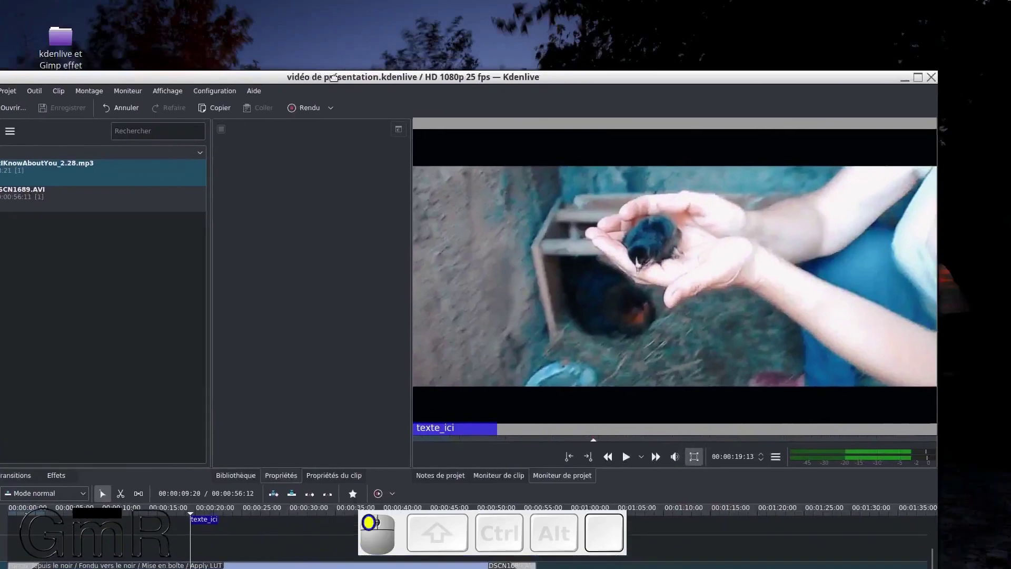
# - Move the Kdenlive window out of the way and open vidéo de présentation-f000488.png from the file manager in GIMP
pyautogui.moveTo(333, 78); pyautogui.dragTo(293, 96)
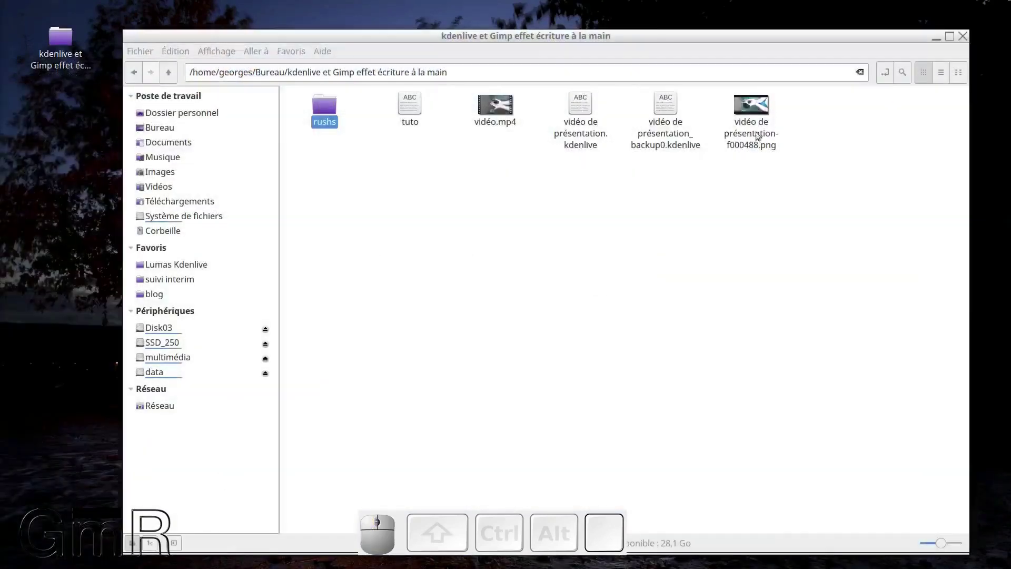
pyautogui.click(756, 128)
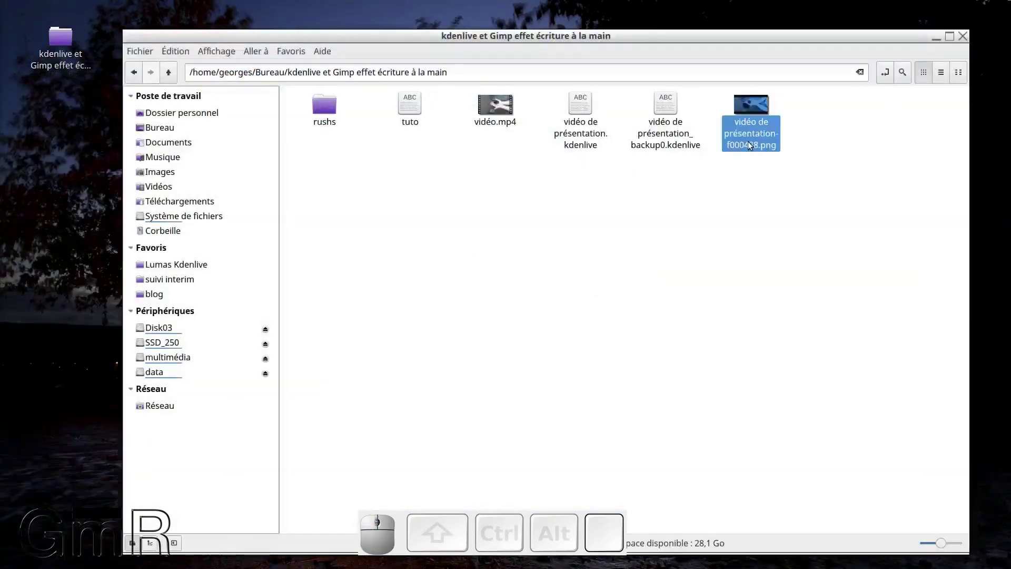
pyautogui.rightClick(748, 141)
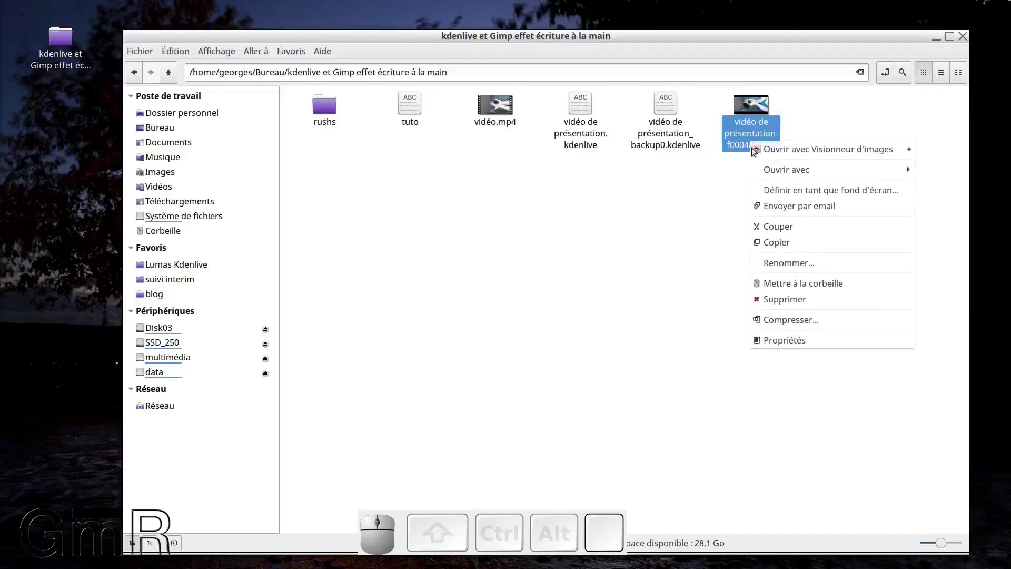
pyautogui.moveTo(774, 165)
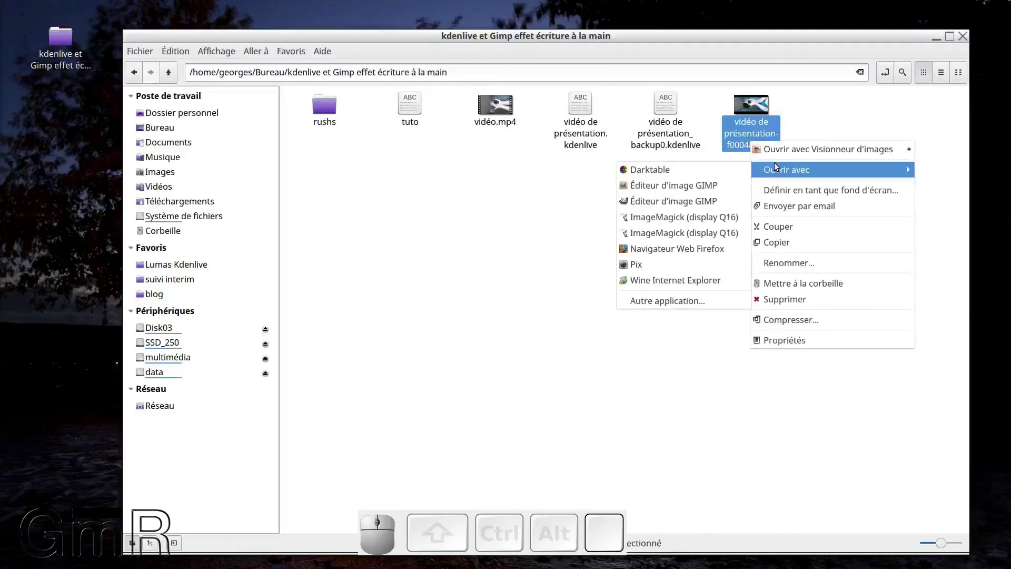
pyautogui.click(667, 200)
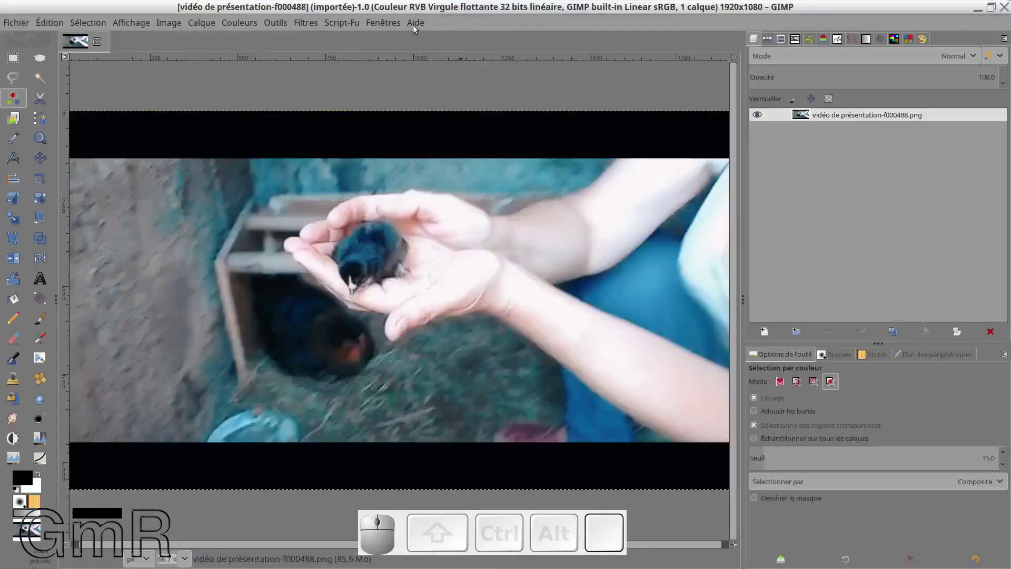
# - Check which GIMP version is installed, then close the version information
pyautogui.click(414, 24)
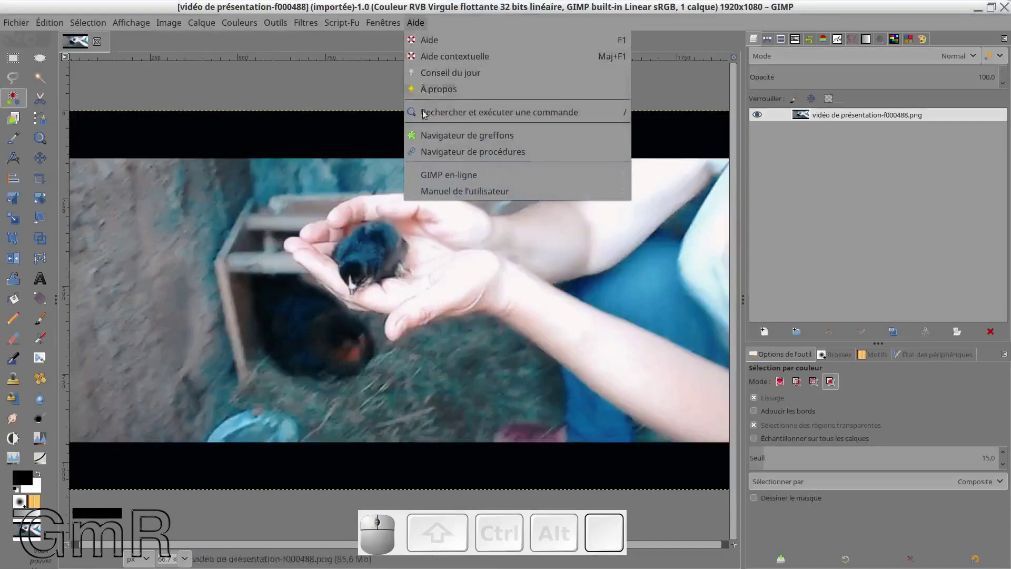
pyautogui.click(439, 88)
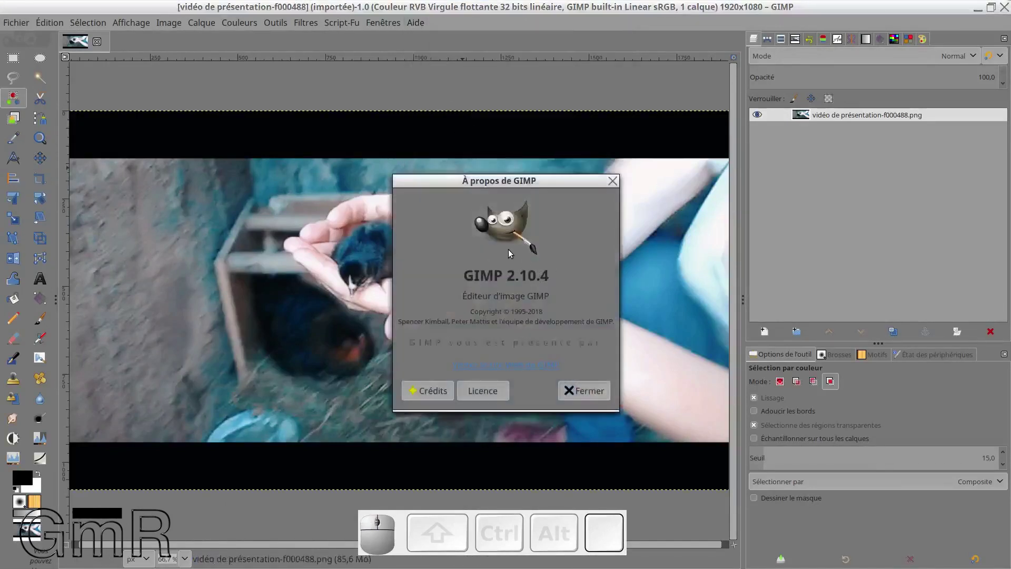
pyautogui.click(610, 181)
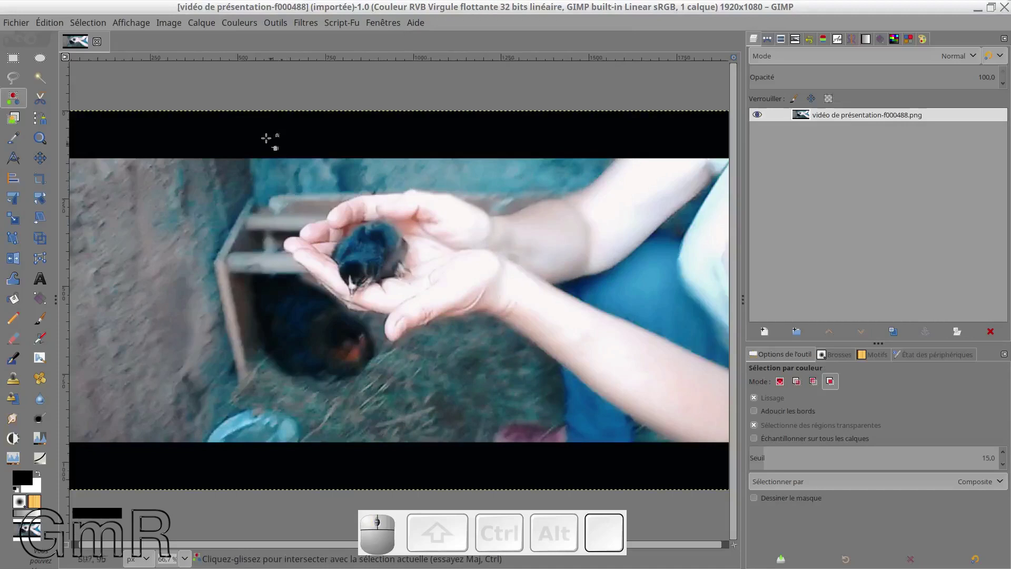
# - Review the imported image's properties, including its pixel size, resolution and precision, and close them
pyautogui.click(168, 24)
pyautogui.click(226, 377)
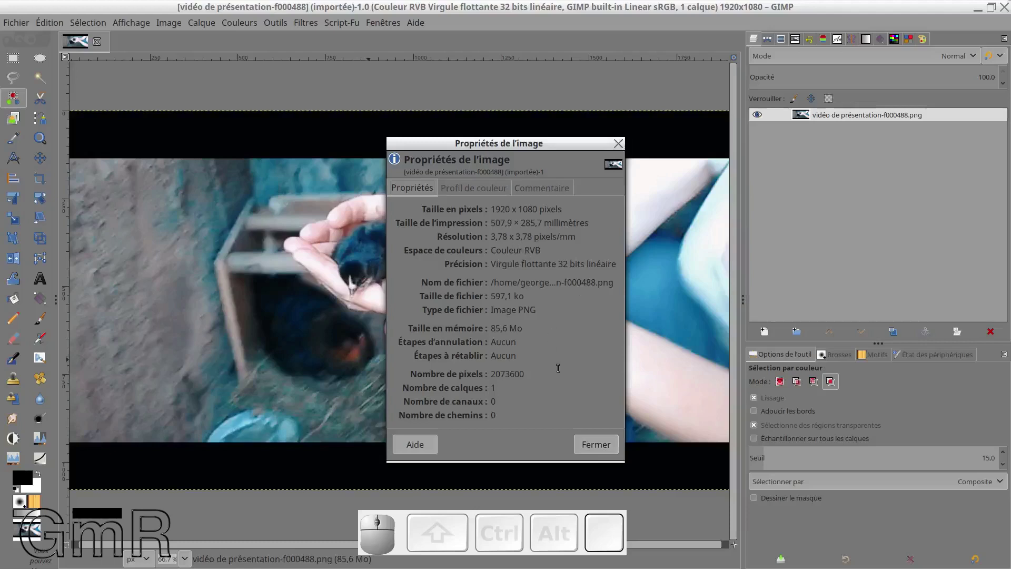
pyautogui.click(598, 444)
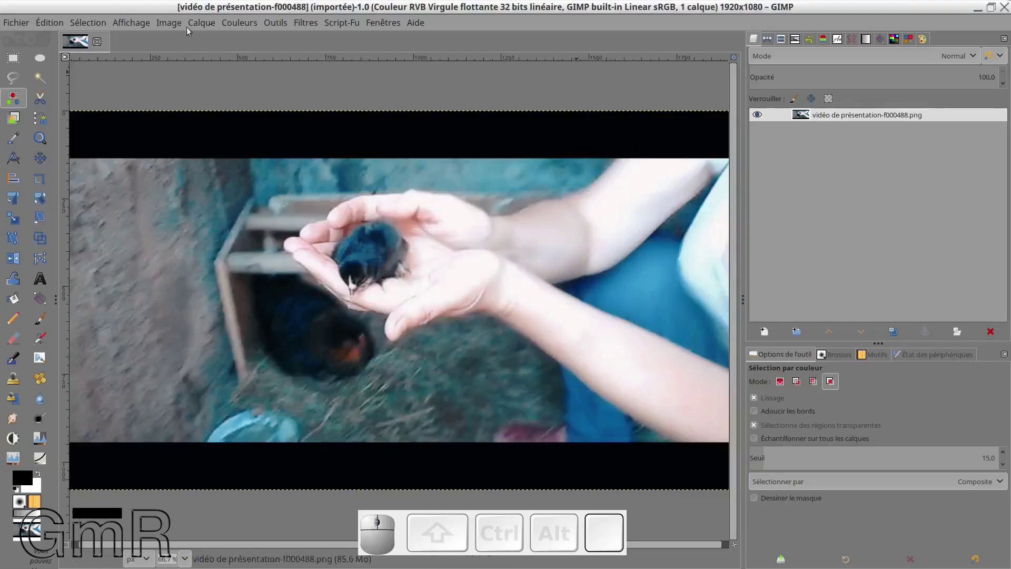
# - Close the imported image and start a new 1920 × 1080 px image with the advanced options expanded
pyautogui.click(97, 41)
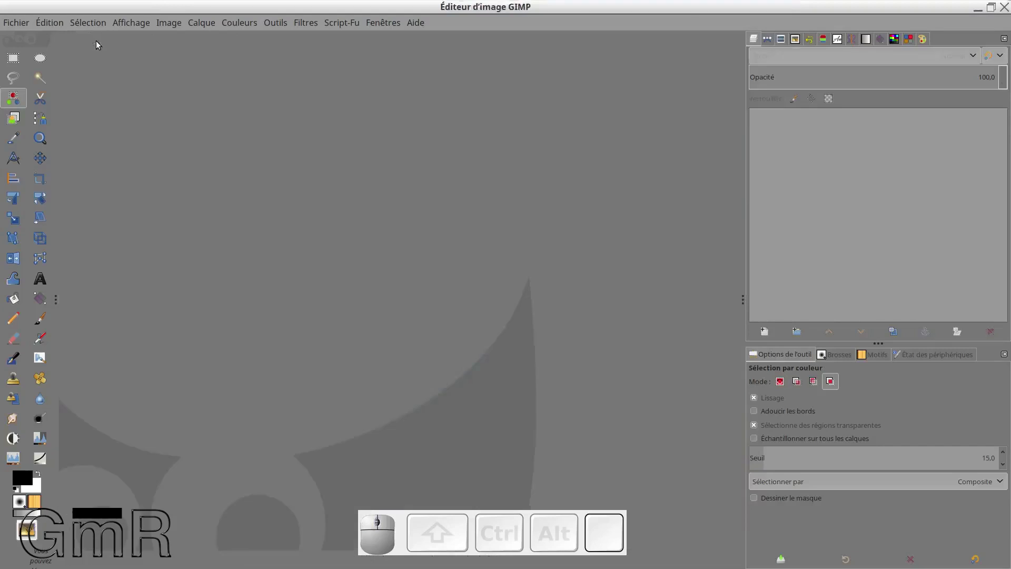
pyautogui.click(15, 24)
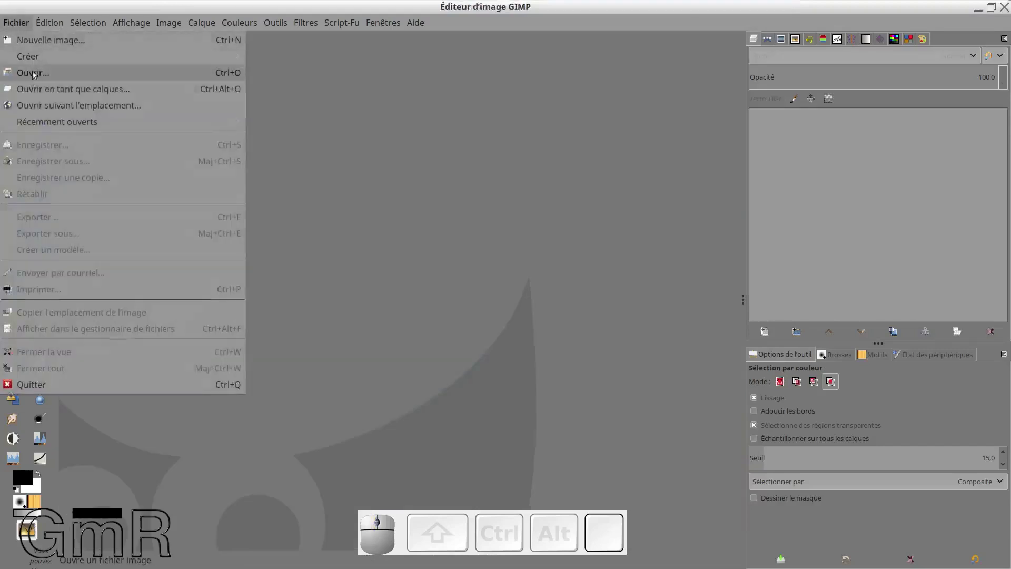
pyautogui.click(39, 38)
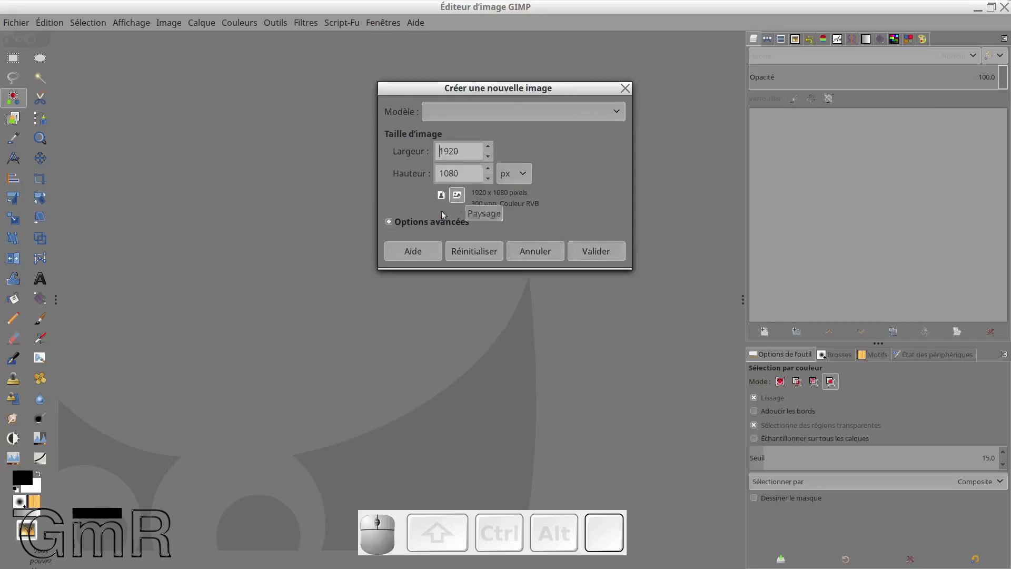
pyautogui.click(389, 222)
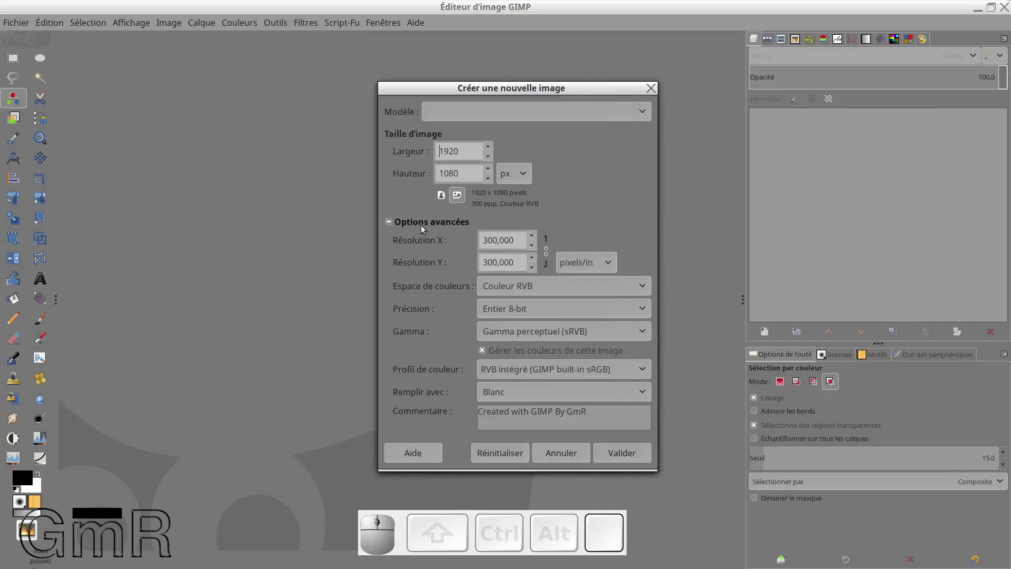
# - Set the new image's X and Y resolutions to 100 pixels/in and create it with a white fill
pyautogui.click(548, 256)
pyautogui.click(547, 258)
pyautogui.click(549, 257)
pyautogui.moveTo(520, 241); pyautogui.dragTo(371, 225)
pyautogui.write('100')
pyautogui.click(520, 265)
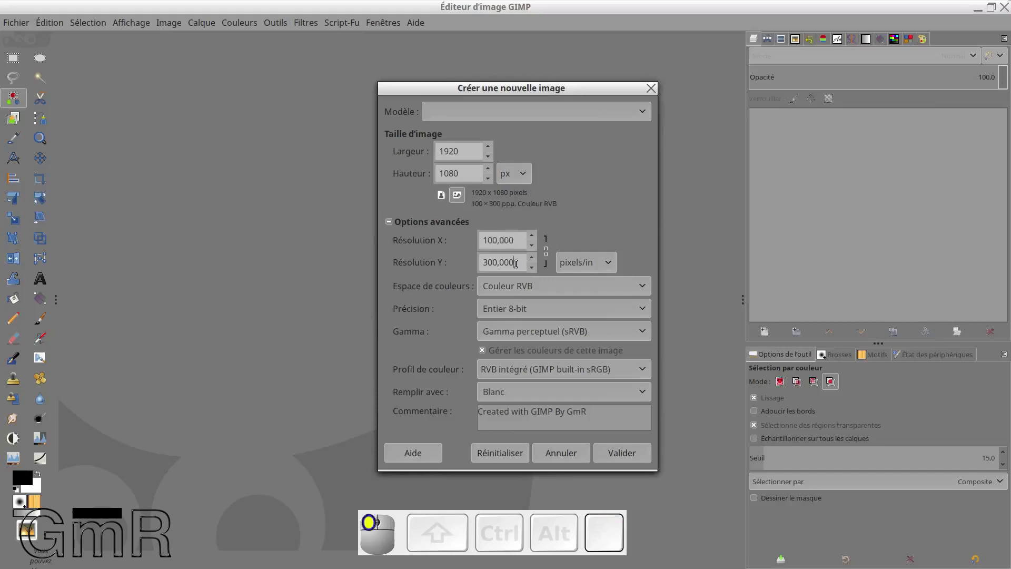
pyautogui.click(548, 256)
pyautogui.moveTo(514, 263); pyautogui.dragTo(435, 264)
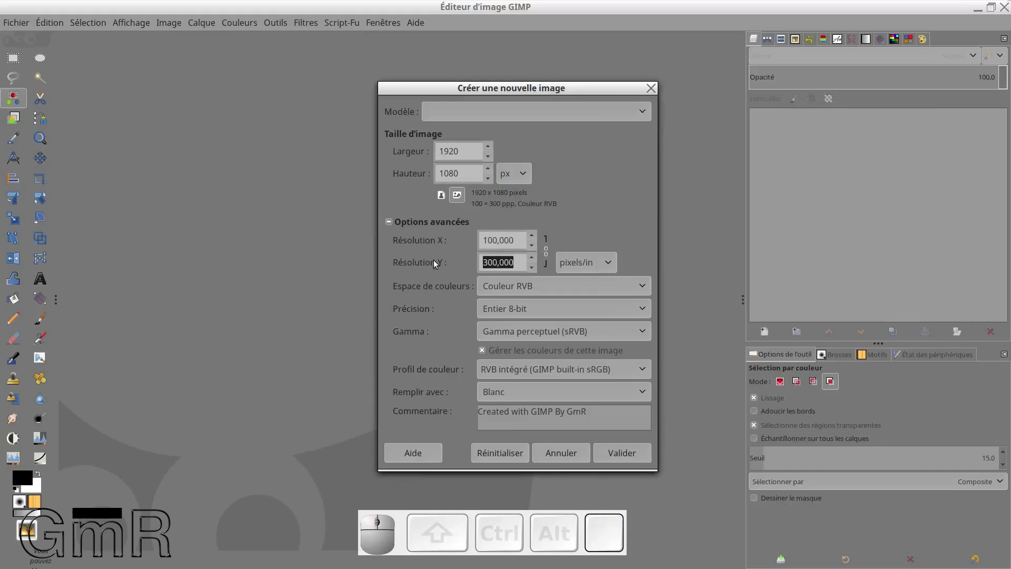
pyautogui.write('100')
pyautogui.click(515, 260)
pyautogui.click(523, 241)
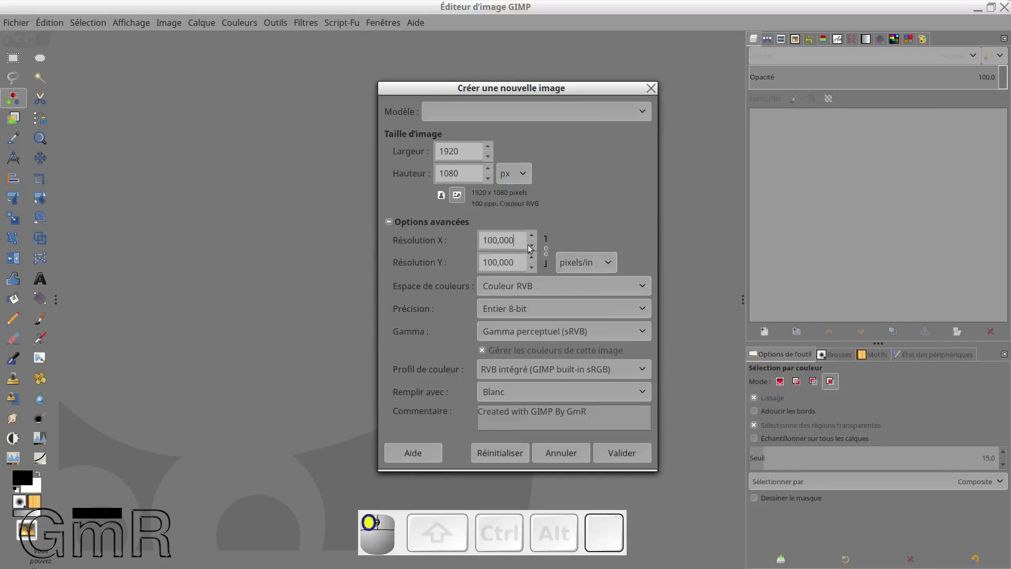
pyautogui.click(548, 256)
pyautogui.click(547, 257)
pyautogui.click(612, 452)
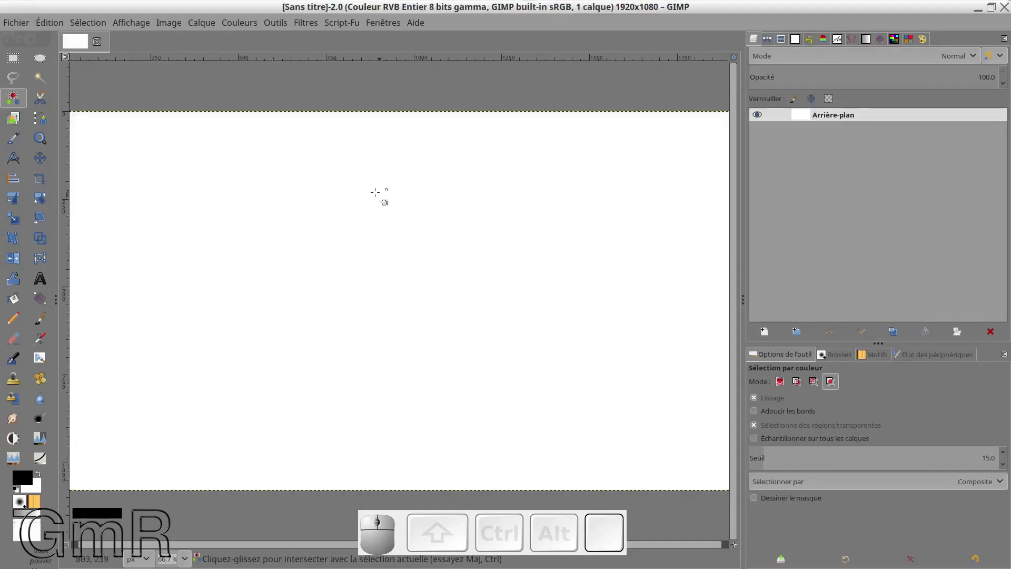
# - Delete the Arrière-plan layer from the new image
pyautogui.keyDown('ctrl'); pyautogui.scroll(-2, 519, 237); pyautogui.keyUp('ctrl')
pyautogui.keyDown('ctrl'); pyautogui.scroll(1, 518, 237); pyautogui.keyUp('ctrl')
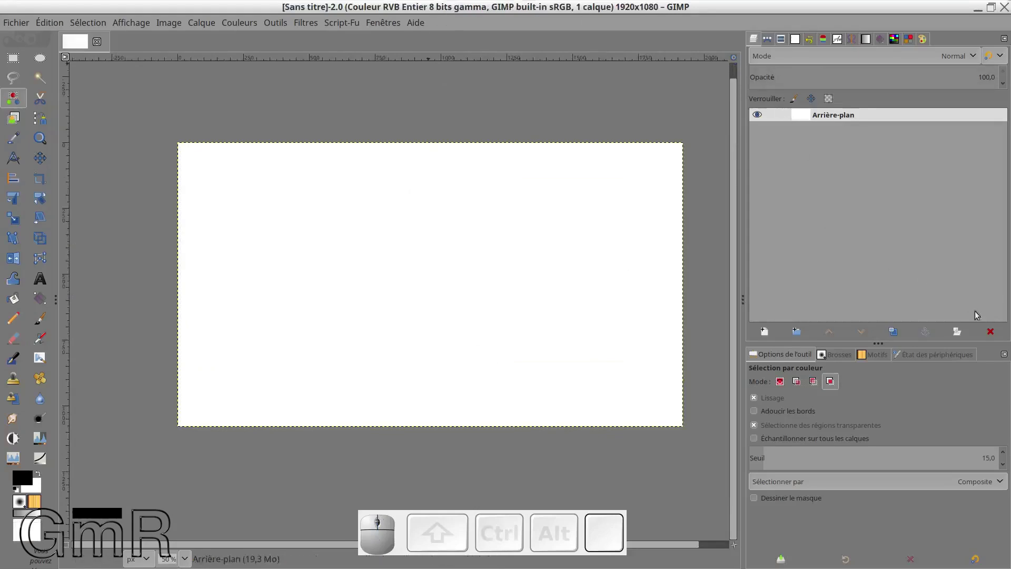
pyautogui.click(990, 331)
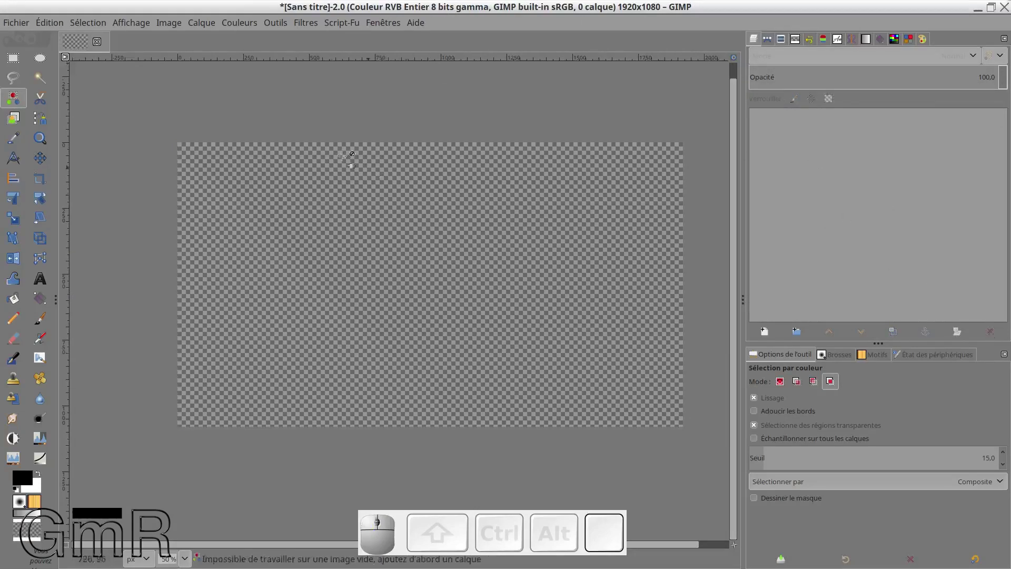
# - Add vidéo de présentation-f000488.png from the file manager as a layer of the empty image and maximize GIMP again
pyautogui.moveTo(557, 8); pyautogui.dragTo(511, 200)
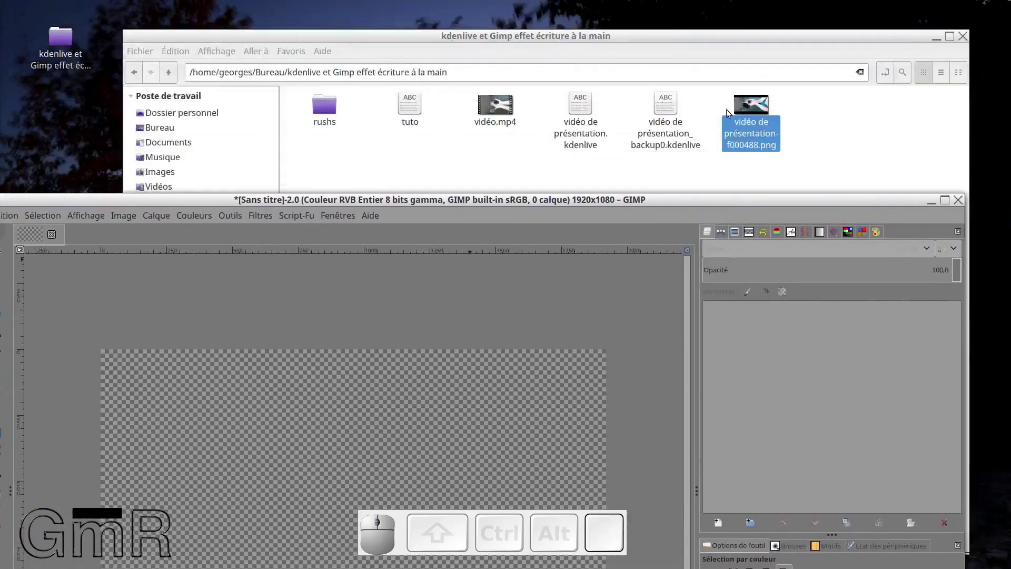
pyautogui.moveTo(748, 105); pyautogui.dragTo(757, 160)
pyautogui.moveTo(722, 39); pyautogui.dragTo(305, 156)
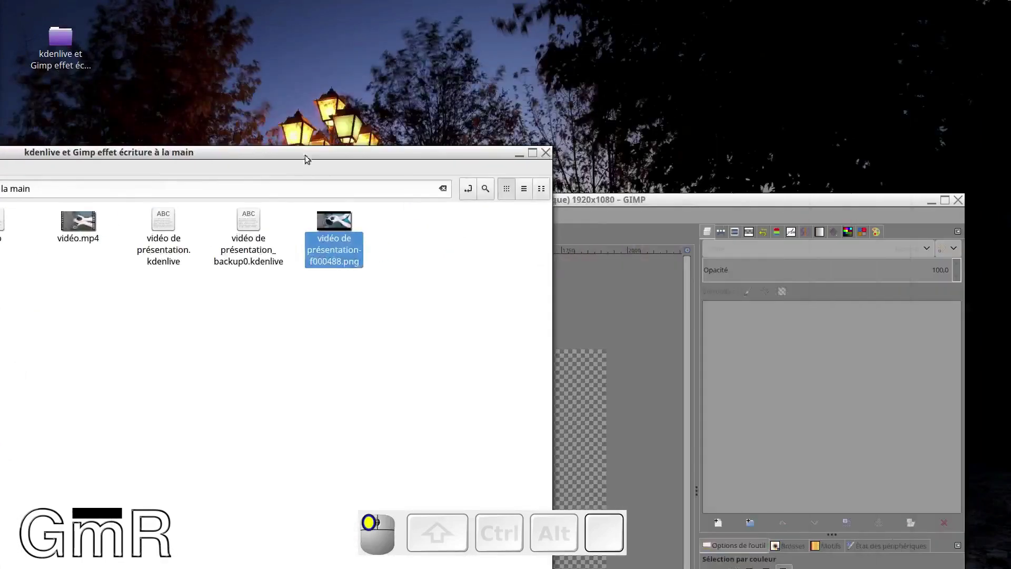
pyautogui.moveTo(337, 236); pyautogui.dragTo(761, 368)
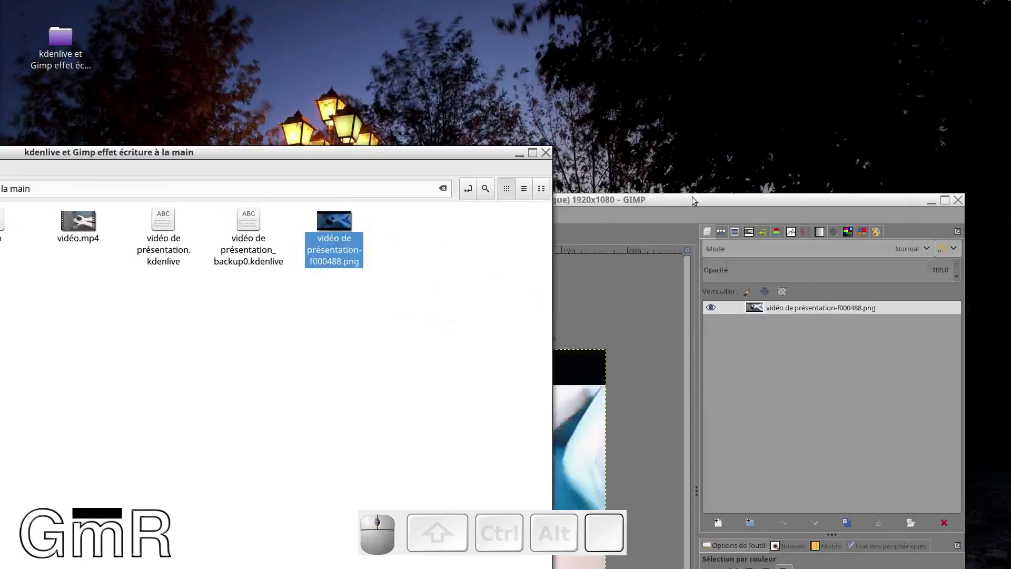
pyautogui.doubleClick(669, 201)
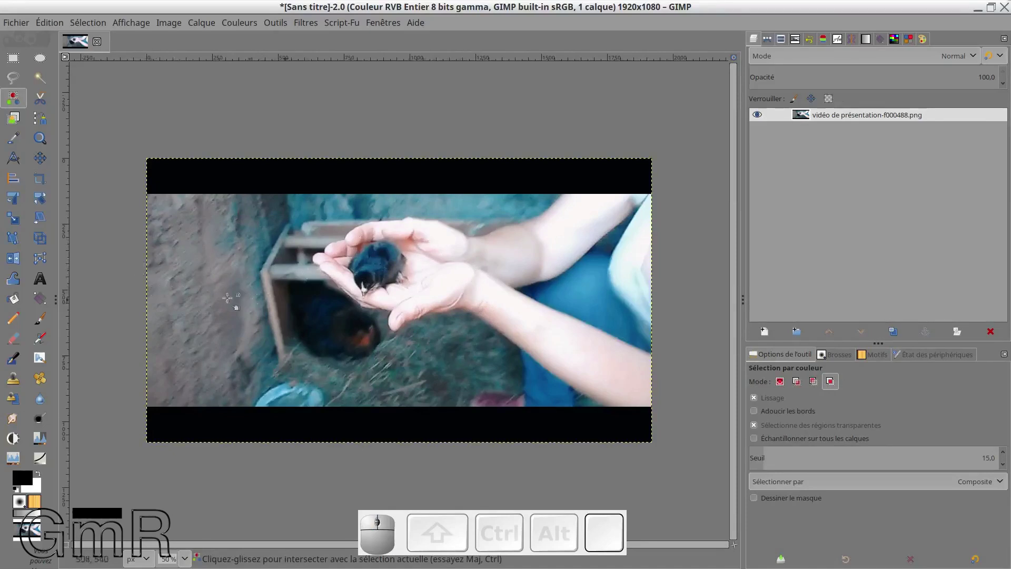
# - Draw a wide text box across the lower part of the picture and enter the text Poussin
pyautogui.click(40, 278)
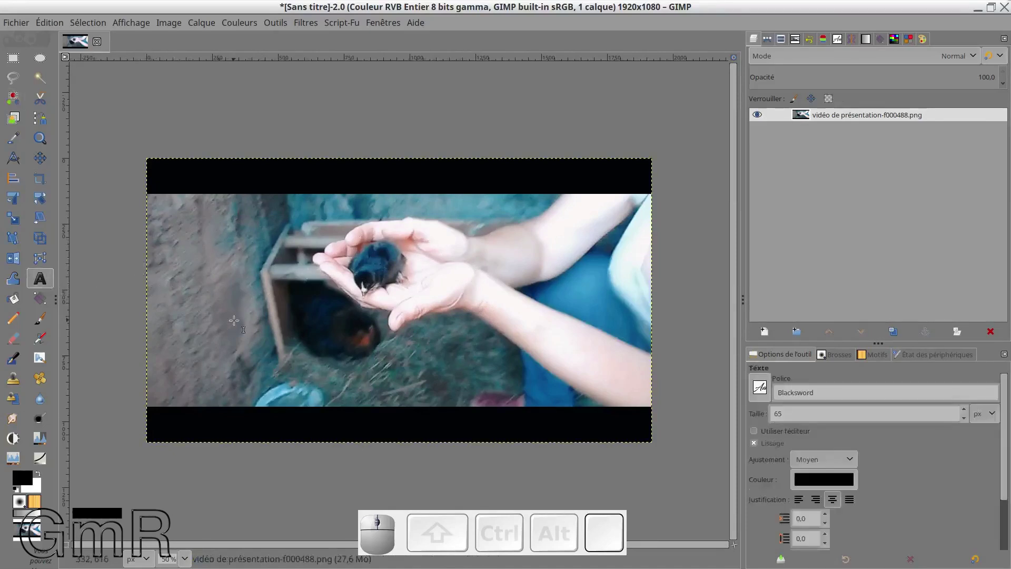
pyautogui.moveTo(194, 314); pyautogui.dragTo(578, 403)
pyautogui.click(578, 403)
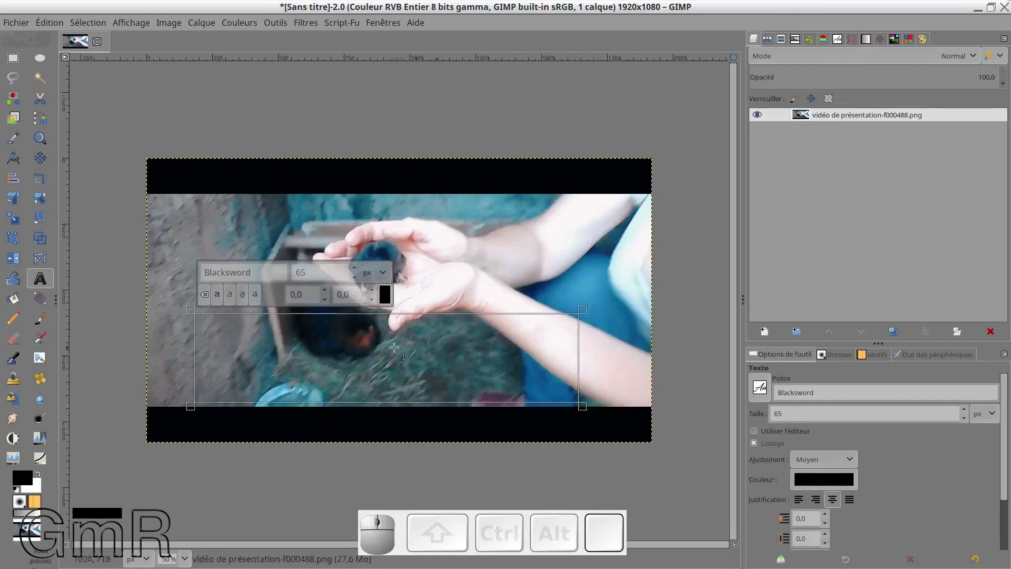
pyautogui.write('Pou')
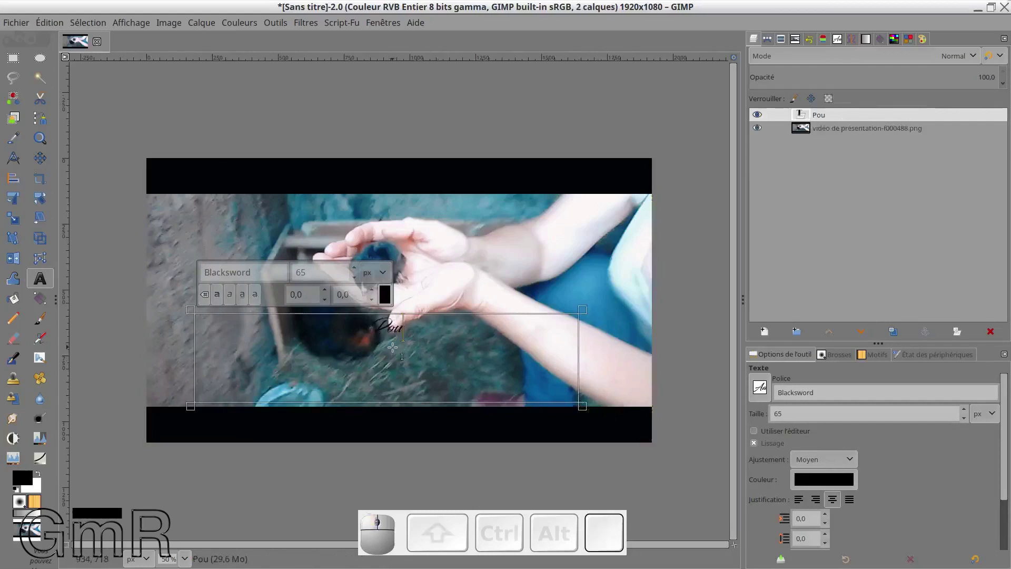
pyautogui.write('ss')
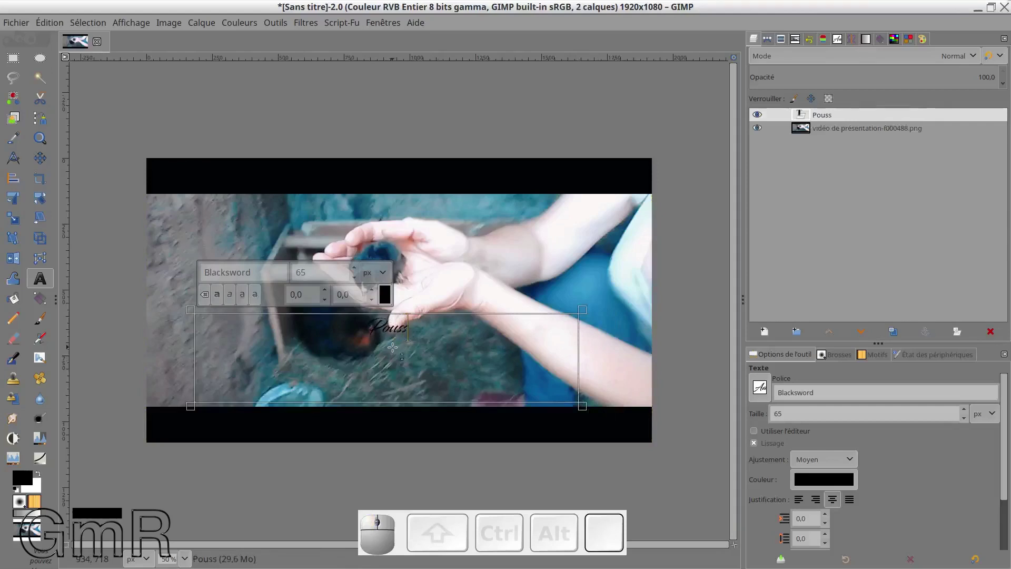
pyautogui.write('in')
# - Change the color of the whole Poussin text to white
pyautogui.hotkey('ctrl', 'a')
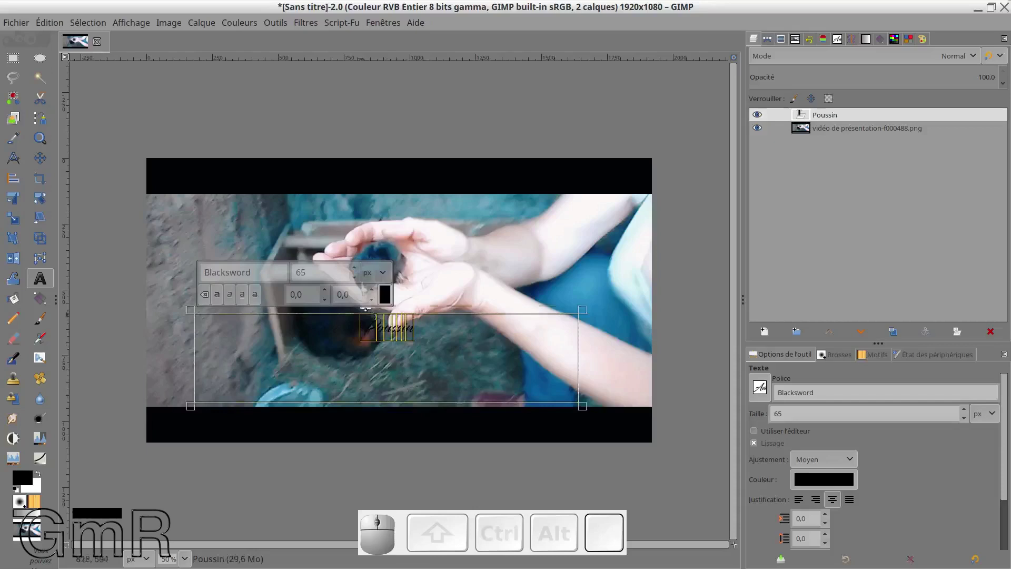
pyautogui.click(385, 296)
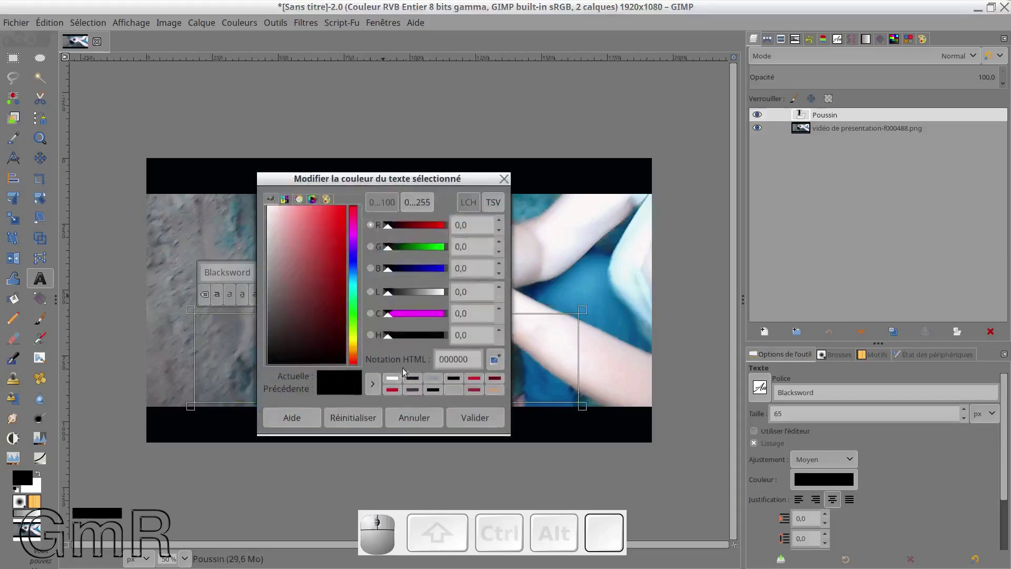
pyautogui.click(396, 378)
pyautogui.click(475, 417)
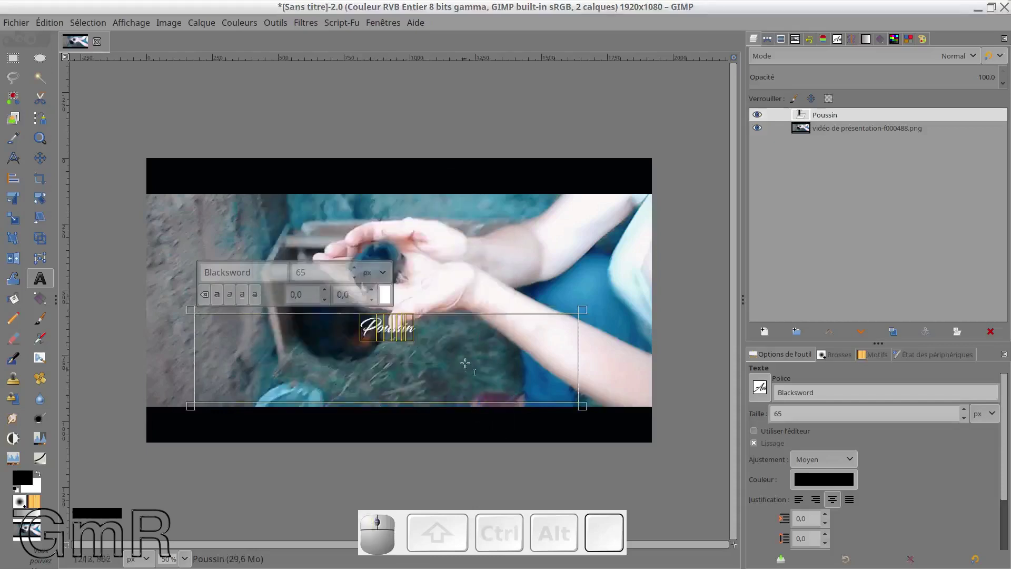
# - Set the size of the selected Poussin text to 300 px
pyautogui.scroll(10, 314, 273)
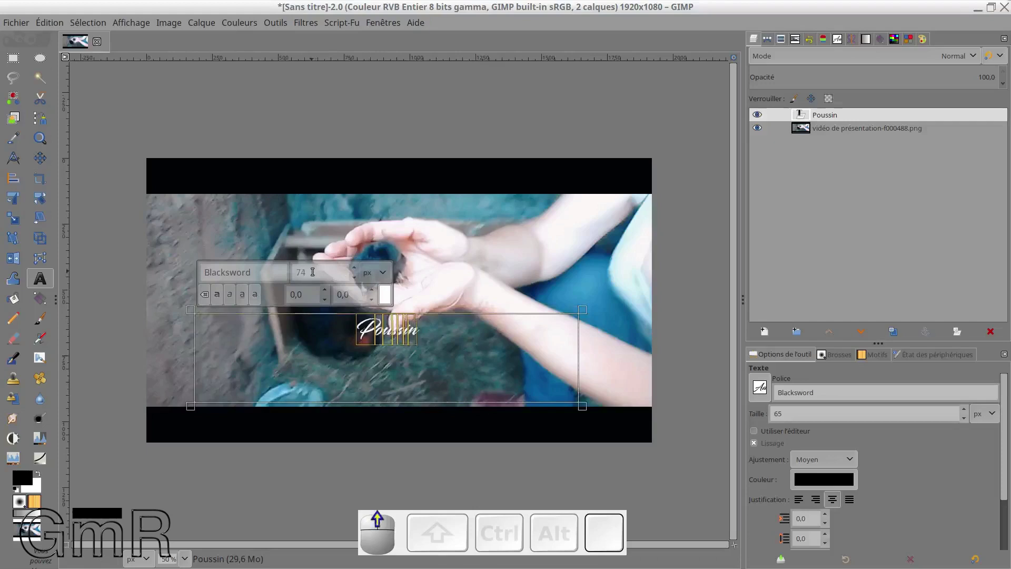
pyautogui.moveTo(310, 277); pyautogui.dragTo(272, 273)
pyautogui.write('300')
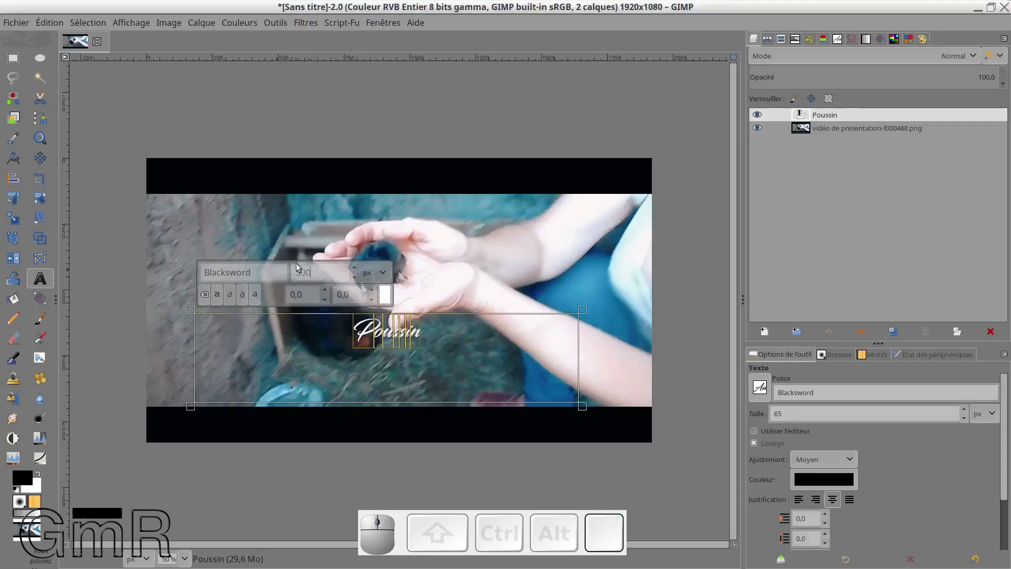
pyautogui.press('Return')
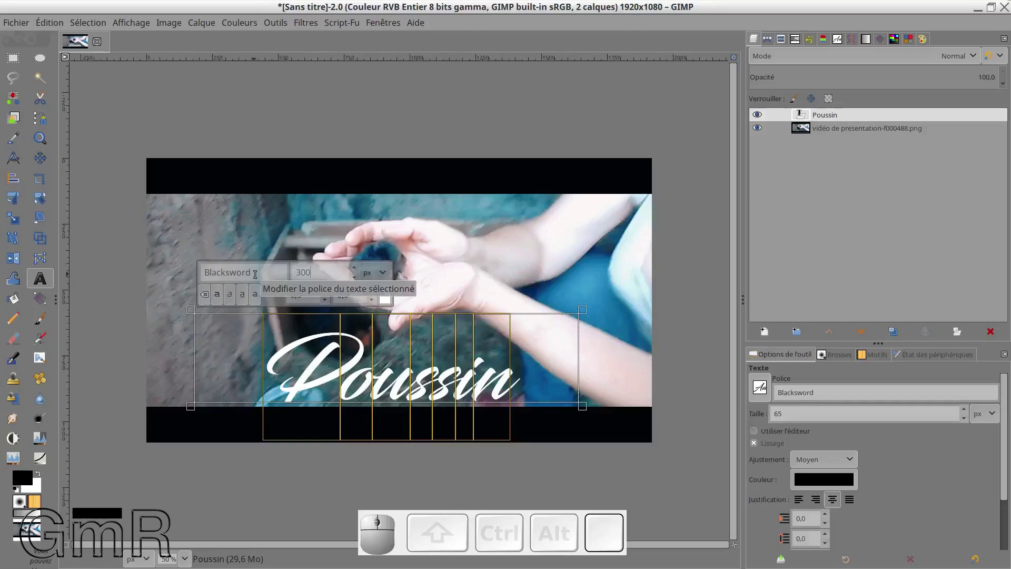
# - Try the fonts Black, Thin and Brotherhood Script on the Poussin text, then return it to Blacksword
pyautogui.click(760, 387)
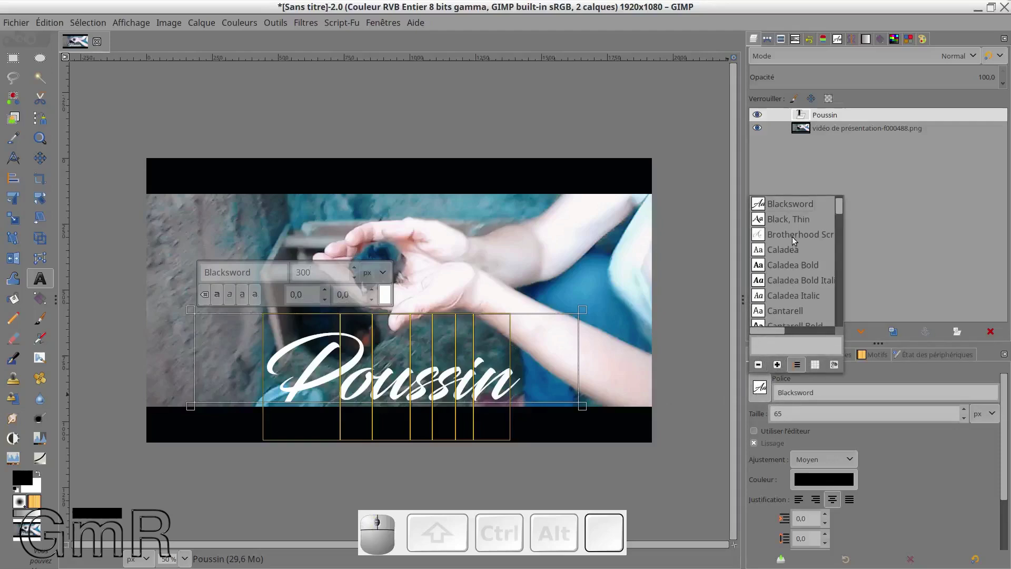
pyautogui.click(788, 221)
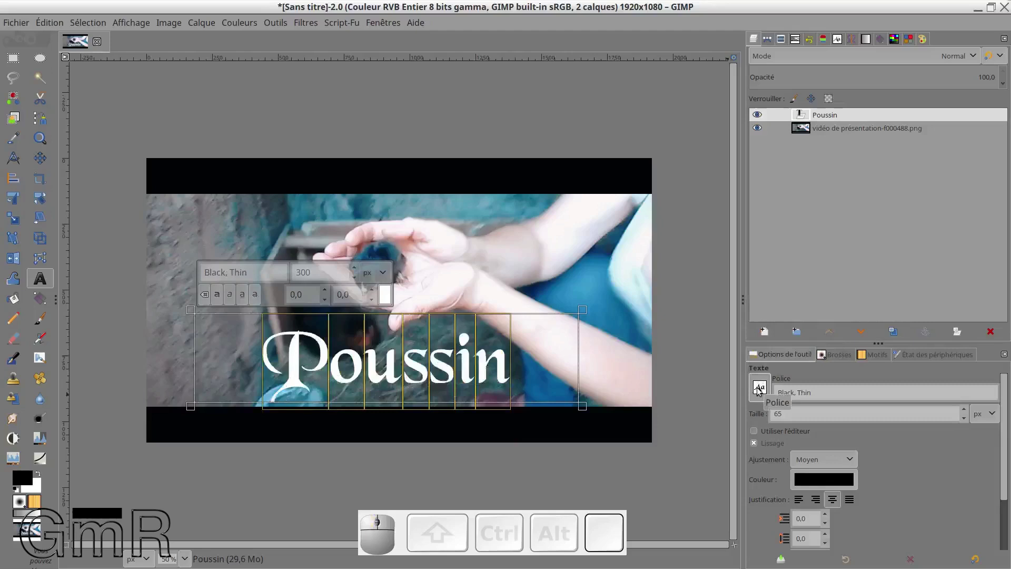
pyautogui.scroll(-1, 758, 388)
pyautogui.scroll(-2, 758, 388)
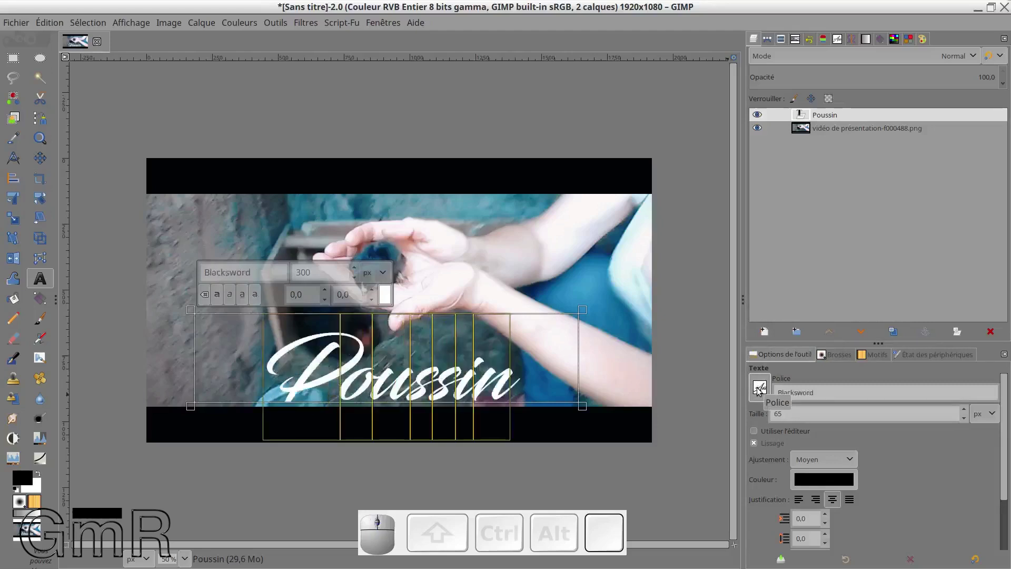
pyautogui.scroll(1, 758, 389)
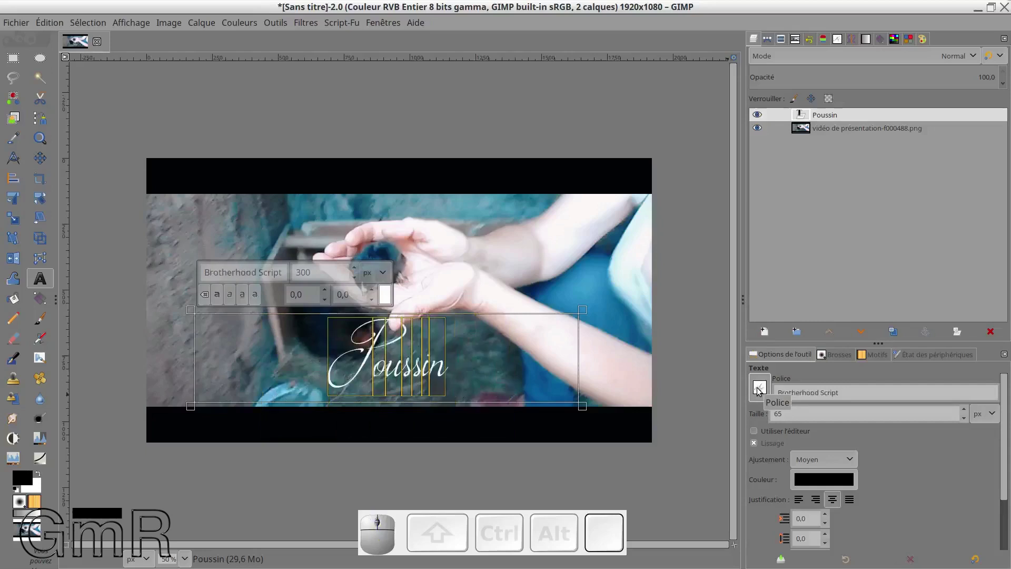
pyautogui.scroll(1, 758, 388)
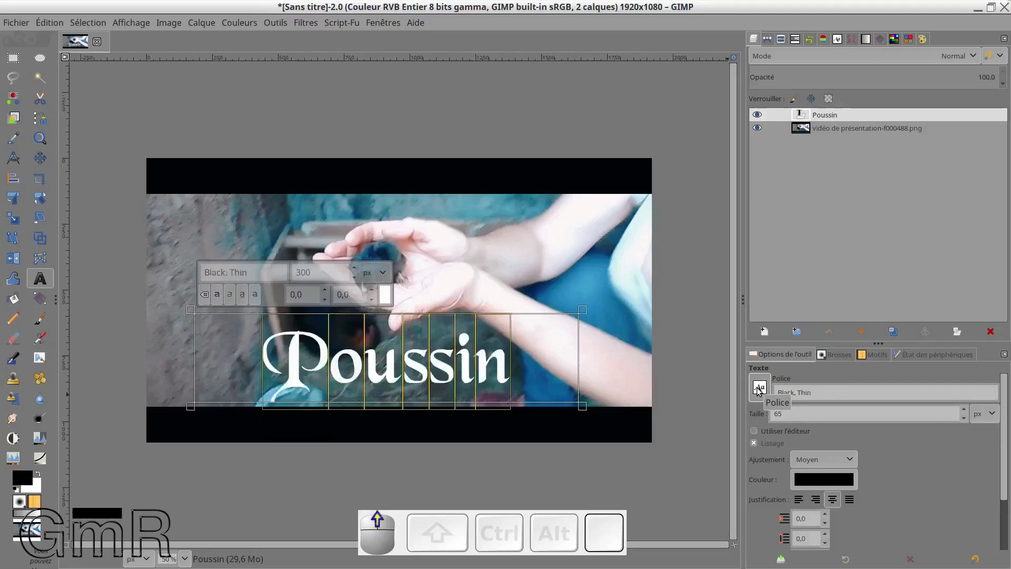
pyautogui.scroll(1, 759, 389)
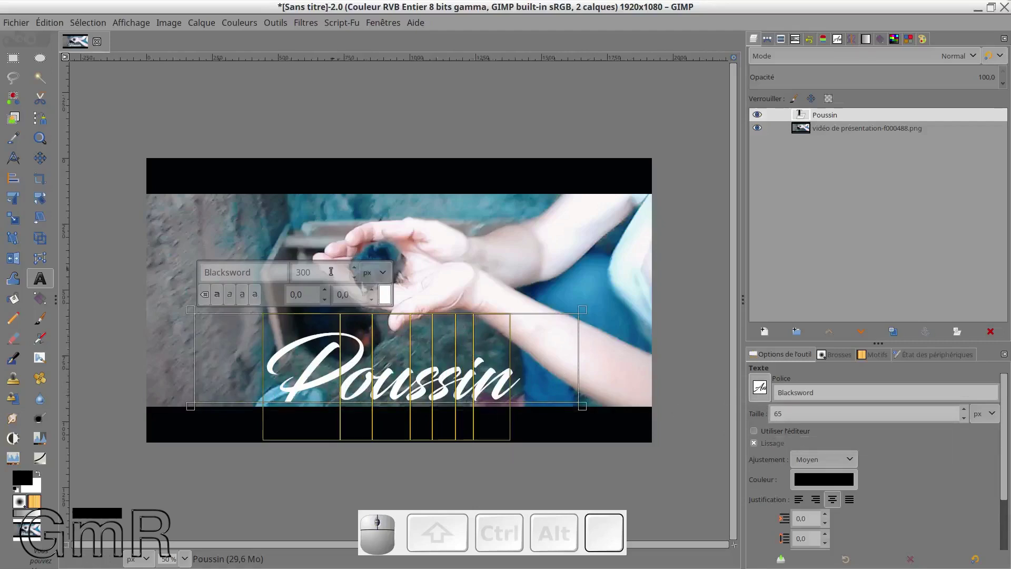
# - Set the size of the Poussin text to 400 px
pyautogui.moveTo(331, 271); pyautogui.dragTo(274, 265)
pyautogui.write('400')
pyautogui.press('Return')
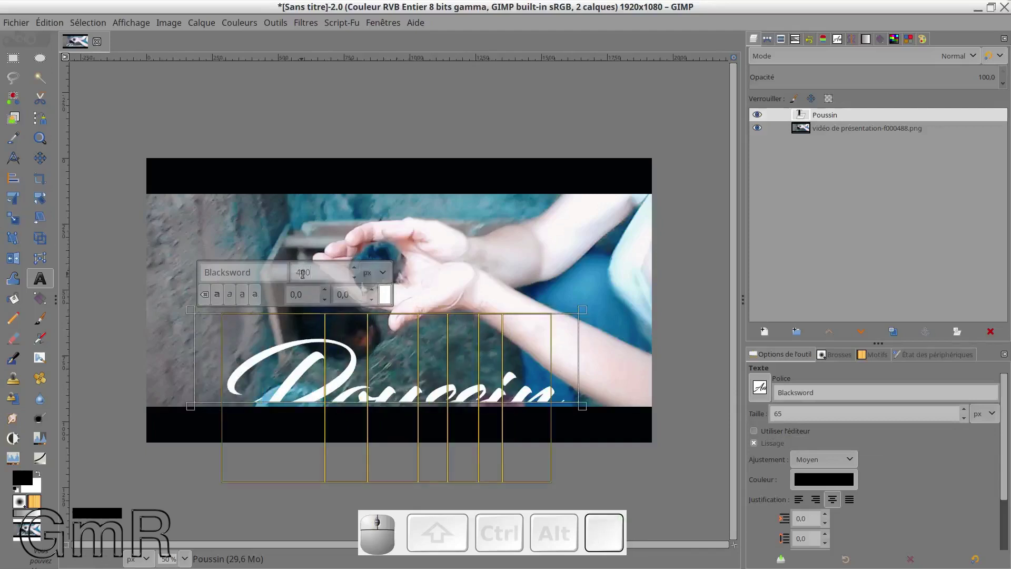
# - Move the Poussin text layer higher in the picture to leave room beneath its cut-off letters
pyautogui.click(40, 157)
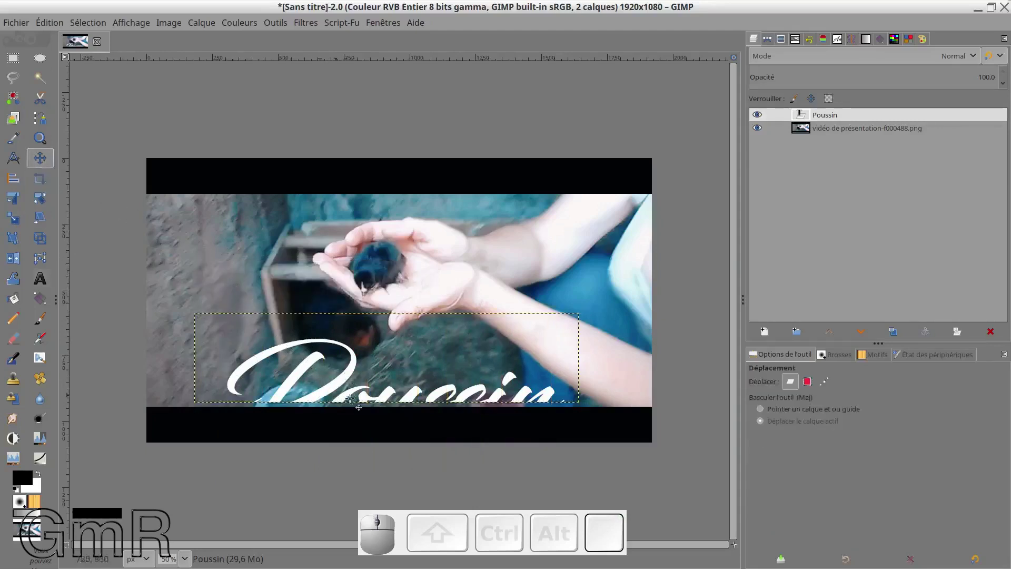
pyautogui.click(822, 117)
pyautogui.moveTo(538, 281); pyautogui.dragTo(544, 229)
pyautogui.moveTo(544, 230); pyautogui.dragTo(531, 279)
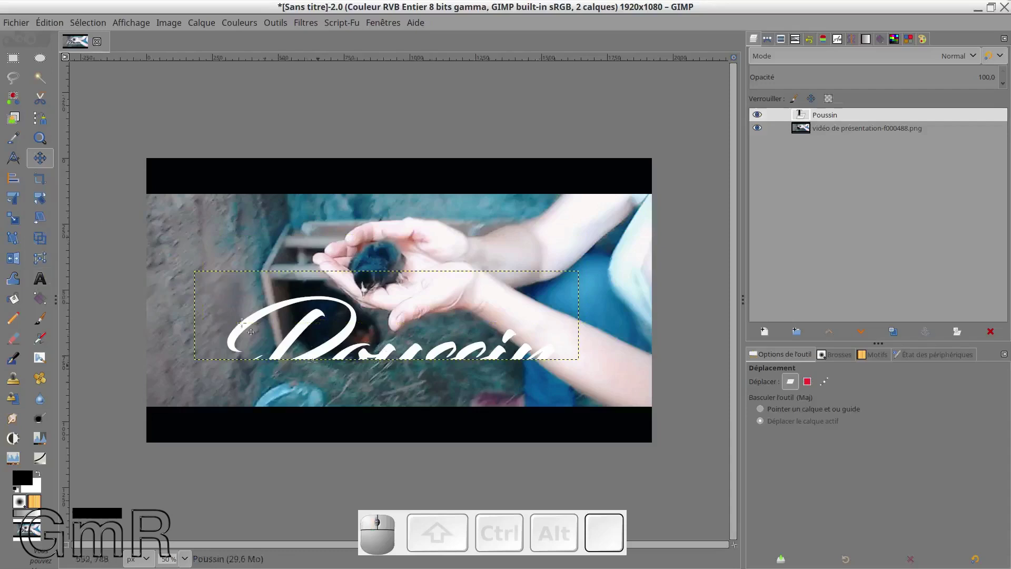
# - Resize the Poussin text box so the whole word fits, extending it down to the picture's lower edge and narrowing it
pyautogui.click(44, 284)
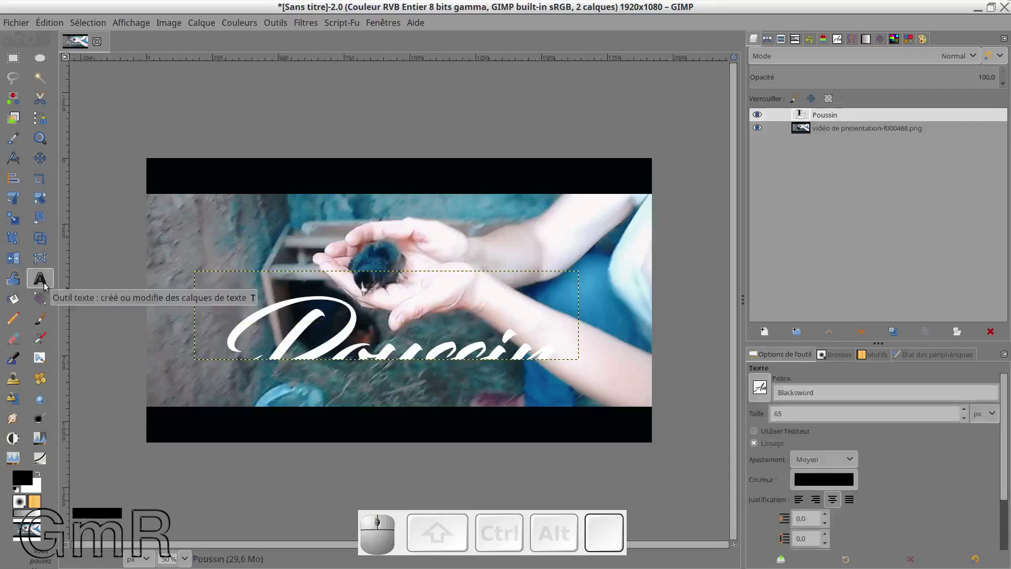
pyautogui.click(270, 308)
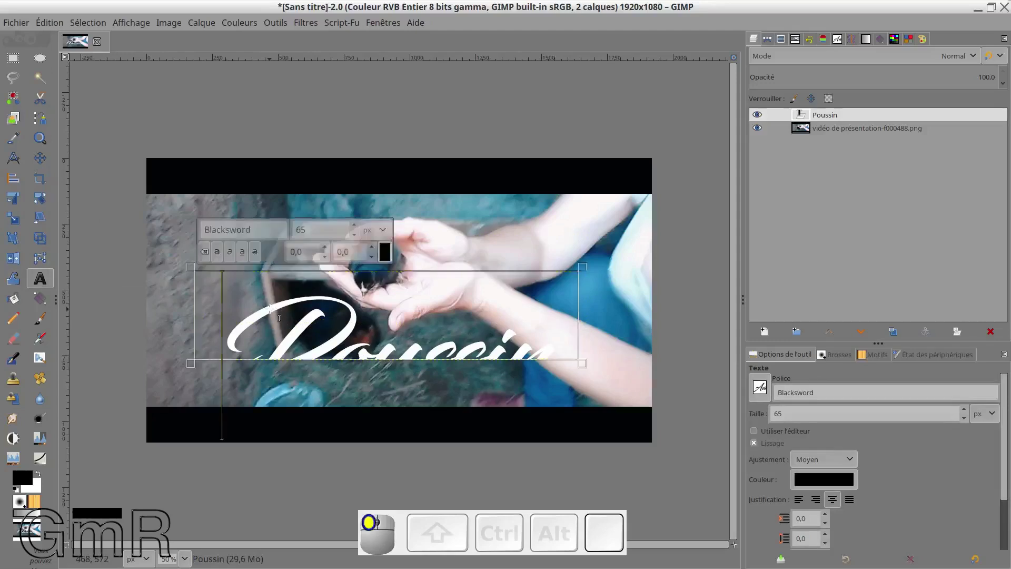
pyautogui.click(191, 270)
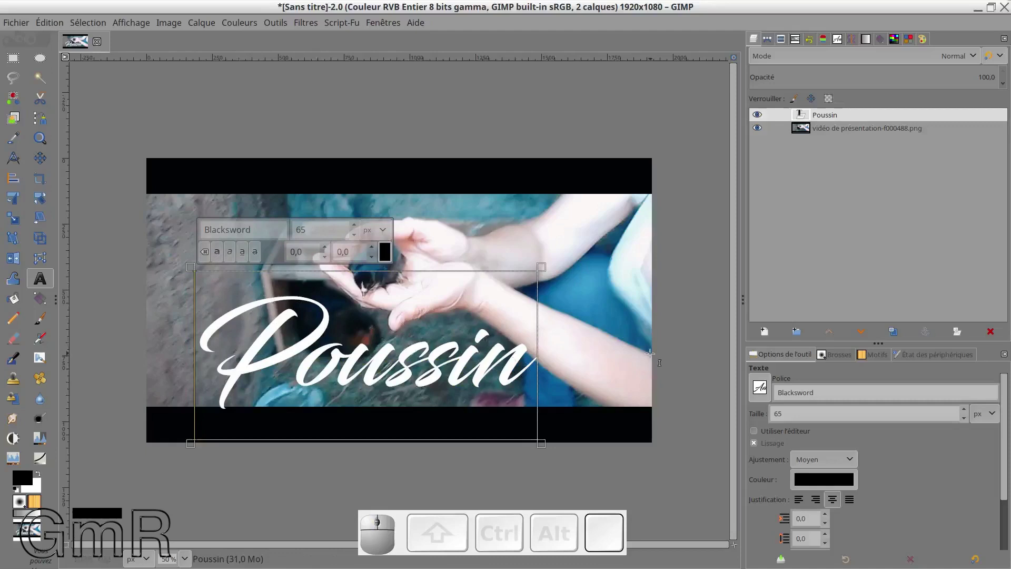
# - Center the Poussin text layer horizontally relative to the image
pyautogui.click(15, 179)
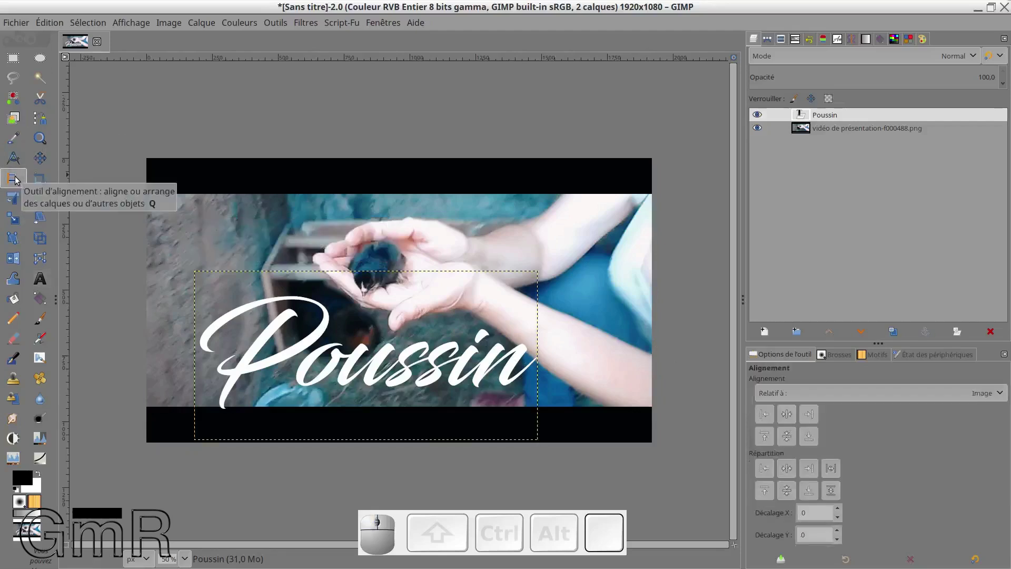
pyautogui.click(290, 317)
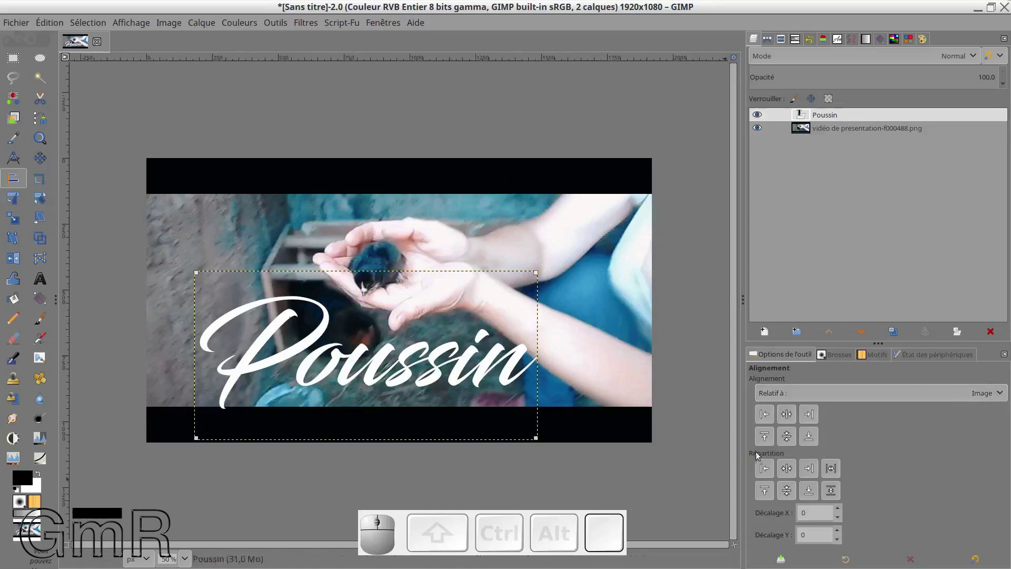
pyautogui.click(787, 414)
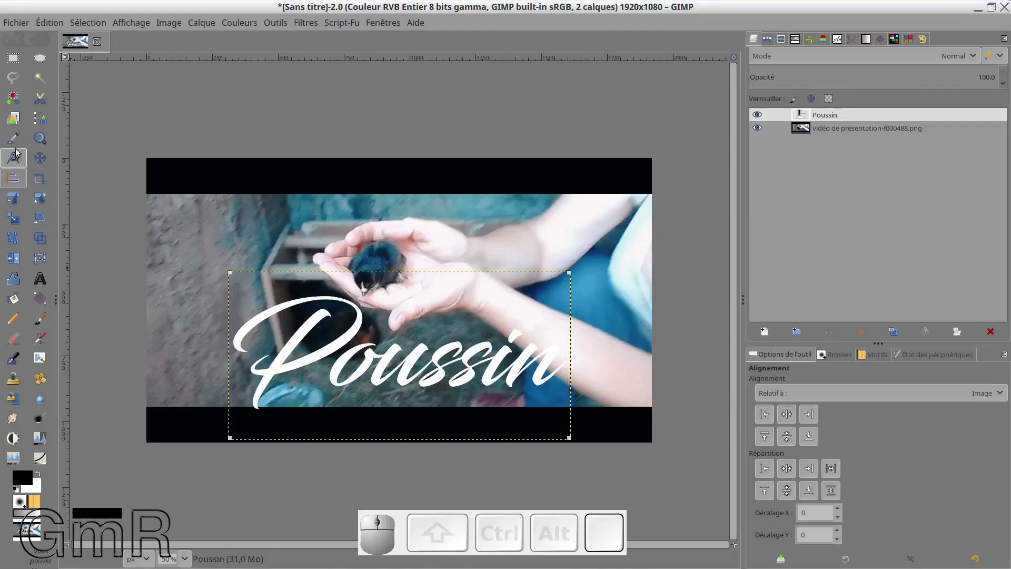
# - Move the Poussin text layer into the lower-left part of the picture and check it with the background frame hidden
pyautogui.click(40, 158)
pyautogui.moveTo(280, 358); pyautogui.dragTo(228, 353)
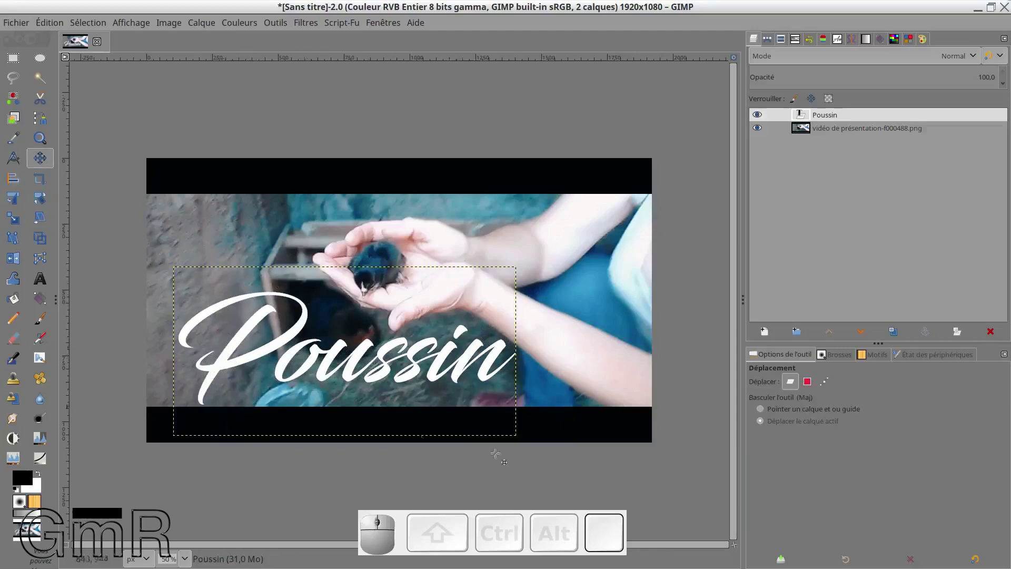
pyautogui.click(757, 127)
pyautogui.click(756, 128)
pyautogui.click(756, 127)
pyautogui.click(757, 128)
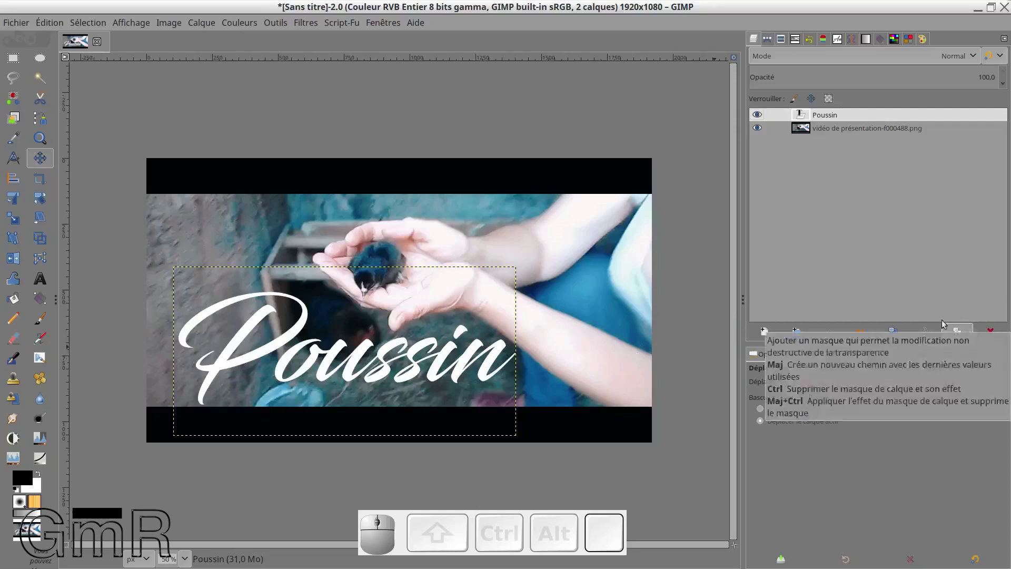
# - Duplicate the Poussin text layer, hide the original and make the copy the active layer
pyautogui.click(801, 115)
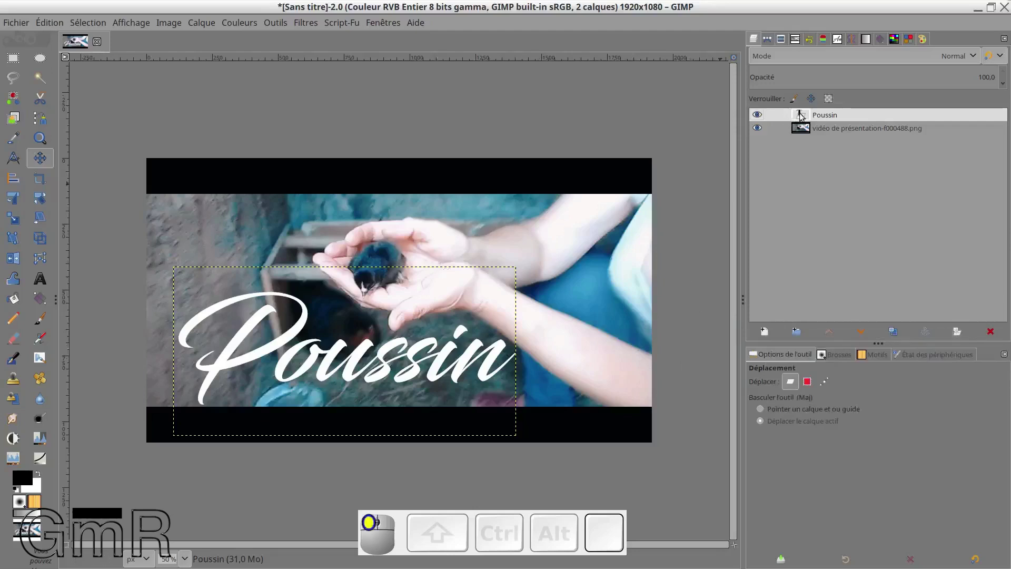
pyautogui.click(893, 332)
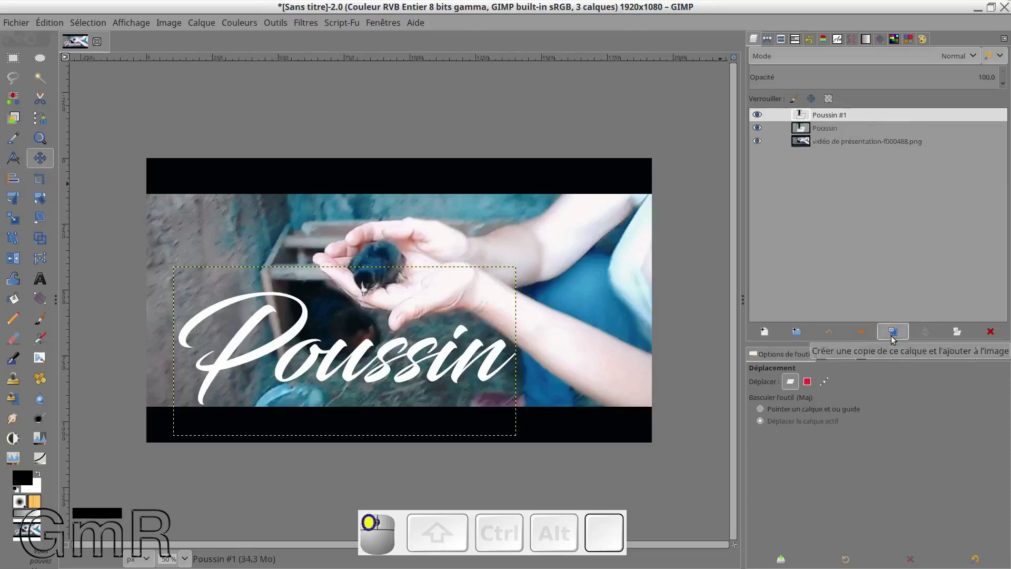
pyautogui.click(811, 129)
pyautogui.click(758, 128)
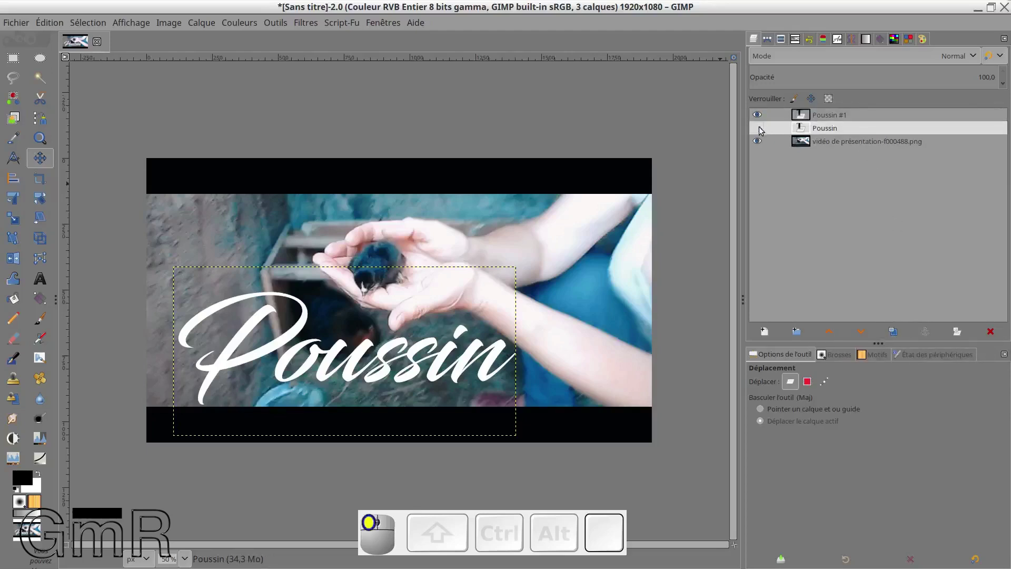
pyautogui.click(825, 117)
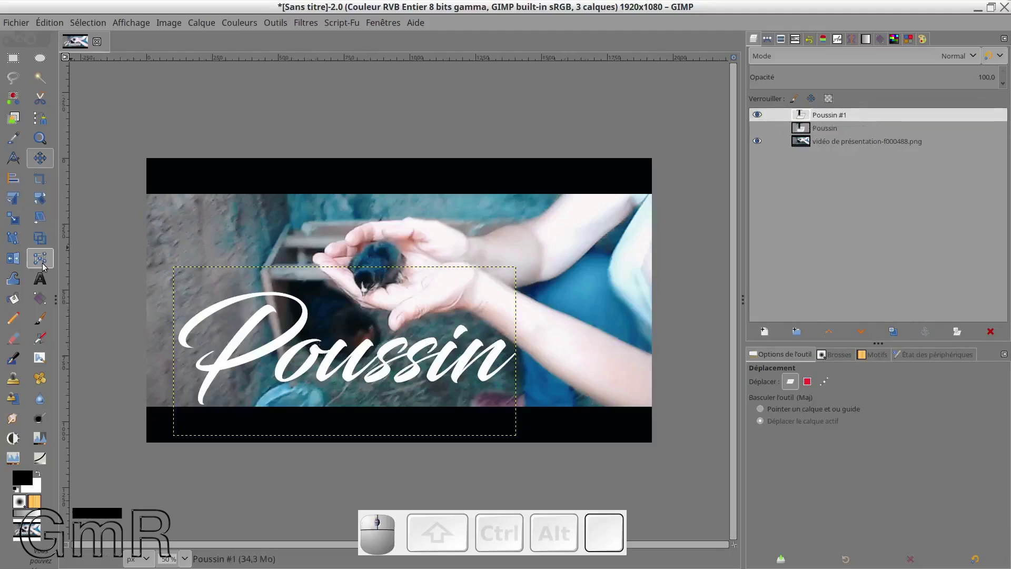
# - Scale the Poussin copy horizontally about its center to 1653 px wide, keeping the height at 641 px
pyautogui.click(18, 219)
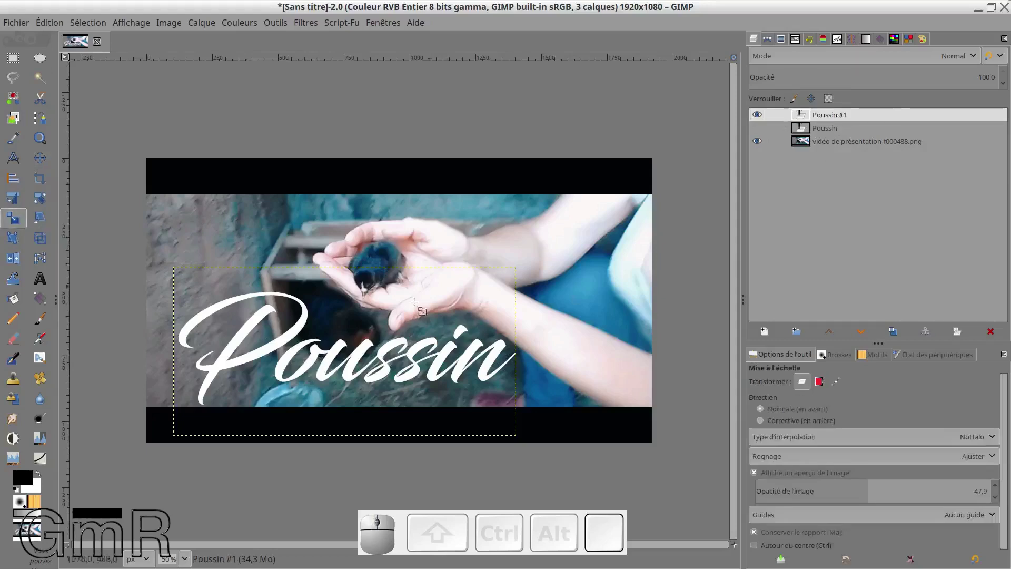
pyautogui.click(339, 349)
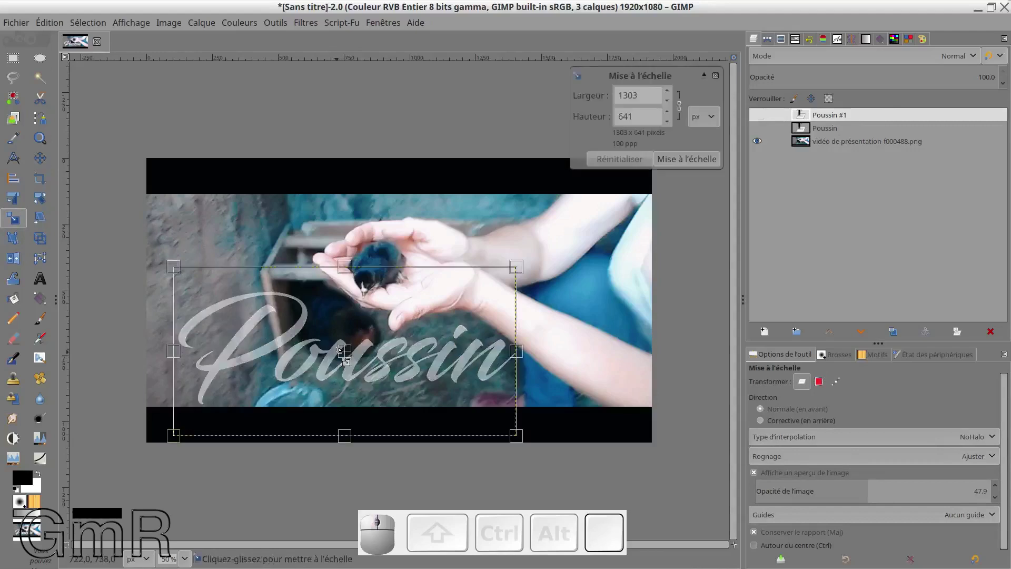
pyautogui.press('shift')
pyautogui.moveTo(533, 364); pyautogui.dragTo(541, 358)
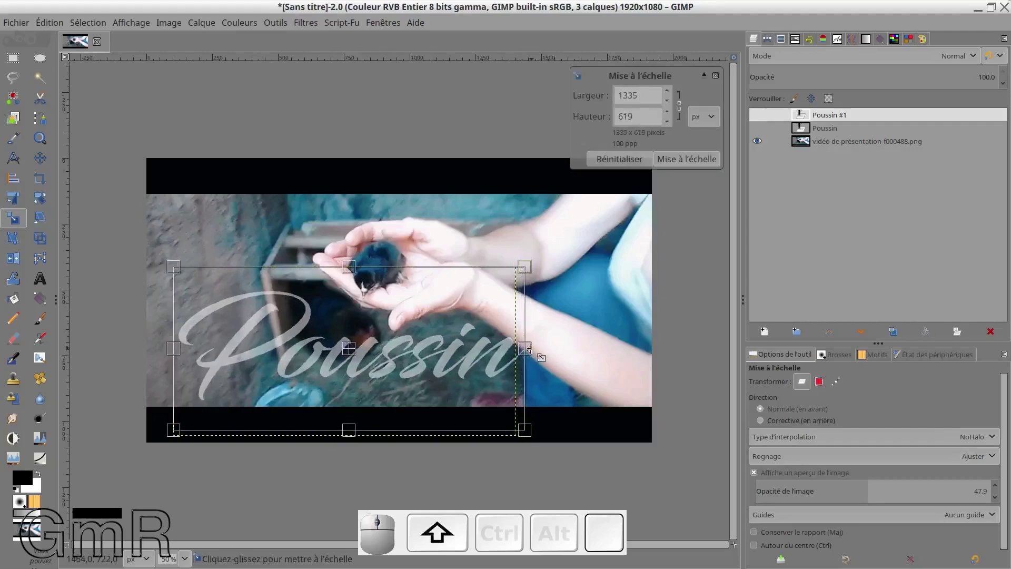
pyautogui.hotkey('ctrl', 'z')
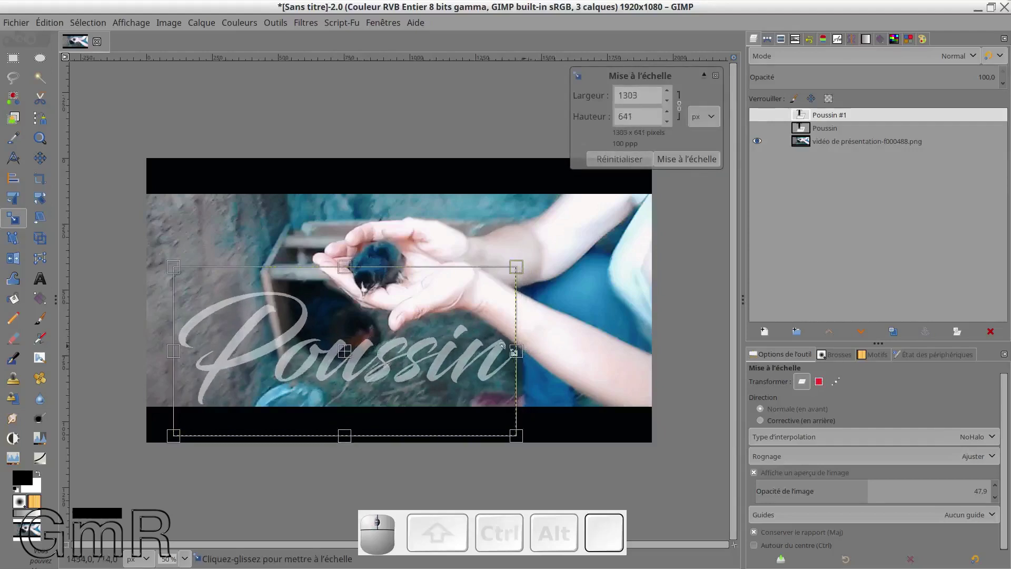
pyautogui.press('ctrl')
pyautogui.press('shift')
pyautogui.moveTo(516, 351); pyautogui.dragTo(595, 350)
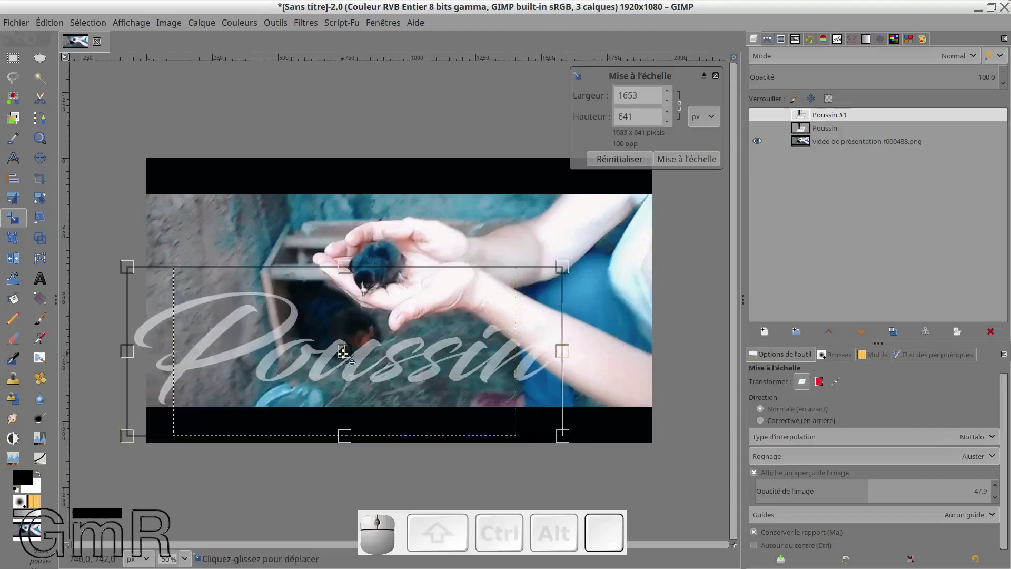
pyautogui.click(674, 160)
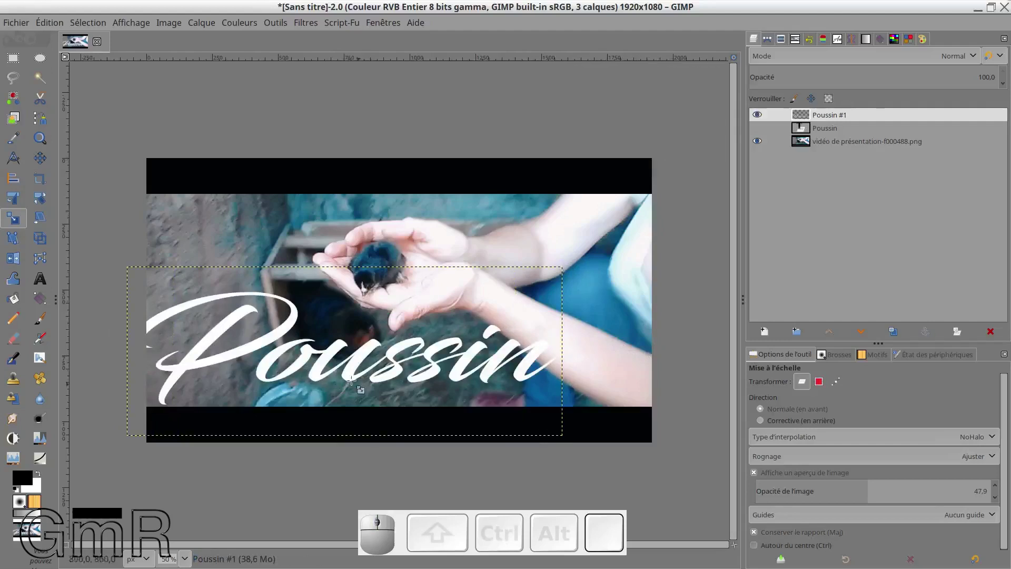
# - Move the stretched Poussin copy so the whole word lies inside the picture, and check it with the background frame hidden
pyautogui.click(40, 158)
pyautogui.moveTo(334, 352); pyautogui.dragTo(341, 352)
pyautogui.moveTo(339, 352); pyautogui.dragTo(398, 361)
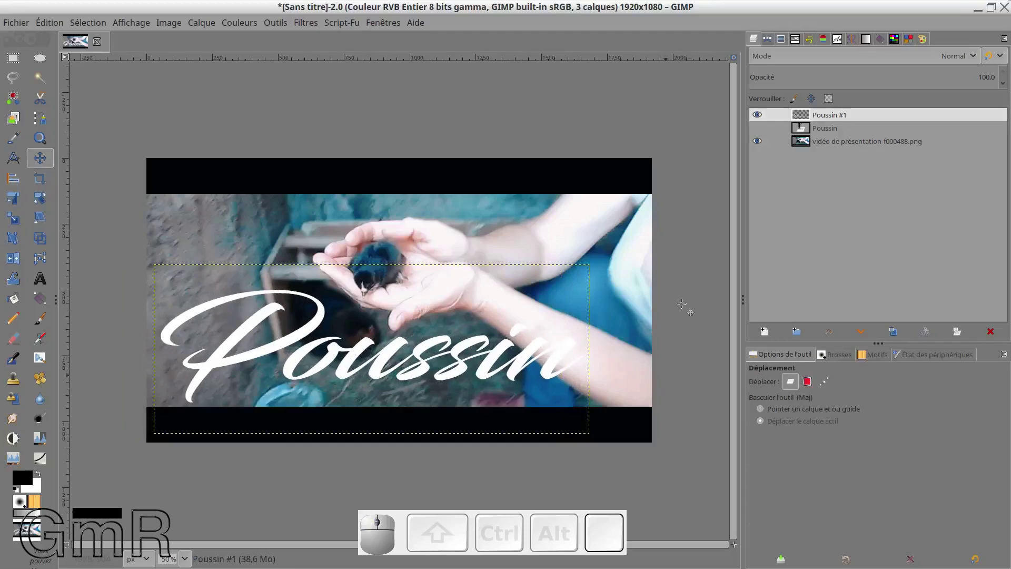
pyautogui.click(756, 142)
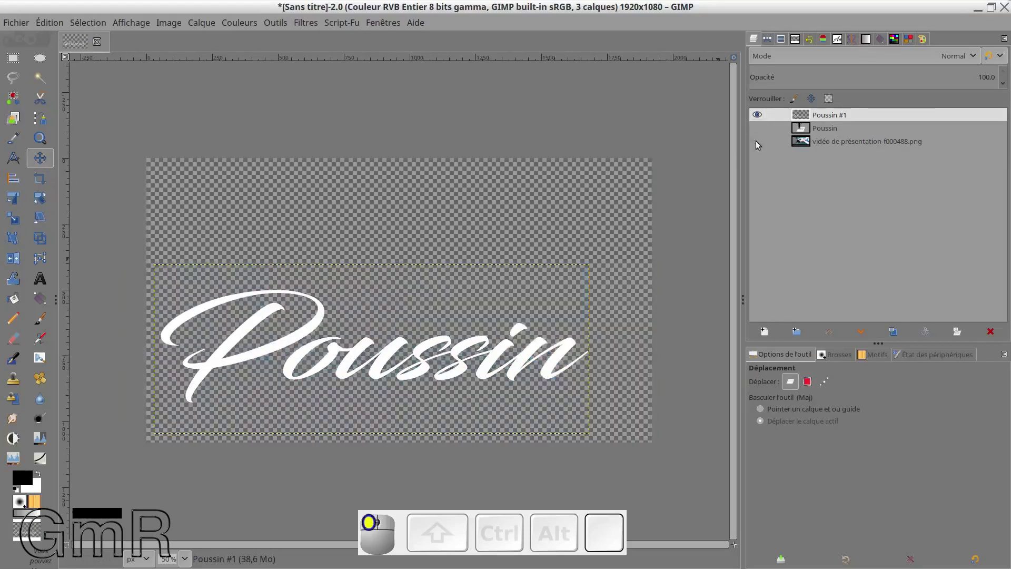
pyautogui.click(757, 142)
pyautogui.click(757, 143)
pyautogui.click(757, 142)
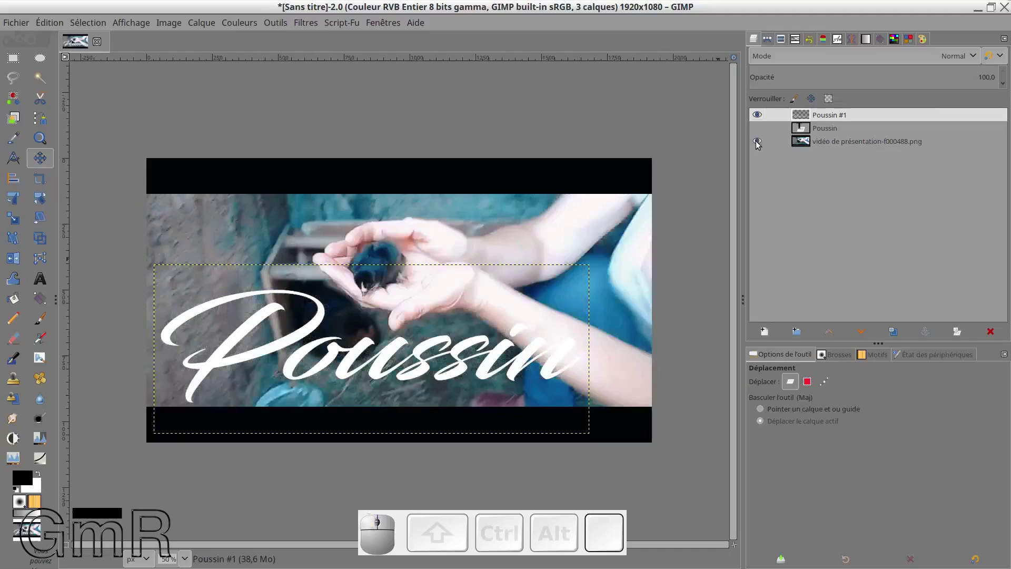
# - Activate Select by Color for the stretched Poussin copy and resize its layer to the image dimensions
pyautogui.click(802, 113)
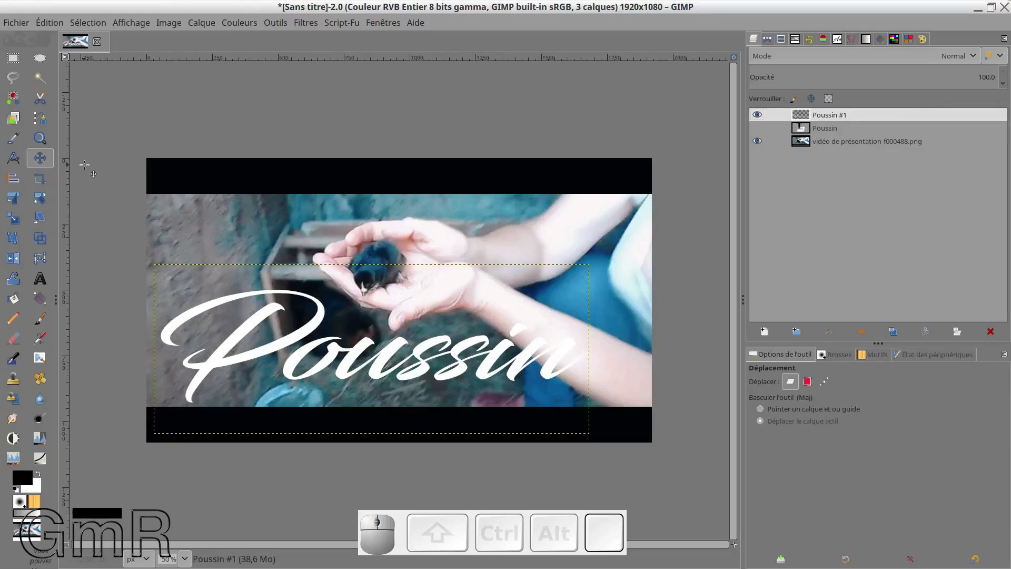
pyautogui.click(14, 98)
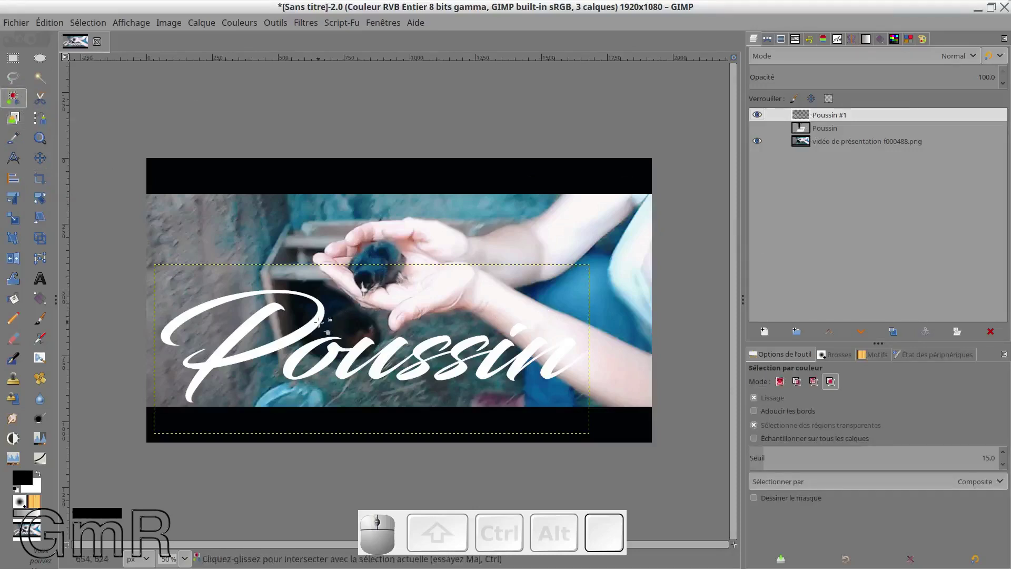
pyautogui.click(319, 322)
pyautogui.keyDown('ctrl'); pyautogui.scroll(3, 322, 322); pyautogui.keyUp('ctrl')
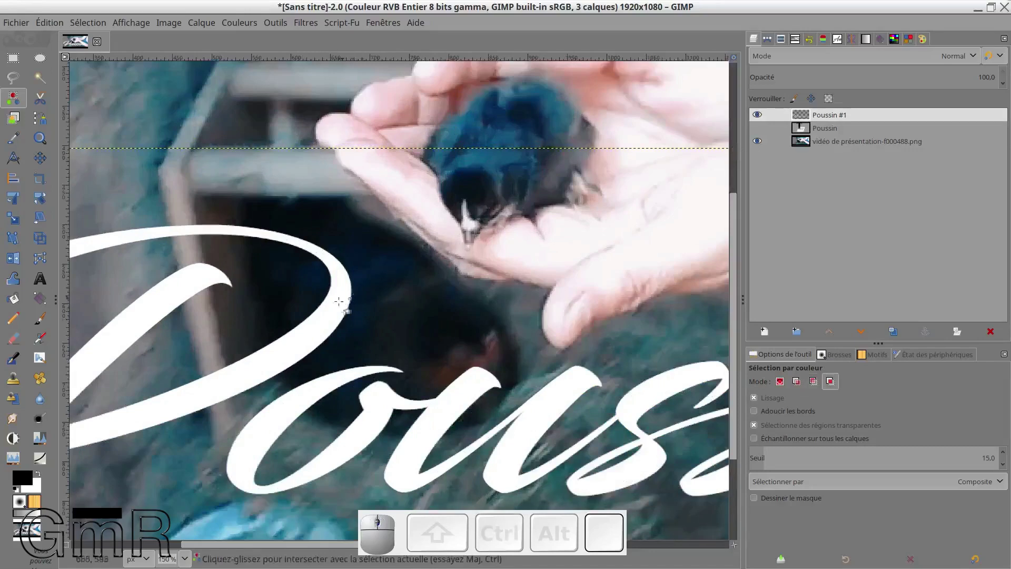
pyautogui.click(334, 304)
pyautogui.rightClick(796, 119)
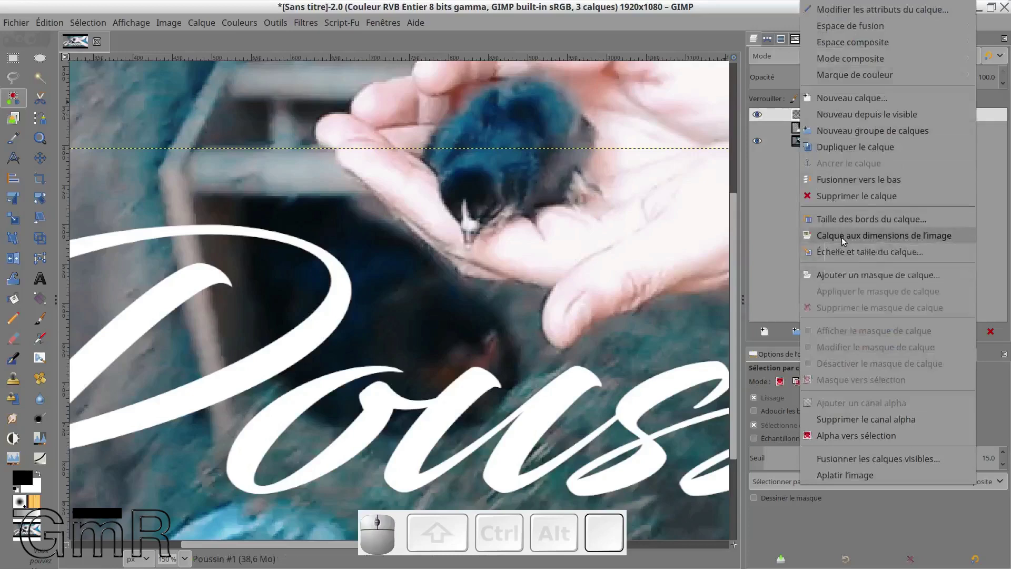
pyautogui.click(842, 235)
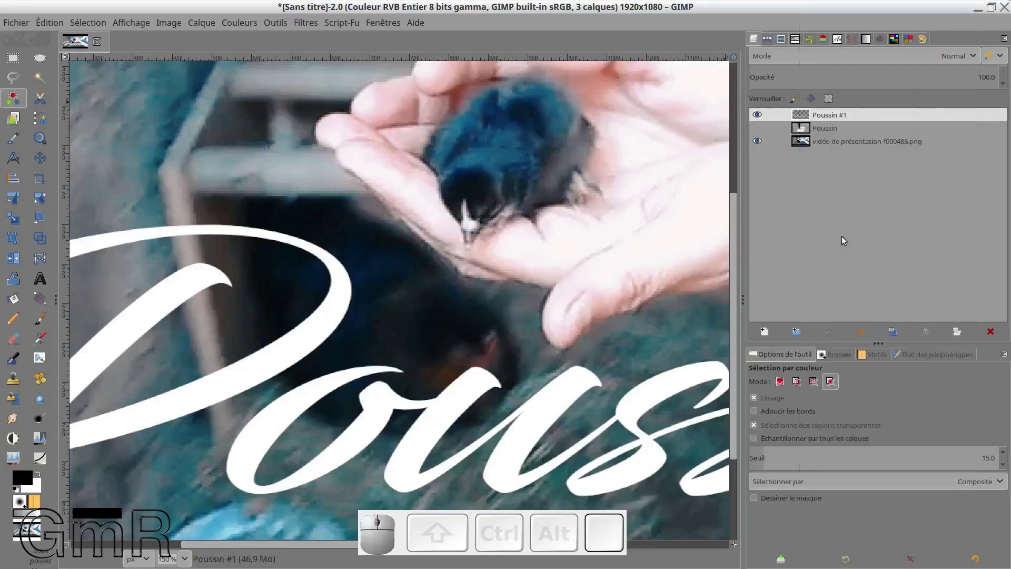
# - Try to select the white lettering of the stretched Poussin copy by color in intersect mode
pyautogui.click(344, 301)
pyautogui.click(344, 301)
pyautogui.click(373, 298)
pyautogui.click(97, 26)
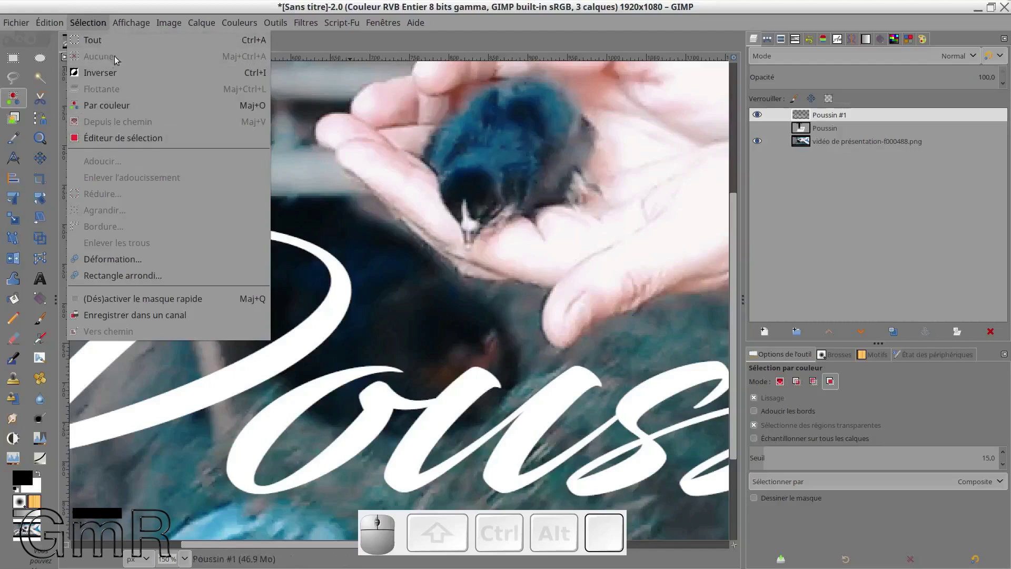
pyautogui.keyDown('ctrl'); pyautogui.click(402, 332); pyautogui.keyUp('ctrl')
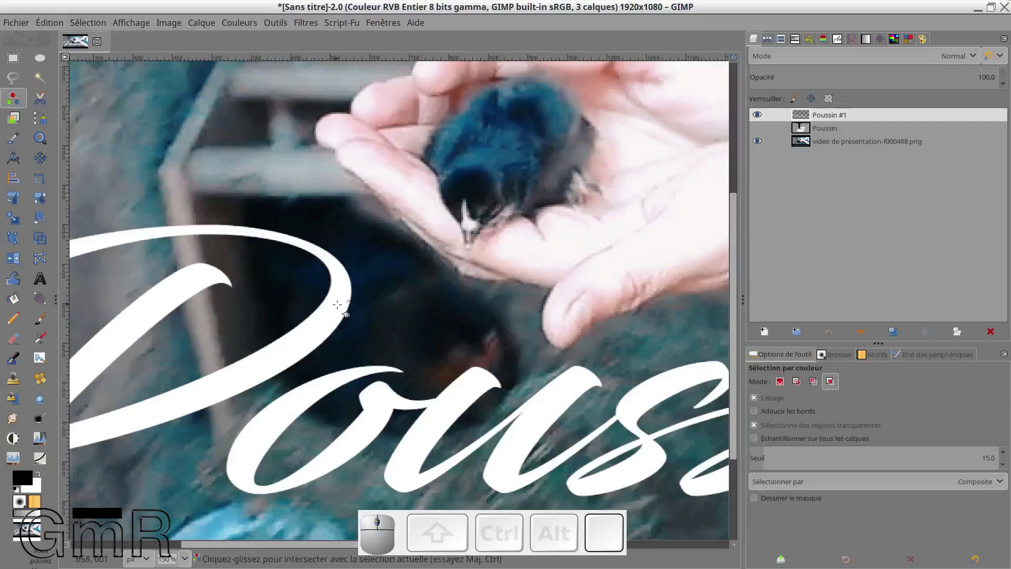
# - Select the white Poussin lettering by color in replace mode and grow the selection by 1 px
pyautogui.click(780, 382)
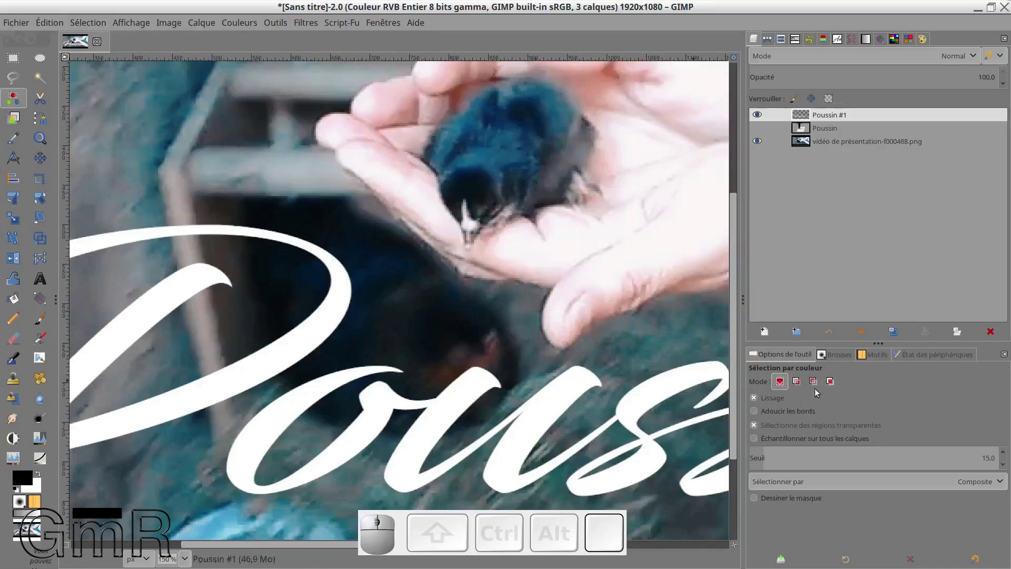
pyautogui.click(332, 316)
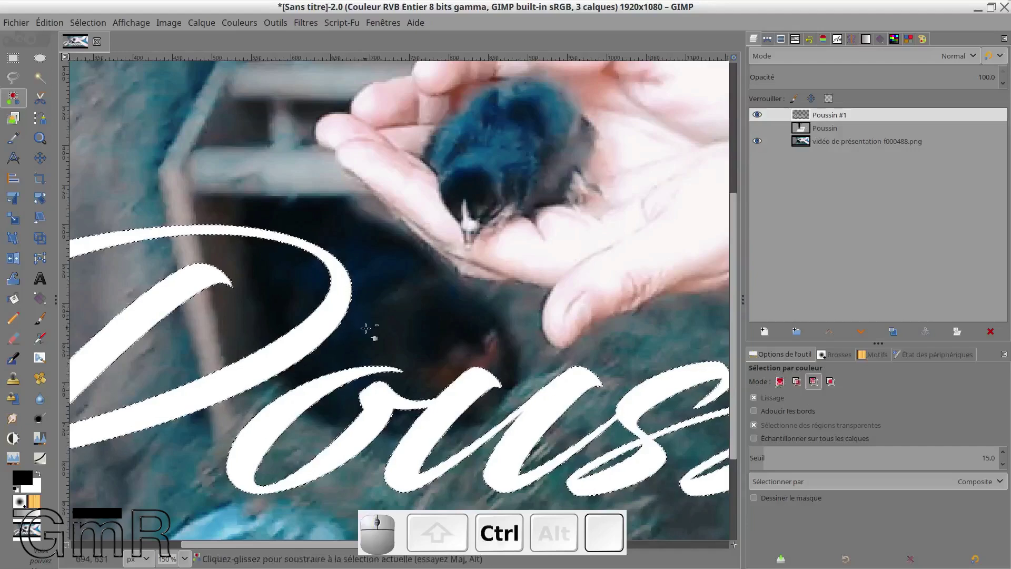
pyautogui.keyDown('ctrl'); pyautogui.scroll(-2, 368, 331); pyautogui.keyUp('ctrl')
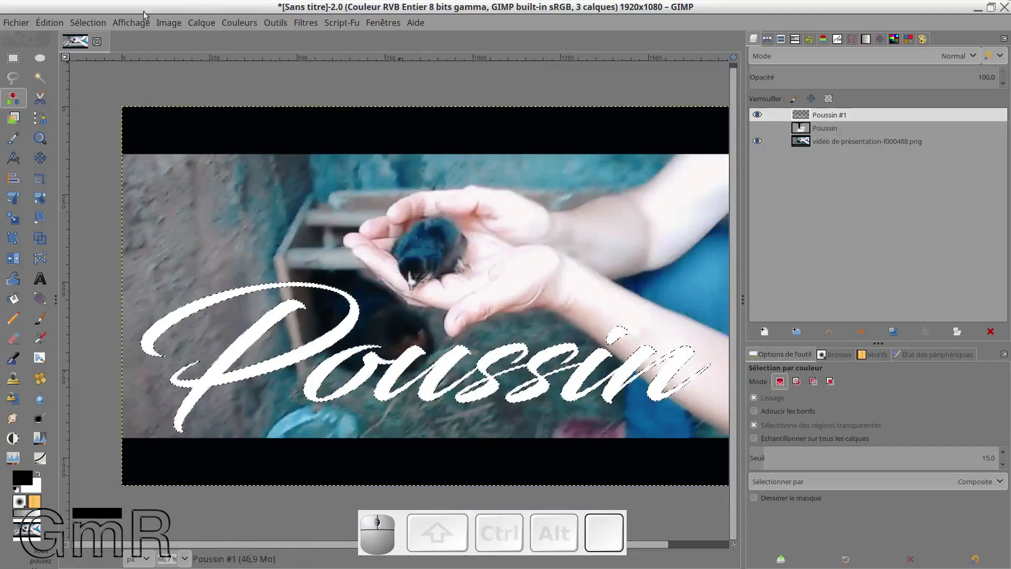
pyautogui.click(90, 26)
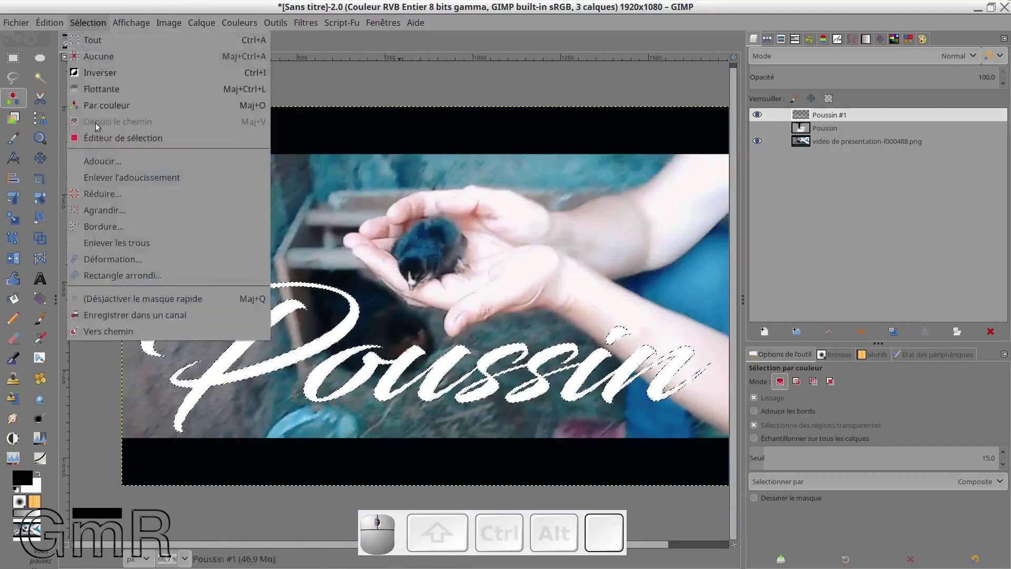
pyautogui.click(107, 210)
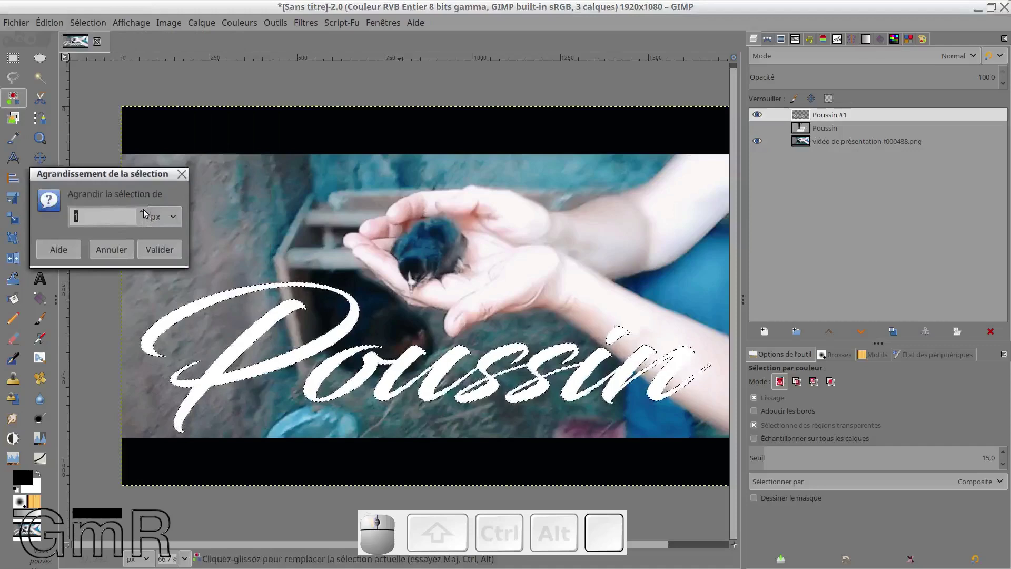
pyautogui.click(160, 249)
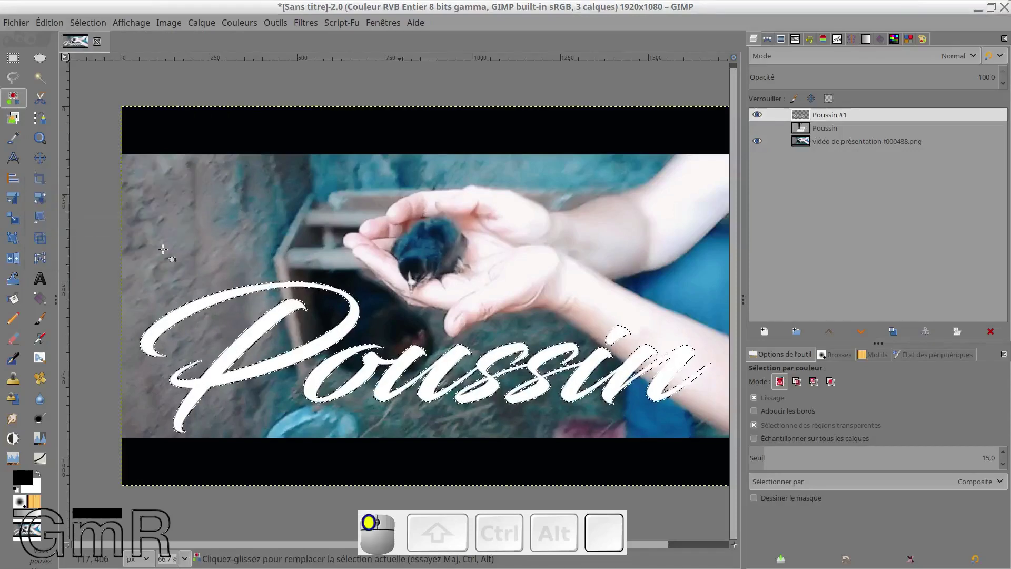
# - Create a transparent 1920 × 1080 layer named noir and place it directly below the stretched Poussin copy
pyautogui.click(763, 332)
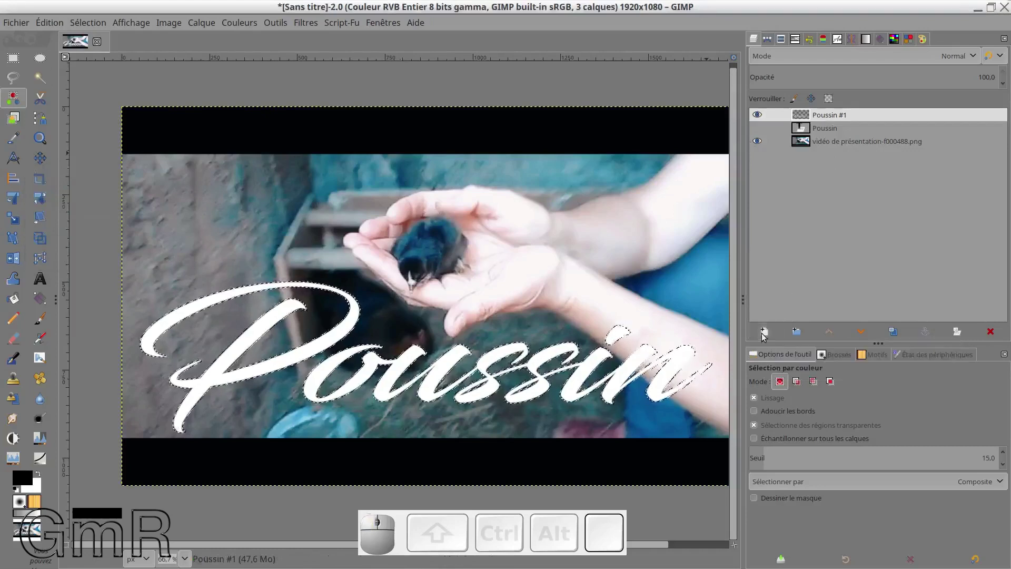
pyautogui.moveTo(685, 217); pyautogui.dragTo(593, 214)
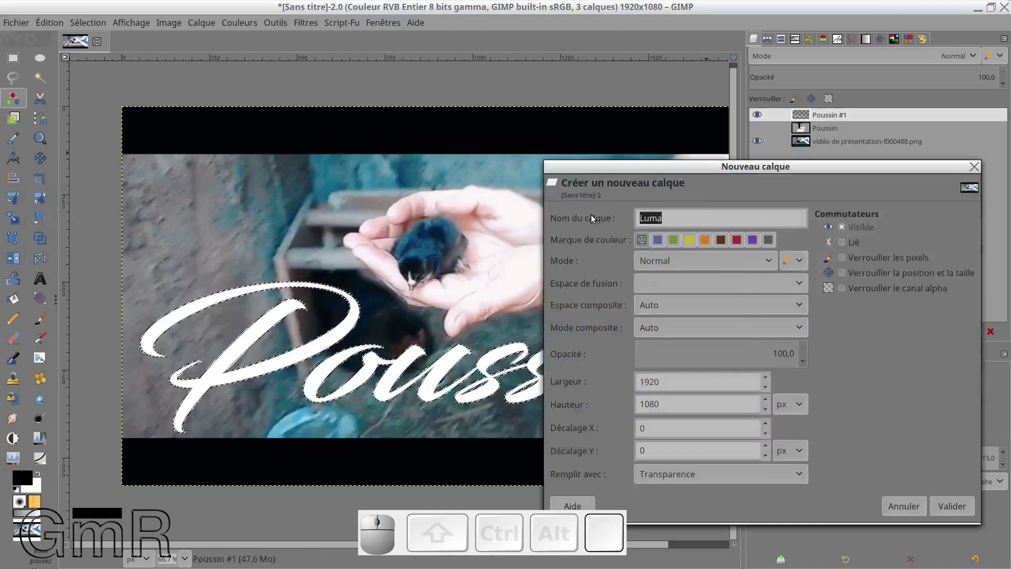
pyautogui.press('BackSpace')
pyautogui.write('noir')
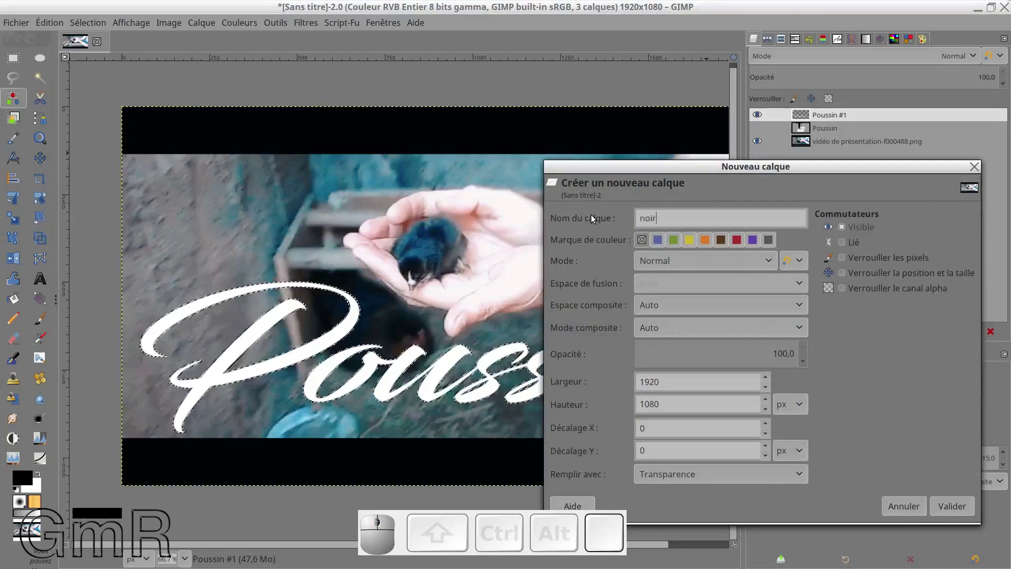
pyautogui.click(969, 507)
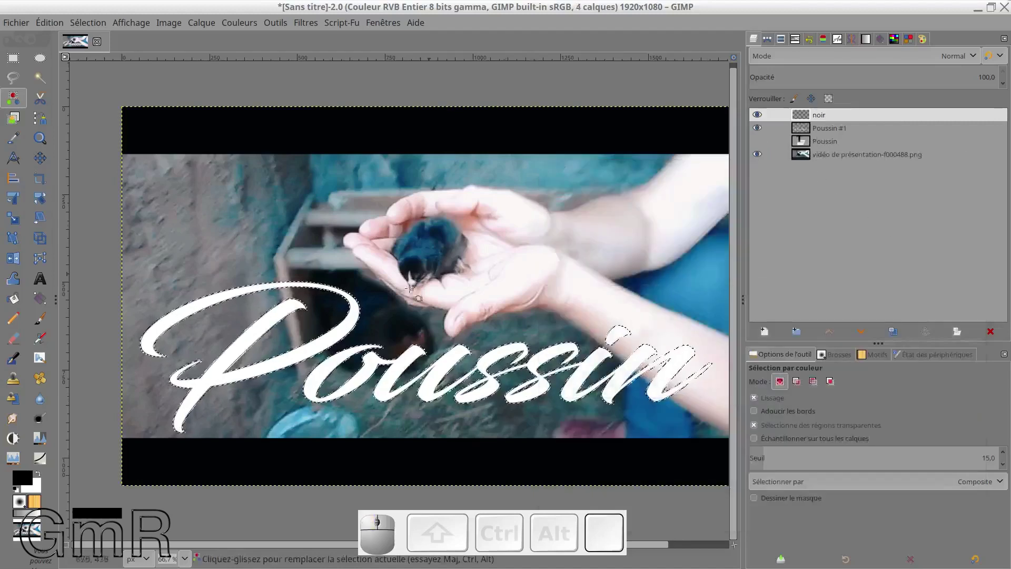
pyautogui.click(861, 331)
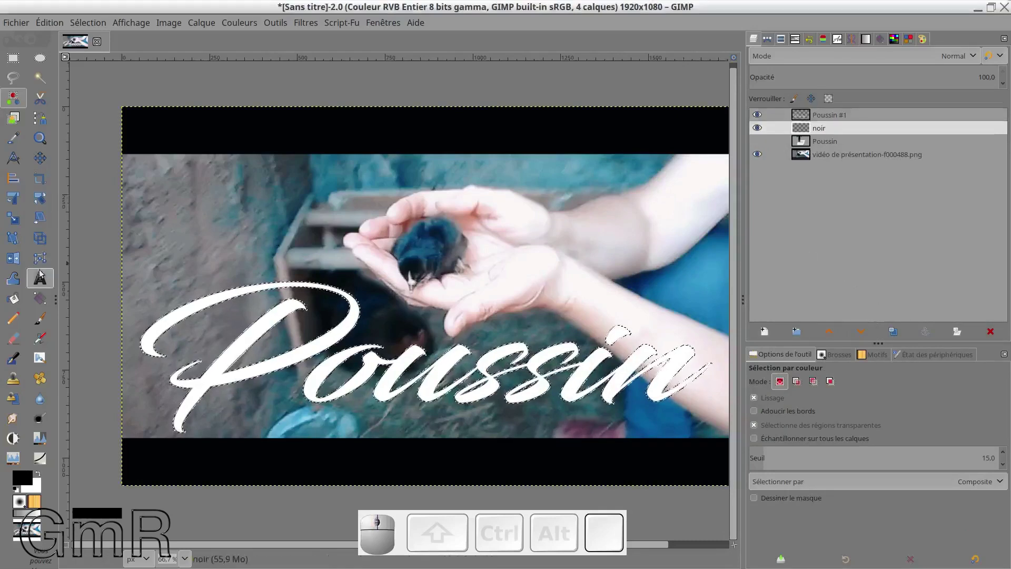
# - Fill the grown selection with black on the noir layer and check it with the white title temporarily hidden
pyautogui.click(14, 299)
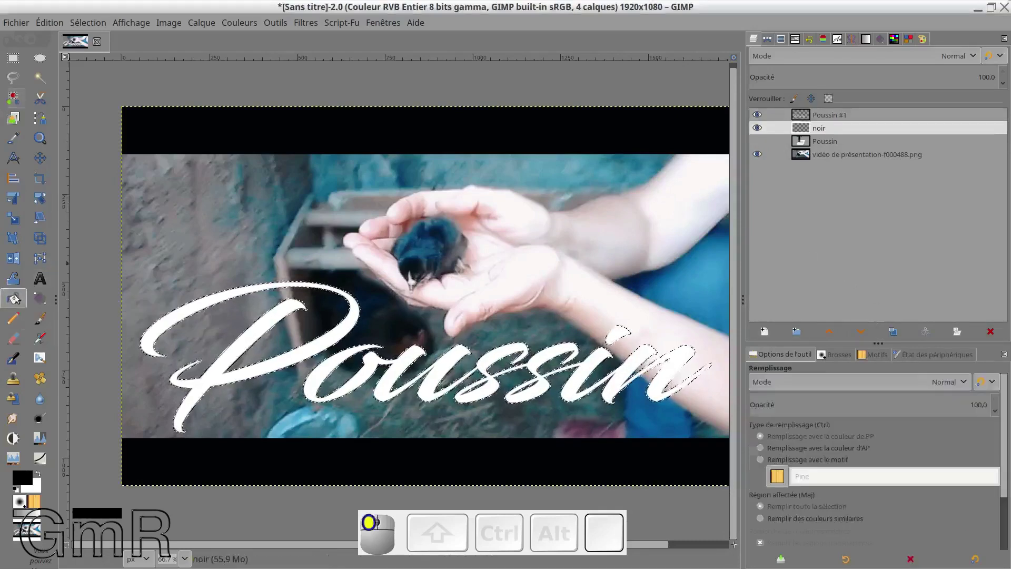
pyautogui.click(202, 303)
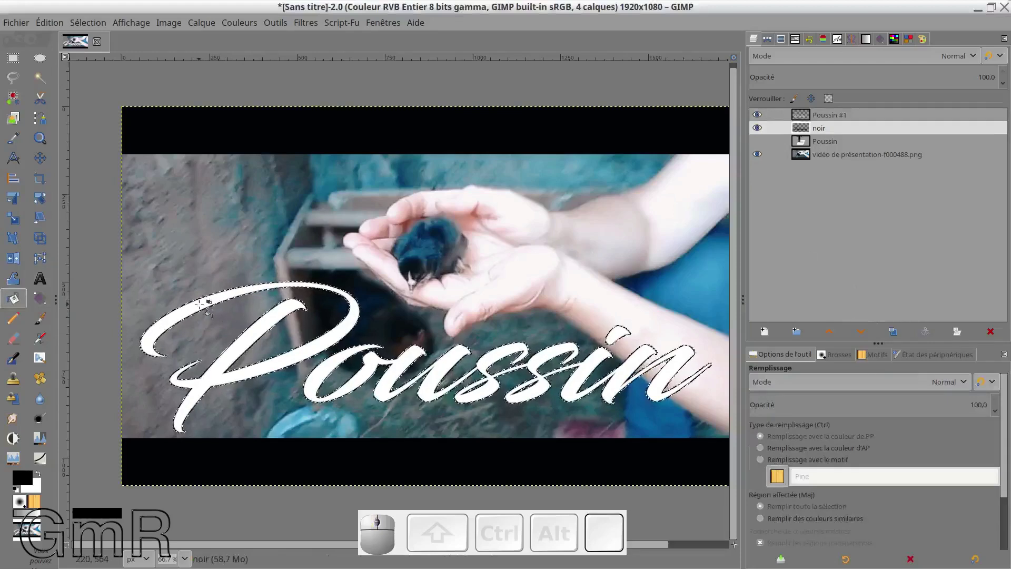
pyautogui.click(757, 114)
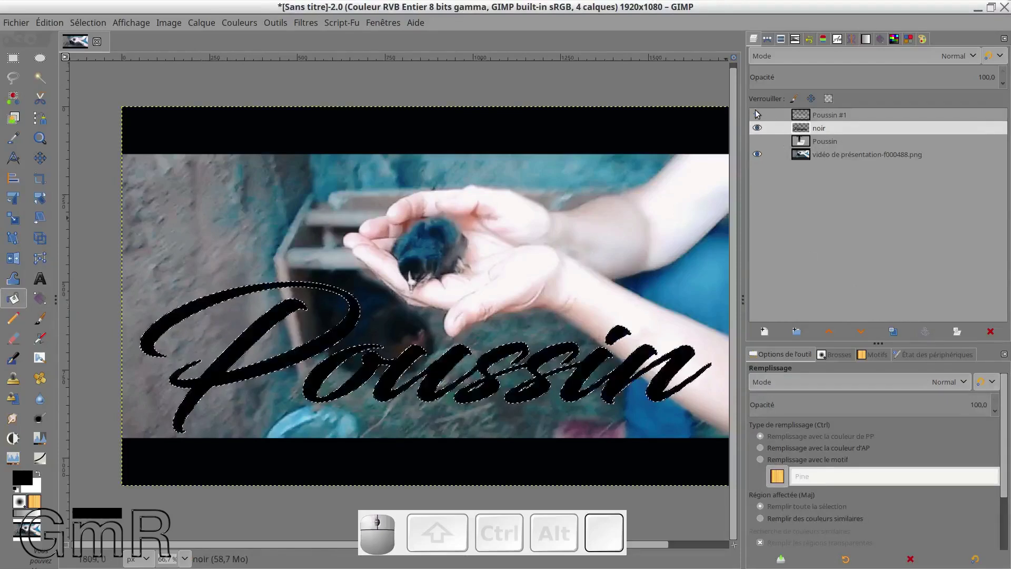
pyautogui.click(757, 114)
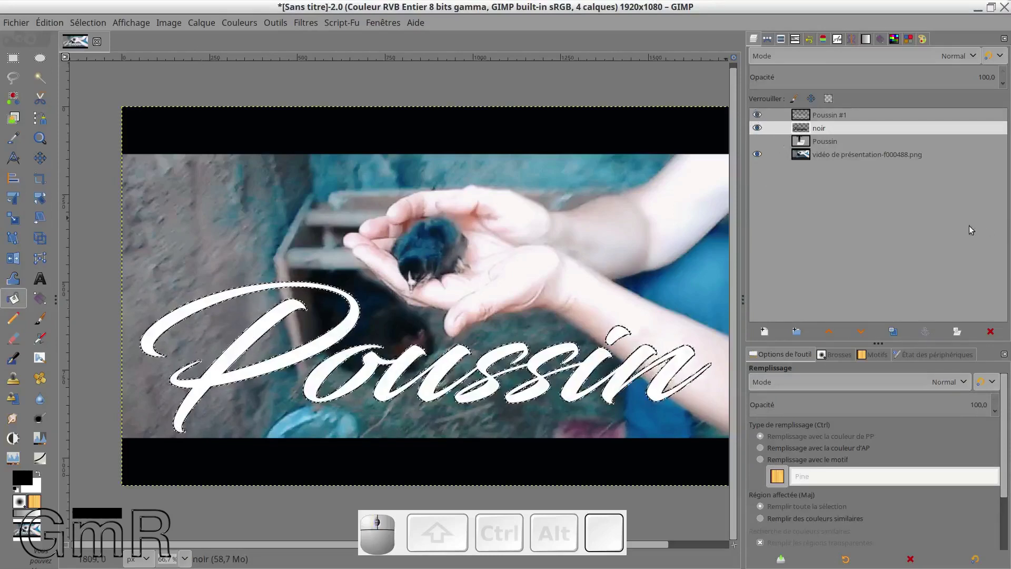
# - Clear the selection and widen the canvas area so that the whole image fits in it
pyautogui.press('ctrl')
pyautogui.press('shift')
pyautogui.hotkey('ctrl', 'shift', 'a')
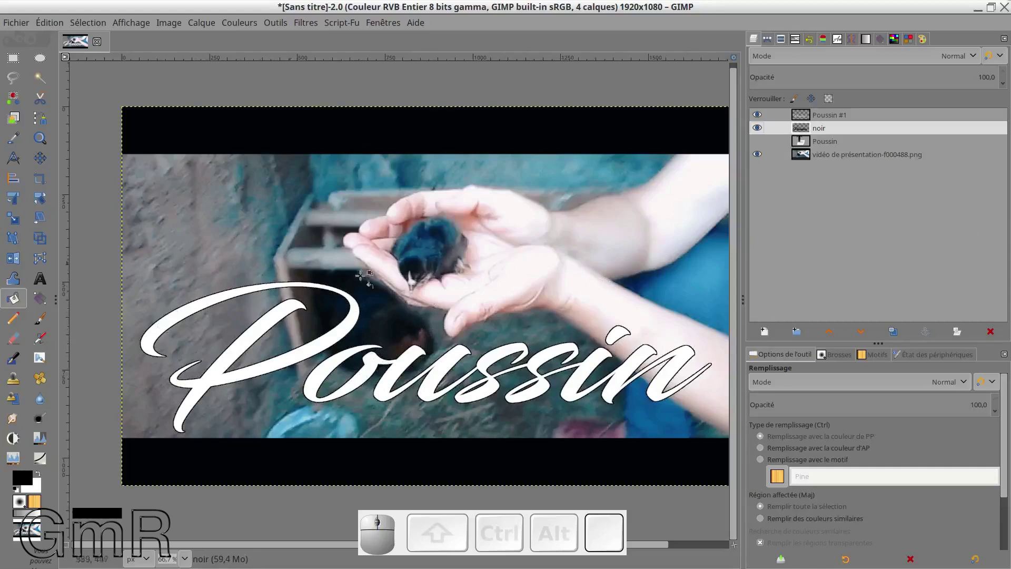
pyautogui.scroll(1, 604, 356)
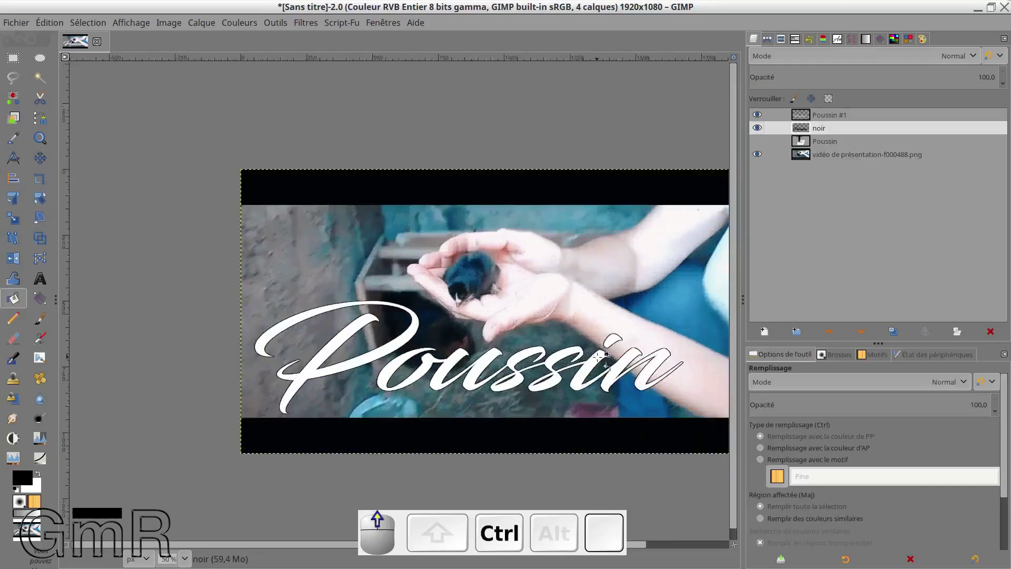
pyautogui.moveTo(604, 356); pyautogui.dragTo(490, 343)
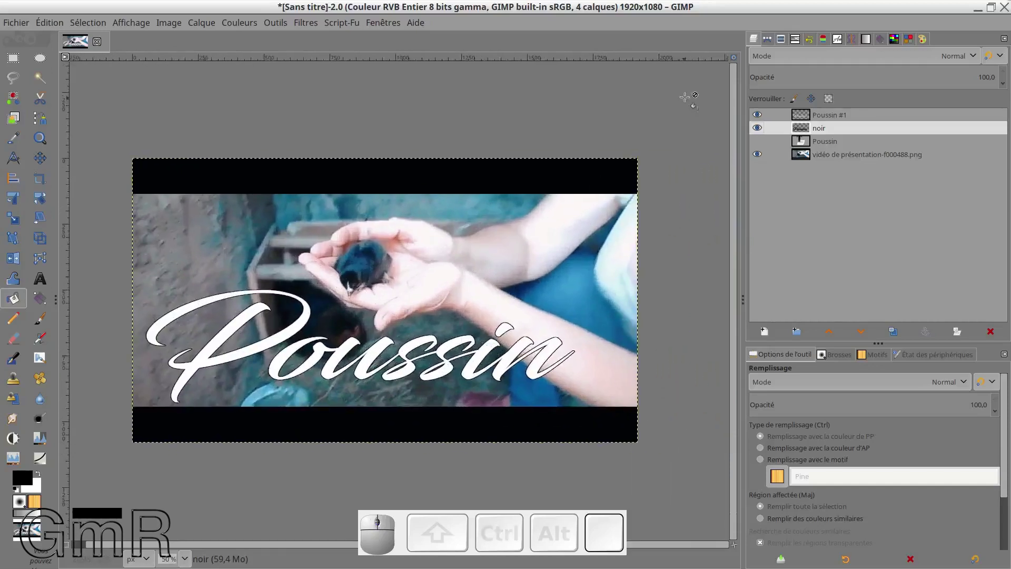
pyautogui.click(733, 59)
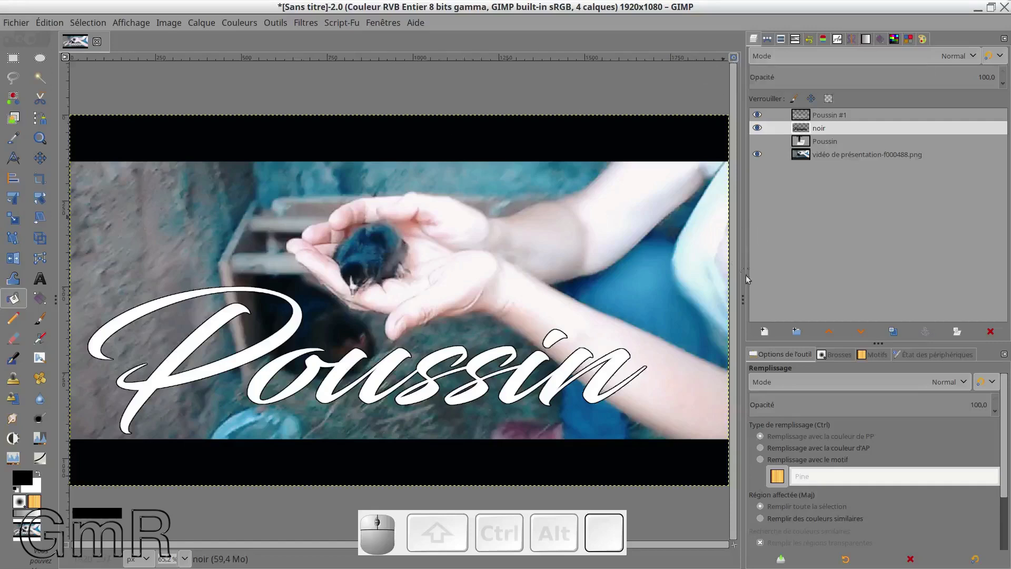
pyautogui.moveTo(745, 300); pyautogui.dragTo(848, 300)
pyautogui.click(839, 59)
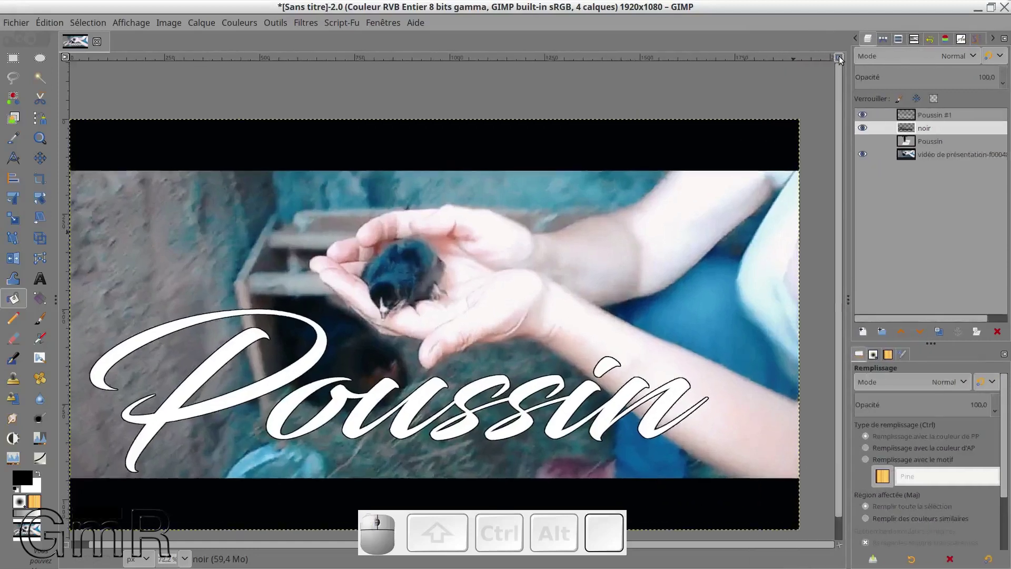
pyautogui.click(840, 58)
pyautogui.click(659, 123)
pyautogui.click(659, 123)
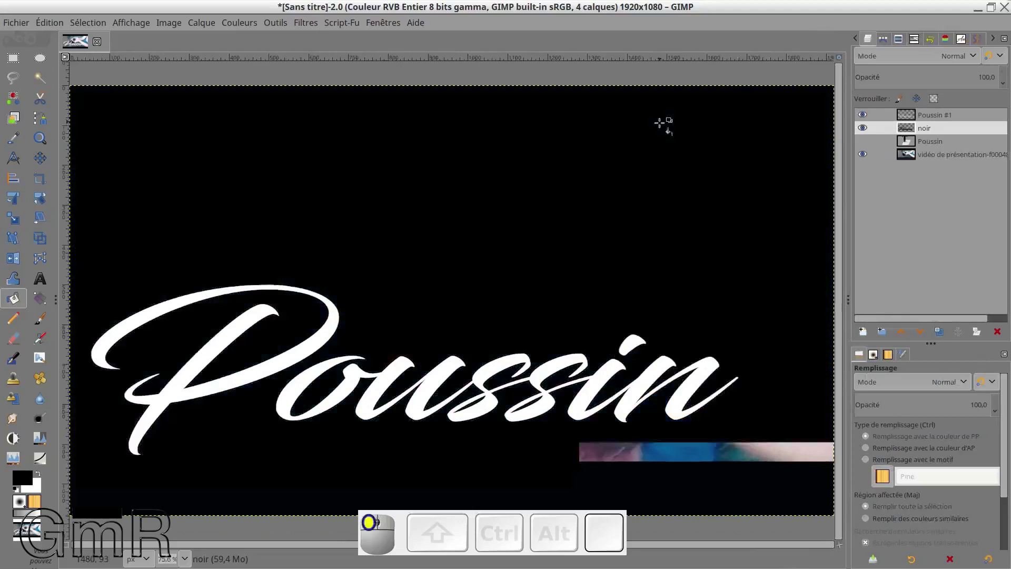
pyautogui.press('ctrl')
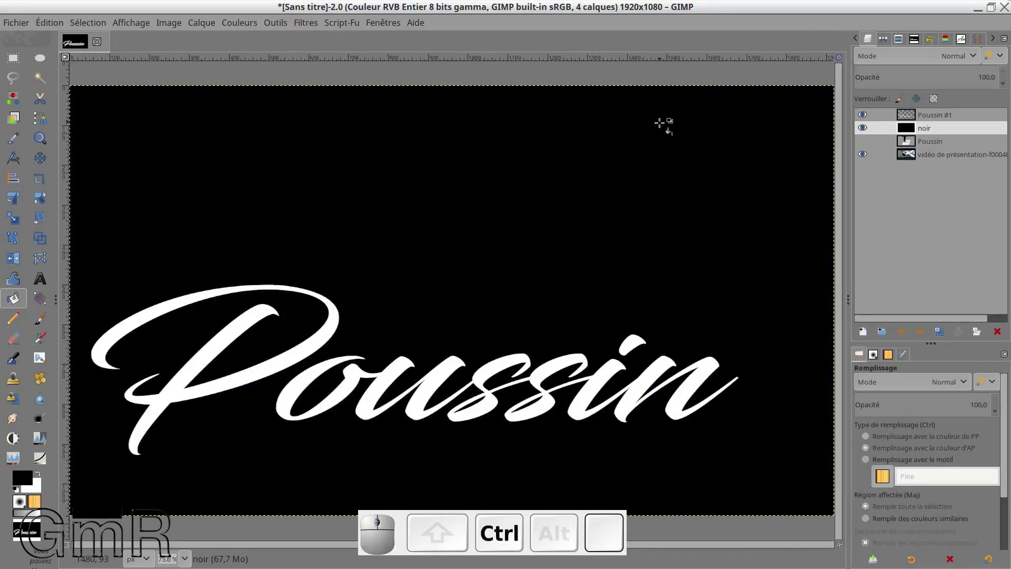
pyautogui.hotkey('ctrl', 'z')
pyautogui.moveTo(659, 119); pyautogui.dragTo(232, 128)
pyautogui.click(841, 61)
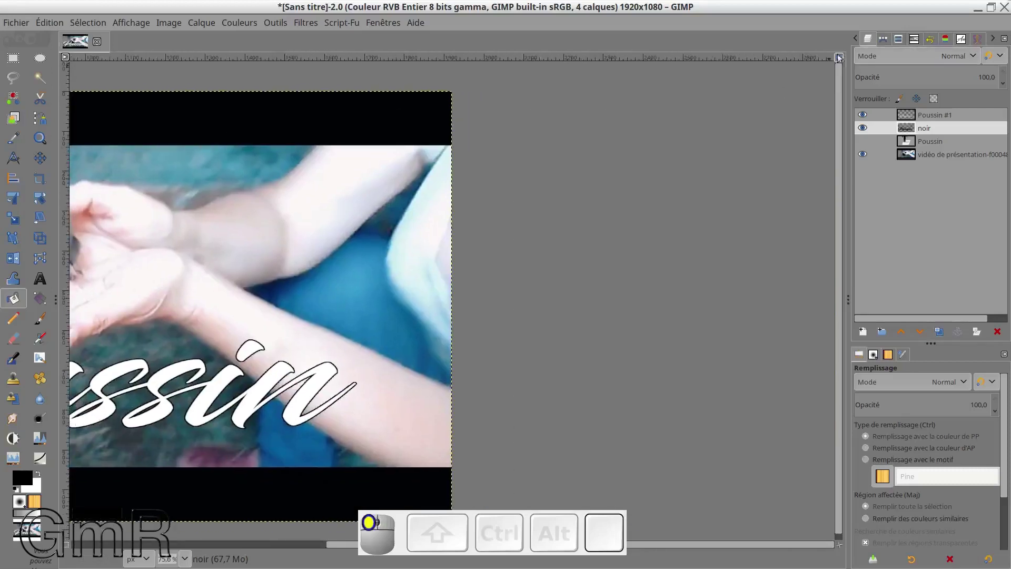
pyautogui.keyDown('ctrl'); pyautogui.scroll(-1, 557, 188); pyautogui.keyUp('ctrl')
pyautogui.keyDown('ctrl'); pyautogui.scroll(-2, 557, 187); pyautogui.keyUp('ctrl')
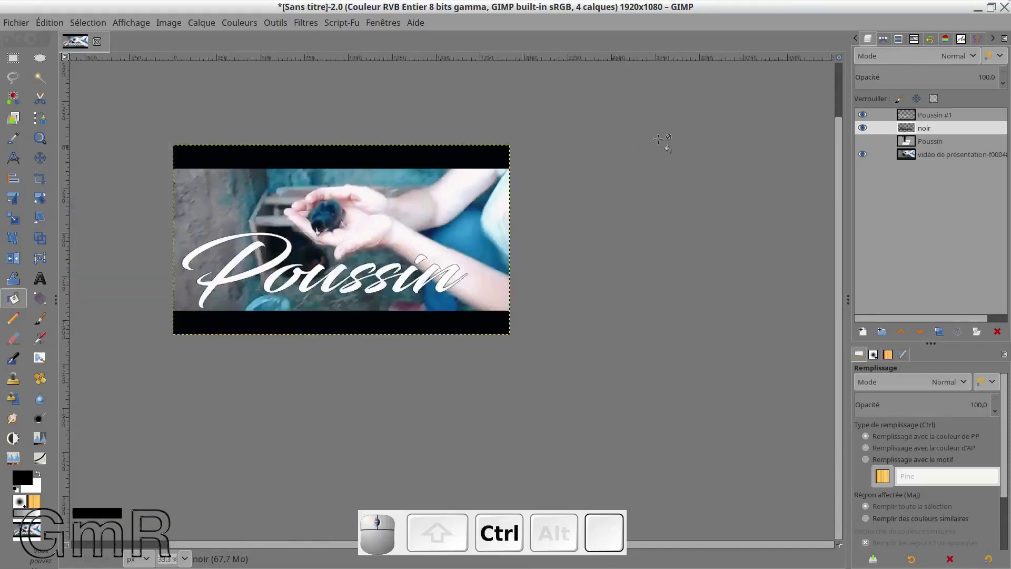
pyautogui.click(838, 62)
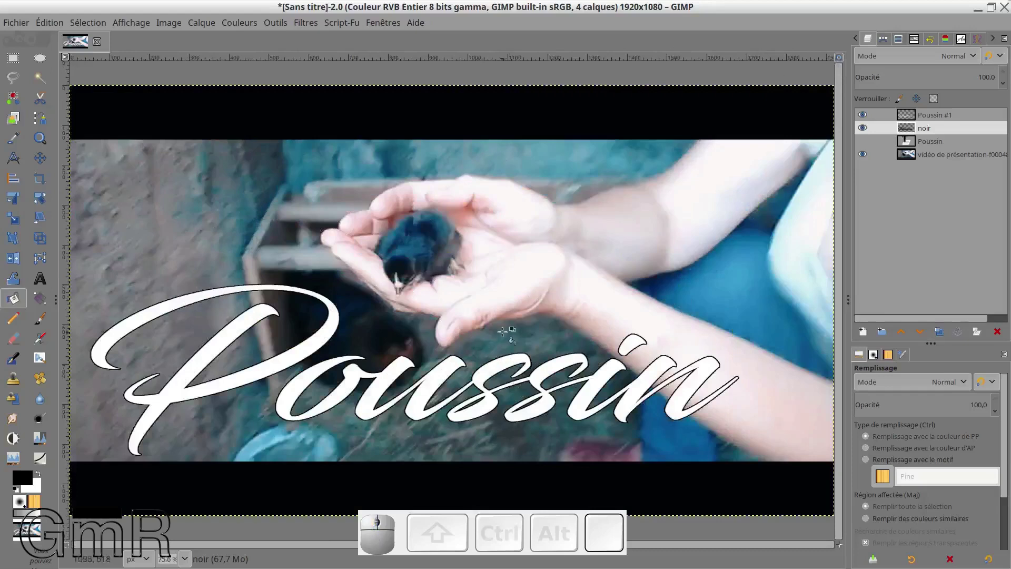
# - Hide the video frame layer and merge the stretched Poussin copy down into the noir layer
pyautogui.click(862, 155)
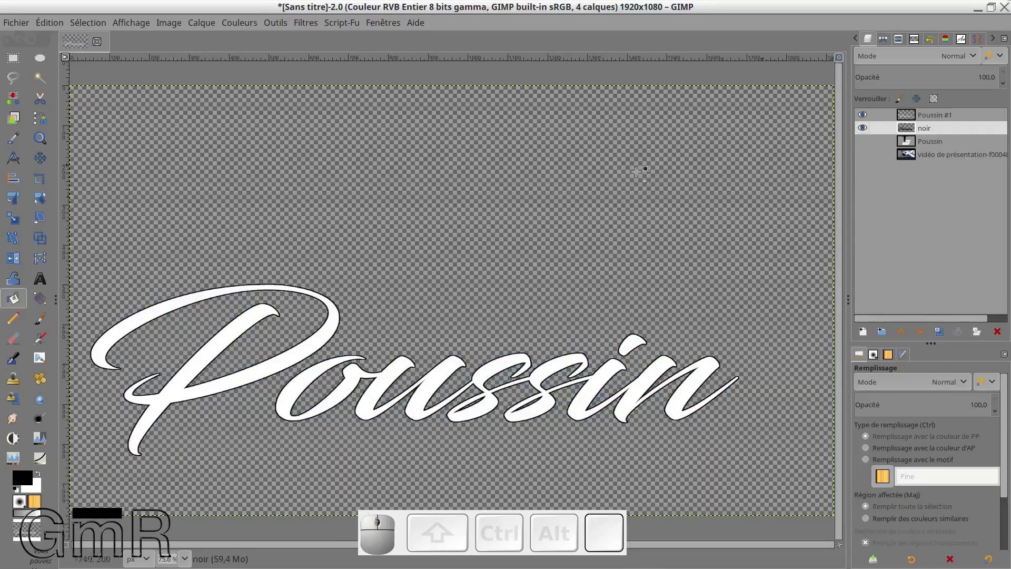
pyautogui.click(917, 116)
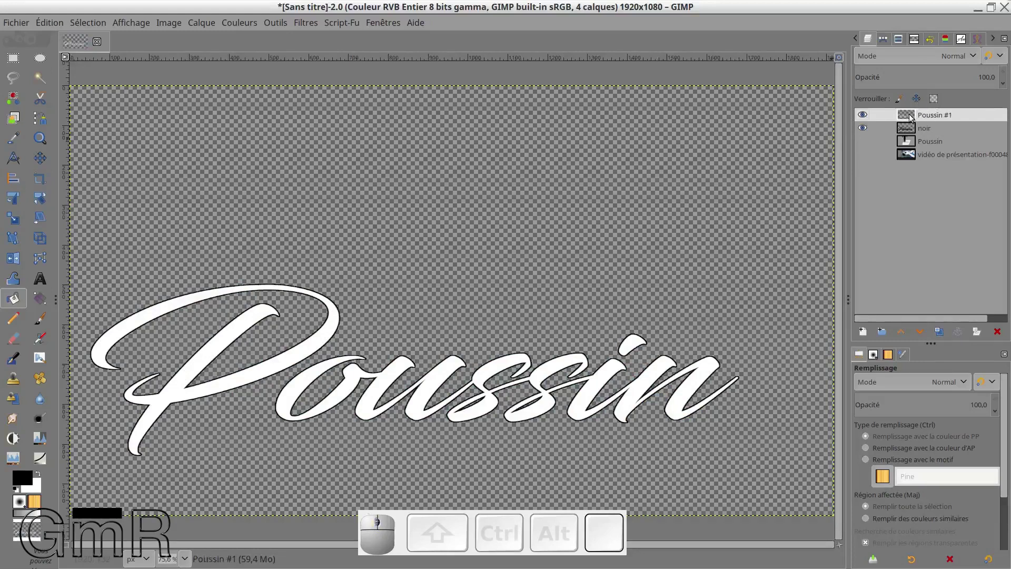
pyautogui.rightClick(911, 117)
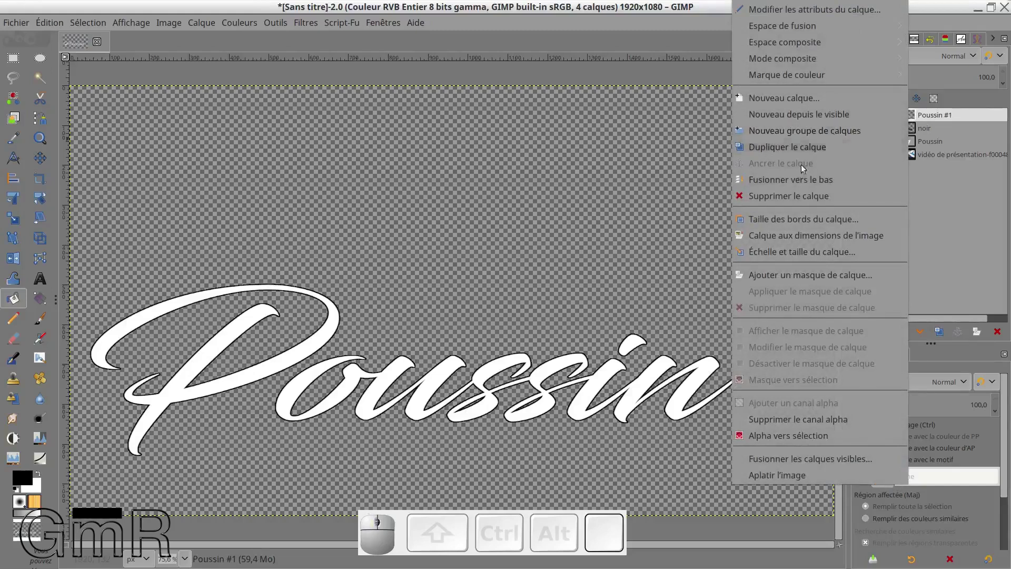
pyautogui.click(790, 178)
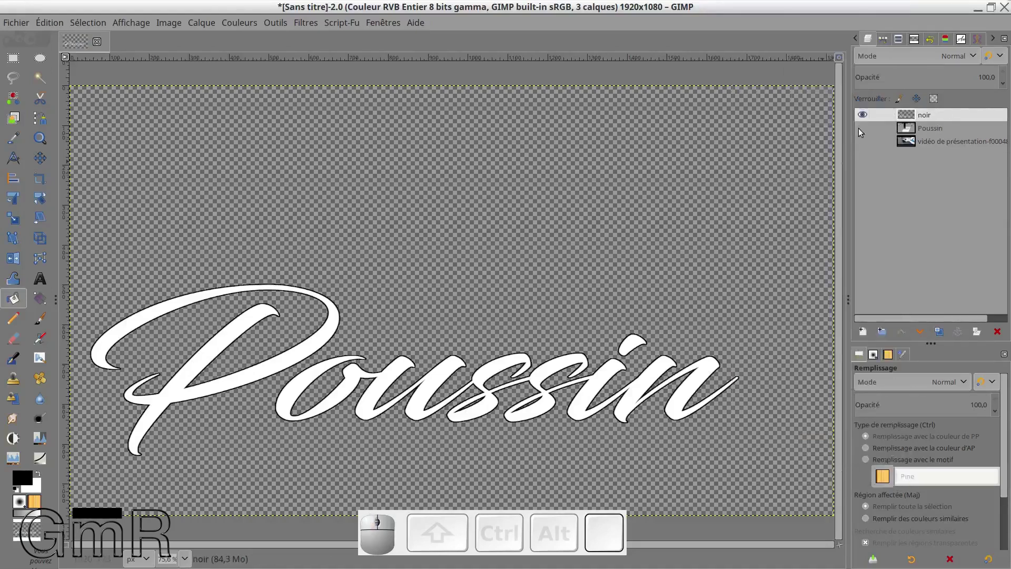
pyautogui.click(862, 115)
pyautogui.click(863, 115)
pyautogui.click(863, 115)
pyautogui.click(862, 114)
# - Select the transparent area around the outlined Poussin title by color on the merged noir layer
pyautogui.scroll(-2, 353, 240)
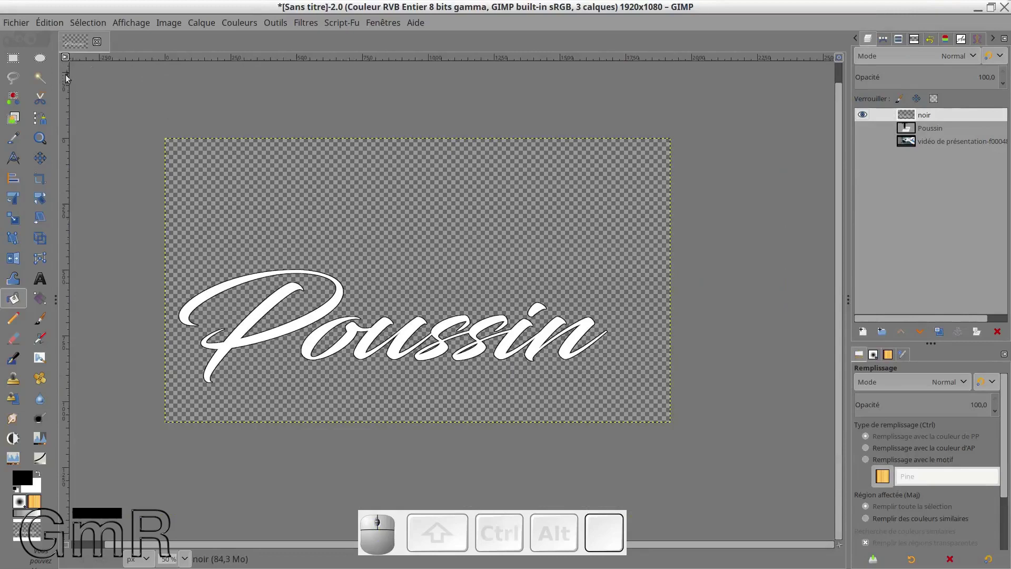
pyautogui.click(13, 98)
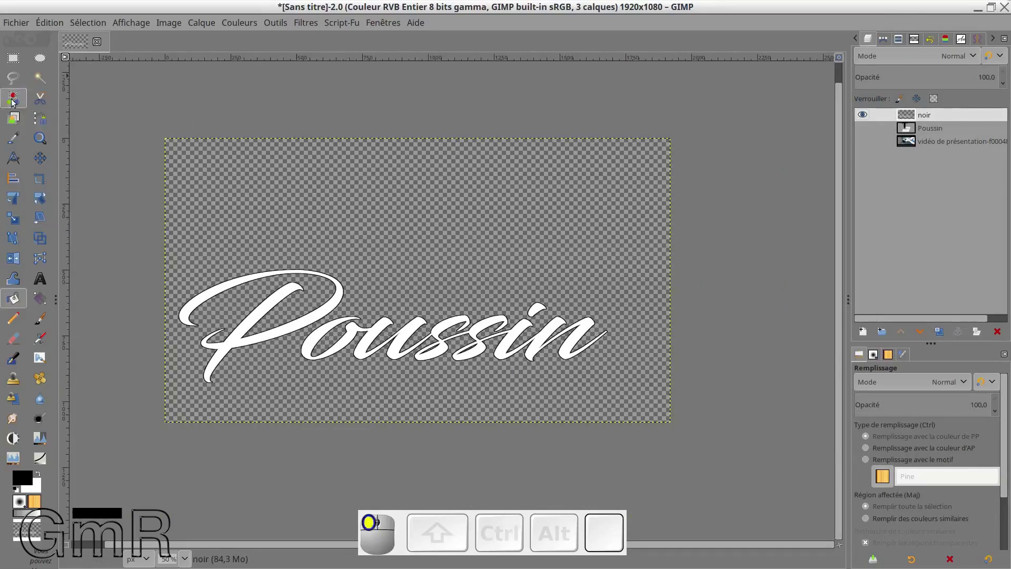
pyautogui.click(380, 264)
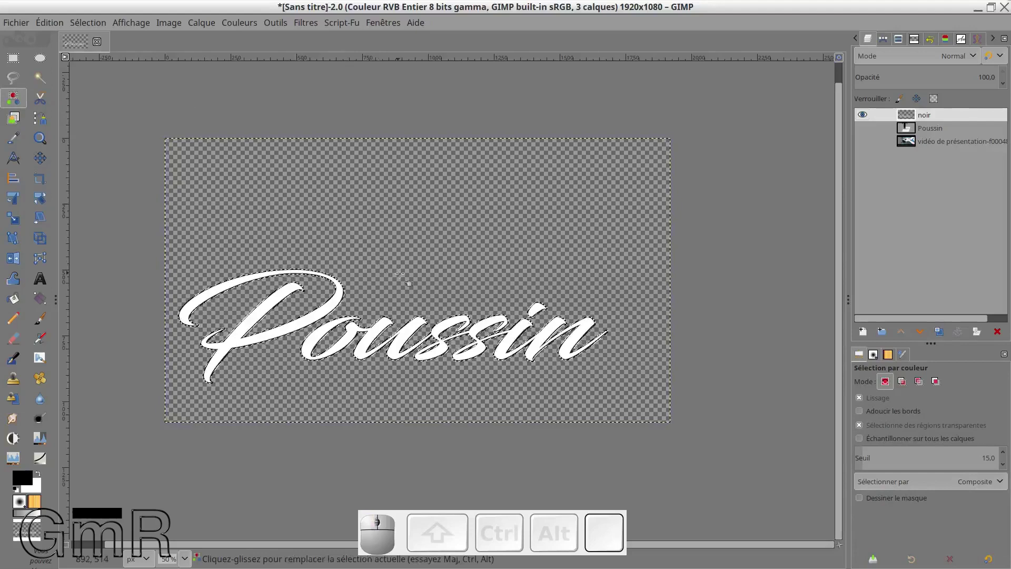
pyautogui.scroll(2, 400, 273)
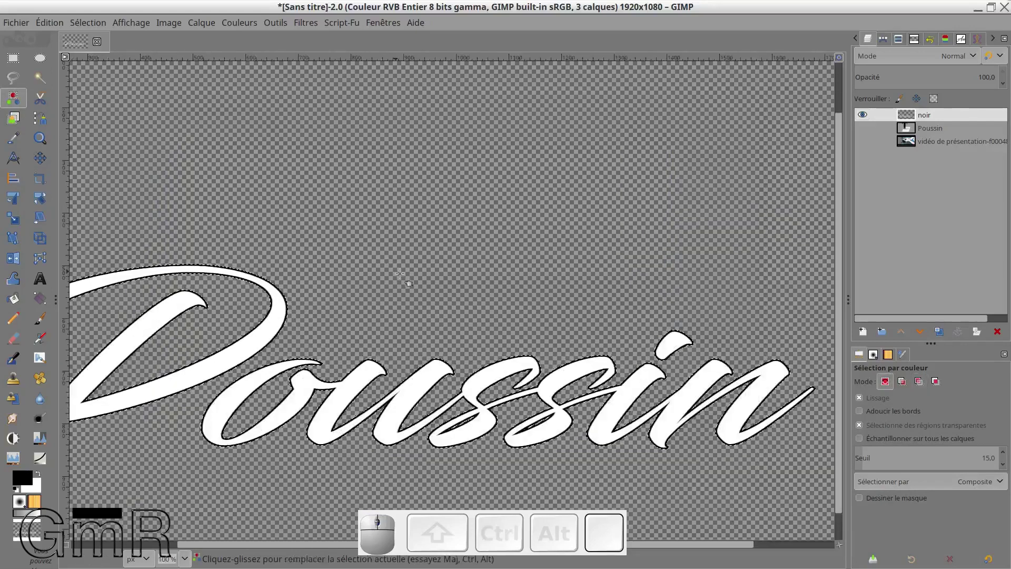
# - Clear the selection of the transparent area around the outlined Poussin title
pyautogui.press('ctrl')
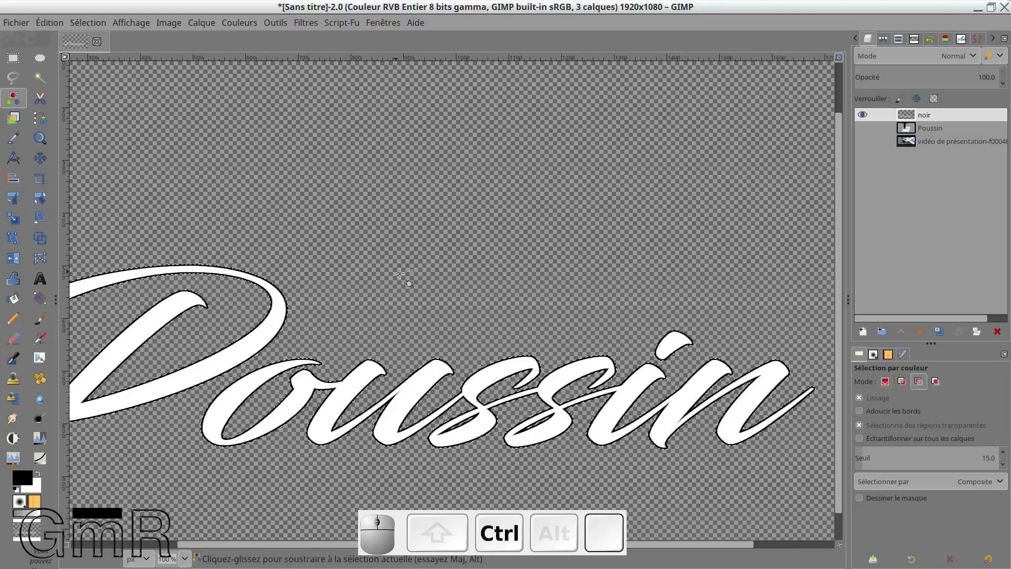
pyautogui.press('capslock')
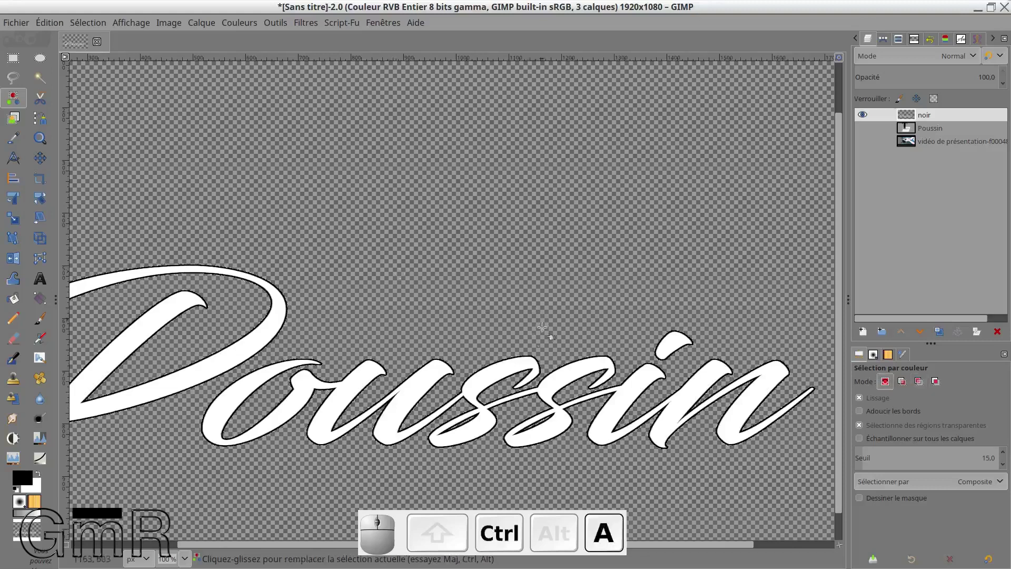
pyautogui.scroll(1, 527, 332)
pyautogui.scroll(-3, 504, 364)
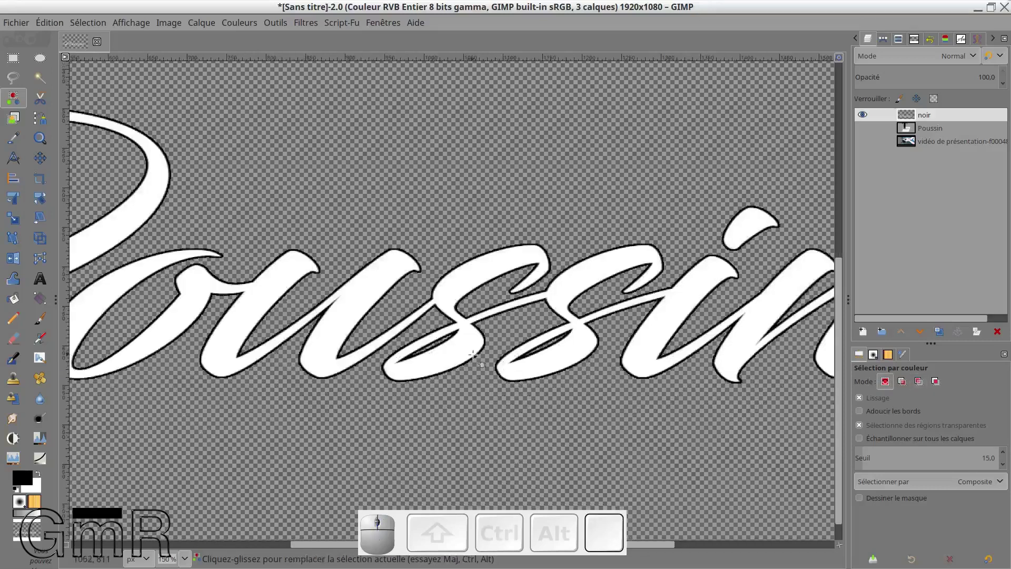
# - Draw a straight black Pencil line, brush size 1, across the connecting stroke where it leaves the first s toward the second
pyautogui.scroll(4, 458, 354)
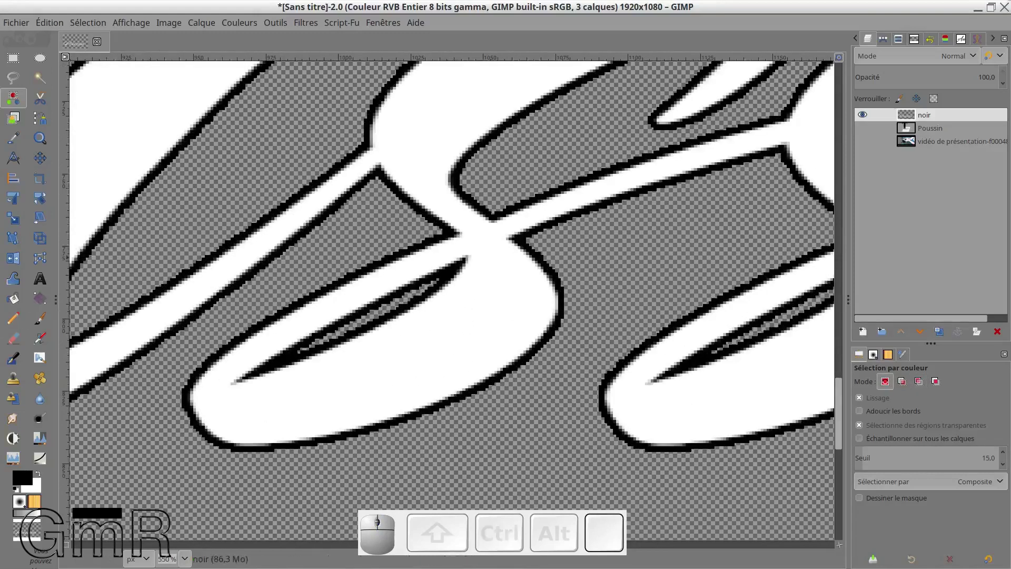
pyautogui.click(21, 322)
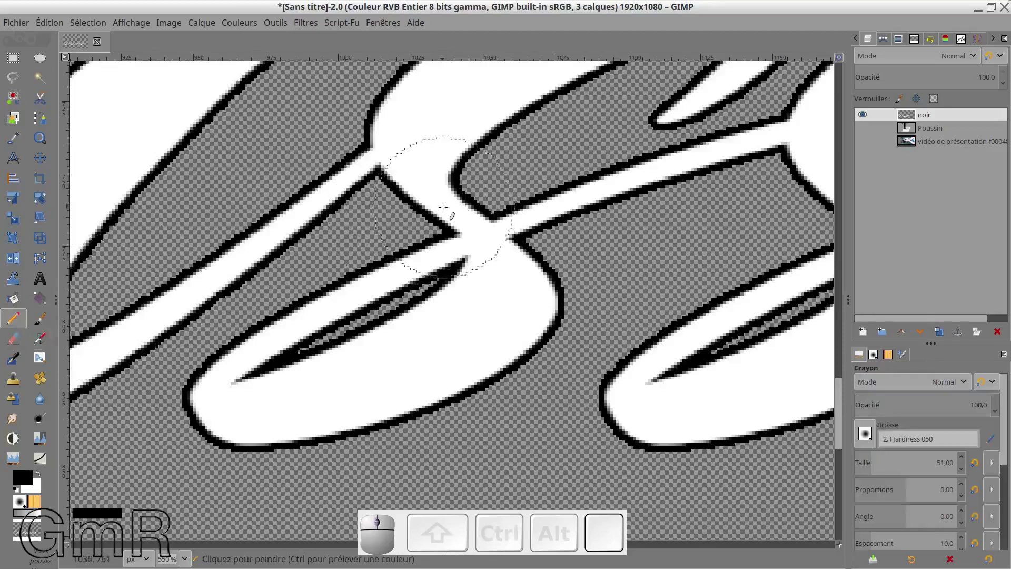
pyautogui.moveTo(866, 464); pyautogui.dragTo(858, 464)
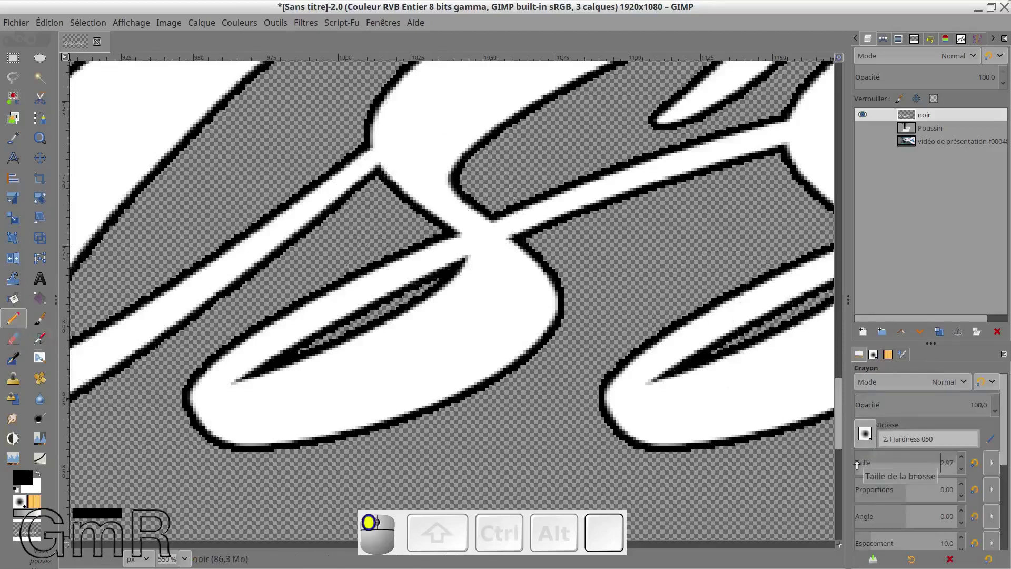
pyautogui.moveTo(855, 463); pyautogui.dragTo(854, 463)
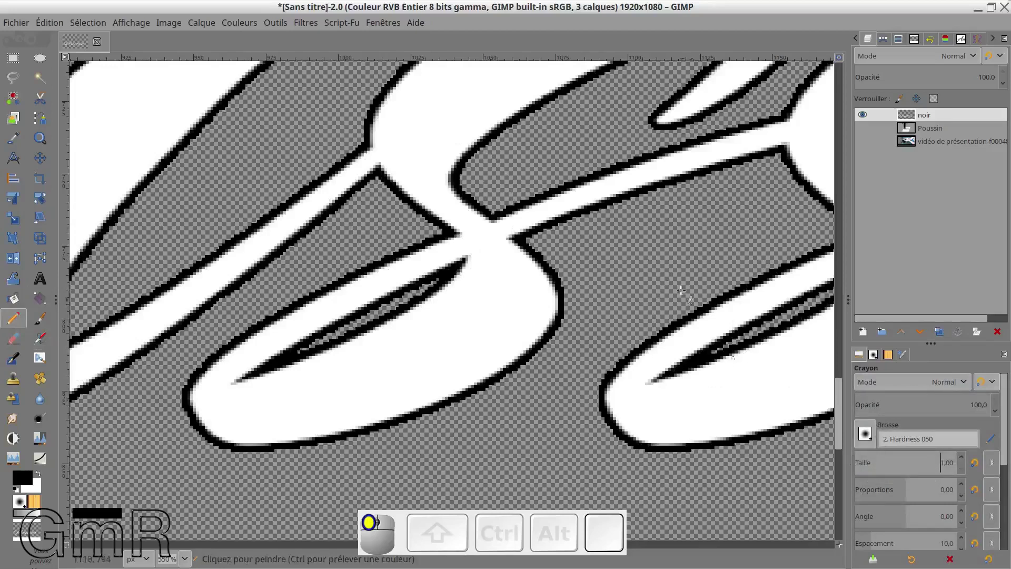
pyautogui.click(493, 221)
pyautogui.press('shift')
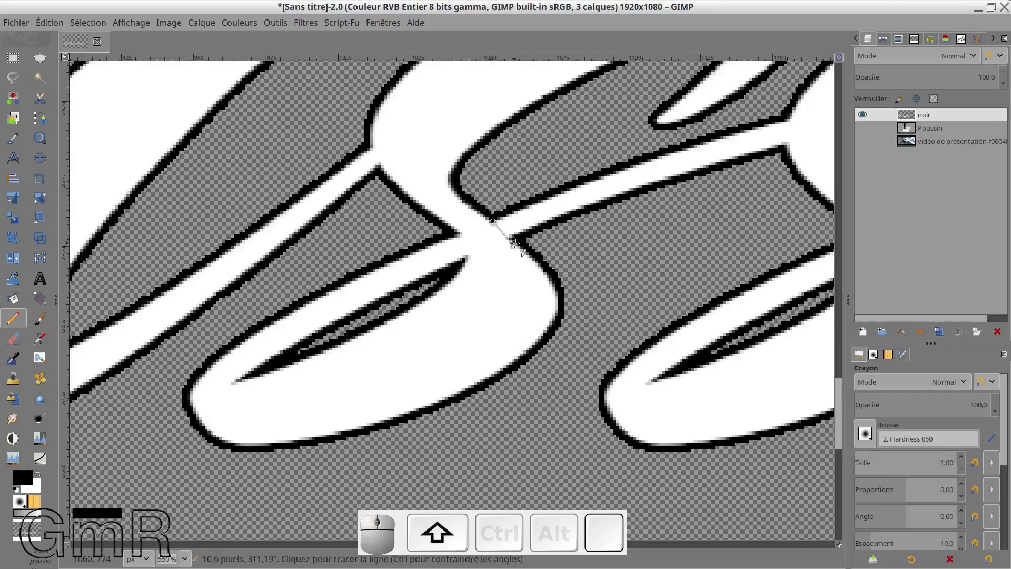
pyautogui.keyDown('shift'); pyautogui.click(515, 241); pyautogui.keyUp('shift')
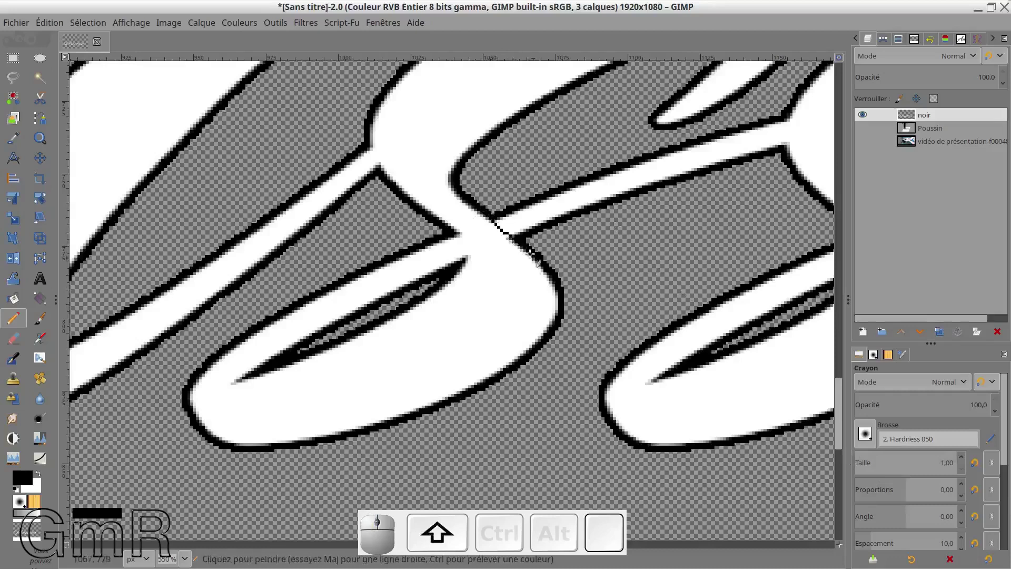
# - Reinforce the black line between the first s and its outgoing connecting stroke with further straight strokes and single dots
pyautogui.press('shift')
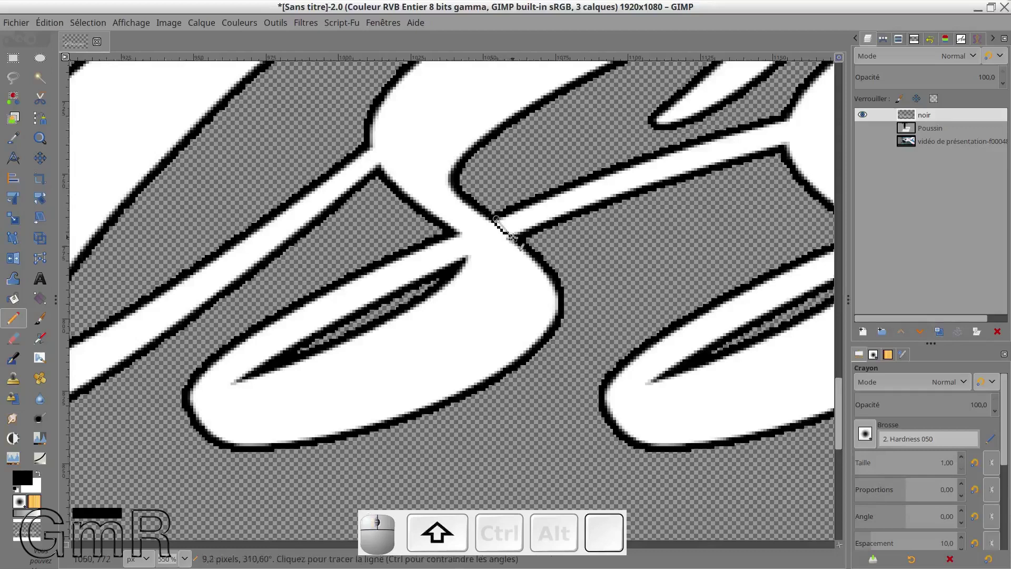
pyautogui.keyDown('shift'); pyautogui.click(514, 236); pyautogui.keyUp('shift')
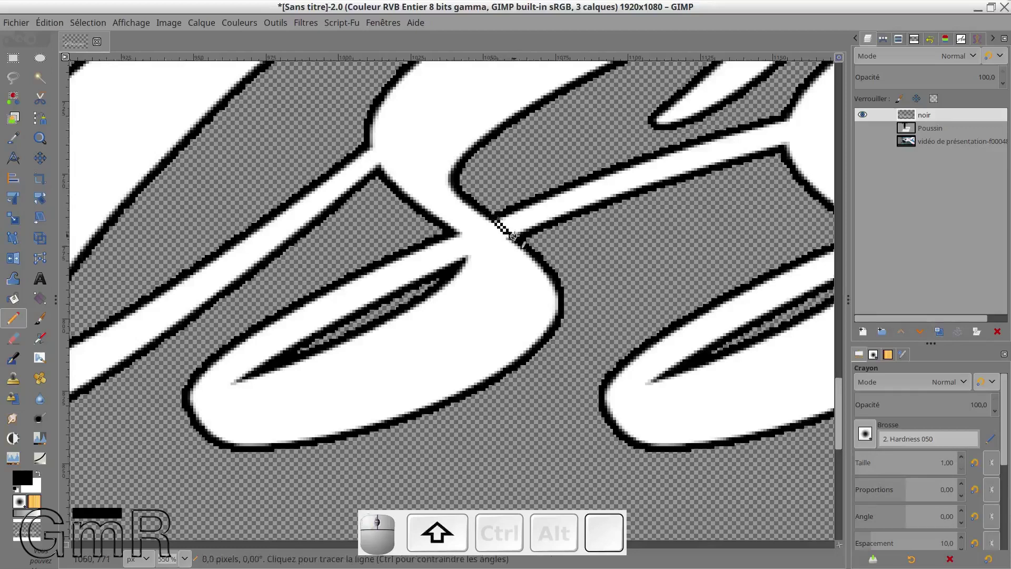
pyautogui.press('shift')
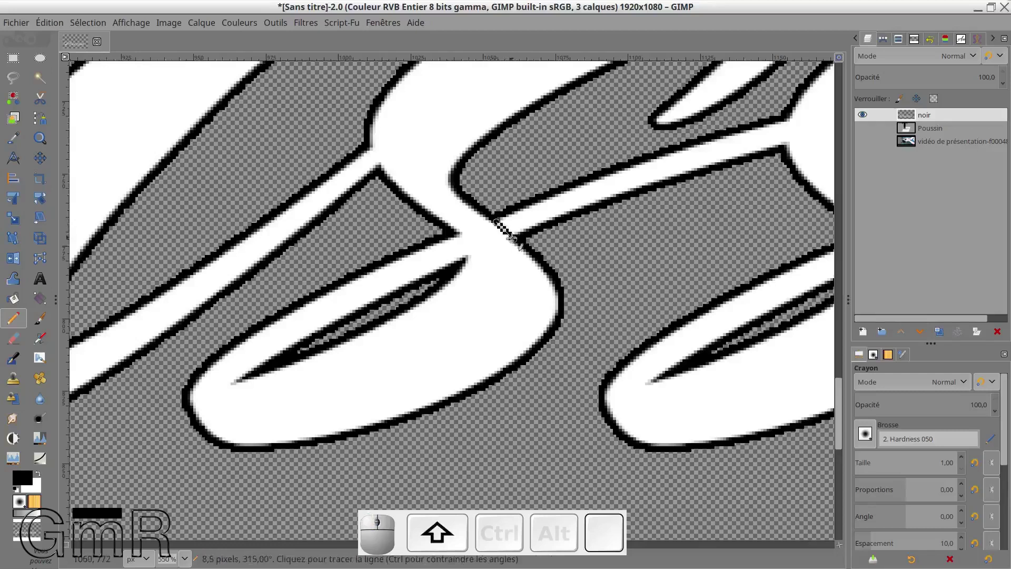
pyautogui.keyDown('shift'); pyautogui.click(514, 237); pyautogui.keyUp('shift')
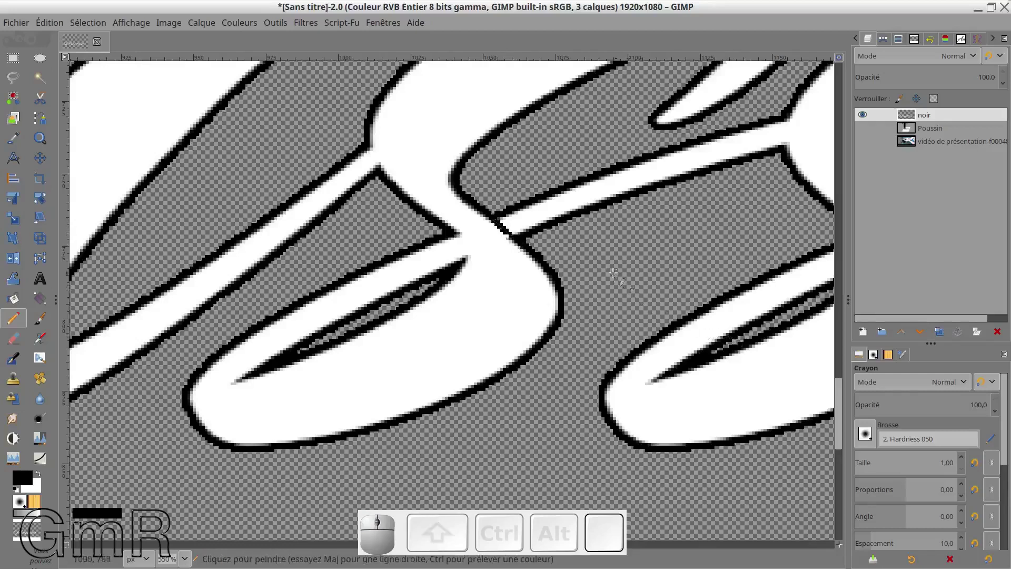
pyautogui.click(509, 240)
pyautogui.click(518, 239)
pyautogui.rightClick(509, 241)
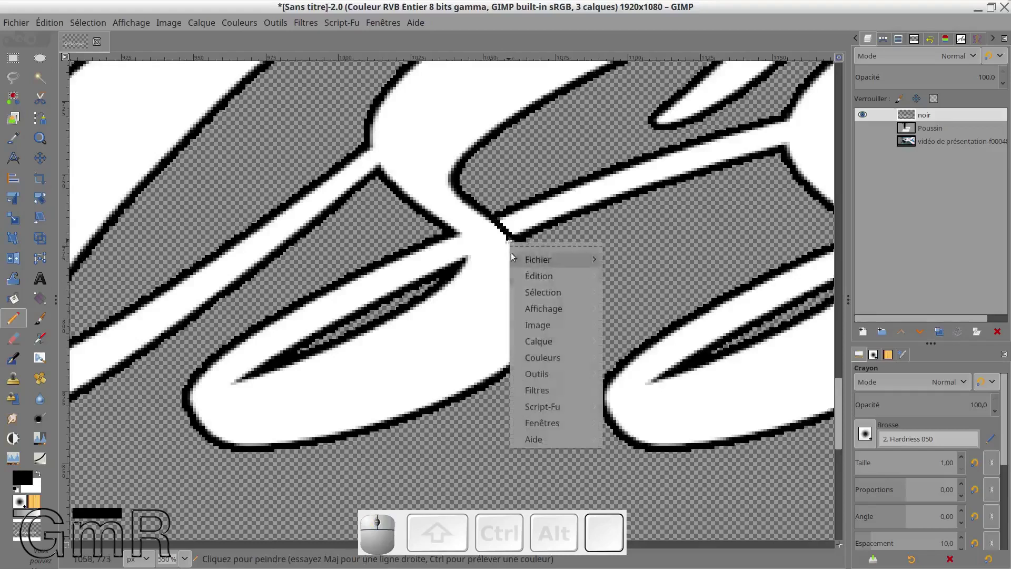
pyautogui.click(666, 305)
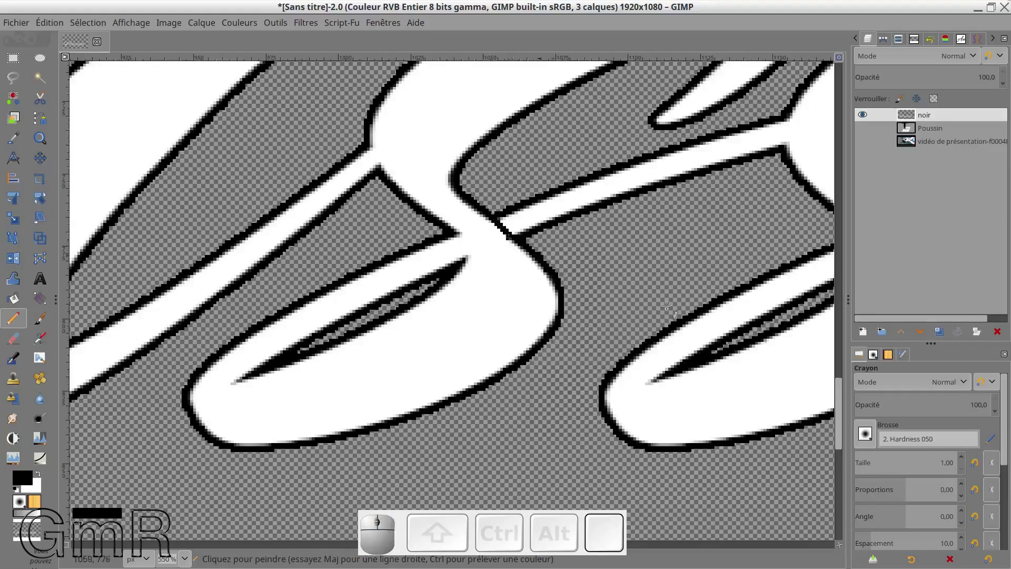
# - Try a Pencil line of size 3 from the inner corner of the first s to the tip of its narrow slit
pyautogui.click(948, 461)
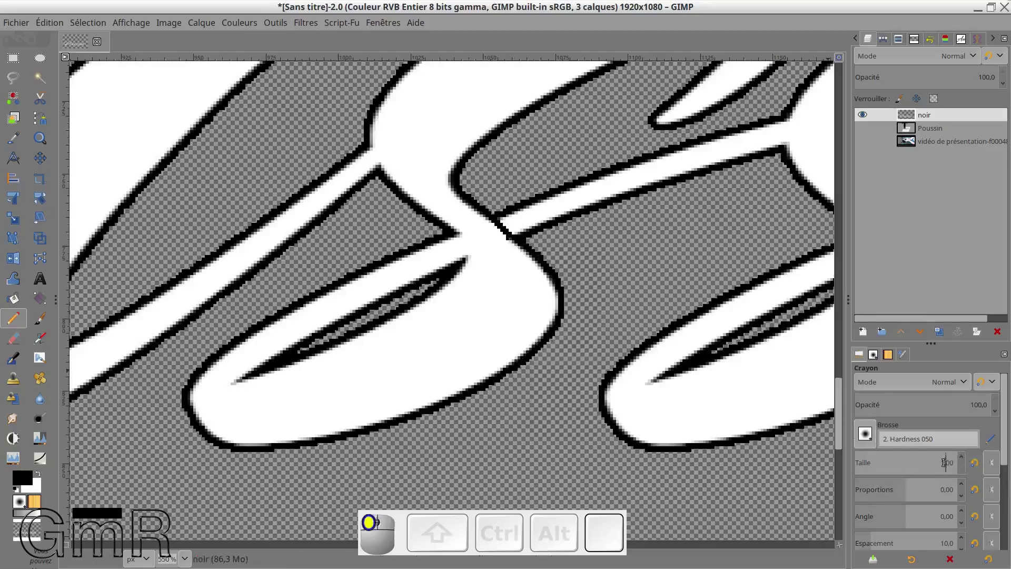
pyautogui.write('3')
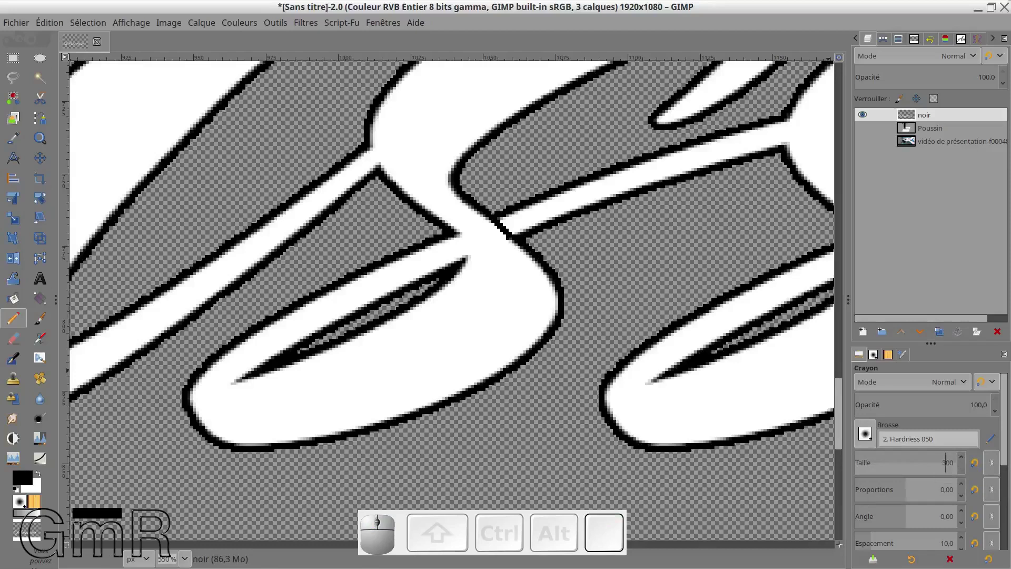
pyautogui.press('Delete')
pyautogui.press('Delete')
pyautogui.press('Delete')
pyautogui.press('Return')
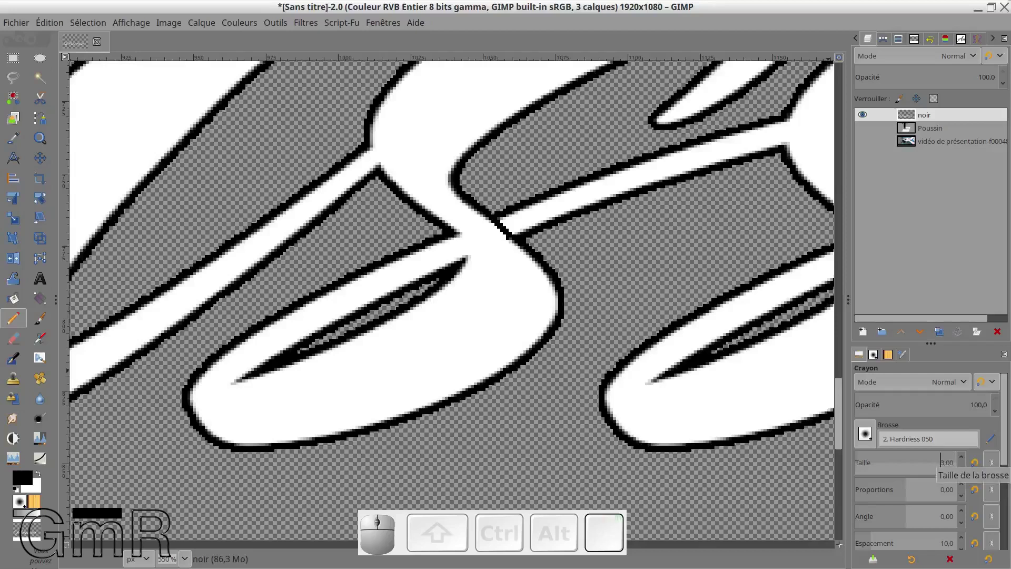
pyautogui.click(456, 232)
pyautogui.keyDown('shift'); pyautogui.click(467, 261); pyautogui.keyUp('shift')
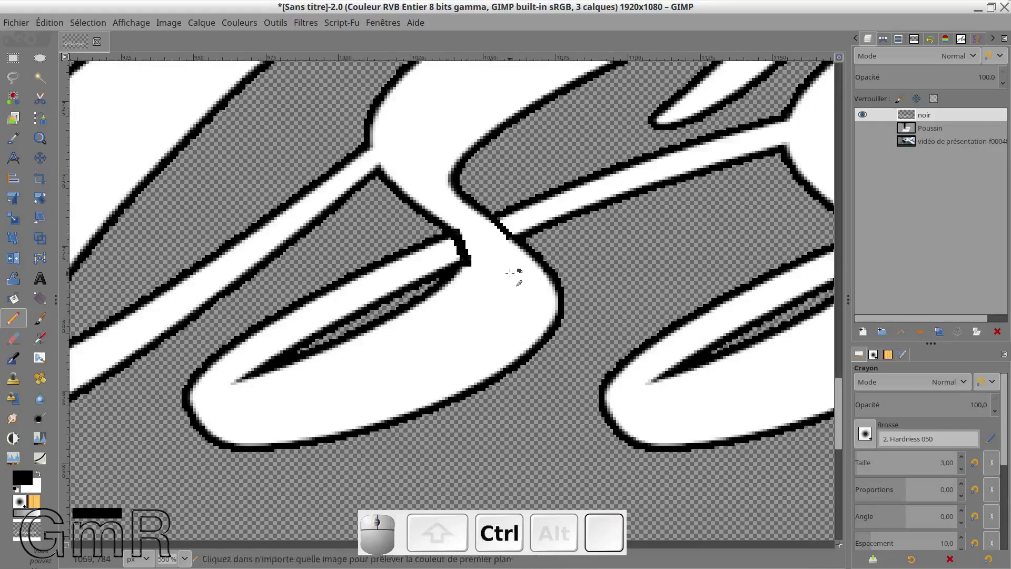
pyautogui.hotkey('ctrl', 'z')
# - Set the Pencil size to 2 and draw a straight black line from the first s's inner corner to its slit tip
pyautogui.click(942, 463)
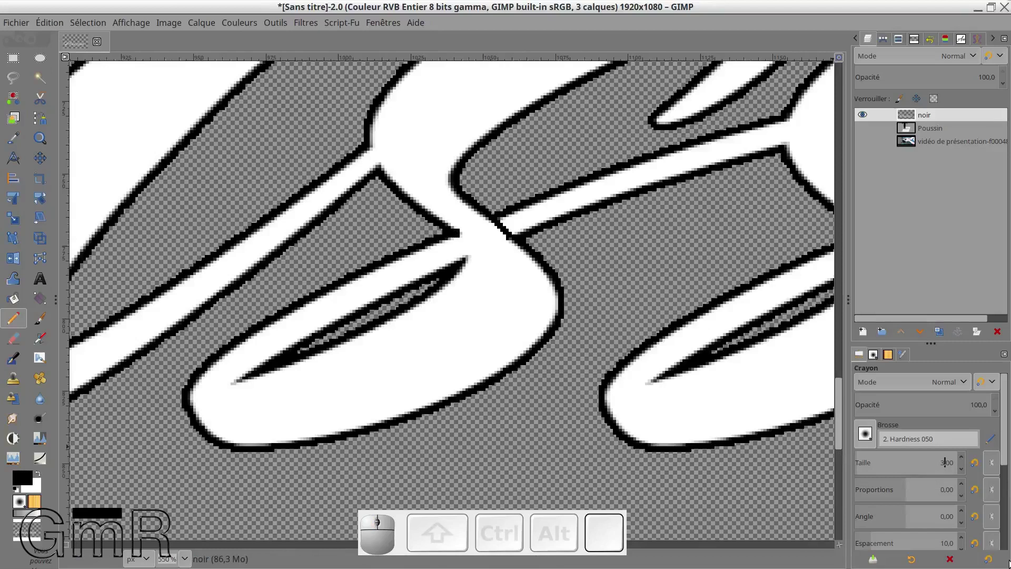
pyautogui.write('2')
pyautogui.press('BackSpace')
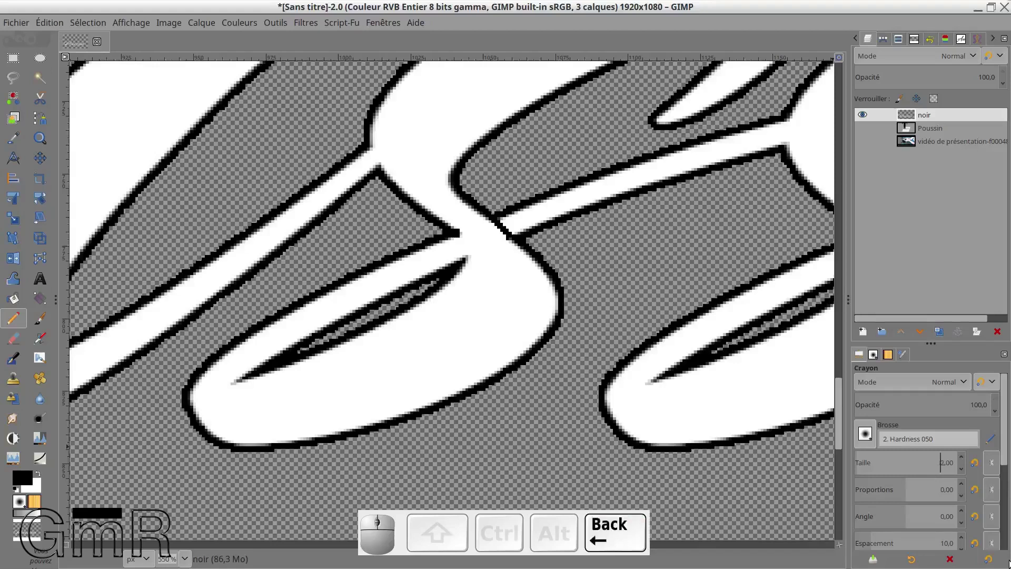
pyautogui.click(458, 233)
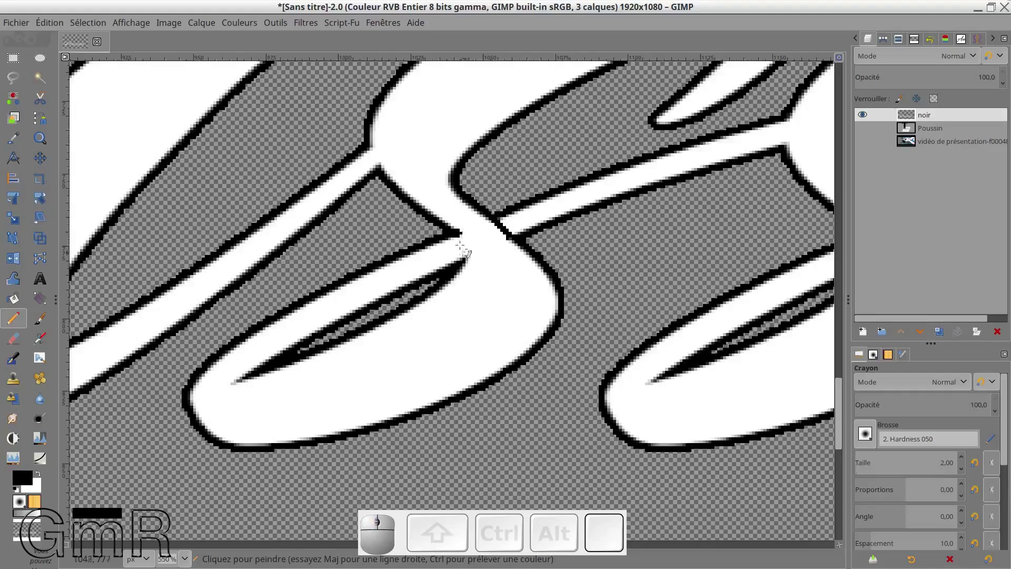
pyautogui.click(457, 234)
pyautogui.press('shift')
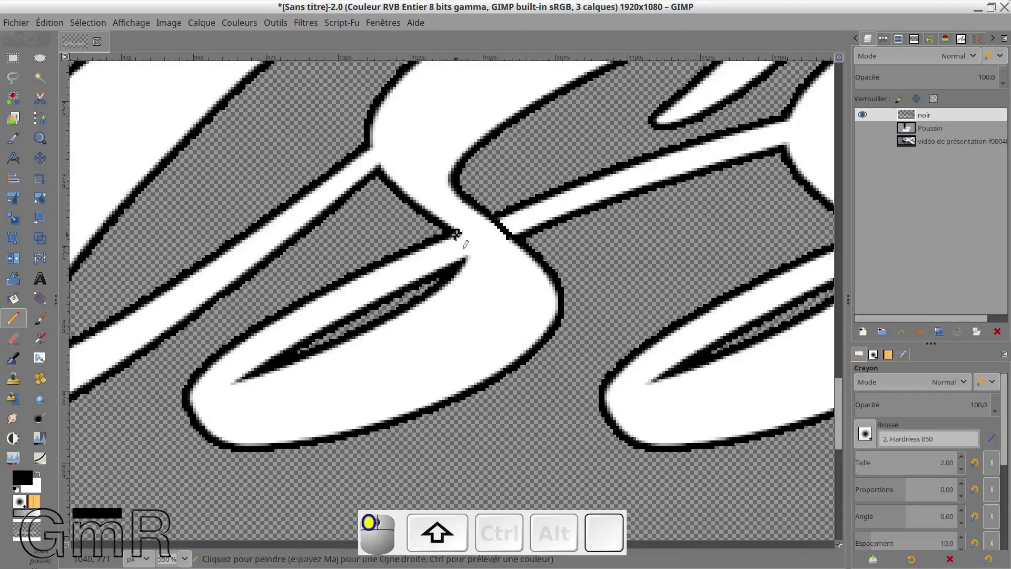
pyautogui.keyDown('shift'); pyautogui.click(464, 258); pyautogui.keyUp('shift')
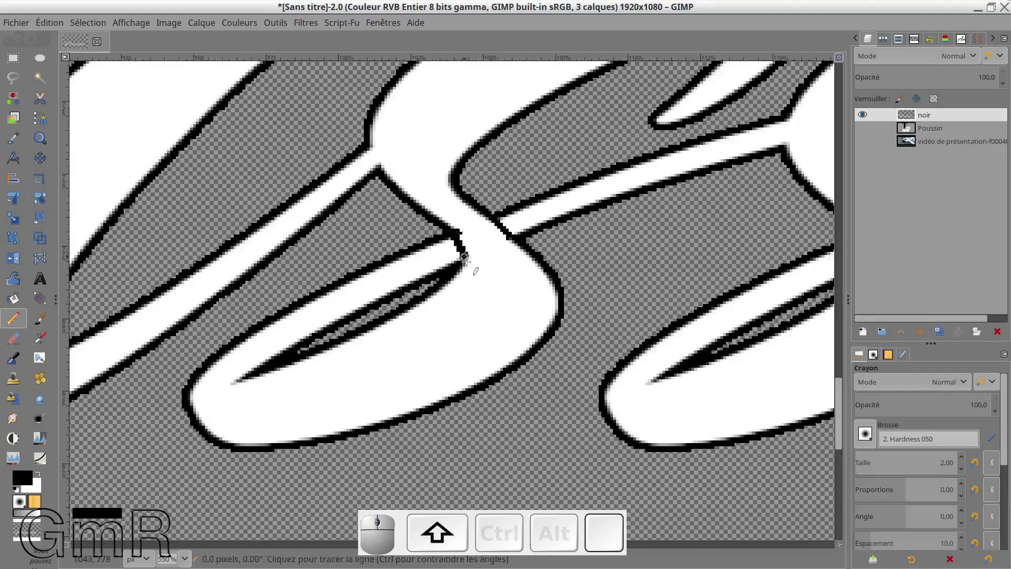
# - Swap the drawing color to white and touch up the stray black pixels beside the new line's upper end
pyautogui.press('ctrl')
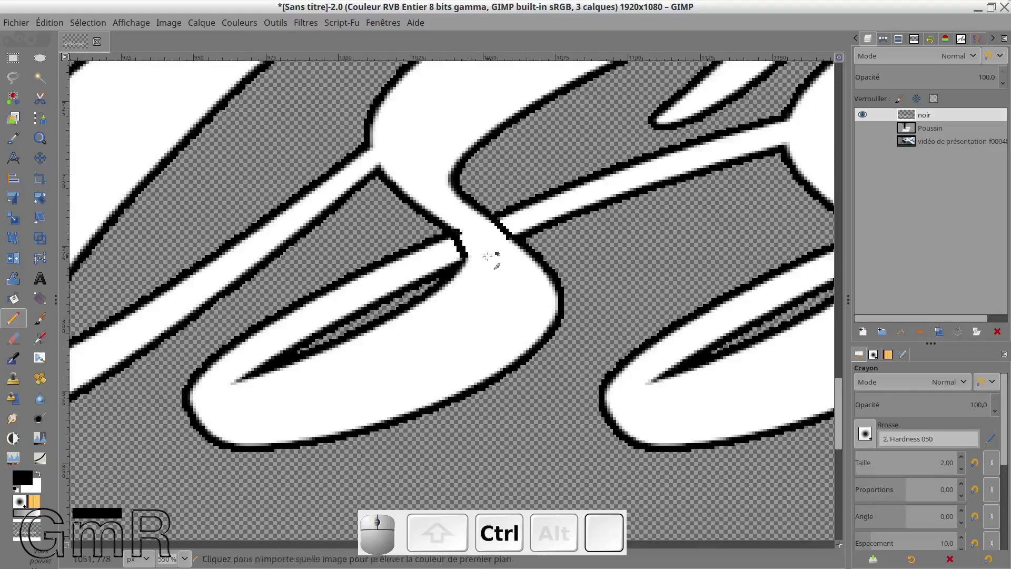
pyautogui.scroll(-1, 487, 256)
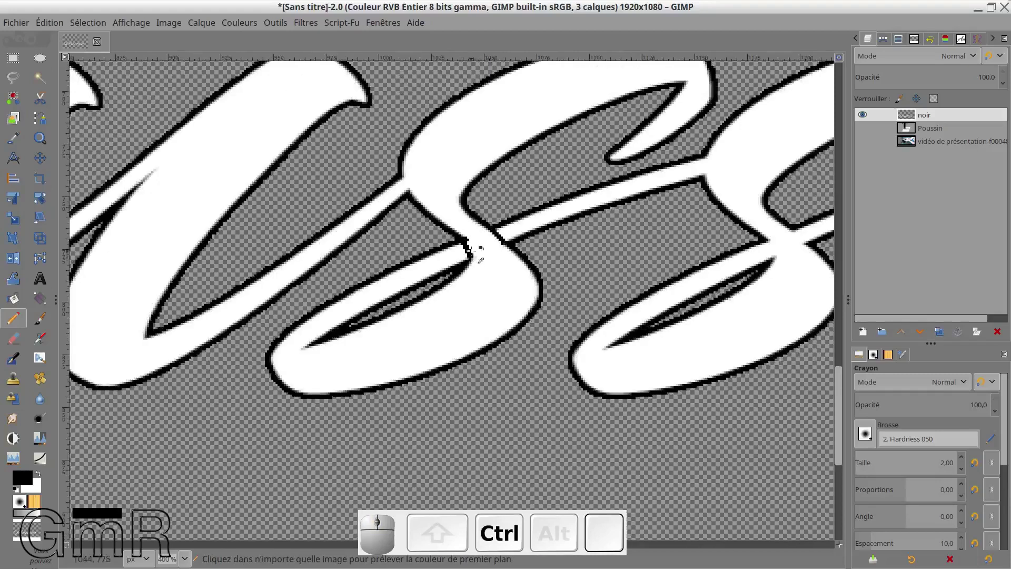
pyautogui.scroll(2, 473, 250)
pyautogui.rightClick(469, 223)
pyautogui.click(468, 222)
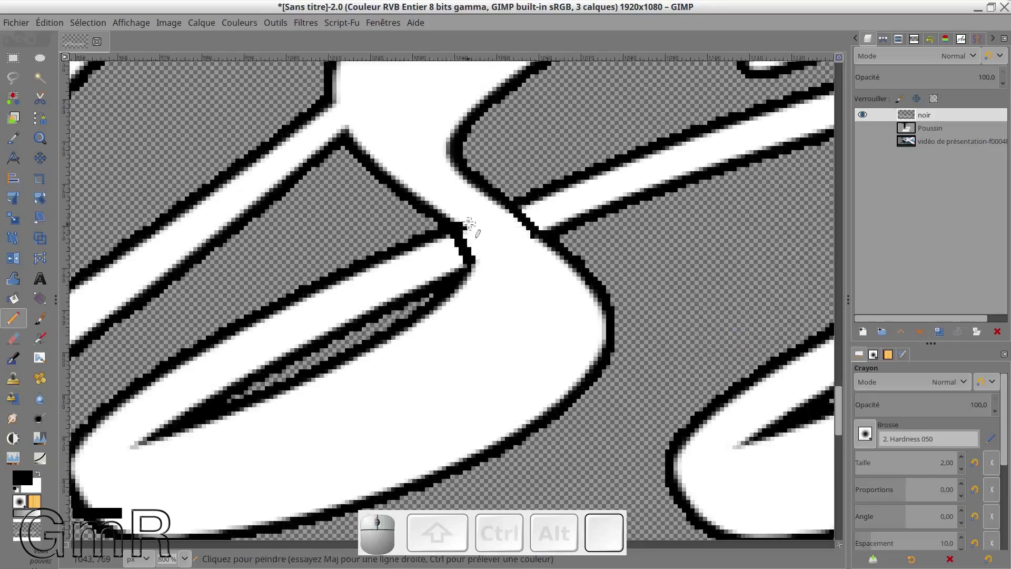
pyautogui.press('x')
pyautogui.click(470, 228)
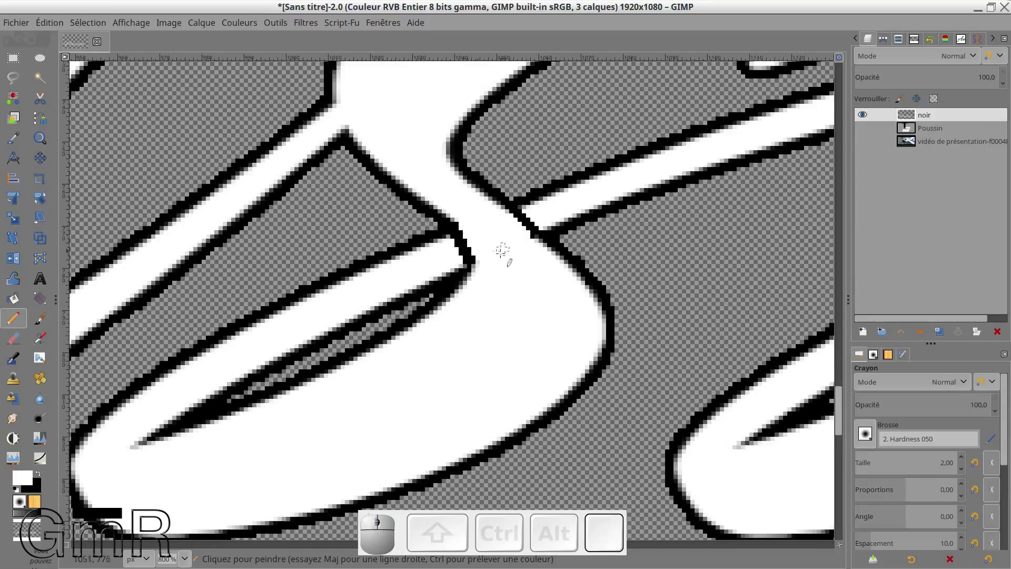
# - Swap back to black and draw the missing outline of the first s across the connecting stroke coming from the u
pyautogui.scroll(-2, 489, 242)
pyautogui.scroll(3, 478, 230)
pyautogui.keyDown('ctrl'); pyautogui.scroll(-2, 478, 230); pyautogui.keyUp('ctrl')
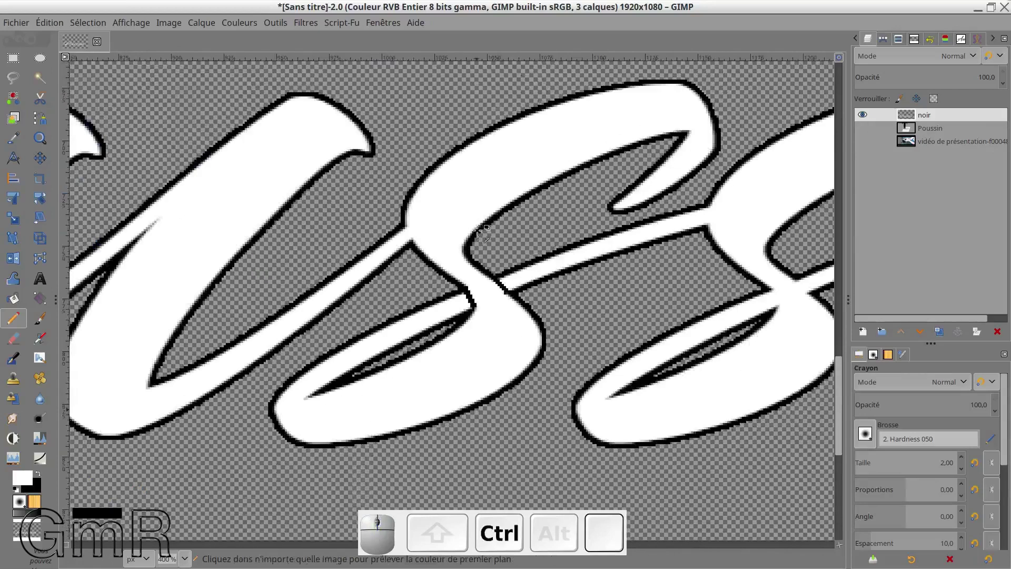
pyautogui.keyDown('ctrl'); pyautogui.scroll(-2, 478, 230); pyautogui.keyUp('ctrl')
pyautogui.keyDown('ctrl'); pyautogui.scroll(2, 438, 217); pyautogui.keyUp('ctrl')
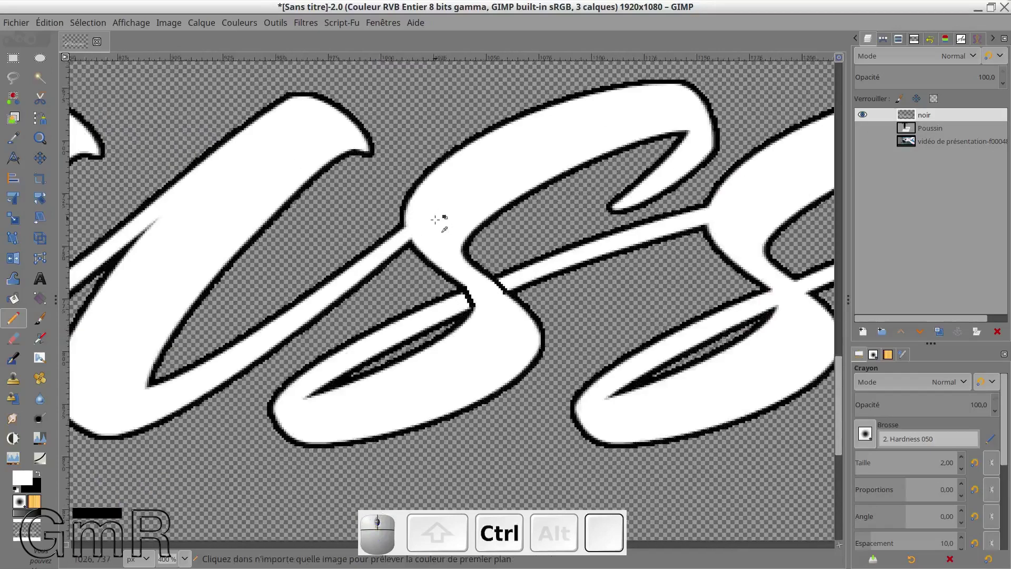
pyautogui.keyDown('ctrl'); pyautogui.scroll(2, 402, 244); pyautogui.keyUp('ctrl')
pyautogui.click(374, 232)
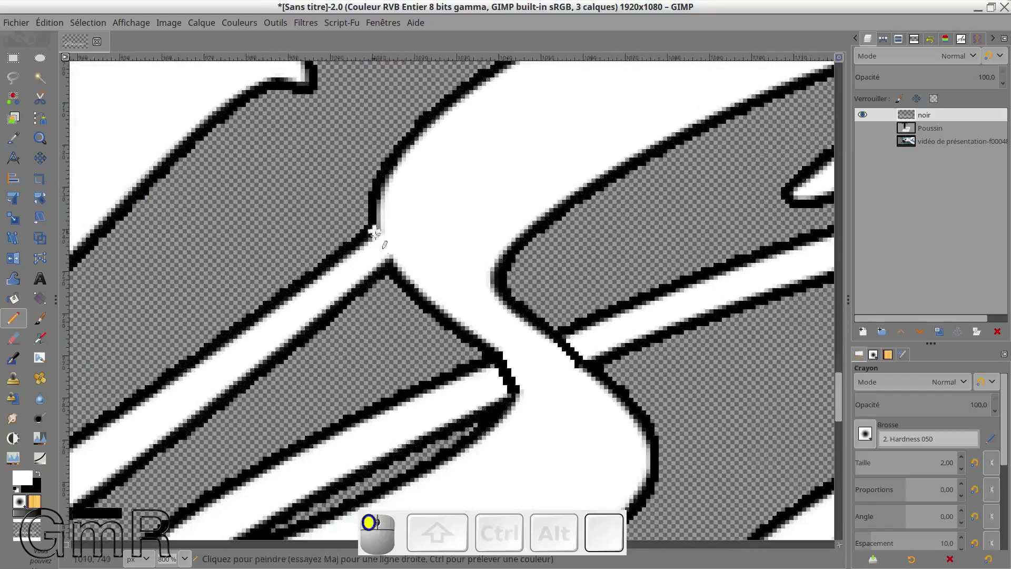
pyautogui.press('x')
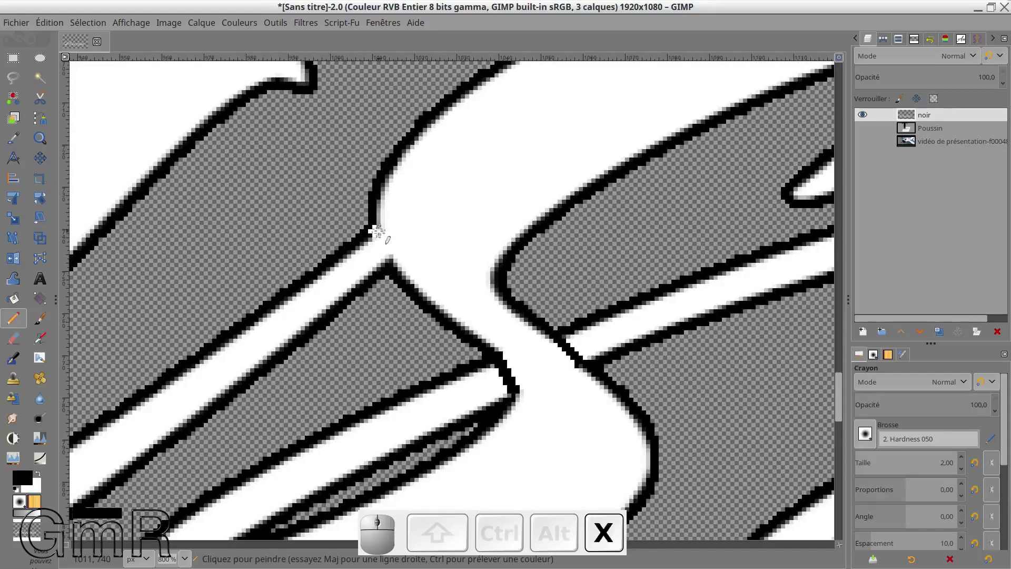
pyautogui.moveTo(377, 231)
pyautogui.mouseDown()
pyautogui.moveTo(387, 255)
pyautogui.moveTo(378, 240)
pyautogui.mouseUp()
pyautogui.click(379, 233)
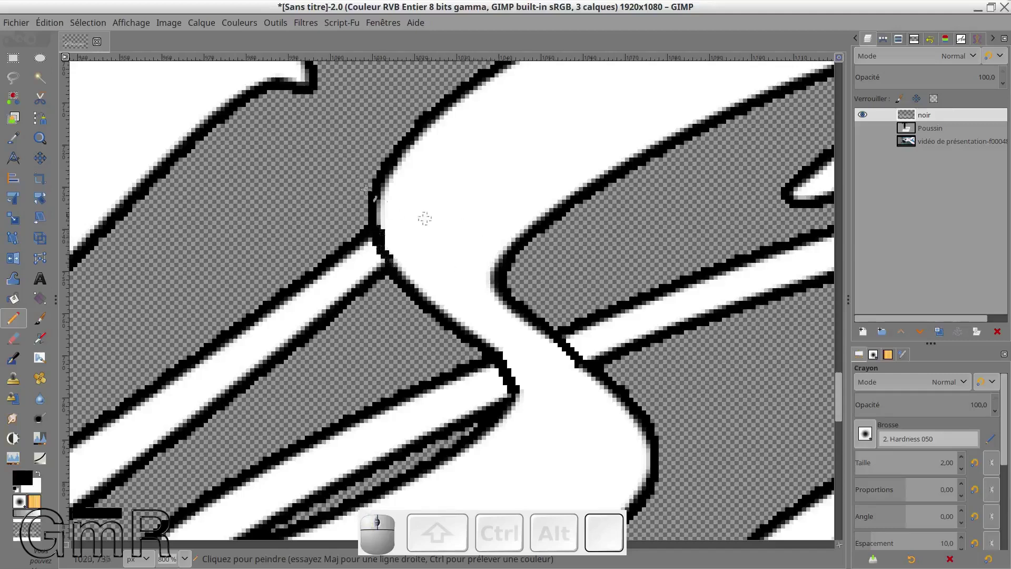
pyautogui.rightClick(386, 234)
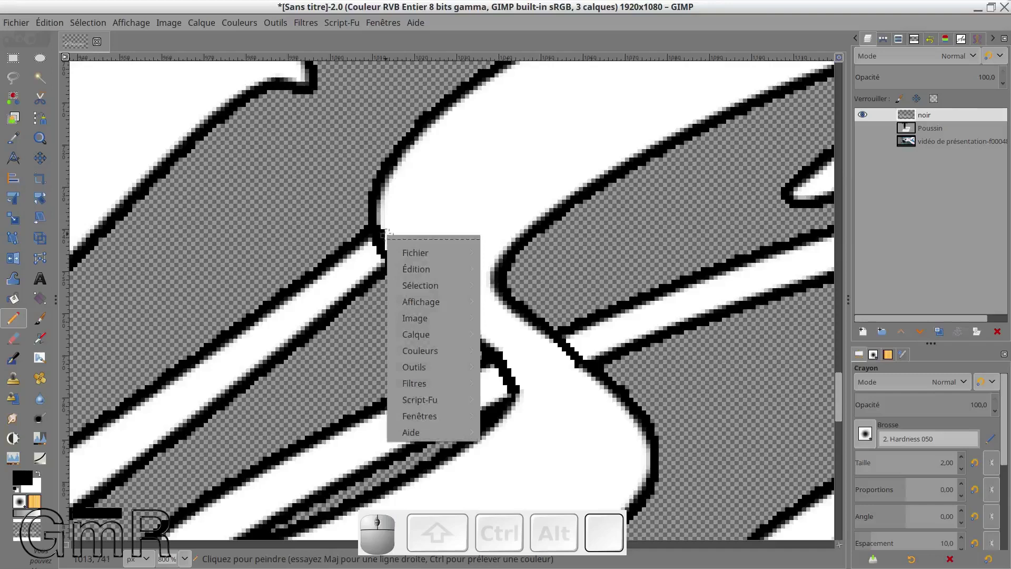
pyautogui.click(386, 234)
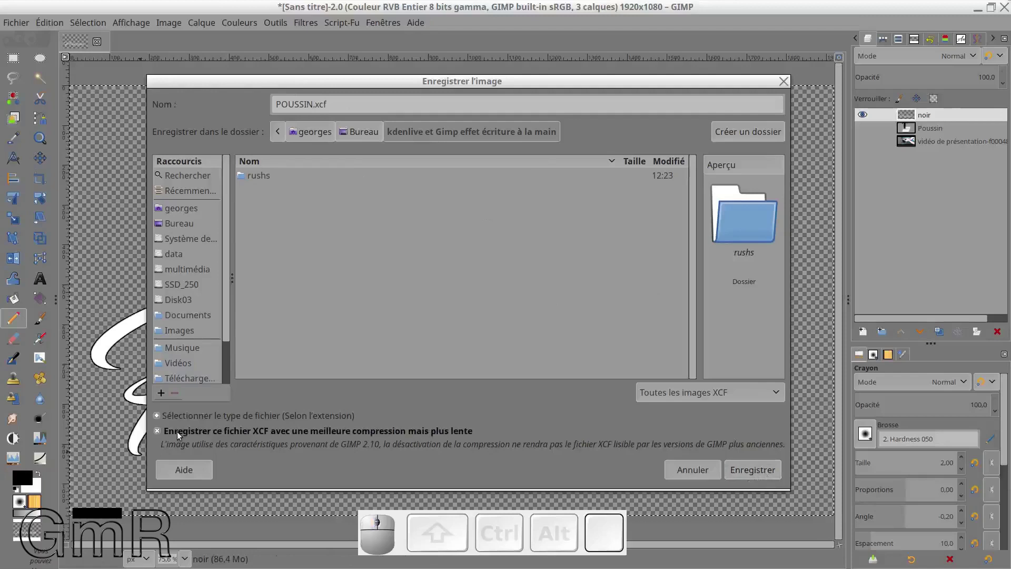
# - Save the project as POUSSIN.xcf and briefly show the video frame layer to check the title over it
pyautogui.click(738, 467)
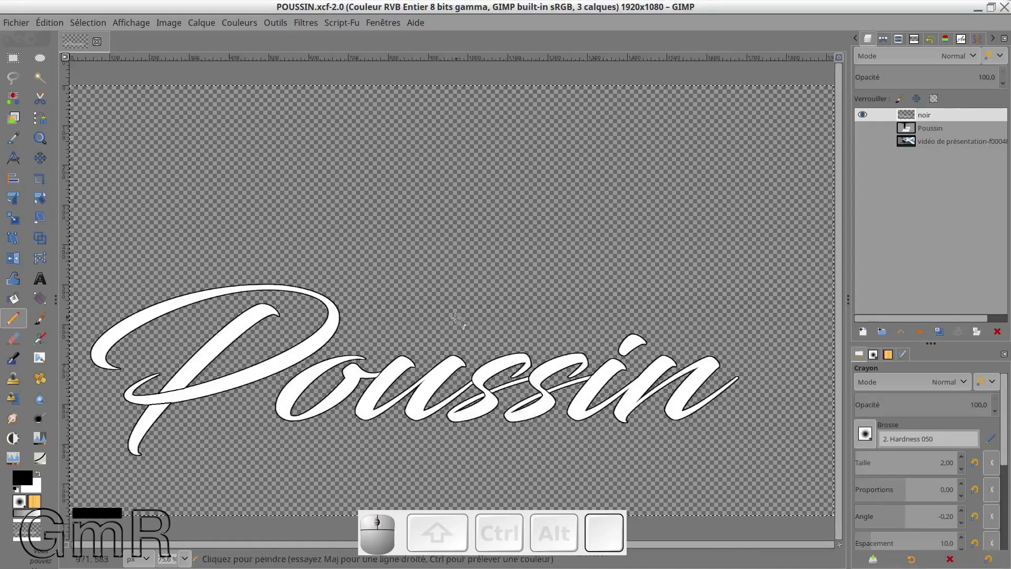
pyautogui.click(863, 141)
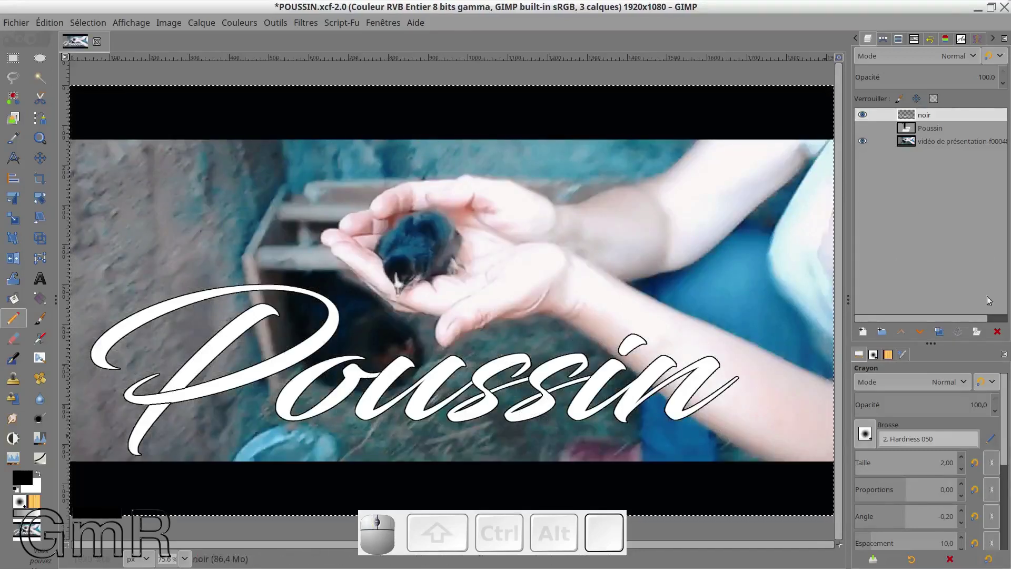
pyautogui.click(862, 141)
# - Rename the layer noir as texte
pyautogui.click(906, 117)
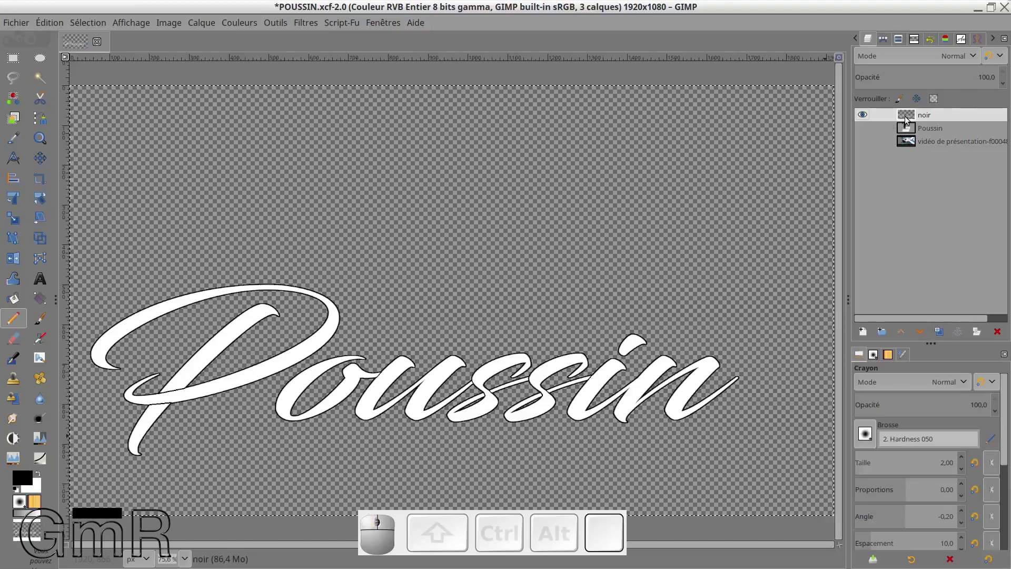
pyautogui.doubleClick(927, 115)
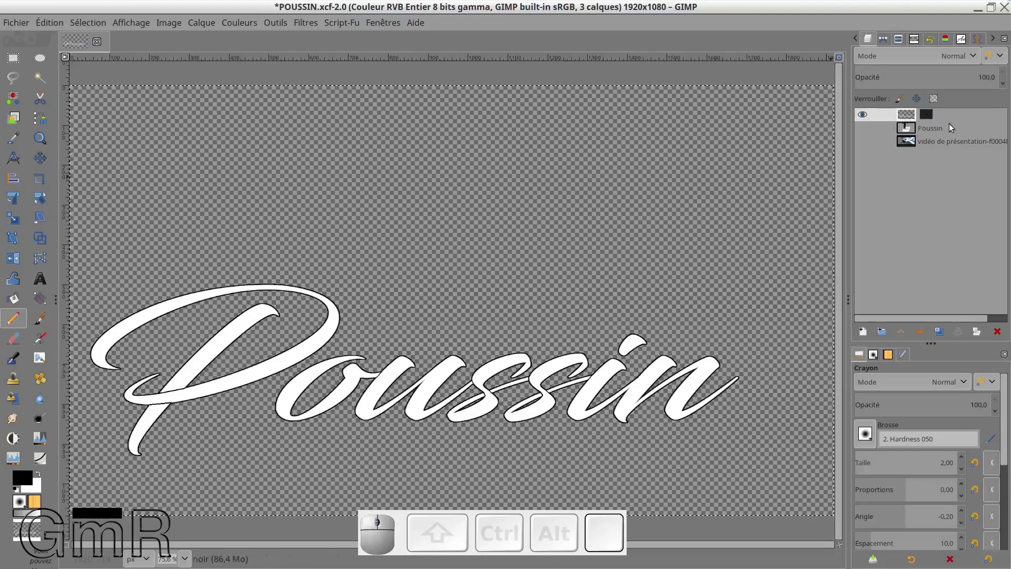
pyautogui.write('texte')
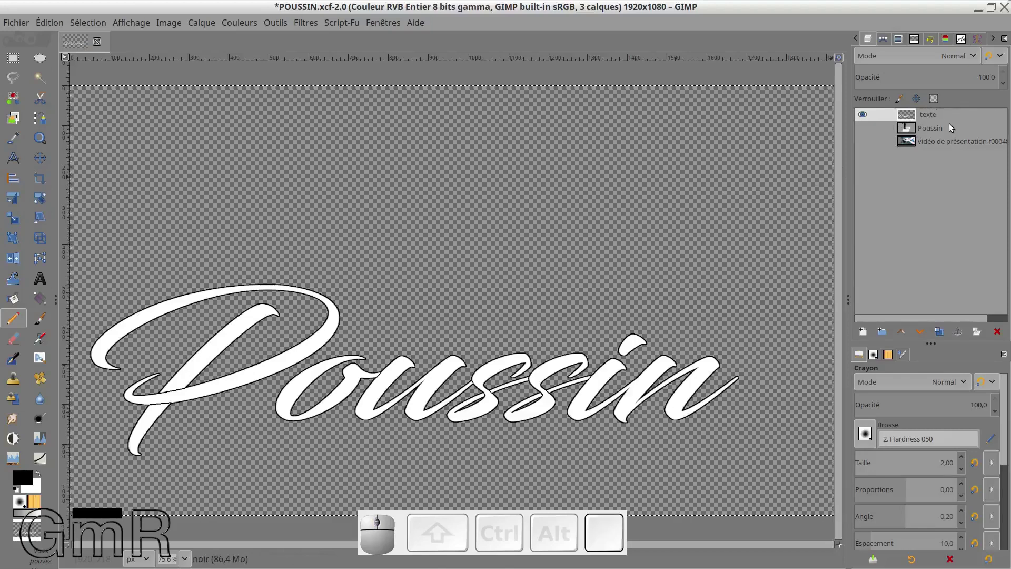
# - Delete the Poussin text layer and the vidéo de présentation frame layer, keeping only the texte layer
pyautogui.click(928, 128)
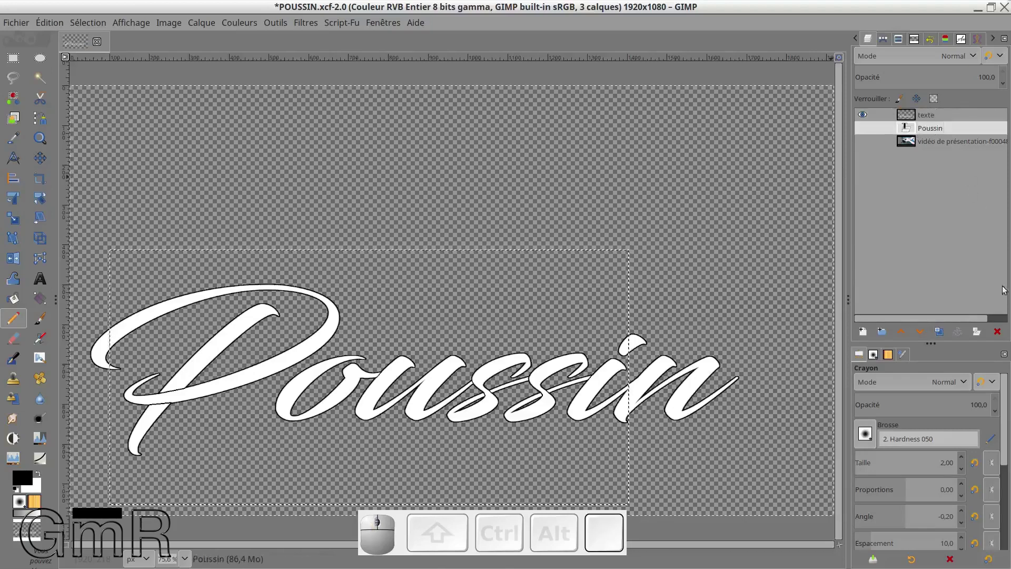
pyautogui.click(997, 331)
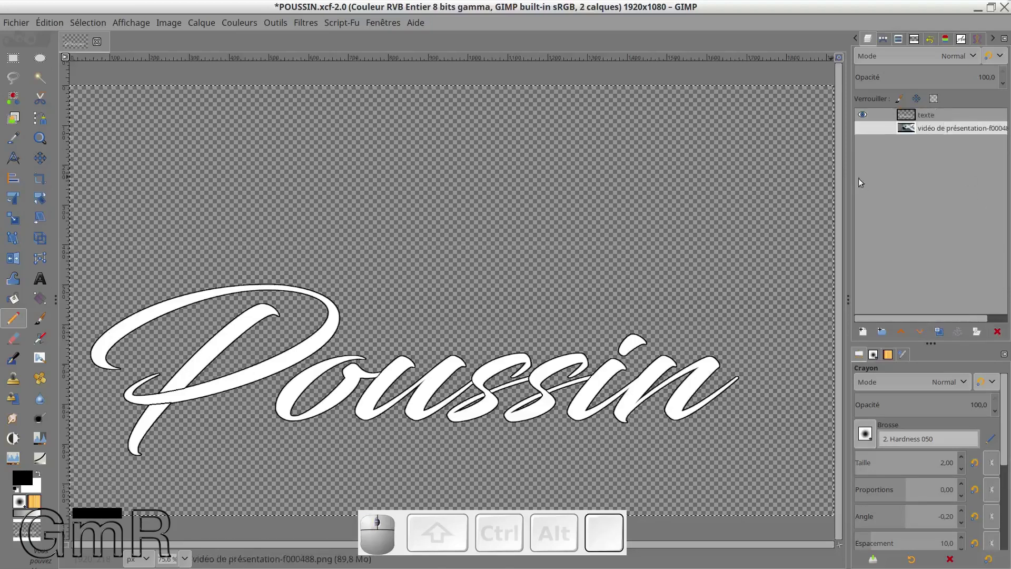
pyautogui.click(863, 128)
pyautogui.click(863, 128)
pyautogui.click(862, 128)
pyautogui.click(862, 128)
pyautogui.click(973, 127)
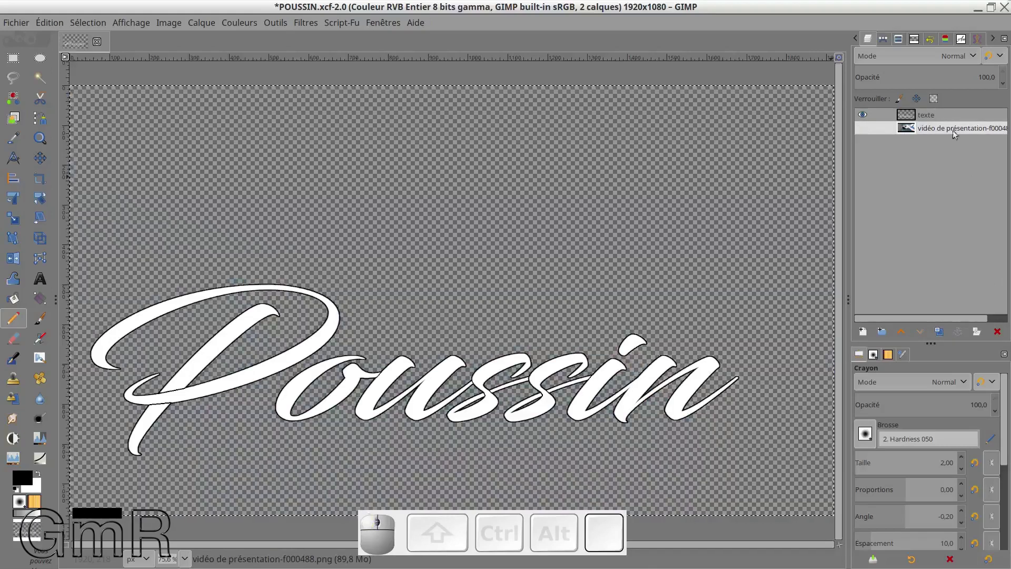
pyautogui.click(997, 331)
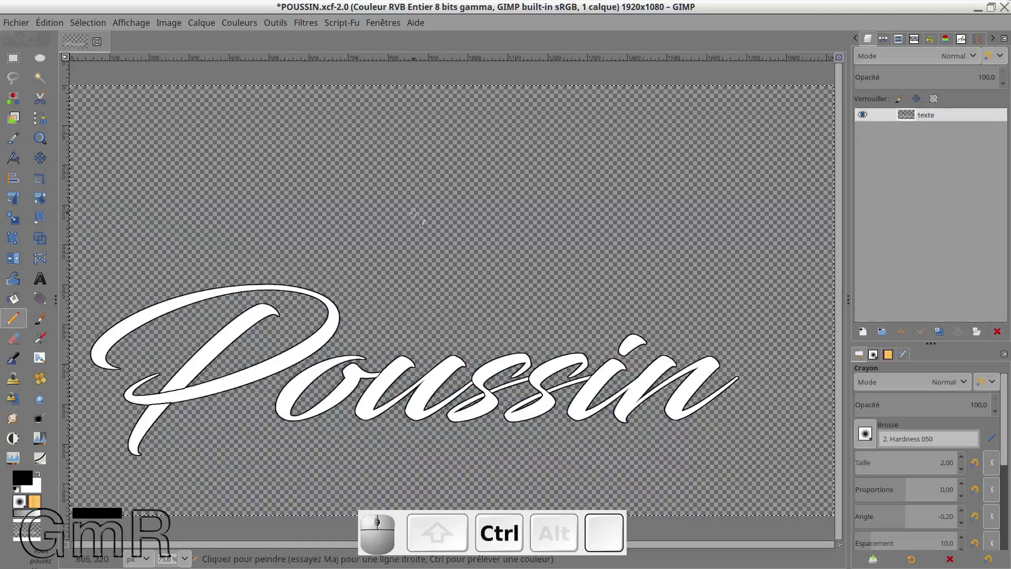
# - Save the single-layer project under its existing name
pyautogui.keyDown('ctrl'); pyautogui.scroll(-1, 415, 213); pyautogui.keyUp('ctrl')
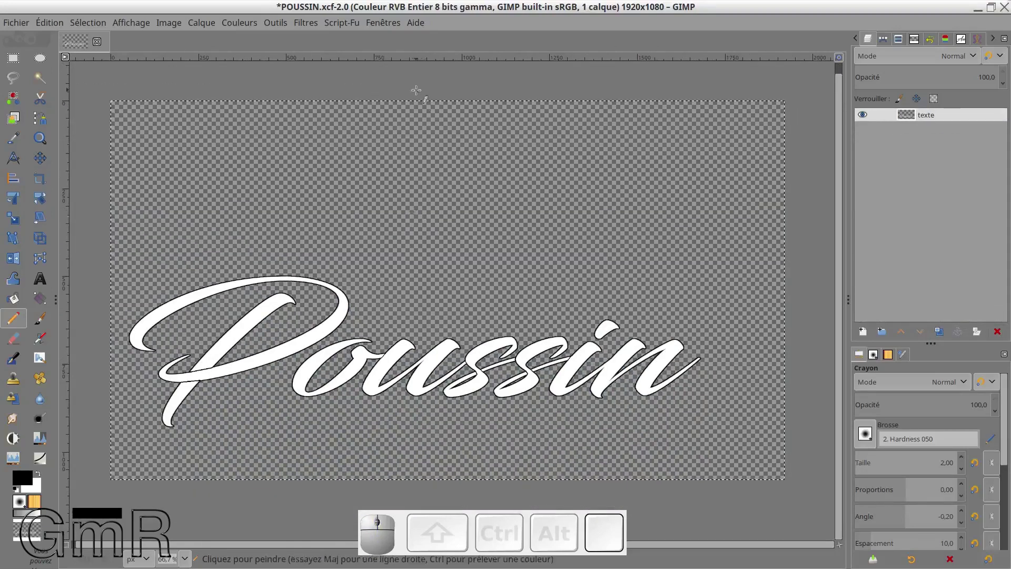
pyautogui.click(17, 25)
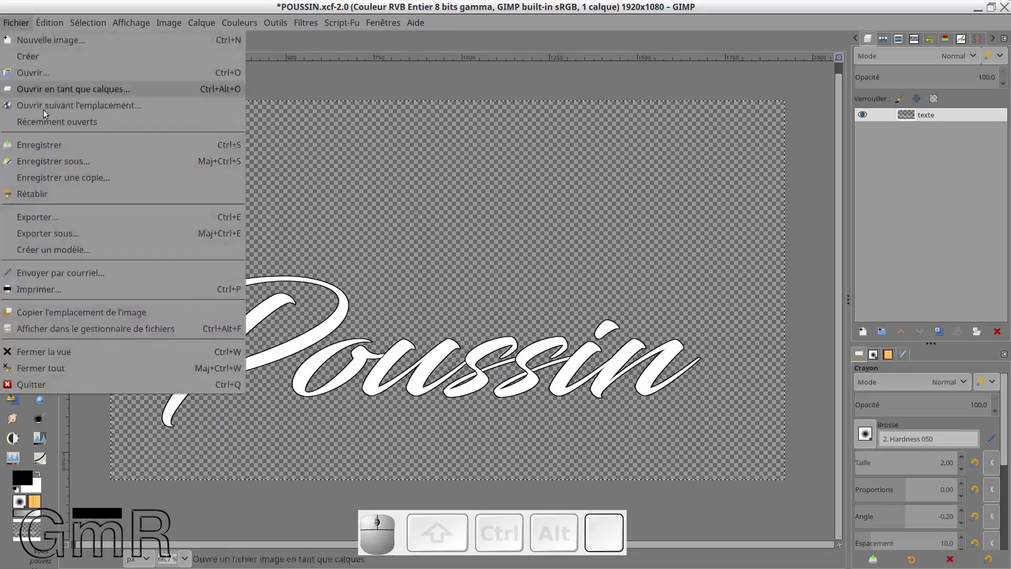
pyautogui.click(42, 143)
# - Export the image as POUSSIN.png to the project folder, keeping the current PNG options
pyautogui.click(24, 22)
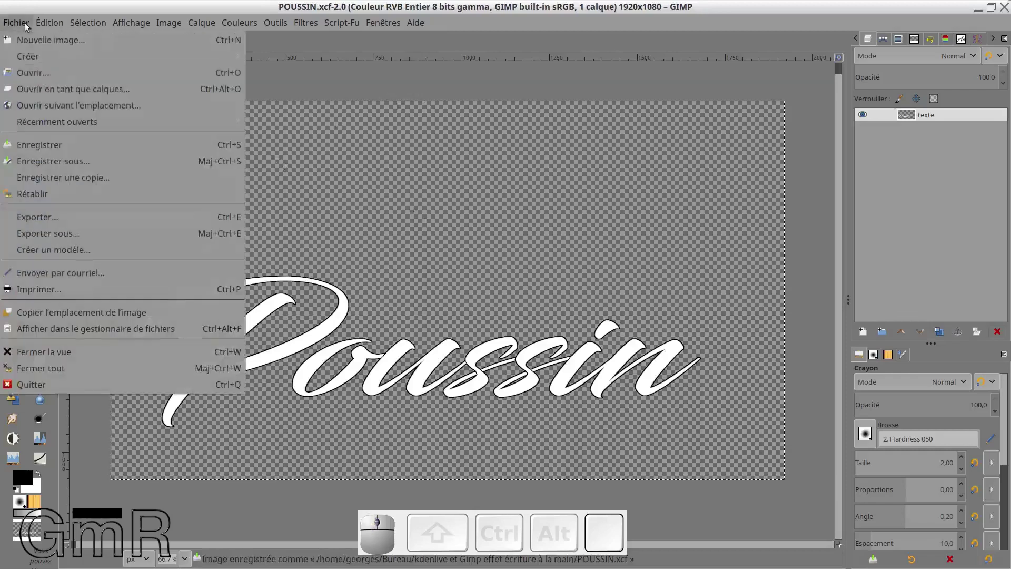
pyautogui.click(56, 213)
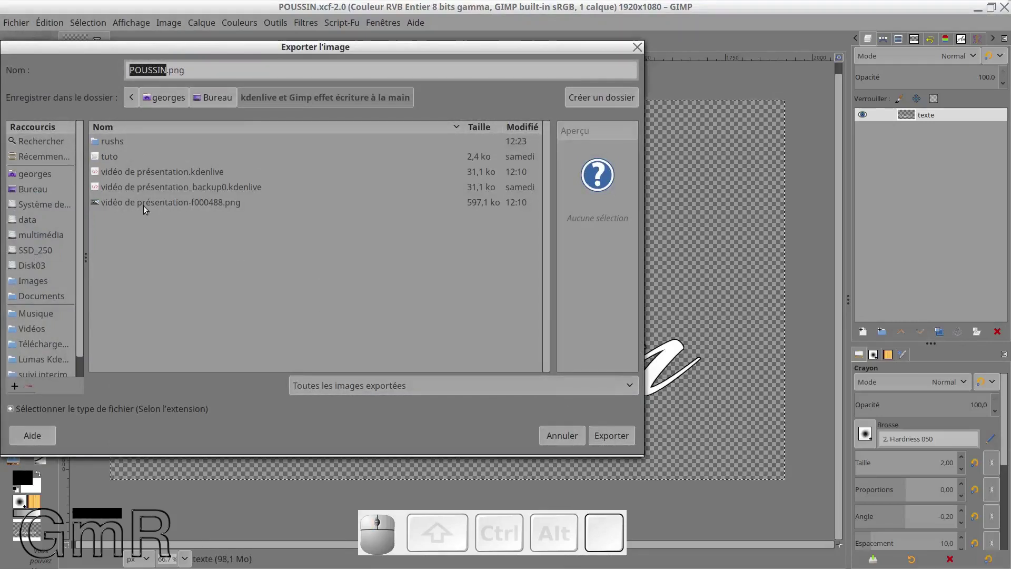
pyautogui.click(608, 435)
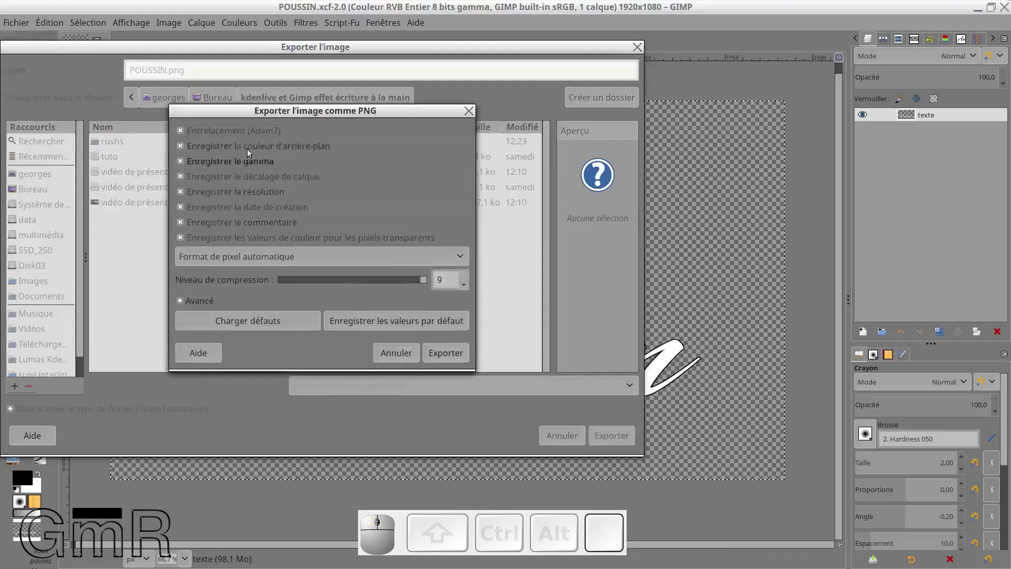
pyautogui.click(447, 354)
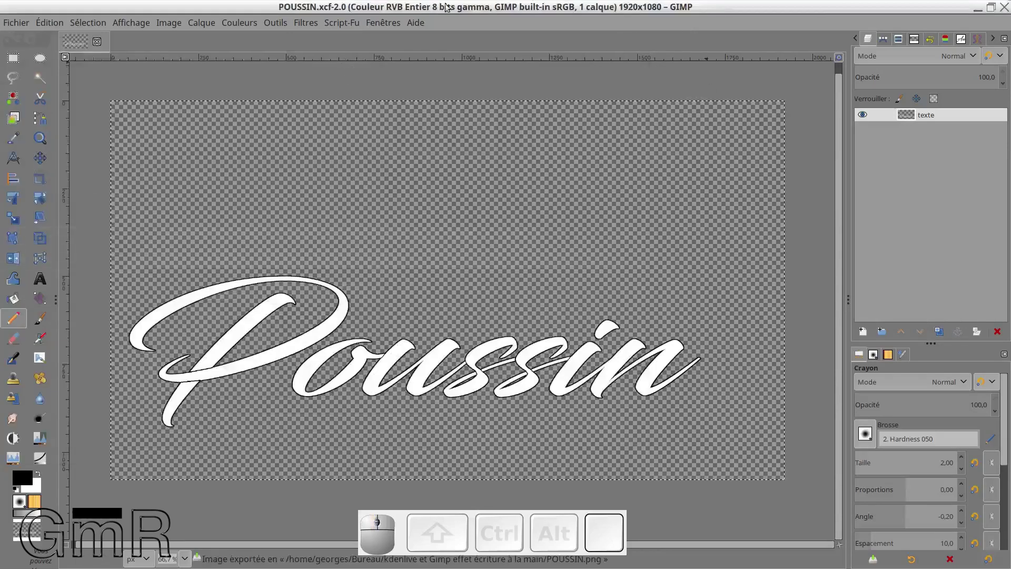
# - Select the whole transparent area around the lettering with Select by Color at threshold 15
pyautogui.click(14, 100)
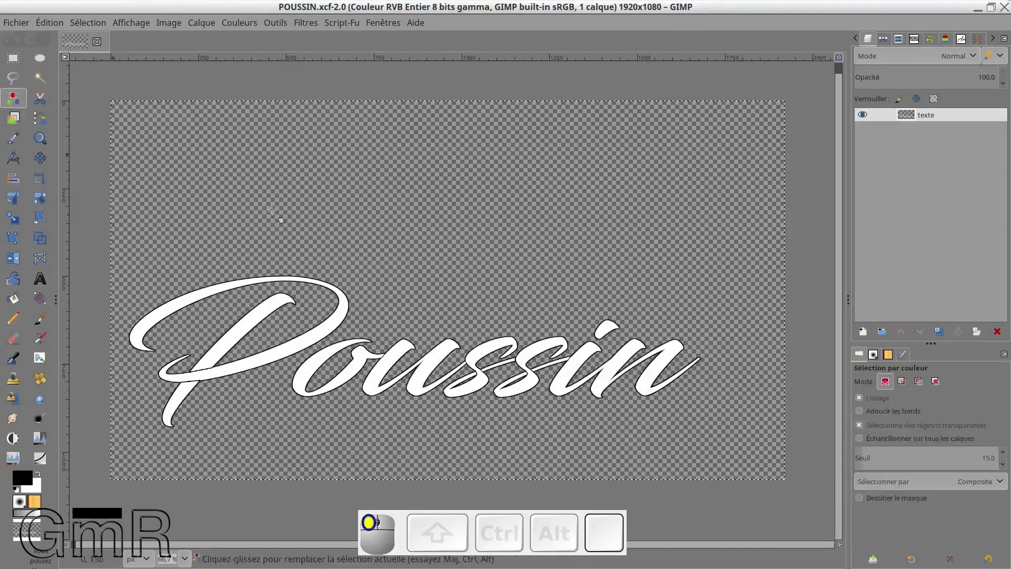
pyautogui.click(454, 287)
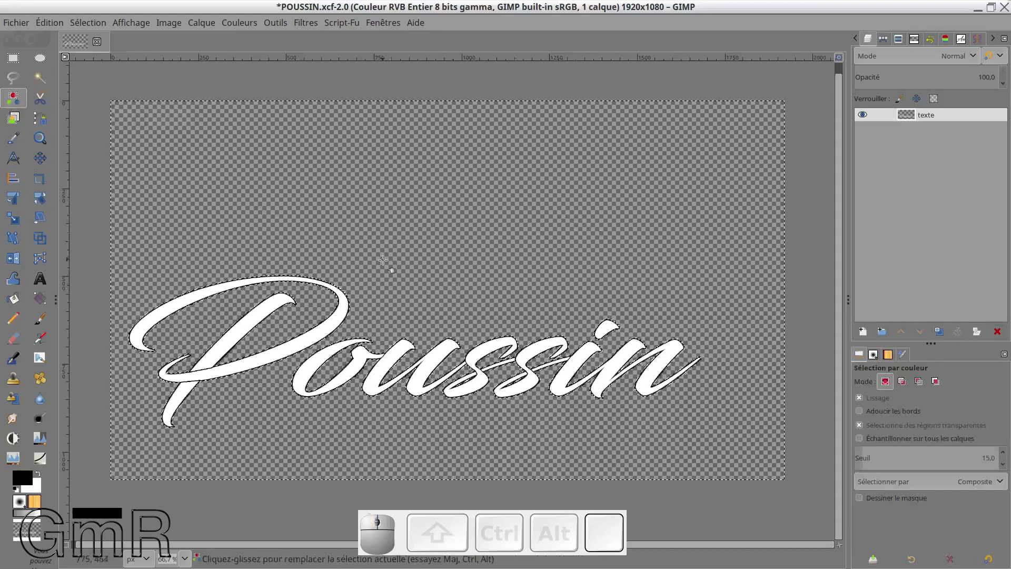
# - Examine the selection edge closely along the outlined P and the following letters, then bring the whole canvas back into view
pyautogui.keyDown('ctrl'); pyautogui.scroll(7, 346, 295); pyautogui.keyUp('ctrl')
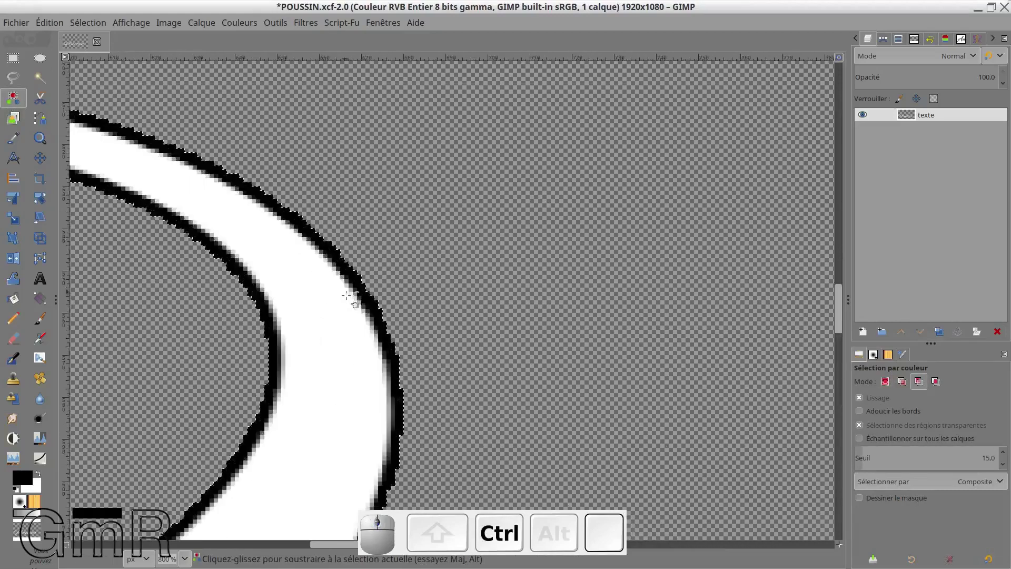
pyautogui.keyDown('ctrl'); pyautogui.scroll(-7, 430, 333); pyautogui.keyUp('ctrl')
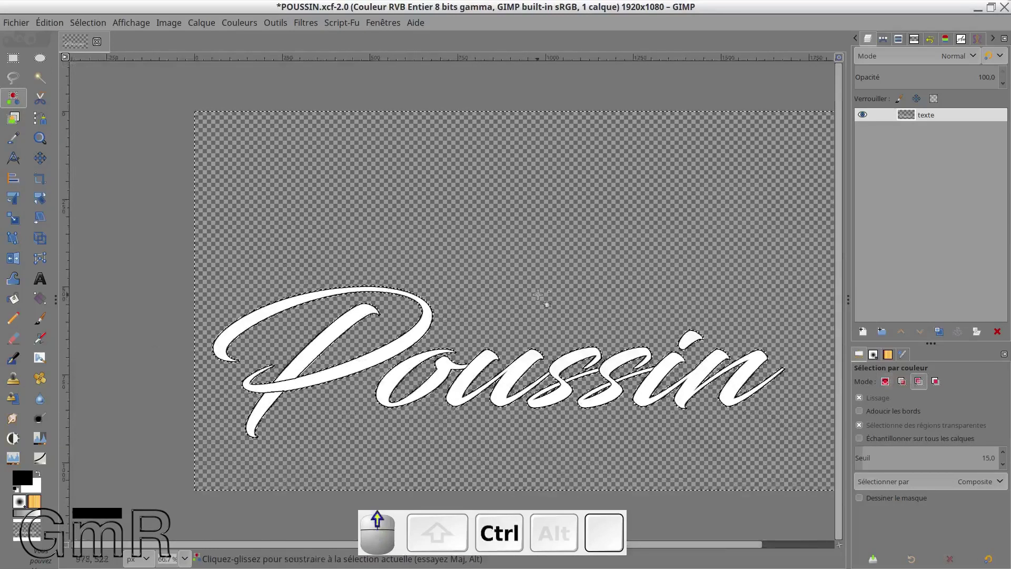
pyautogui.keyDown('ctrl'); pyautogui.scroll(2, 537, 295); pyautogui.keyUp('ctrl')
pyautogui.scroll(-5, 537, 295)
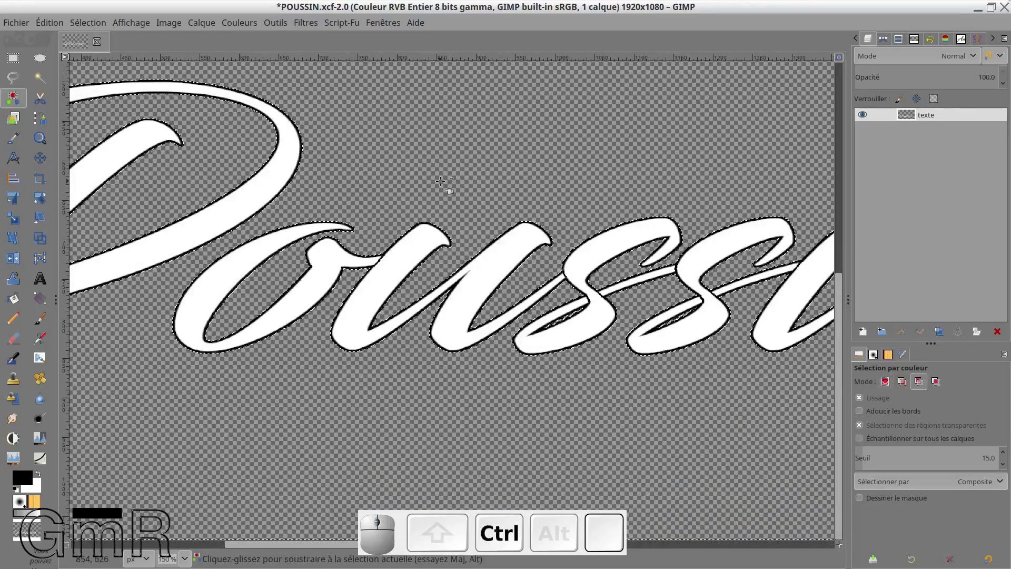
pyautogui.keyDown('ctrl'); pyautogui.scroll(-2, 435, 185); pyautogui.keyUp('ctrl')
pyautogui.keyDown('ctrl'); pyautogui.scroll(-3, 435, 184); pyautogui.keyUp('ctrl')
pyautogui.keyDown('ctrl'); pyautogui.scroll(1, 435, 185); pyautogui.keyUp('ctrl')
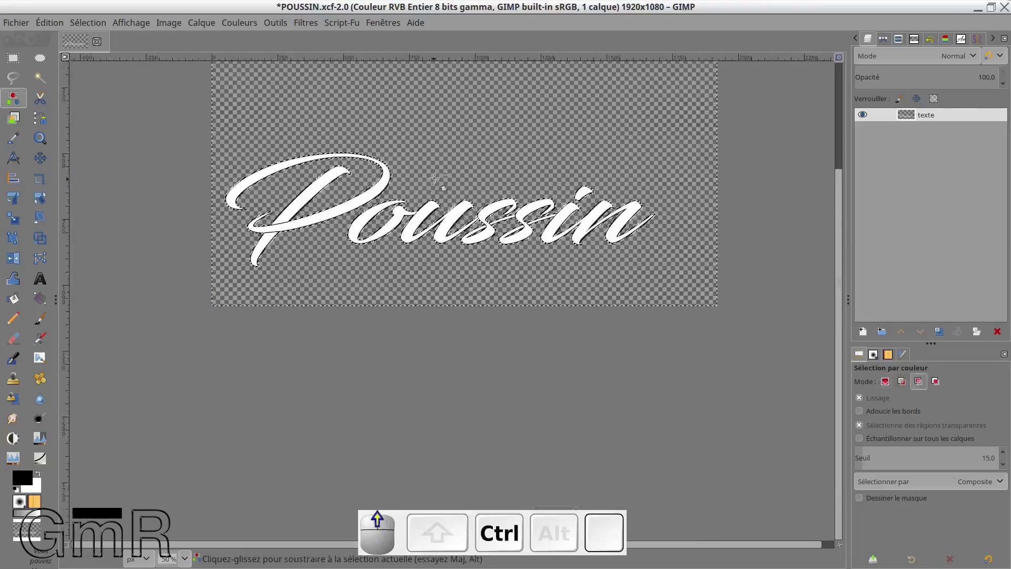
pyautogui.click(838, 57)
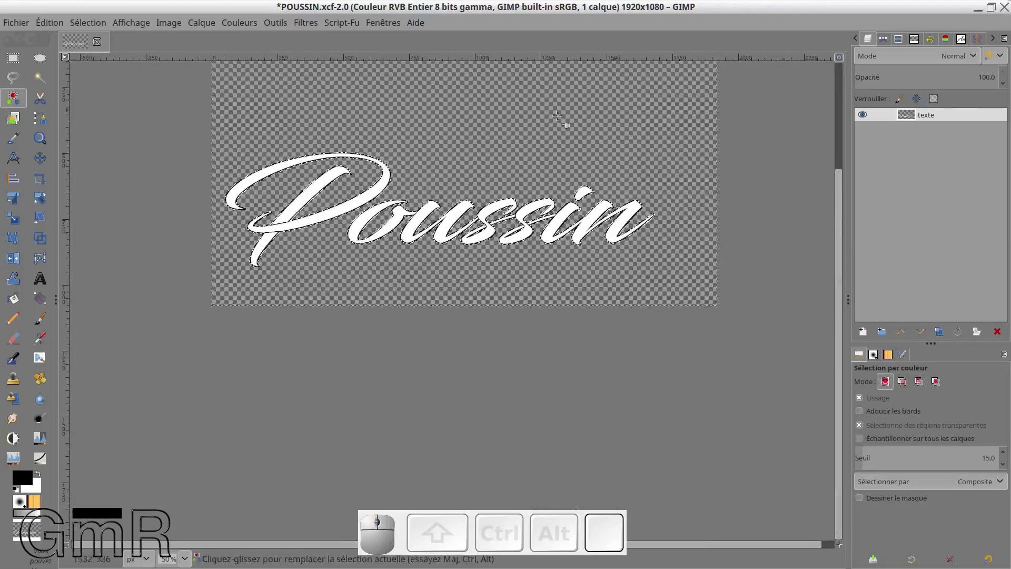
pyautogui.moveTo(392, 113); pyautogui.dragTo(250, 206)
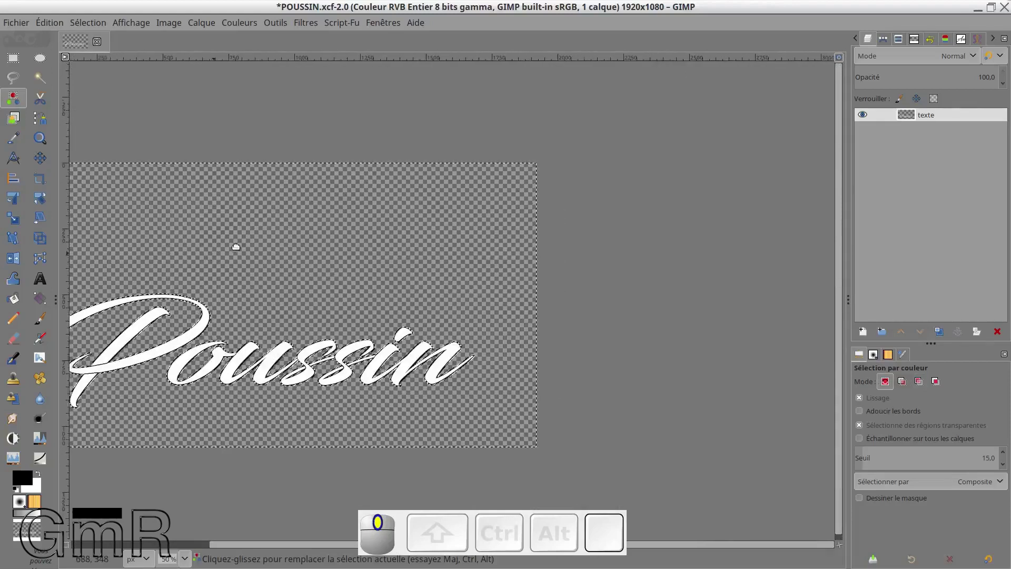
pyautogui.click(839, 58)
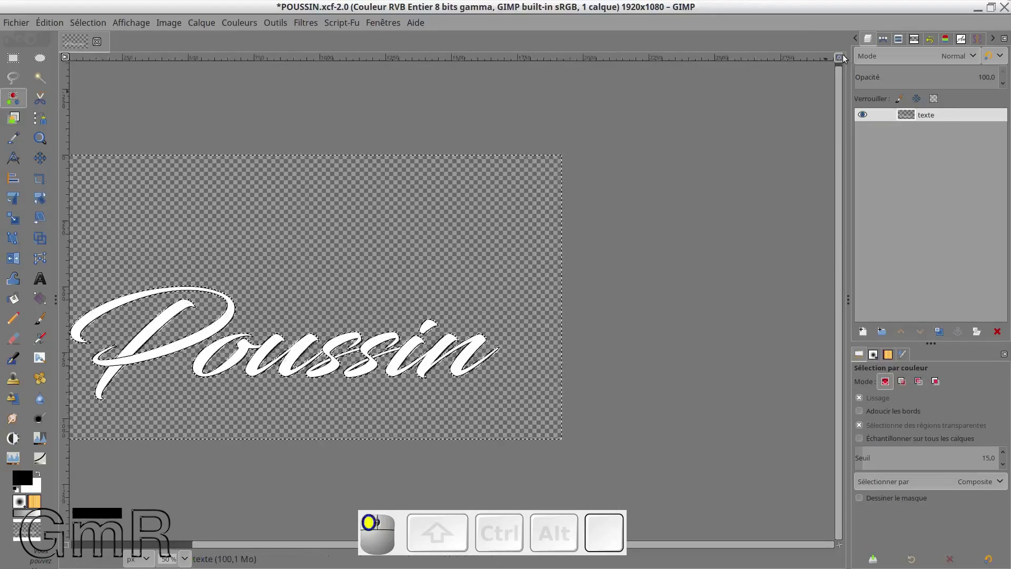
pyautogui.click(839, 58)
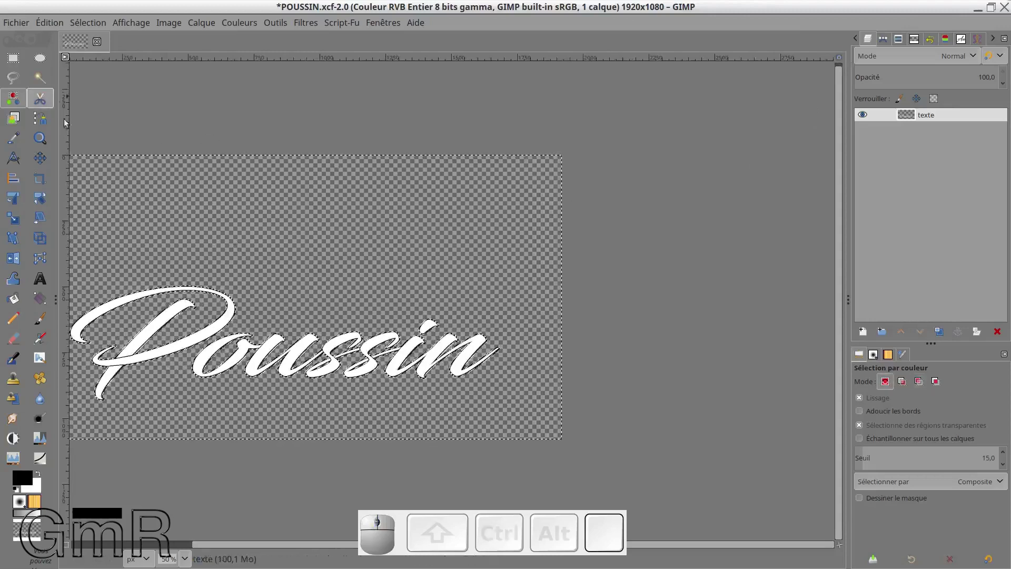
pyautogui.moveTo(257, 182); pyautogui.dragTo(422, 184)
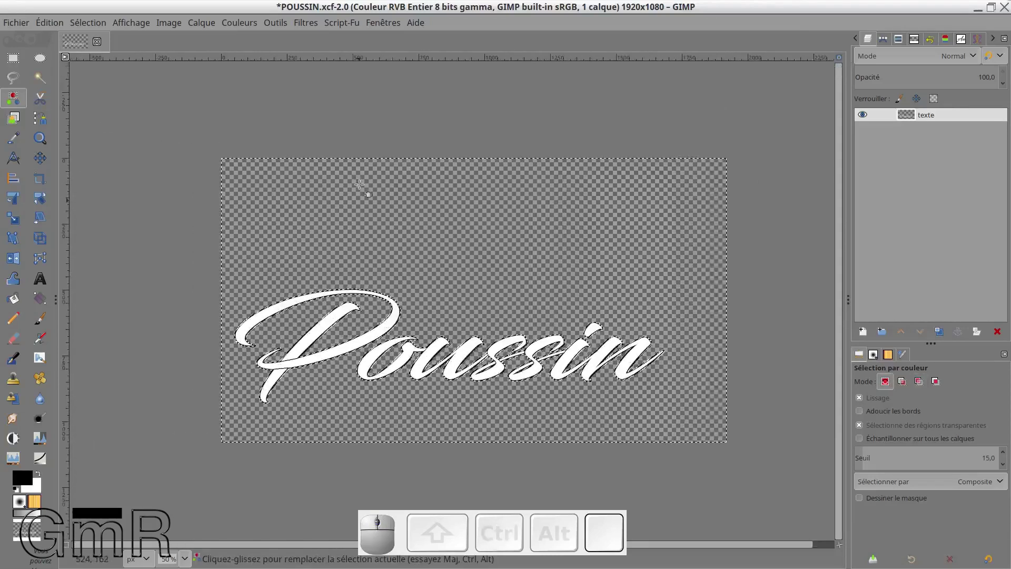
# - Invert the selection so it covers the lettering, and shrink it by 2 px
pyautogui.click(87, 23)
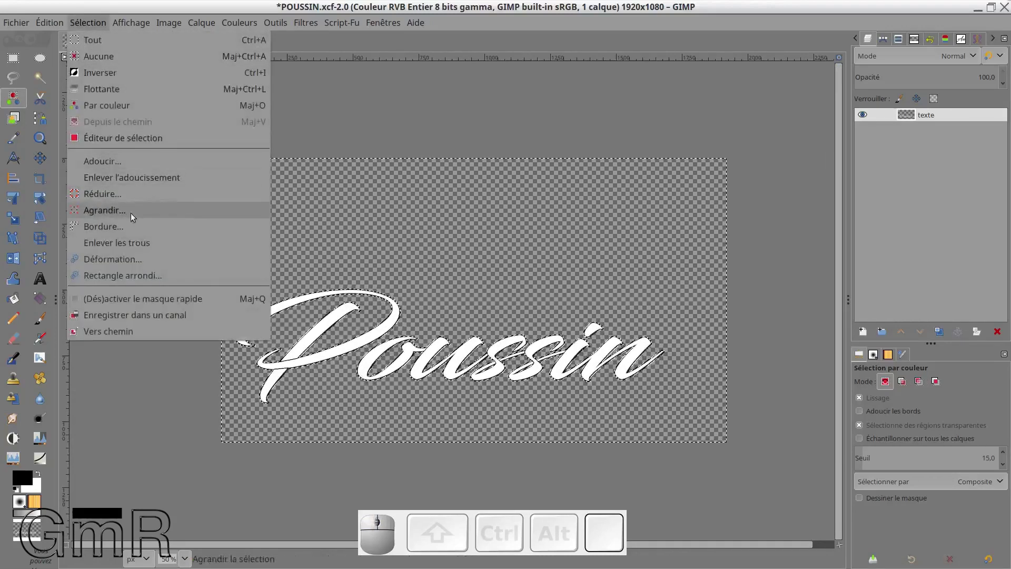
pyautogui.click(100, 73)
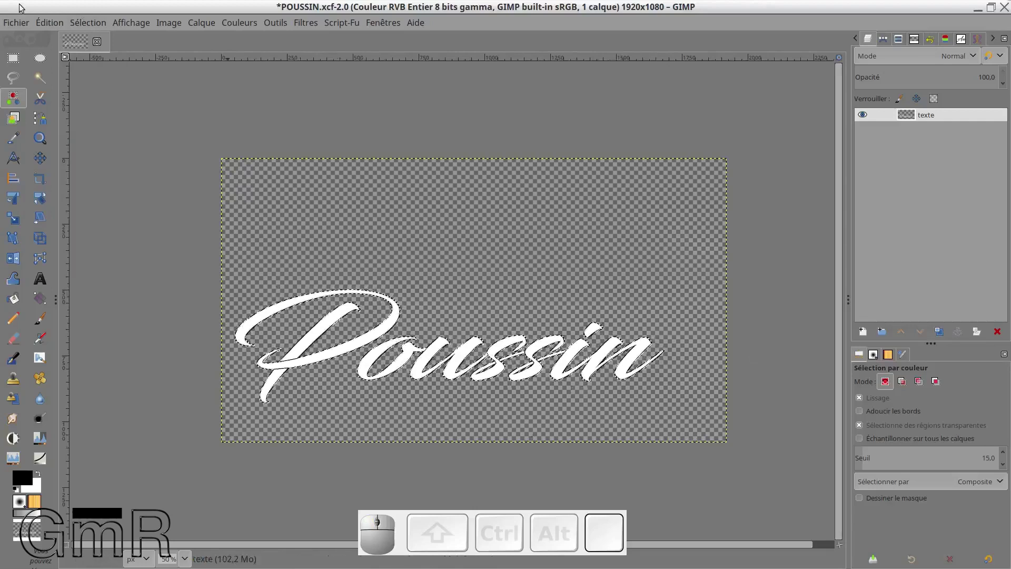
pyautogui.click(87, 23)
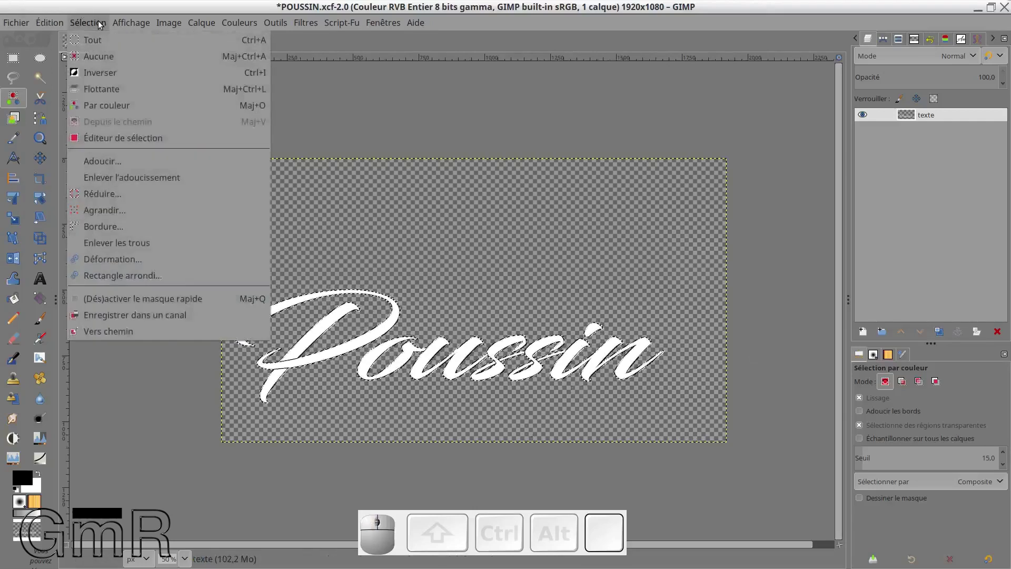
pyautogui.click(115, 201)
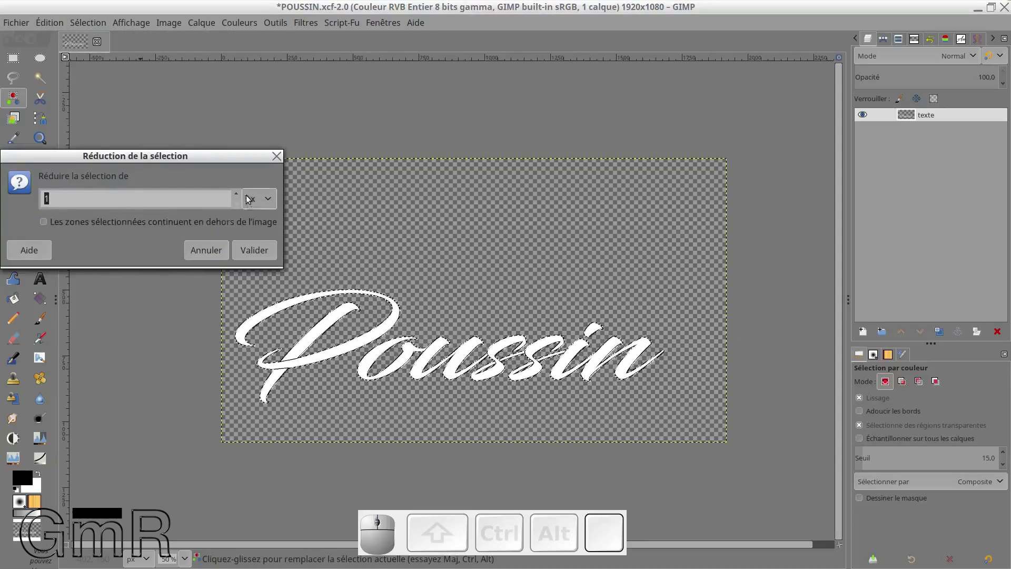
pyautogui.write('2')
pyautogui.click(253, 250)
# - Inspect the adjusted selection edge around the strokes of the P and the o
pyautogui.scroll(7, 236, 255)
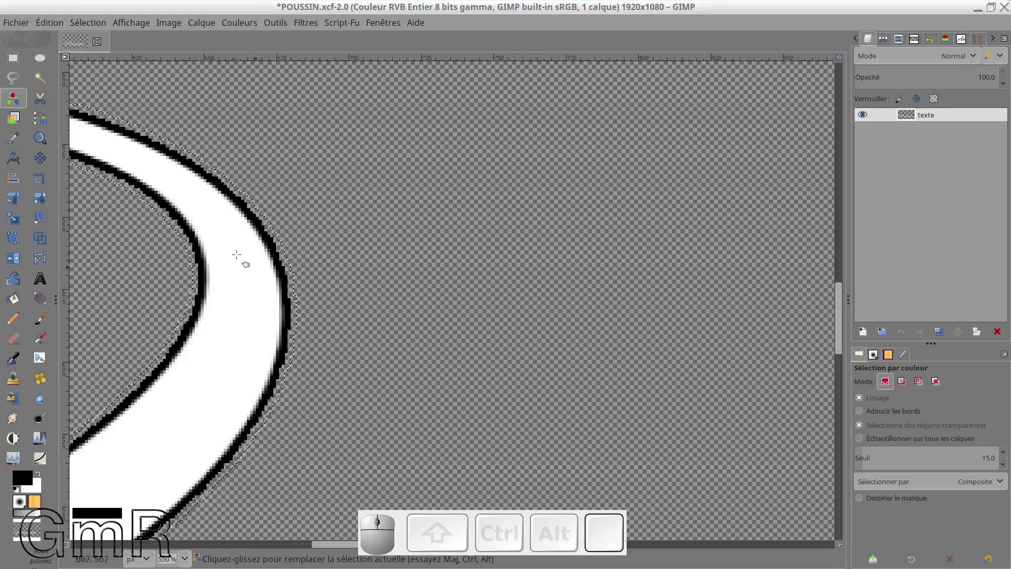
pyautogui.moveTo(215, 305); pyautogui.dragTo(675, 265)
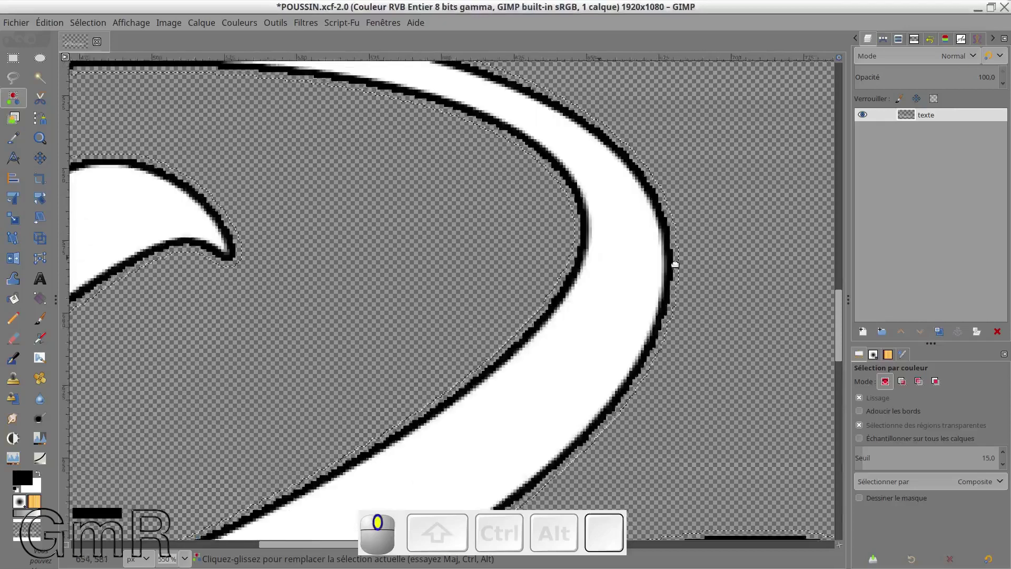
pyautogui.scroll(-5, 461, 257)
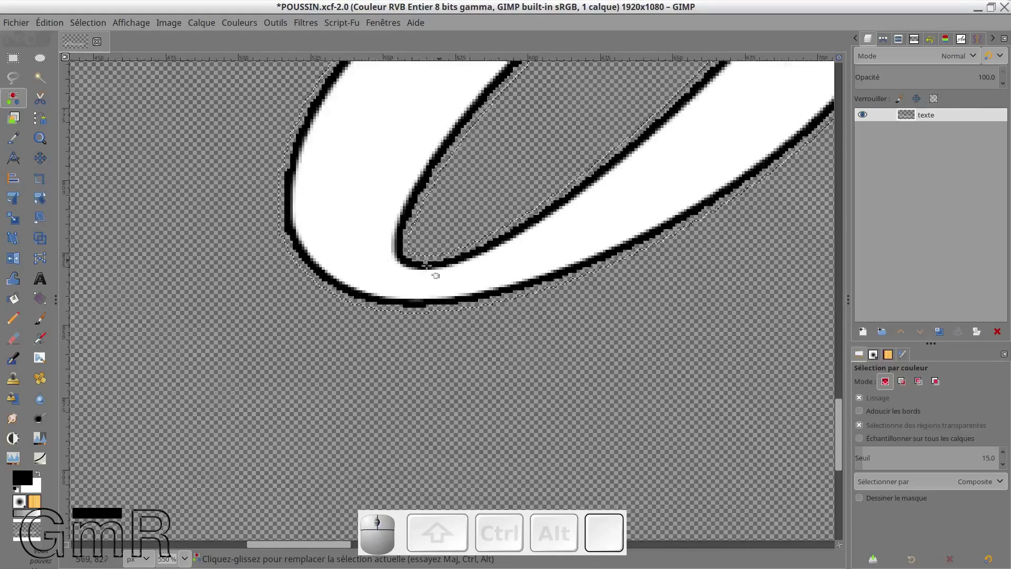
pyautogui.hscroll(-5, 323, 232)
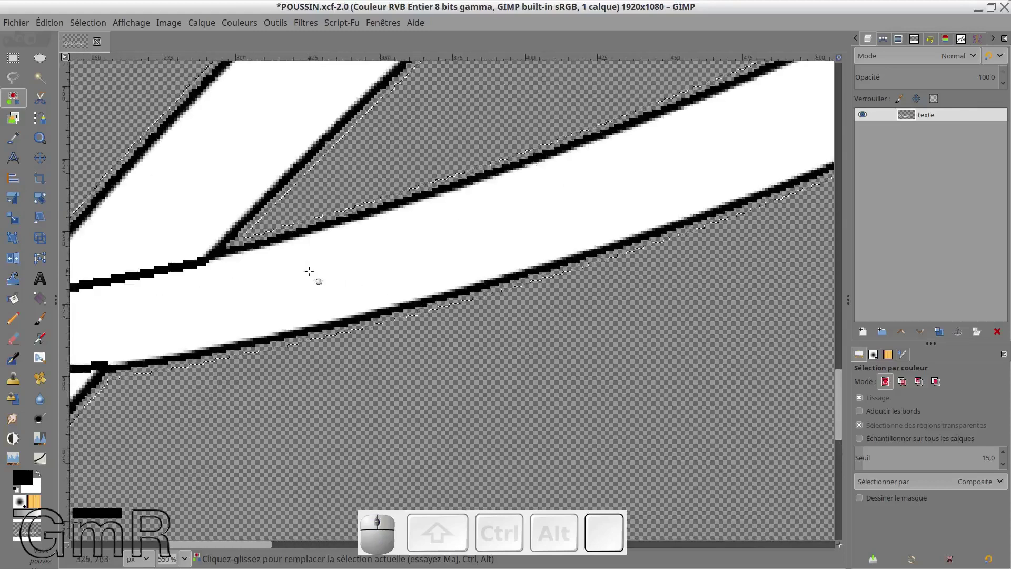
pyautogui.keyDown('ctrl'); pyautogui.scroll(-2, 211, 243); pyautogui.keyUp('ctrl')
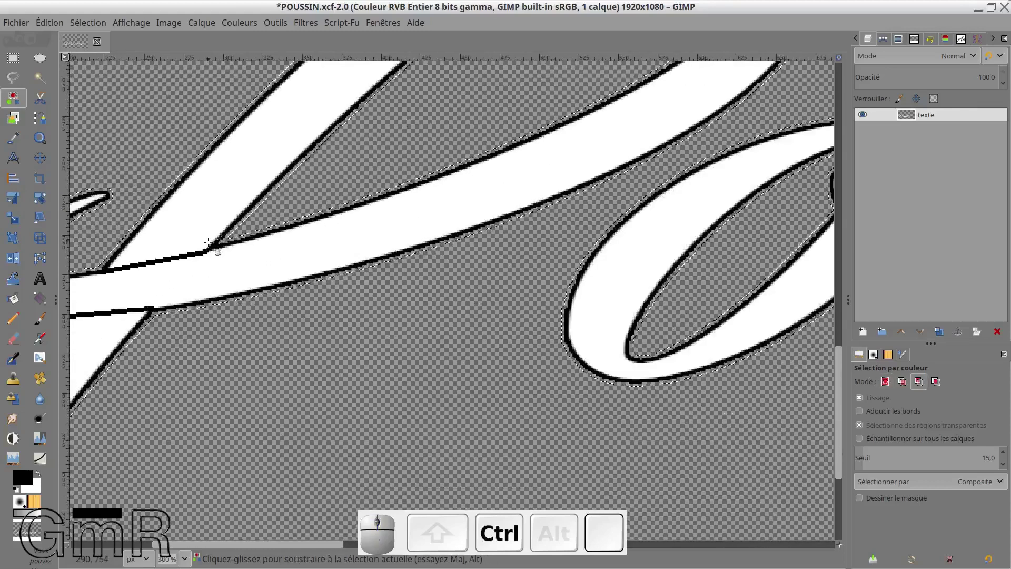
# - Convert the shrunken selection around the Poussin lettering into a path and show that path on the canvas
pyautogui.keyDown('ctrl'); pyautogui.scroll(-2, 213, 247); pyautogui.keyUp('ctrl')
pyautogui.hscroll(-5, 644, 357)
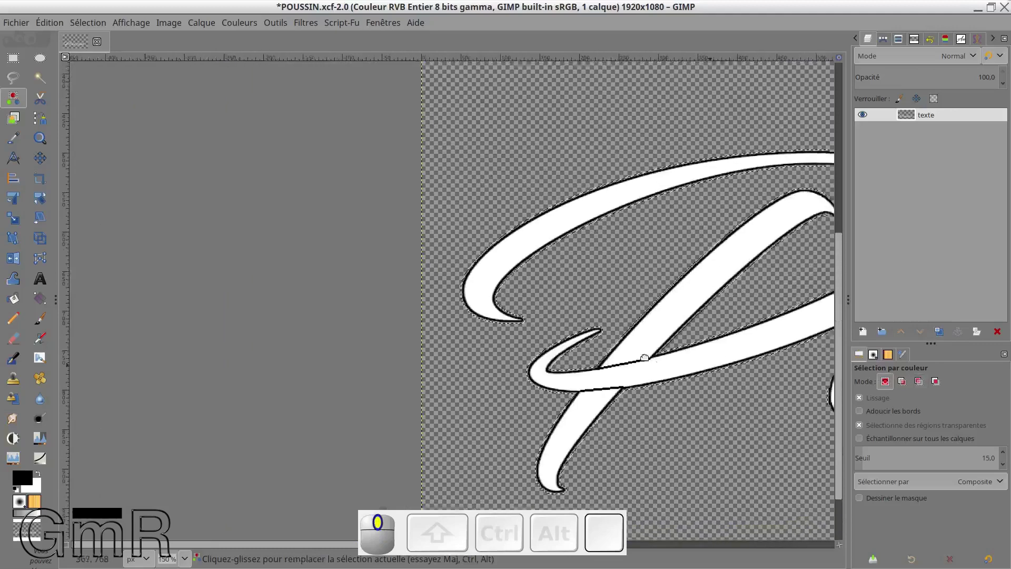
pyautogui.hscroll(10, 644, 358)
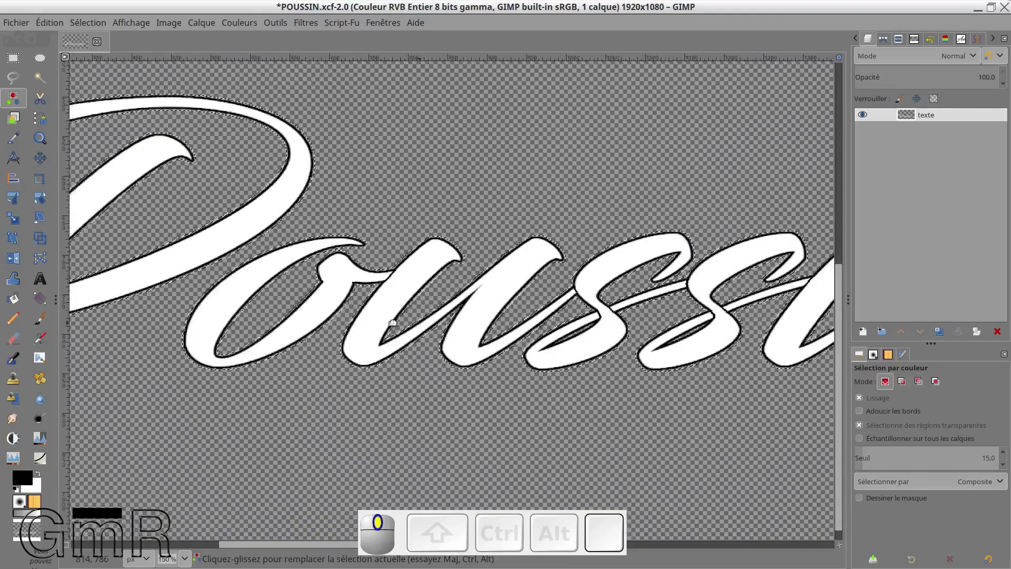
pyautogui.keyDown('ctrl'); pyautogui.scroll(-2, 392, 322); pyautogui.keyUp('ctrl')
pyautogui.keyDown('ctrl'); pyautogui.scroll(1, 487, 289); pyautogui.keyUp('ctrl')
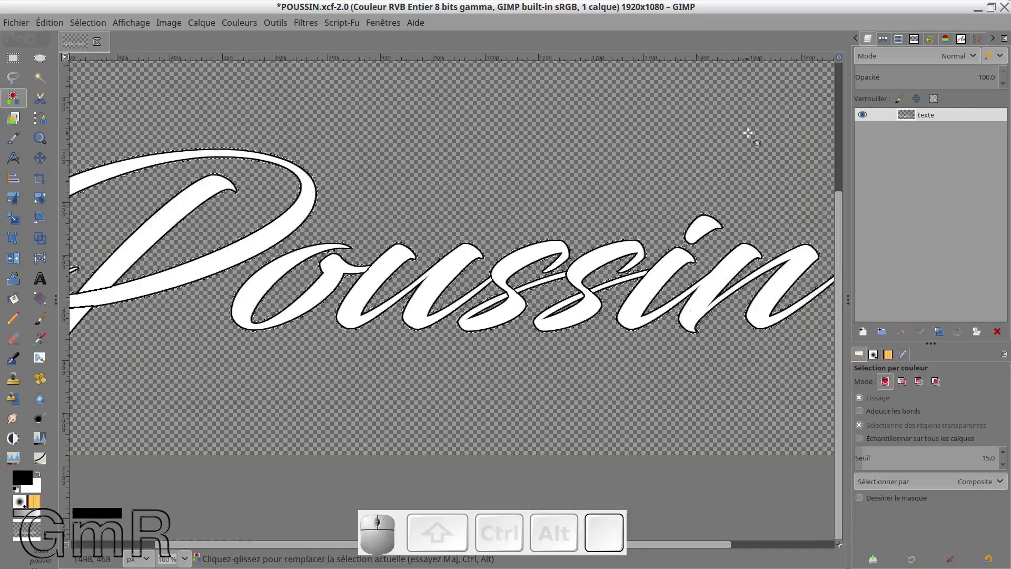
pyautogui.click(884, 39)
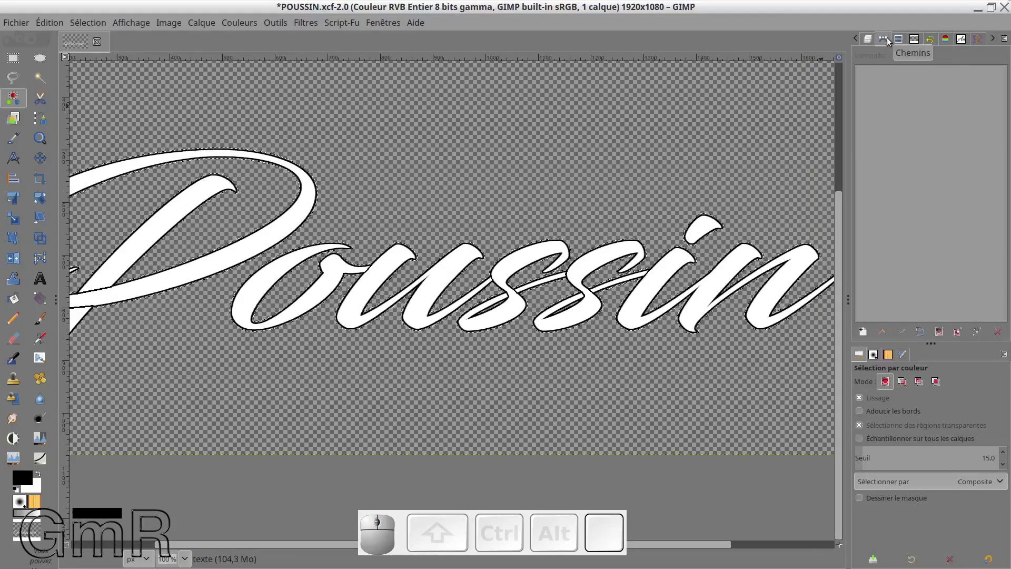
pyautogui.click(1005, 41)
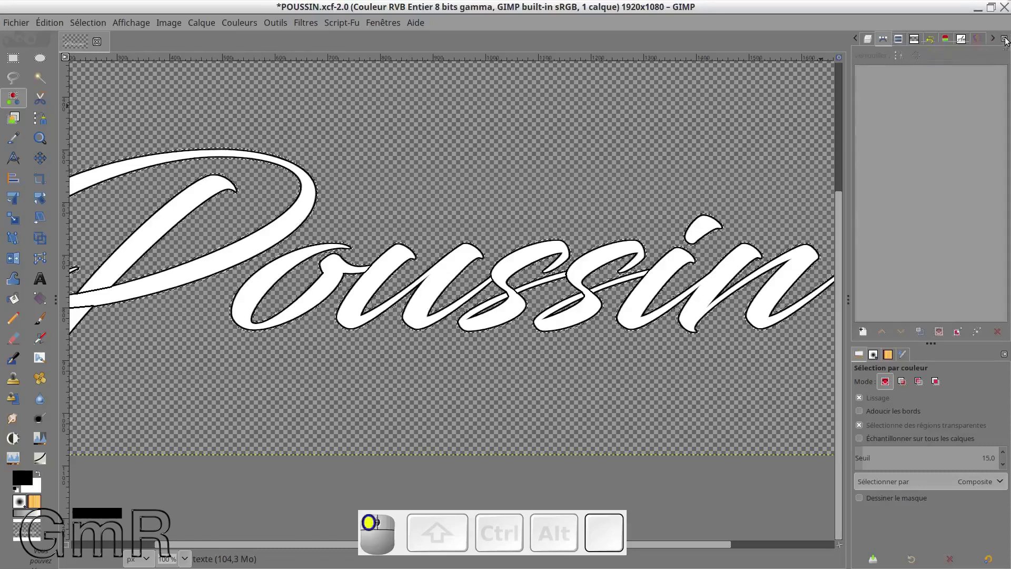
pyautogui.moveTo(878, 64)
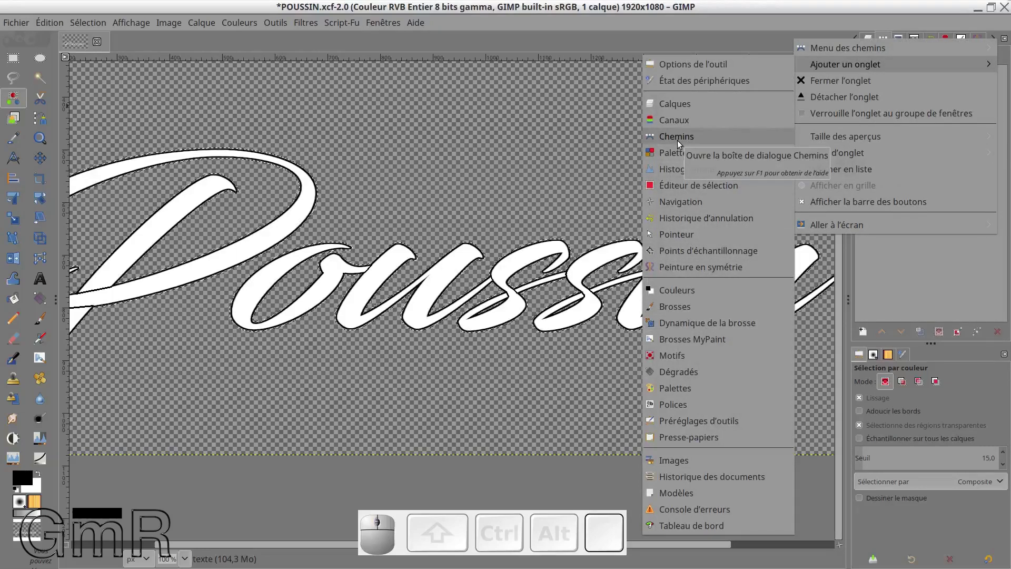
pyautogui.click(890, 277)
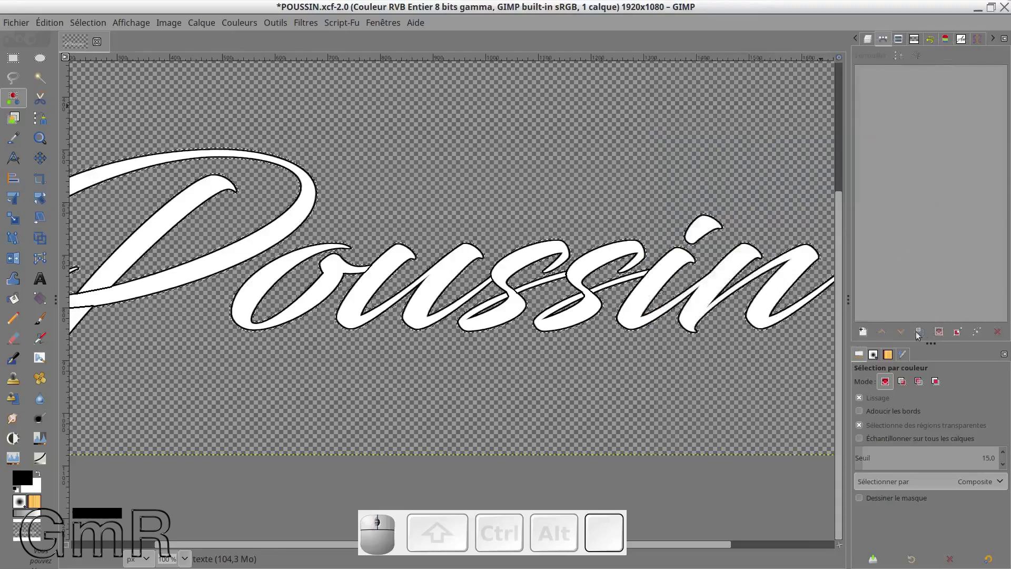
pyautogui.click(958, 337)
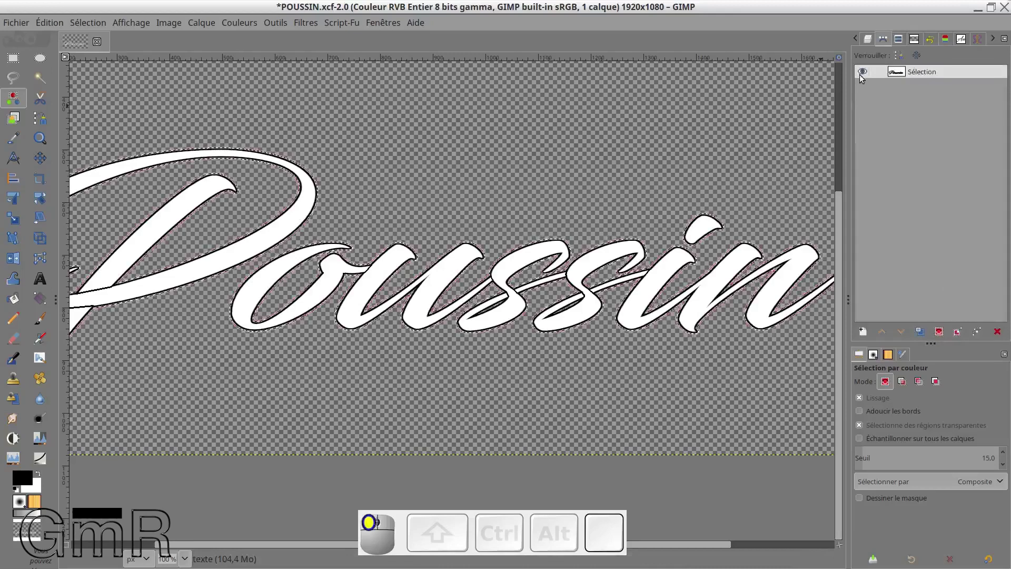
# - Examine the new path closely along the outlines of the u and s, and hide it again
pyautogui.scroll(3, 456, 243)
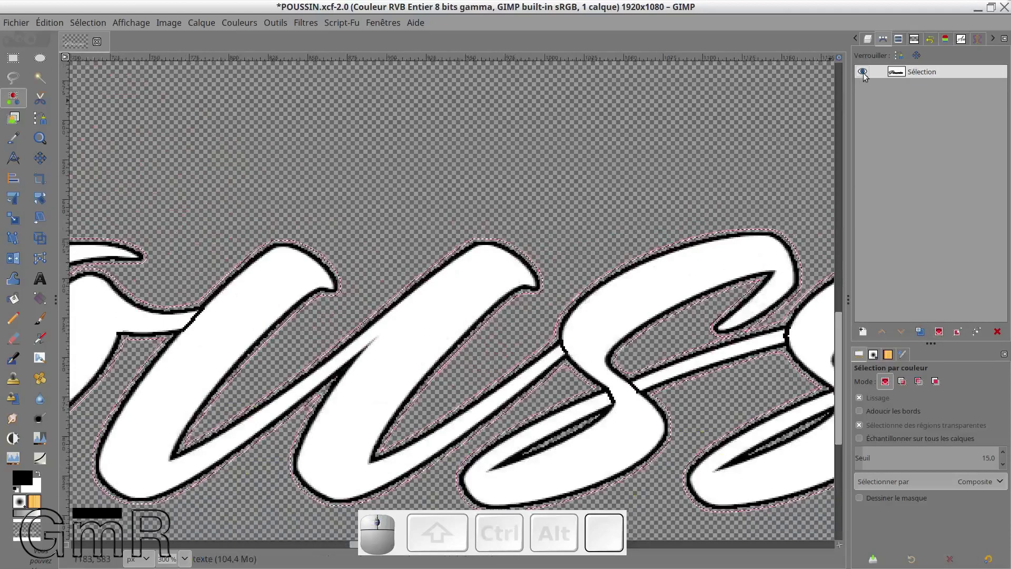
pyautogui.scroll(-3, 506, 193)
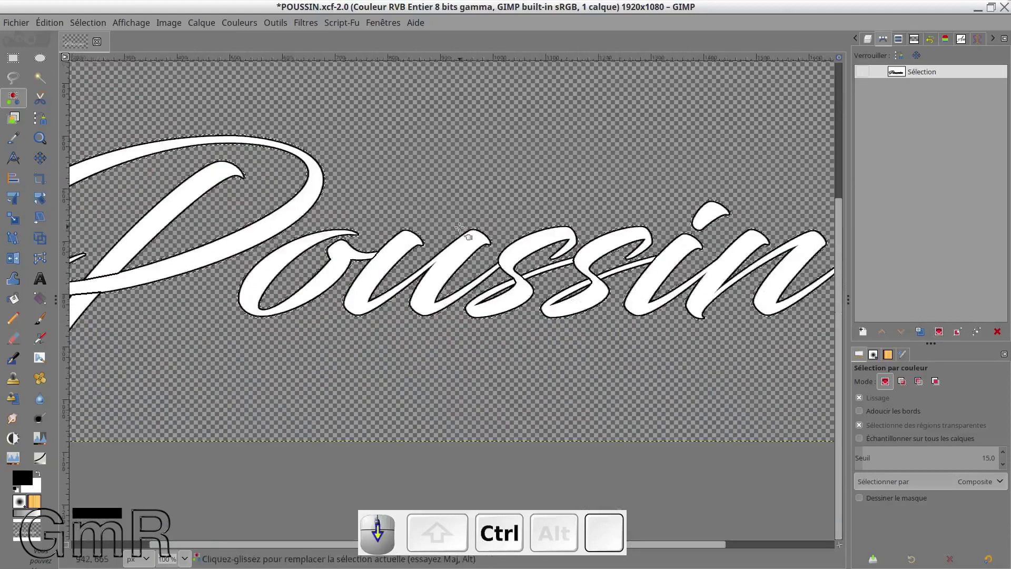
pyautogui.scroll(-1, 460, 227)
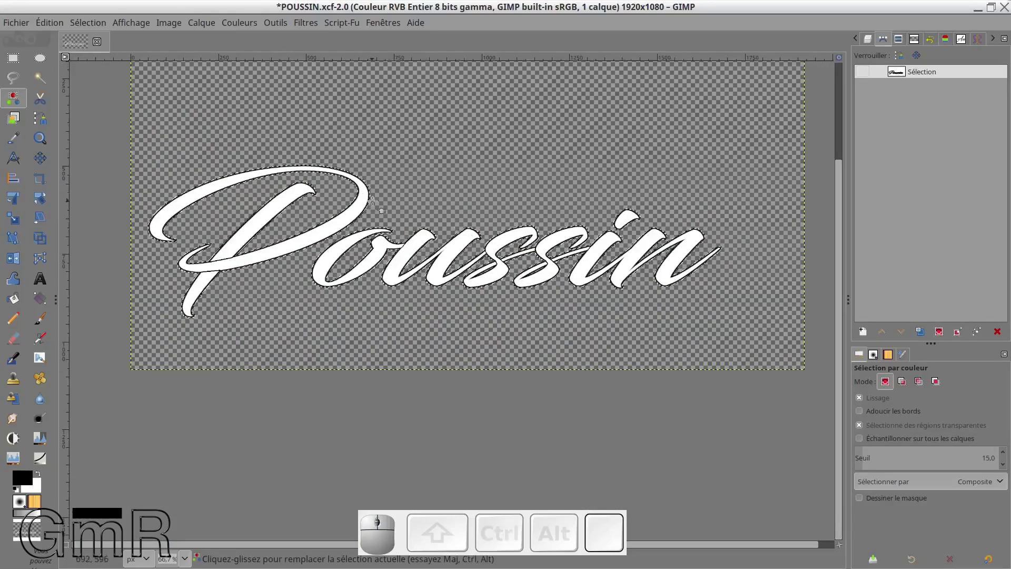
# - Create a new 1920 × 1080 px layer named LUMA, filled with transparency, above the texte layer
pyautogui.click(867, 38)
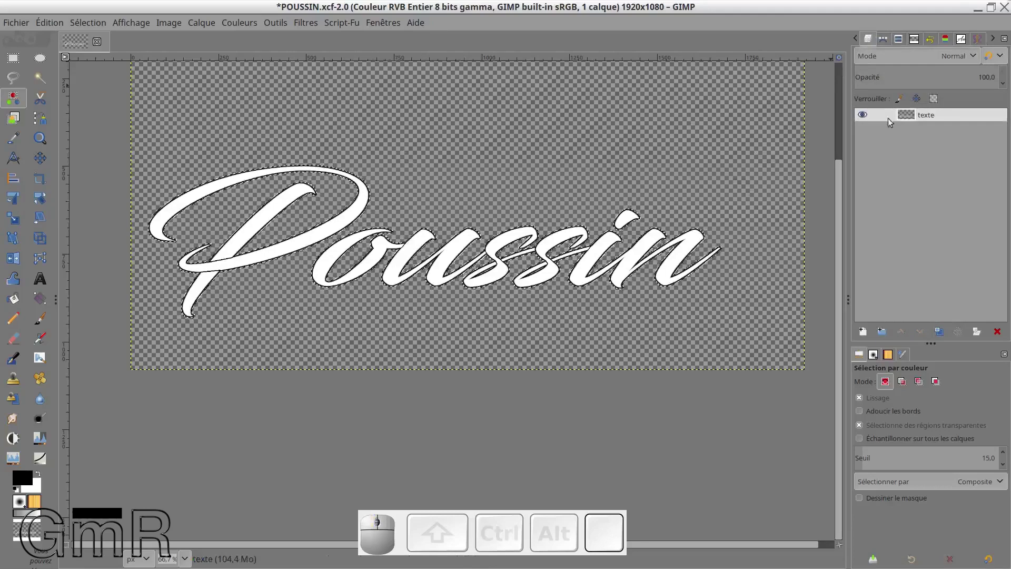
pyautogui.click(863, 331)
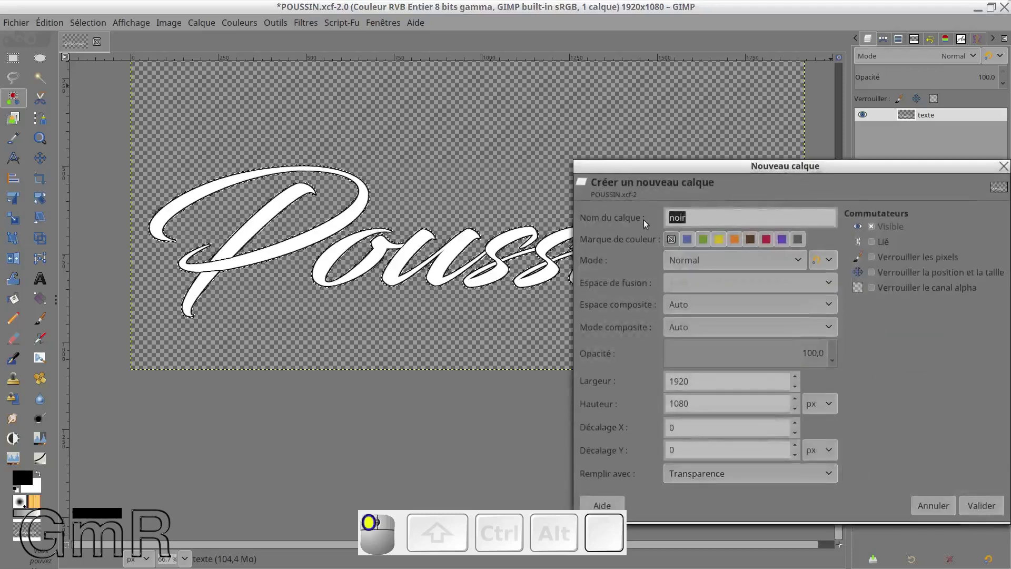
pyautogui.write('LUMA')
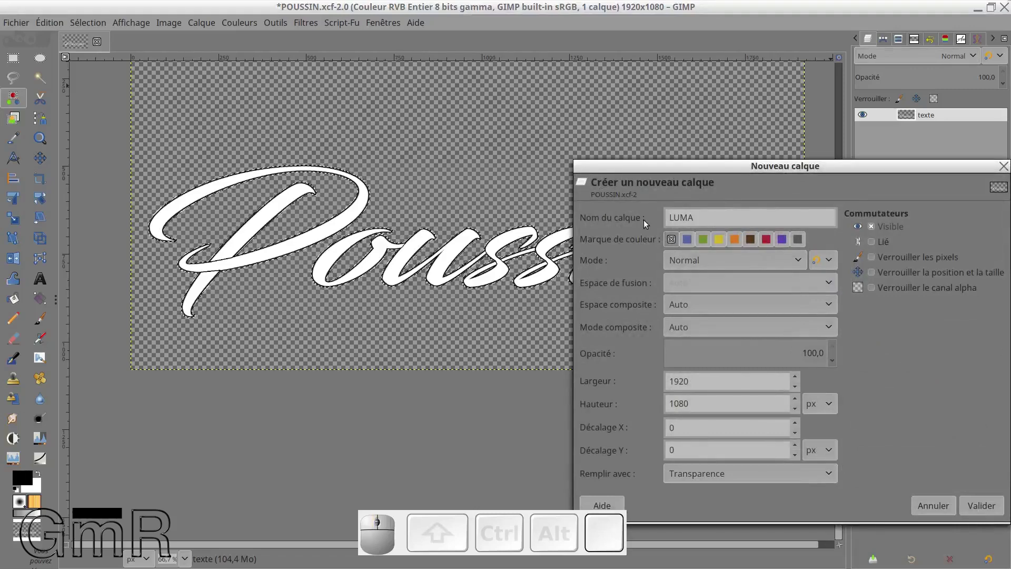
pyautogui.click(983, 506)
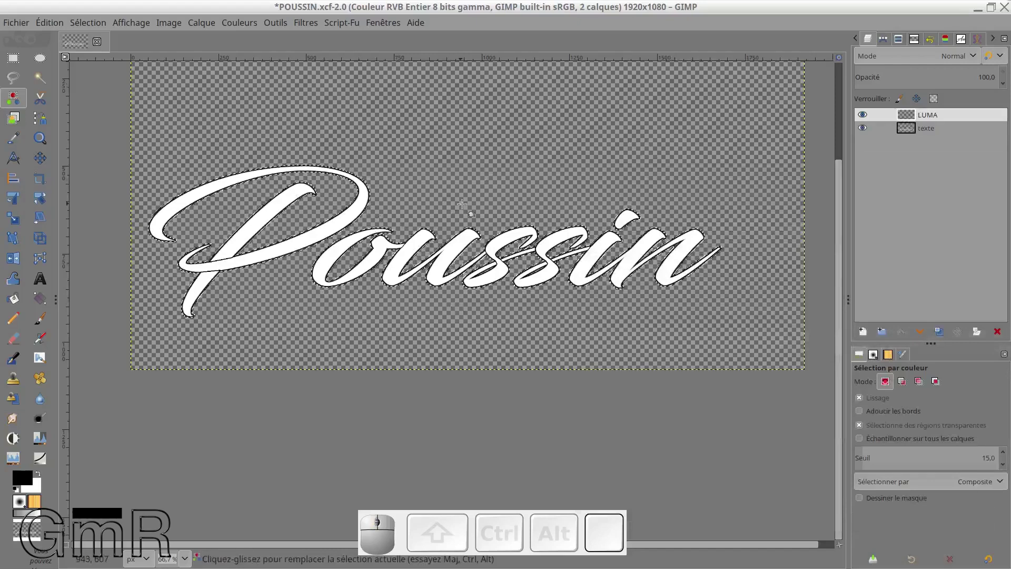
# - Set up the Paintbrush with the 2. Hardness 100 brush and the Normal paint mode
pyautogui.click(40, 318)
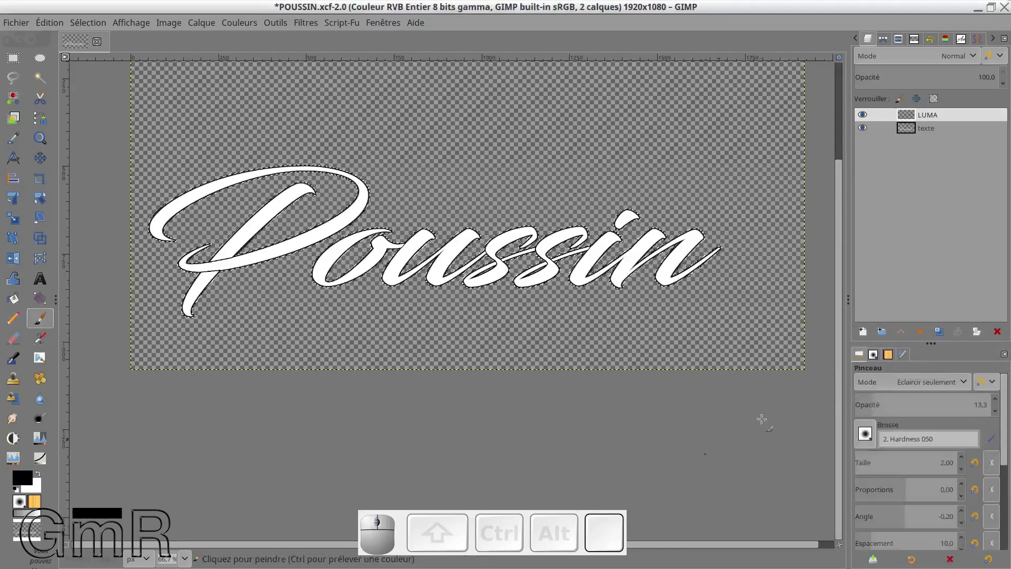
pyautogui.moveTo(850, 354); pyautogui.dragTo(690, 354)
pyautogui.scroll(-1, 760, 412)
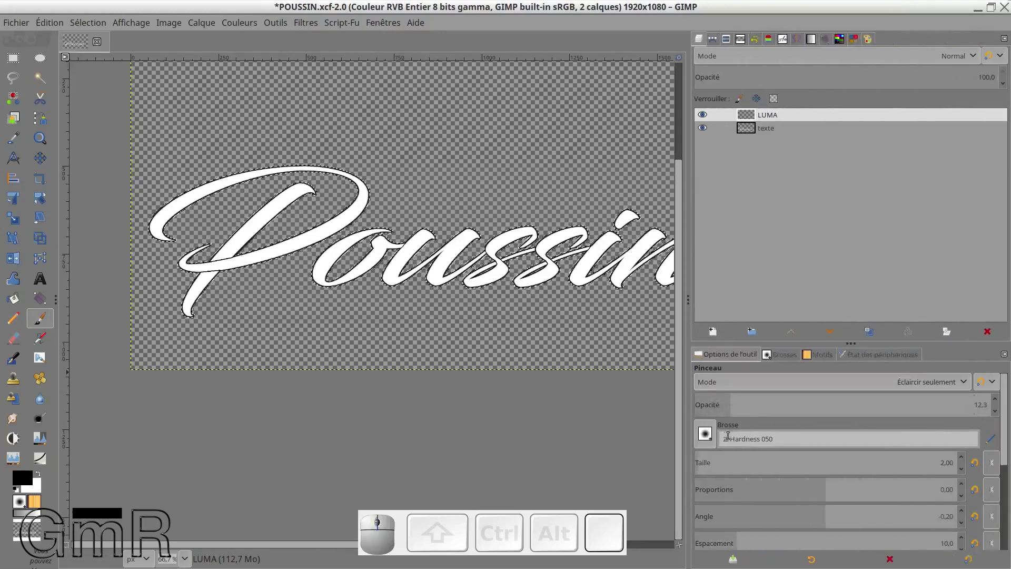
pyautogui.click(711, 441)
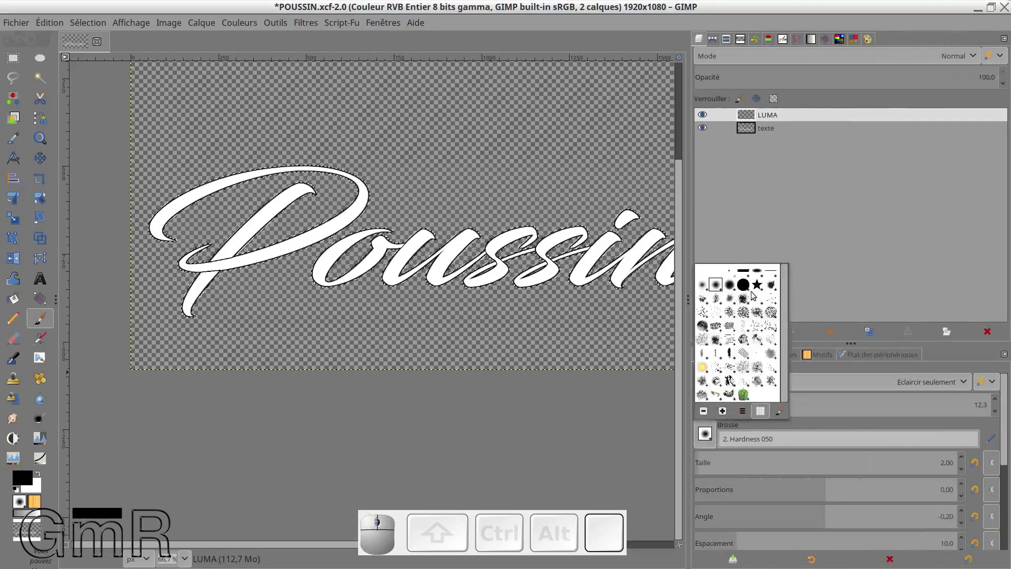
pyautogui.click(750, 289)
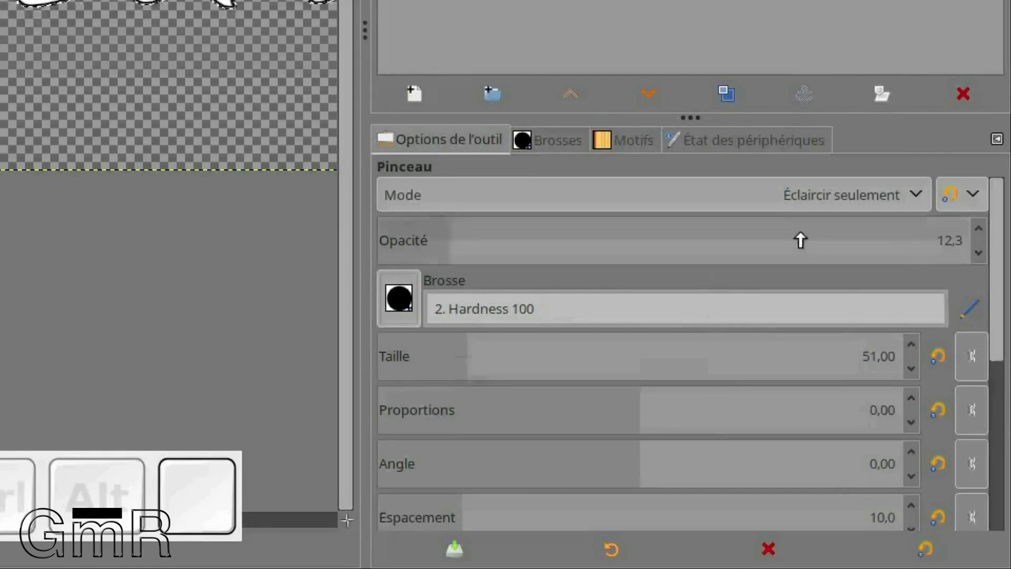
pyautogui.click(908, 195)
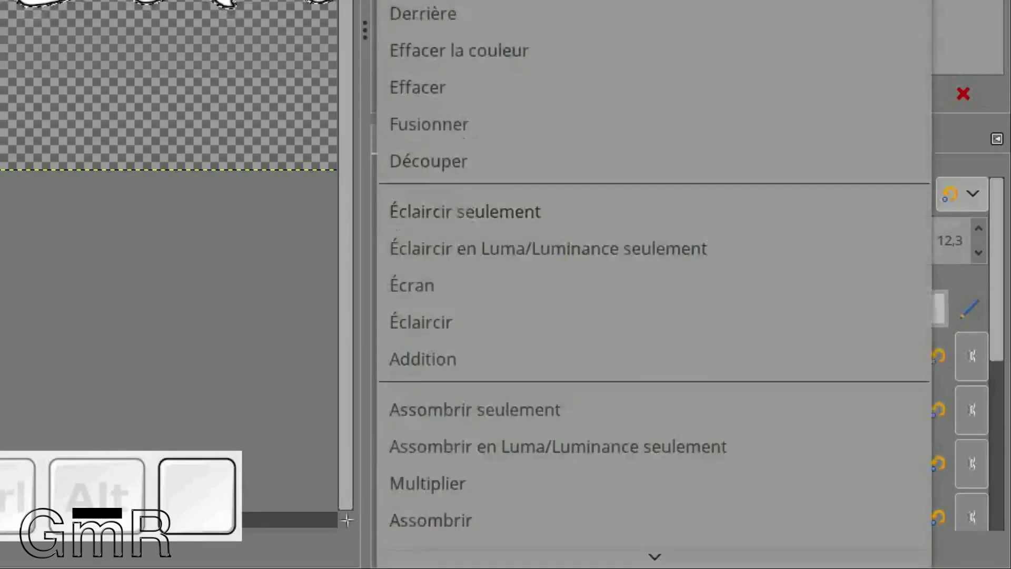
pyautogui.click(452, 1)
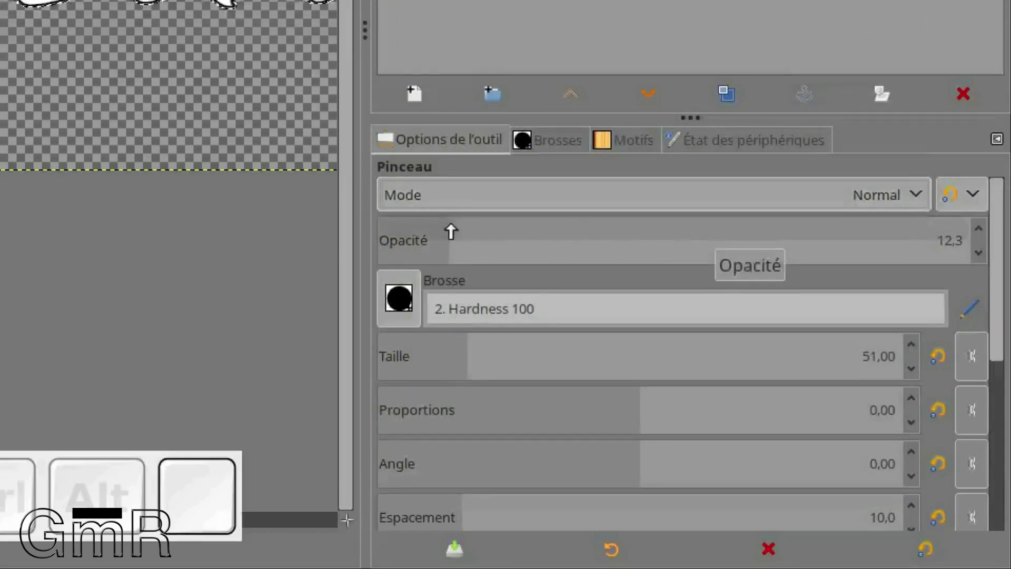
# - Set the paintbrush opacity to 100 and enlarge the brush size to about 93
pyautogui.moveTo(445, 232); pyautogui.dragTo(1007, 254)
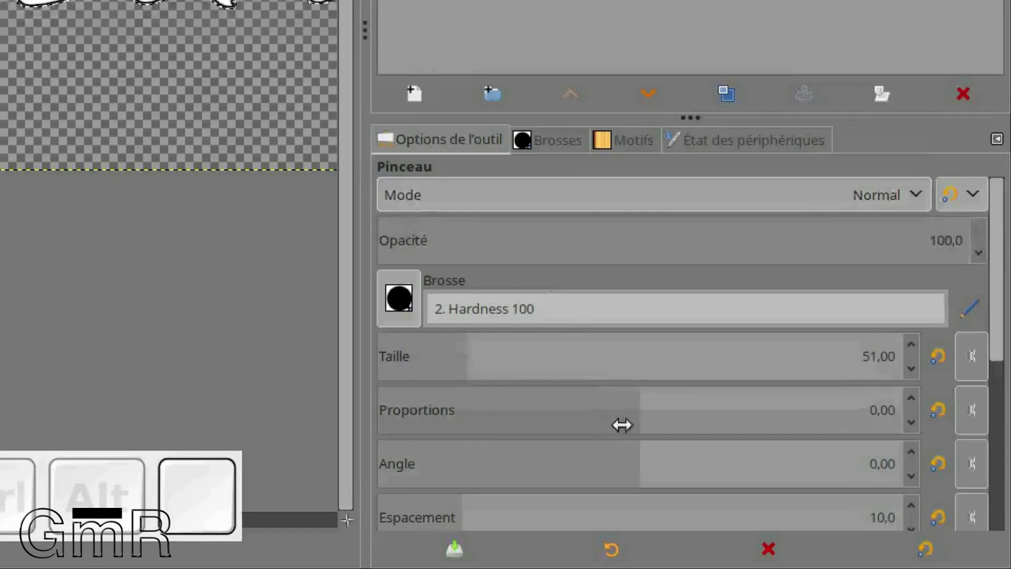
pyautogui.scroll(-1, 790, 396)
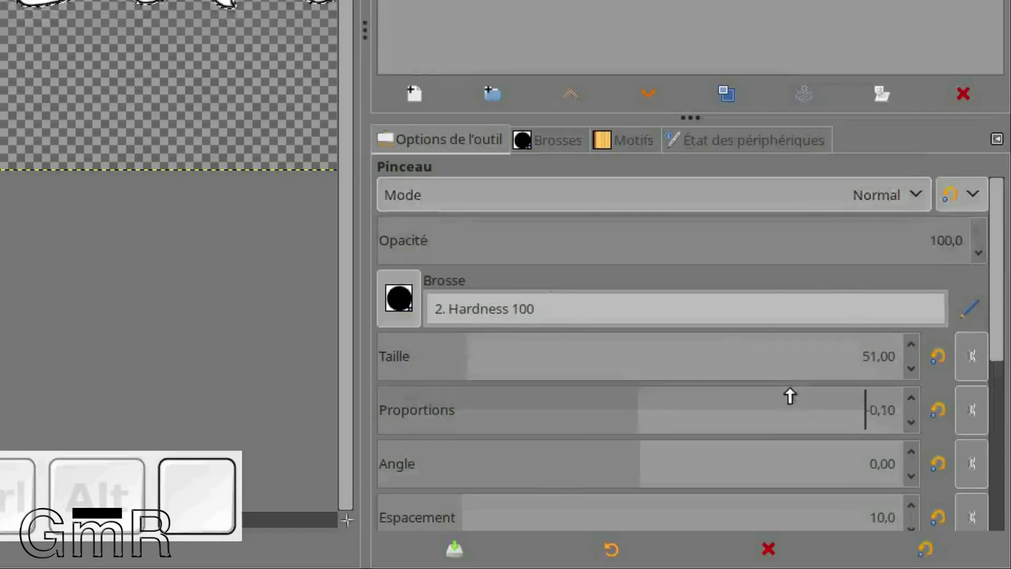
pyautogui.scroll(-1, 849, 422)
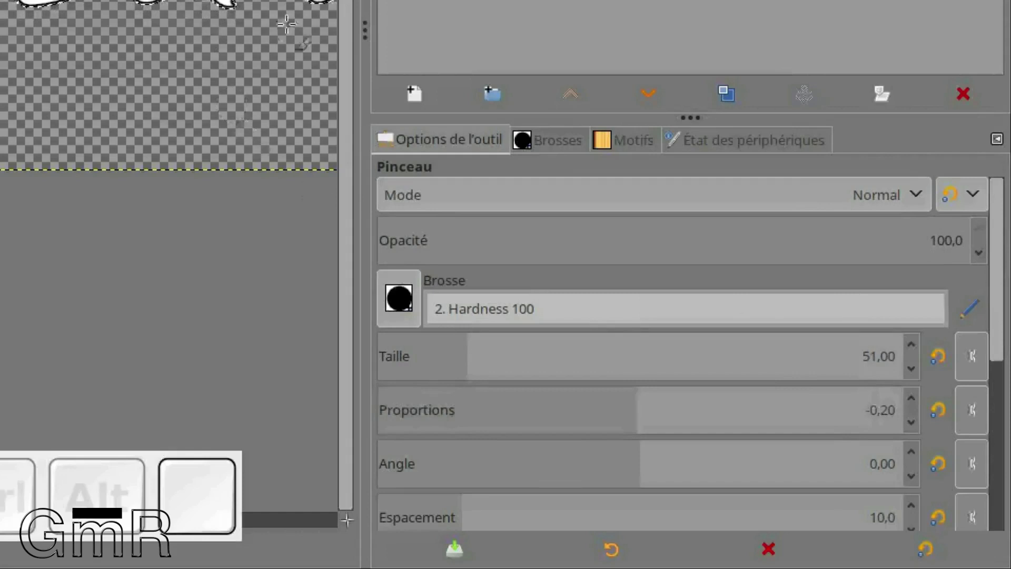
pyautogui.click(467, 356)
pyautogui.moveTo(467, 356); pyautogui.dragTo(486, 354)
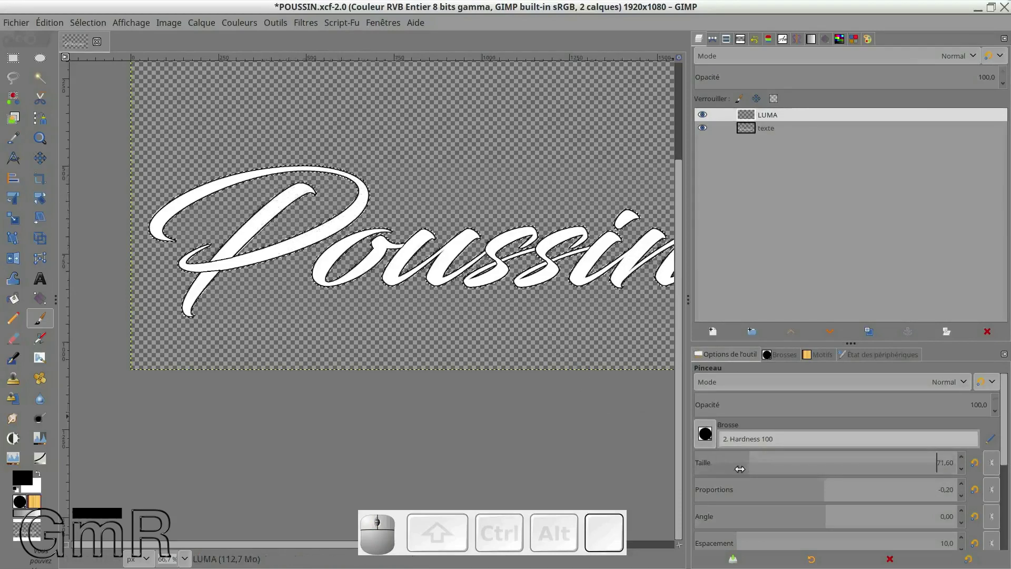
pyautogui.moveTo(747, 463); pyautogui.dragTo(759, 464)
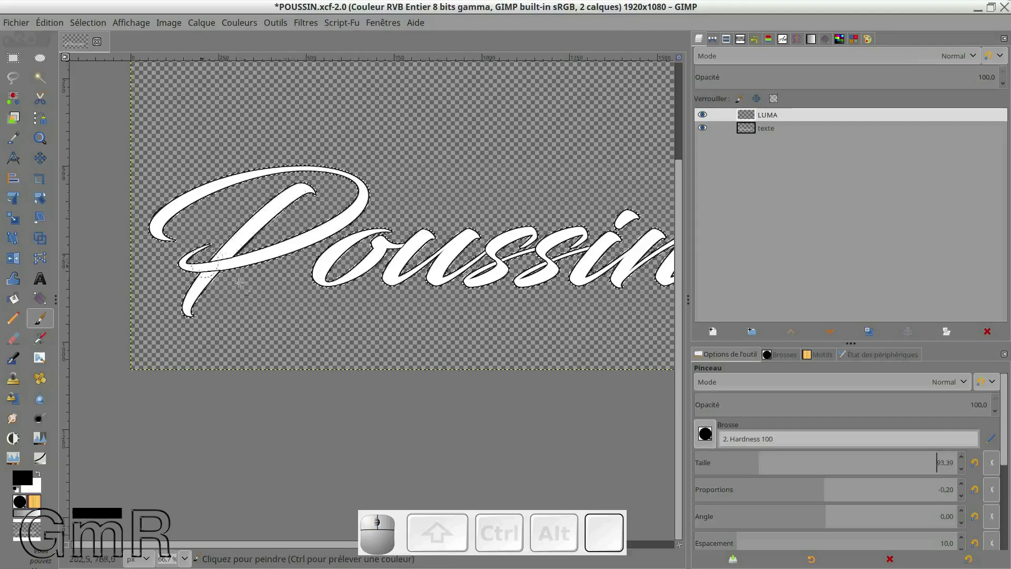
# - Restore the brush proportions to 0, then reset the brush size and raise it to about 95
pyautogui.scroll(-1, 819, 500)
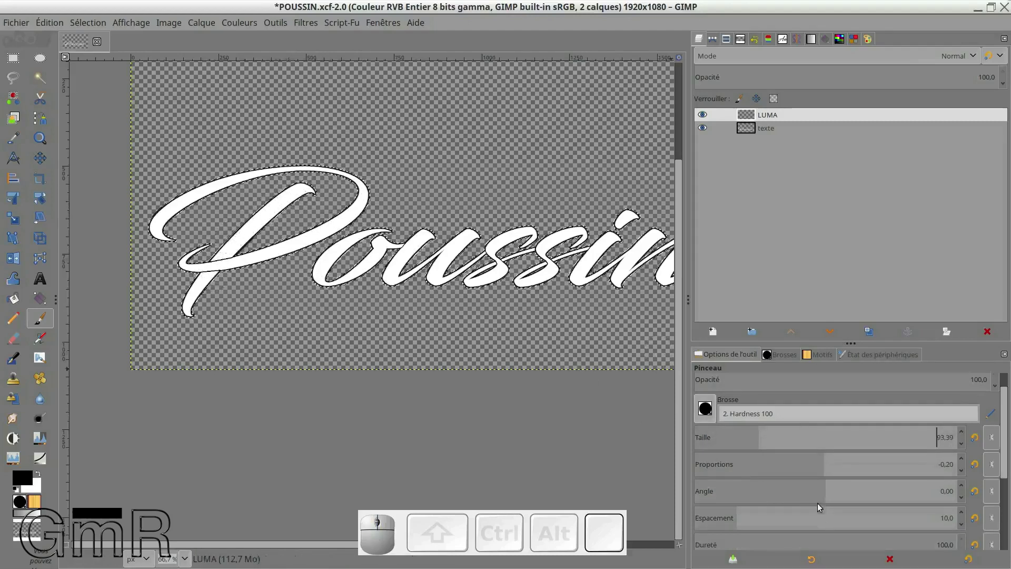
pyautogui.scroll(-1, 819, 507)
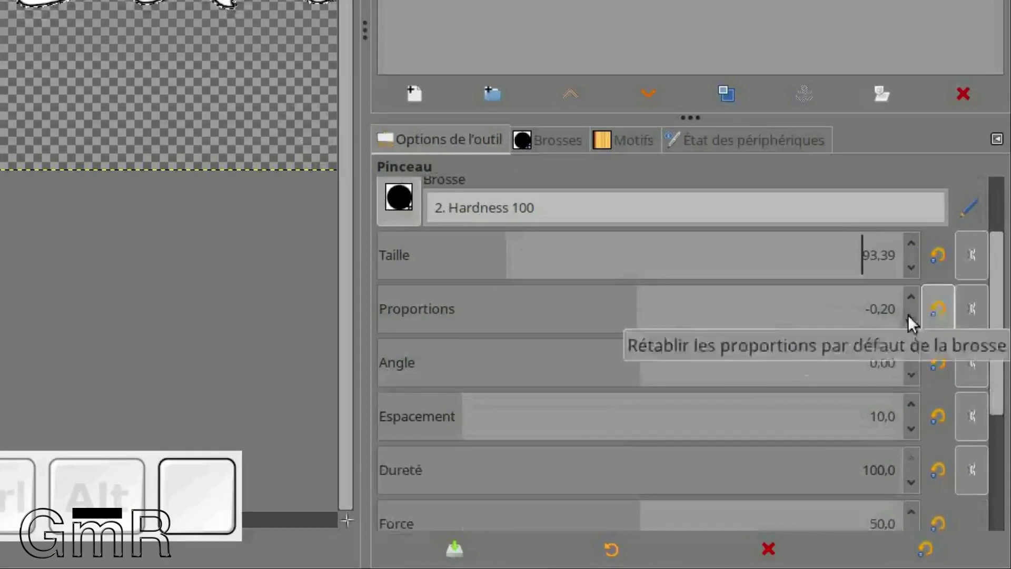
pyautogui.moveTo(893, 311); pyautogui.dragTo(836, 310)
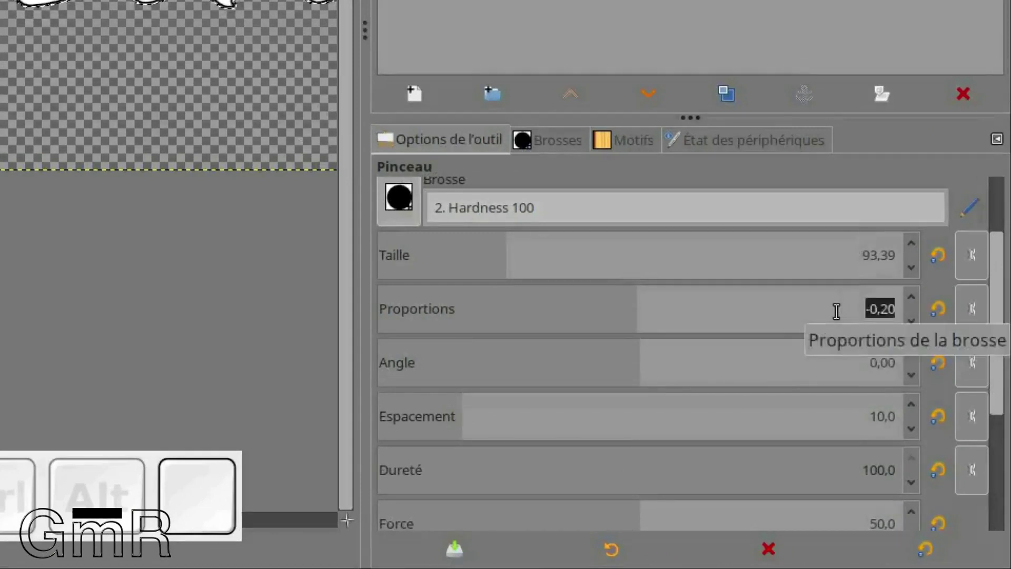
pyautogui.write('0')
pyautogui.press('Return')
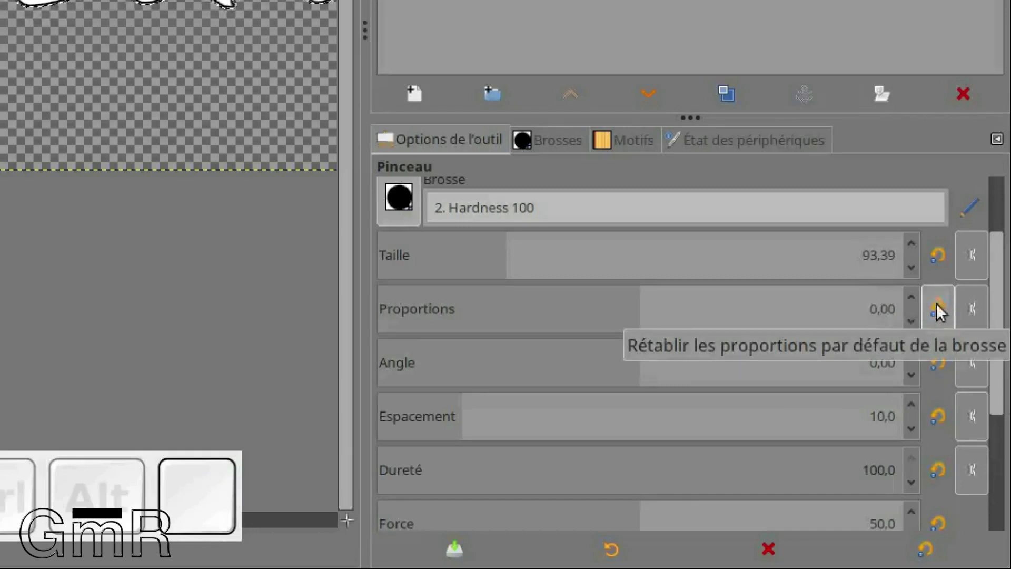
pyautogui.click(936, 257)
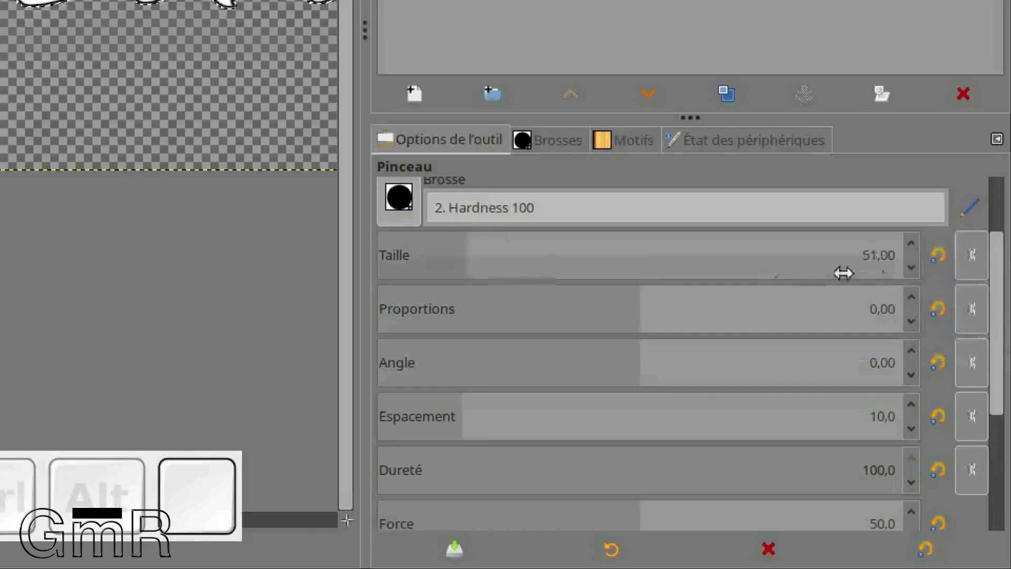
pyautogui.moveTo(465, 254); pyautogui.dragTo(697, 271)
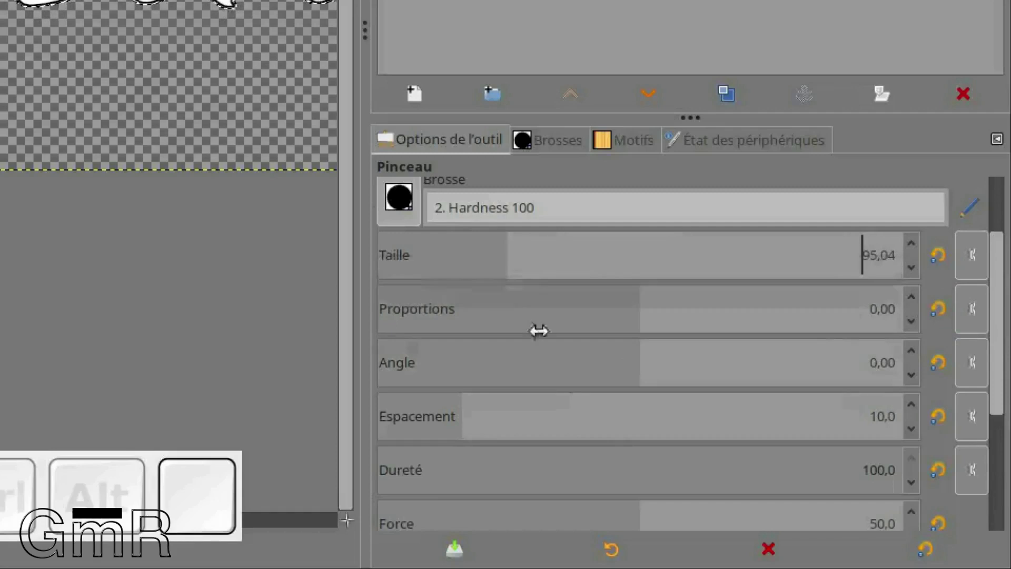
# - Set the brush dynamics to Color From Gradient
pyautogui.scroll(-1, 970, 519)
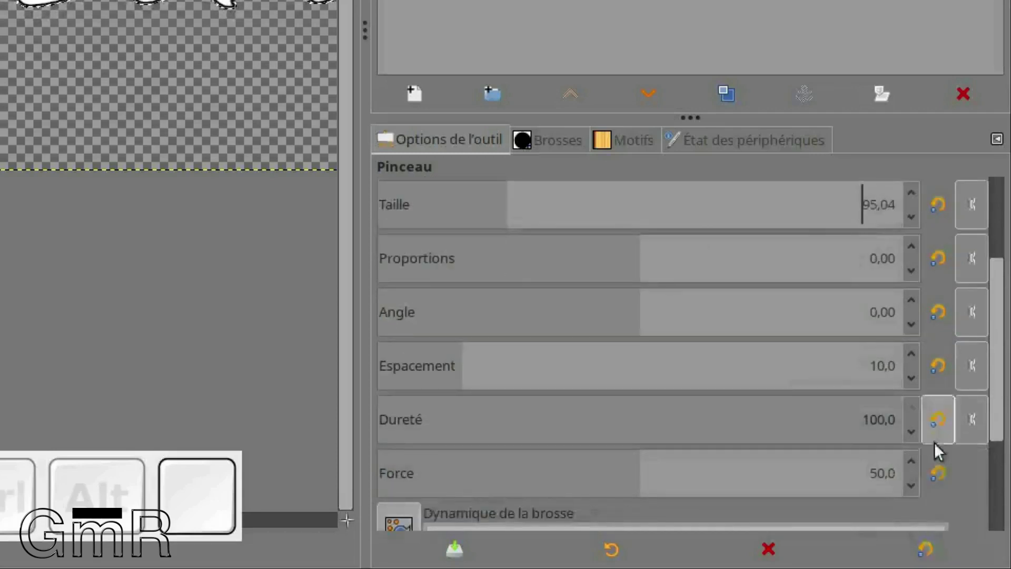
pyautogui.scroll(-3, 981, 458)
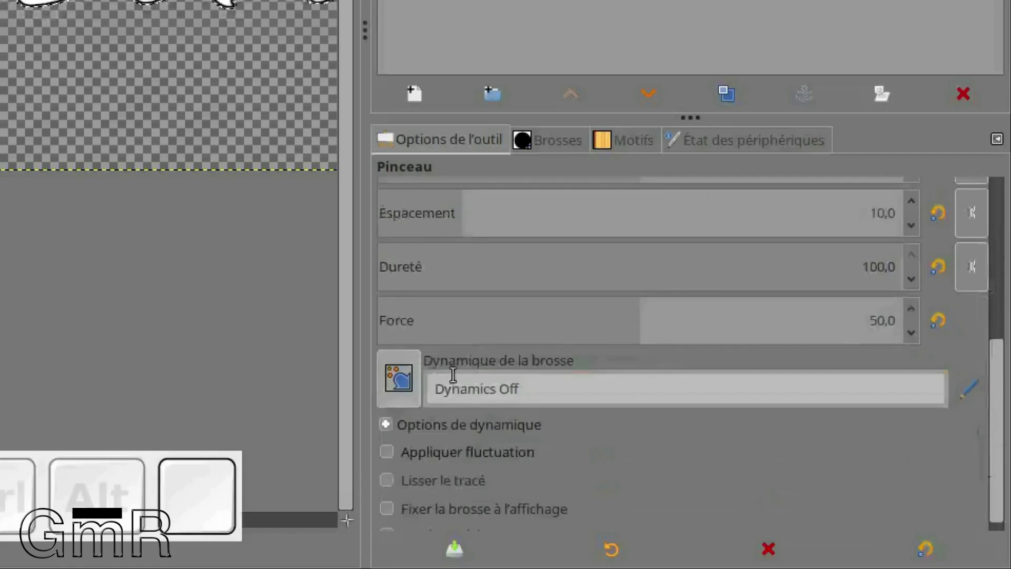
pyautogui.click(399, 379)
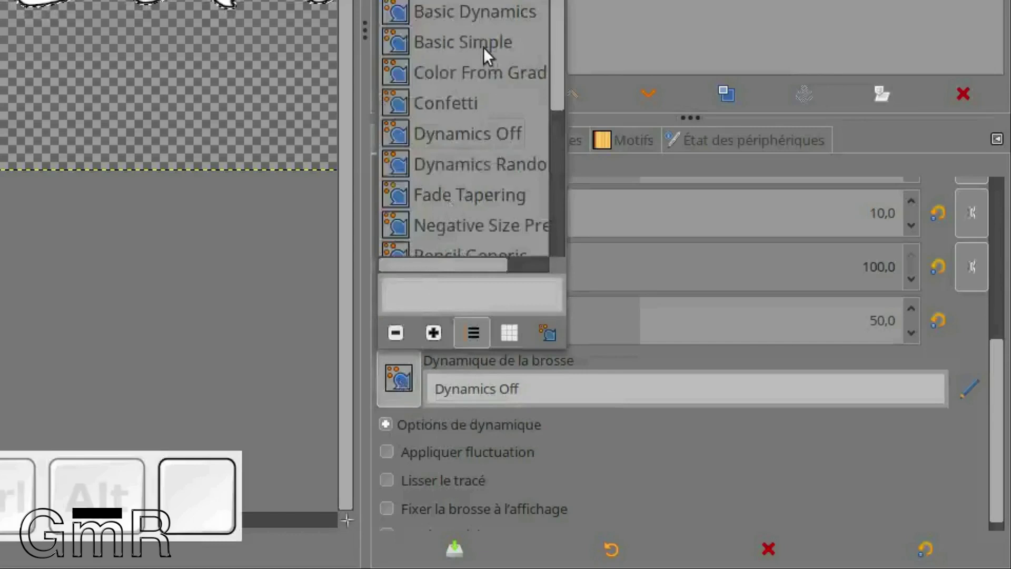
pyautogui.scroll(-1, 477, 137)
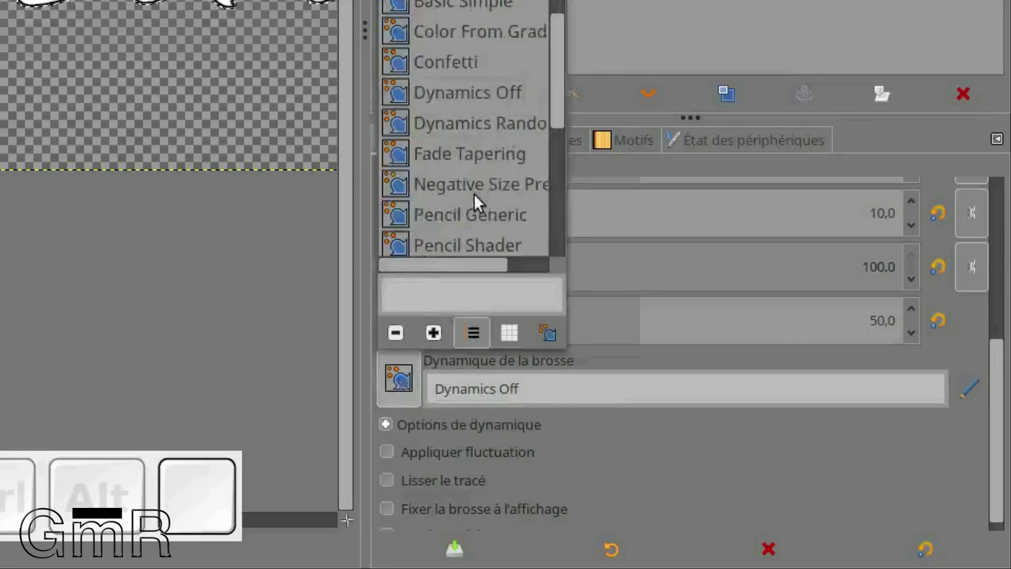
pyautogui.scroll(-4, 500, 216)
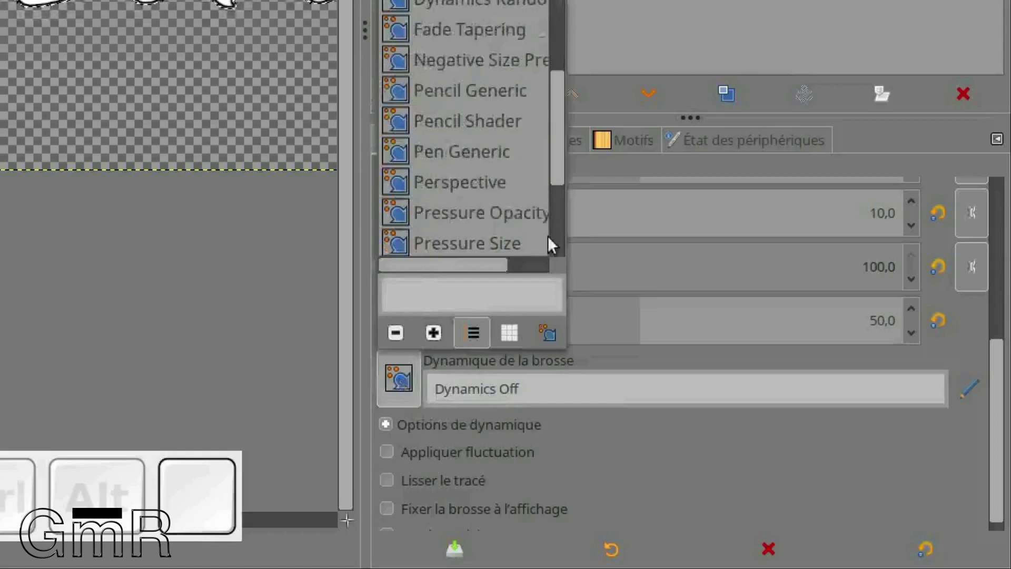
pyautogui.scroll(-5, 508, 233)
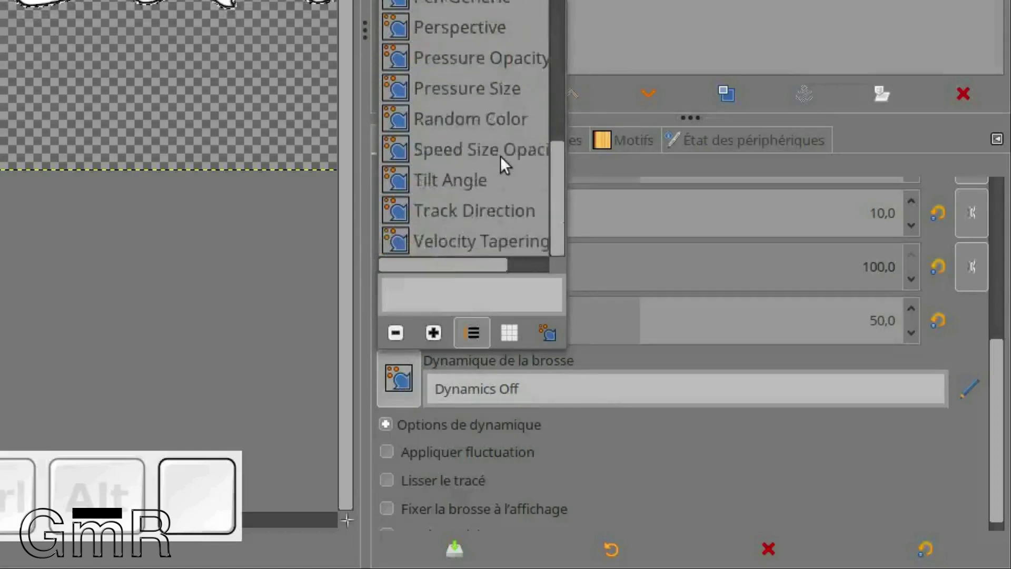
pyautogui.scroll(11, 482, 241)
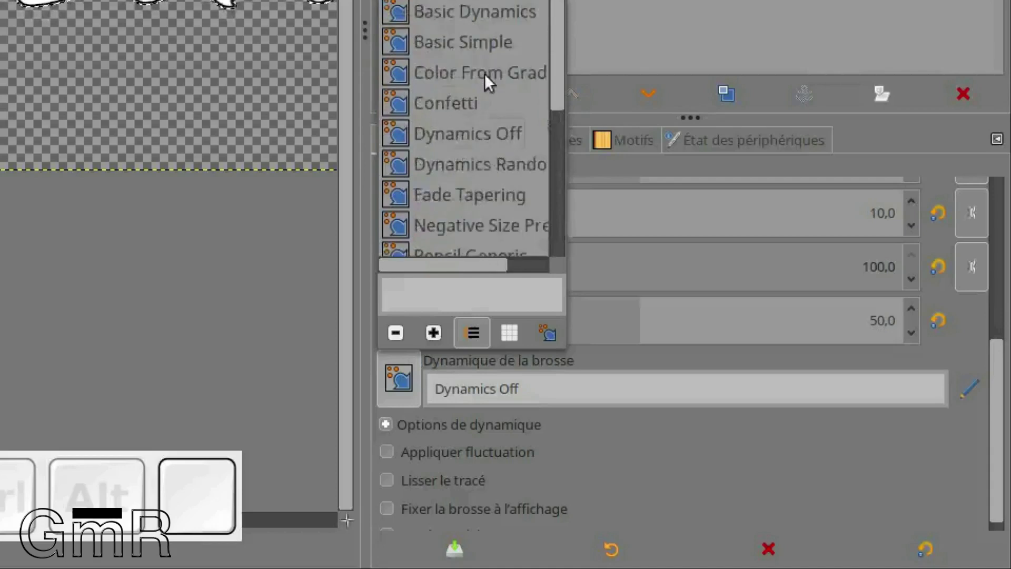
pyautogui.click(456, 73)
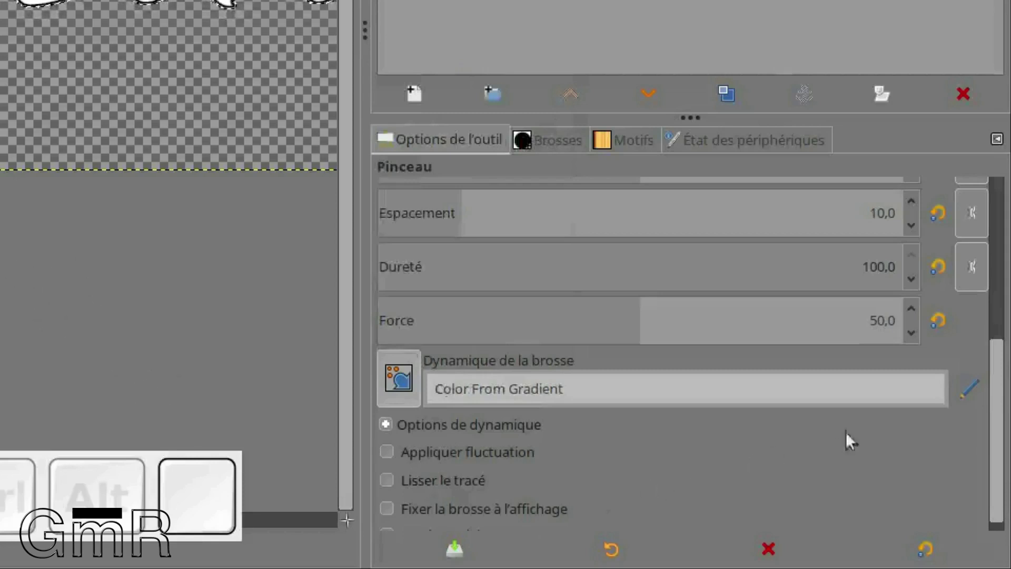
# - Expand the dynamics options and set the fade length to 10000 px
pyautogui.scroll(-1, 1003, 369)
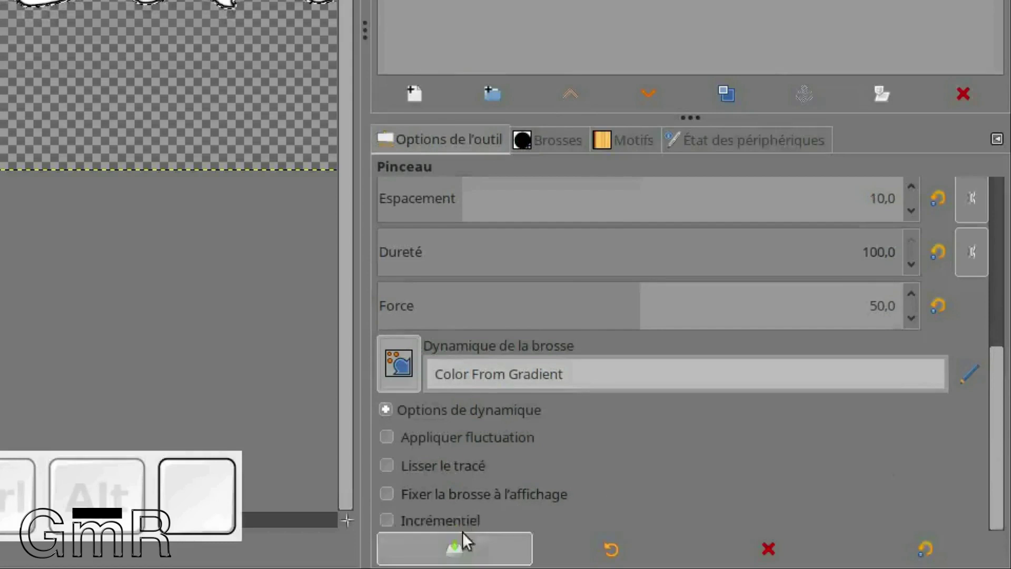
pyautogui.click(384, 410)
pyautogui.moveTo(429, 470); pyautogui.dragTo(1005, 477)
pyautogui.click(872, 468)
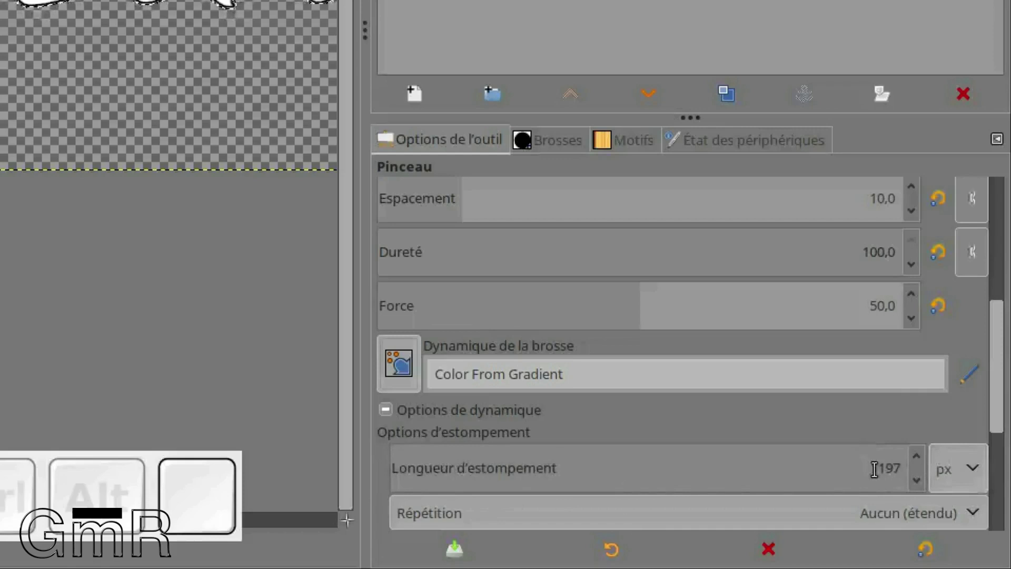
pyautogui.write('10')
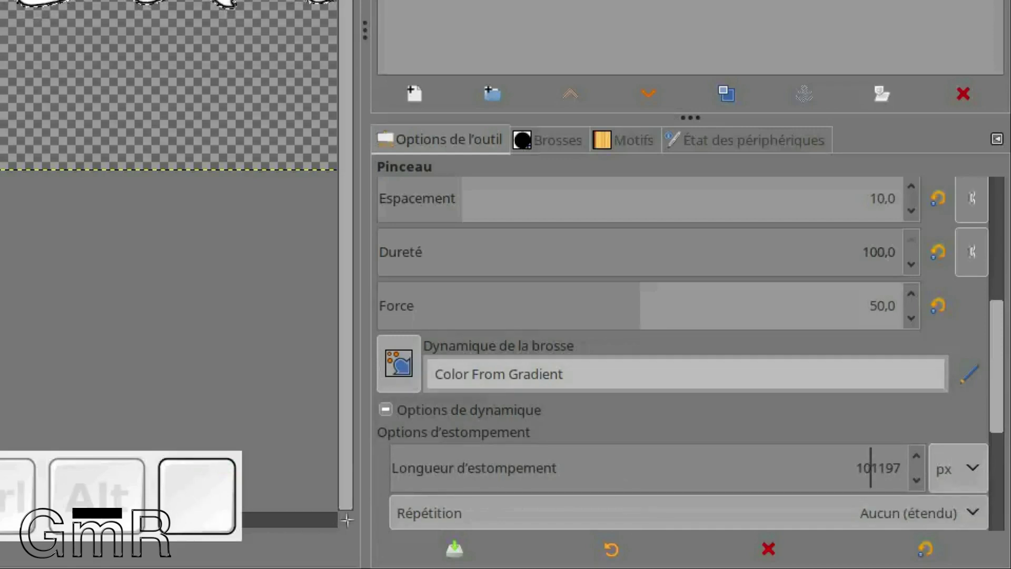
pyautogui.write('00')
pyautogui.press('Delete')
pyautogui.press('Delete')
pyautogui.press('Delete')
pyautogui.press('Delete')
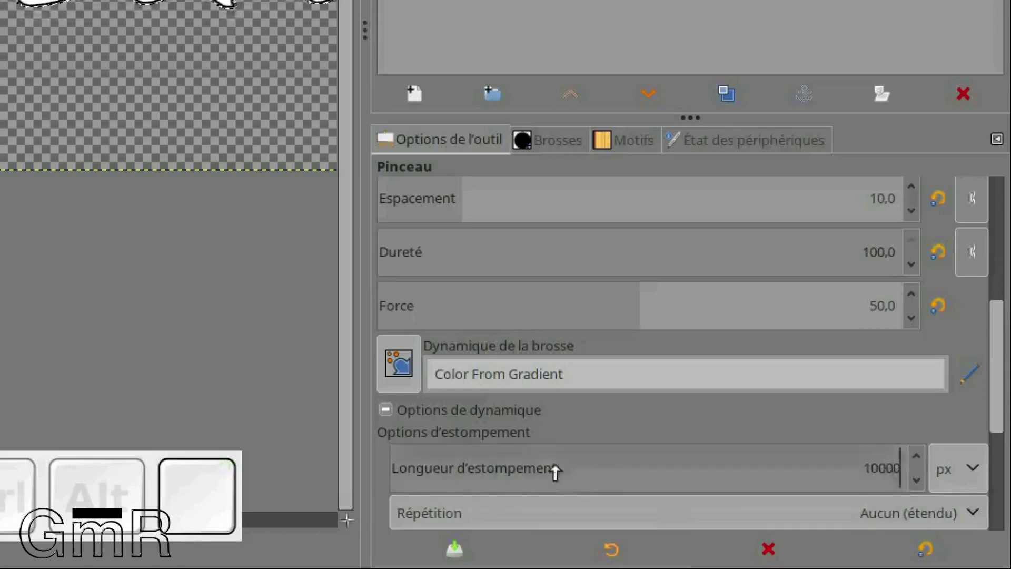
# - Choose the PP vers AP (RVB) gradient for the brush colour and turn on the fade's Inverser option
pyautogui.moveTo(999, 340); pyautogui.dragTo(995, 422)
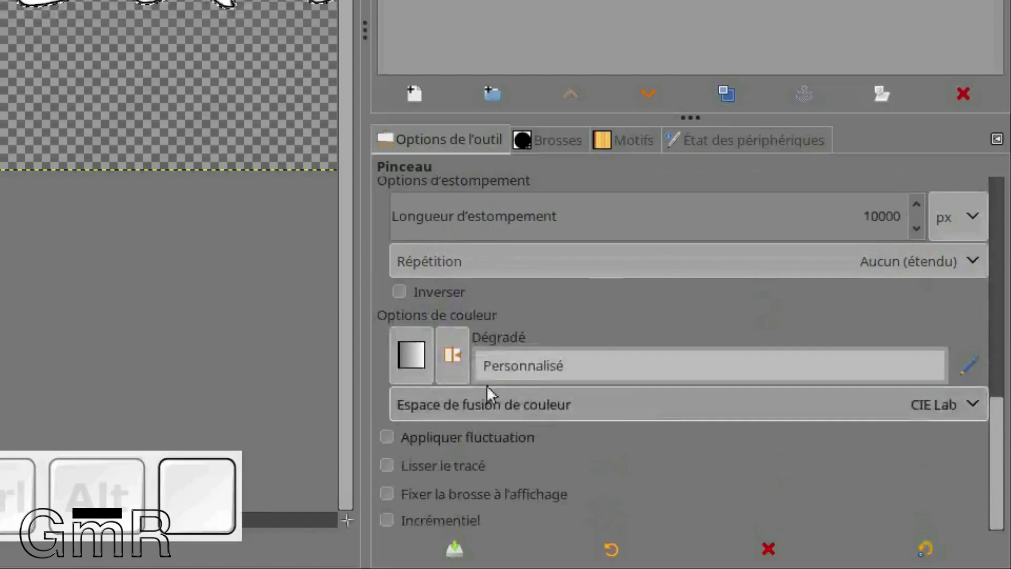
pyautogui.click(407, 361)
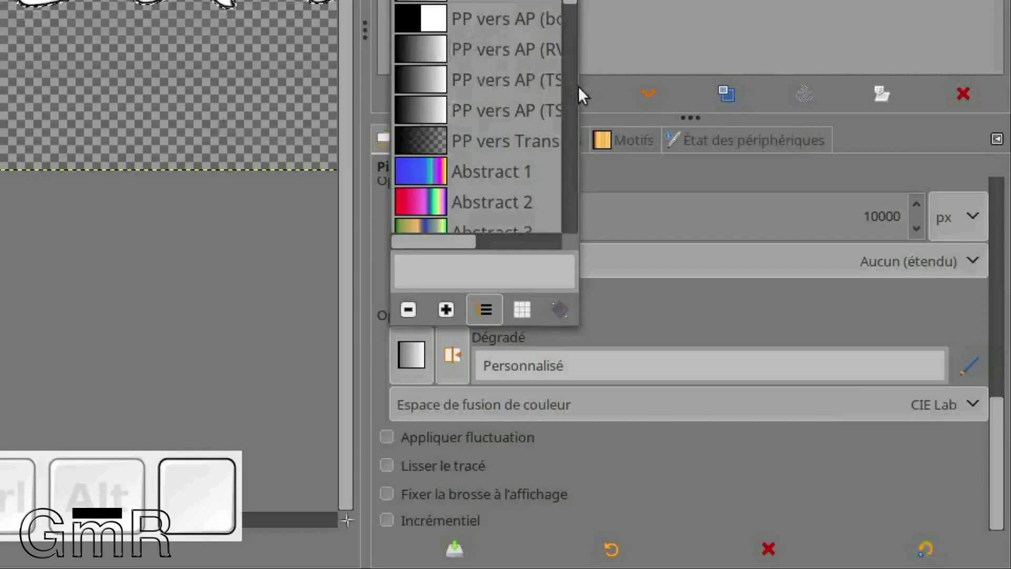
pyautogui.doubleClick(421, 60)
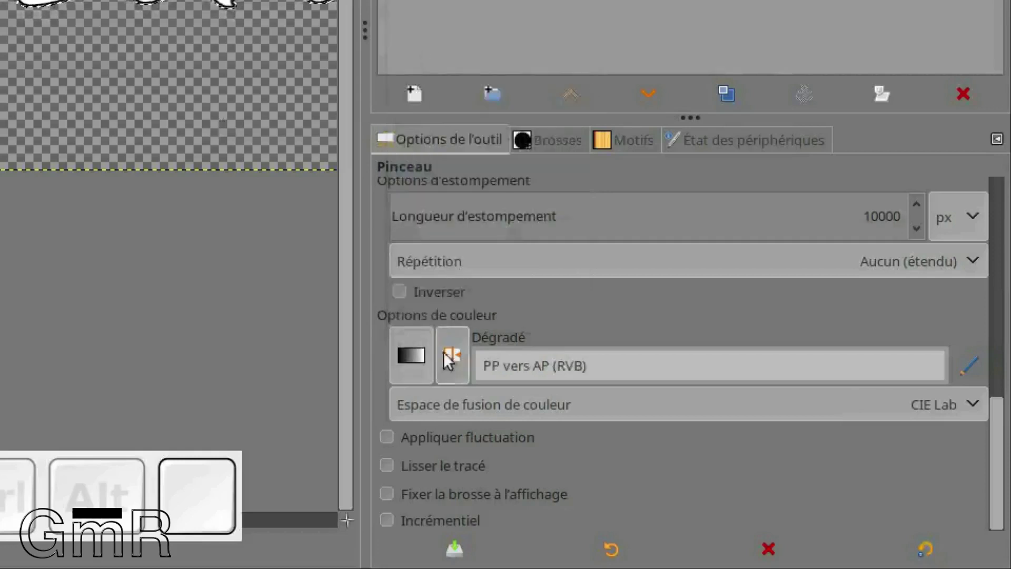
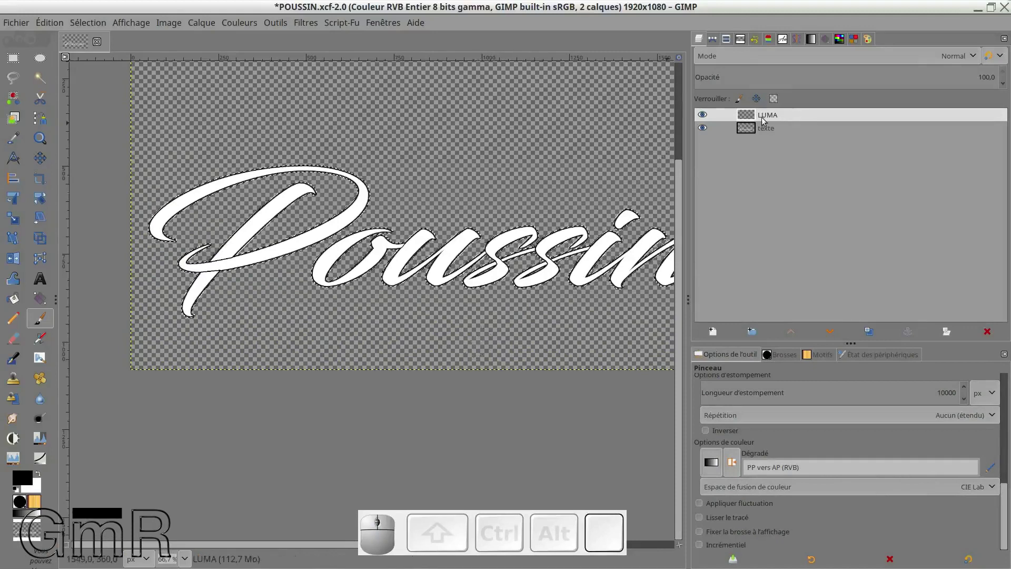
pyautogui.moveTo(465, 319)
pyautogui.mouseDown()
pyautogui.moveTo(356, 361)
pyautogui.moveTo(401, 371)
pyautogui.mouseUp()
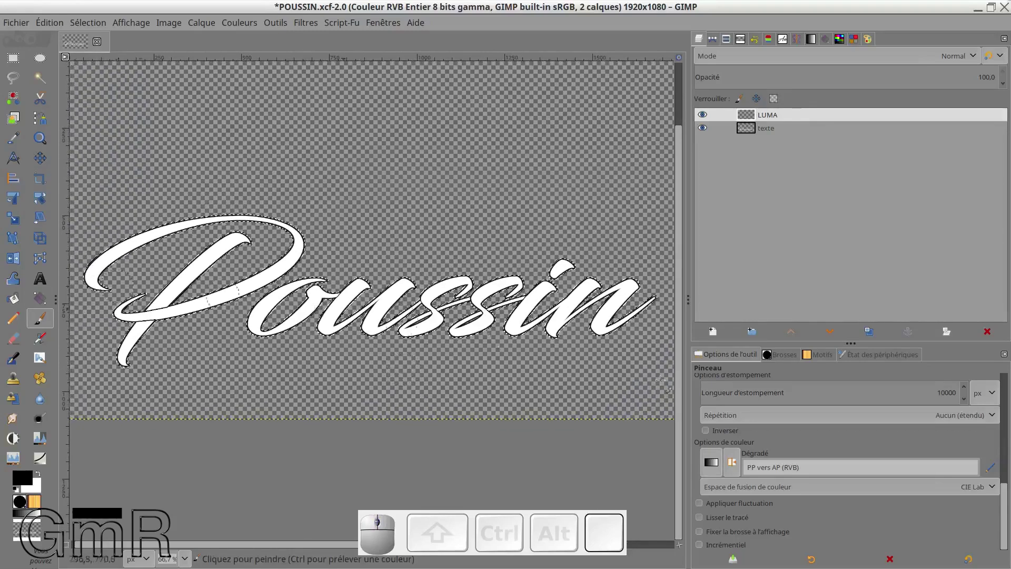
pyautogui.click(705, 431)
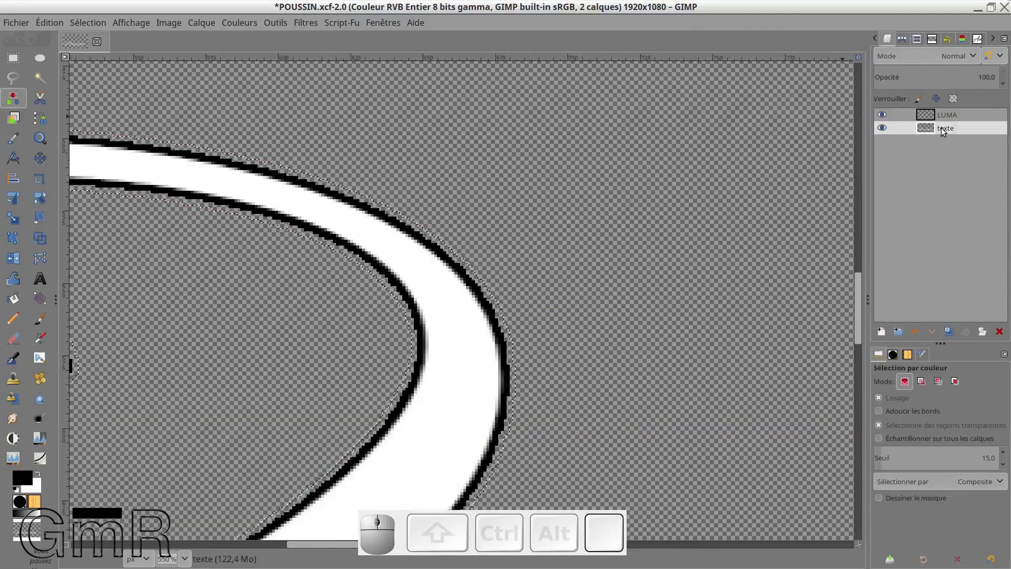
# - Widen the layers area, lock the texte layer's pixels, position and alpha channel, and make LUMA the active layer
pyautogui.moveTo(869, 167); pyautogui.dragTo(727, 174)
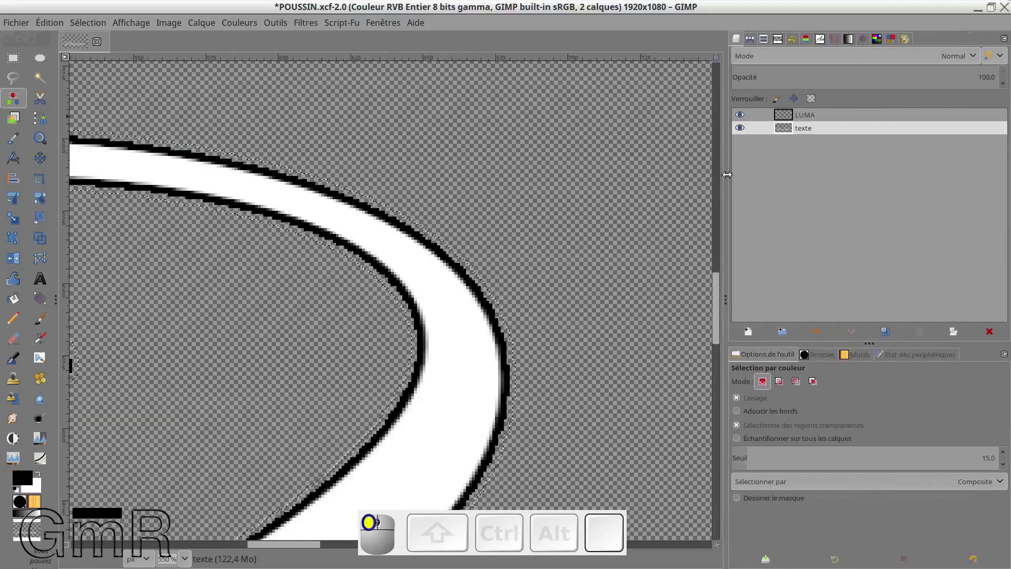
pyautogui.click(776, 103)
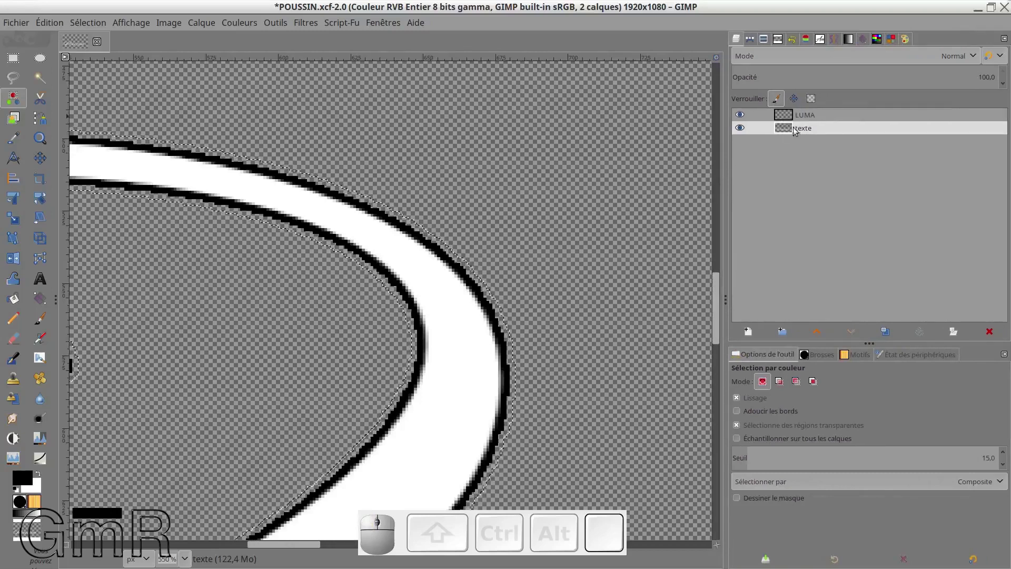
pyautogui.click(795, 101)
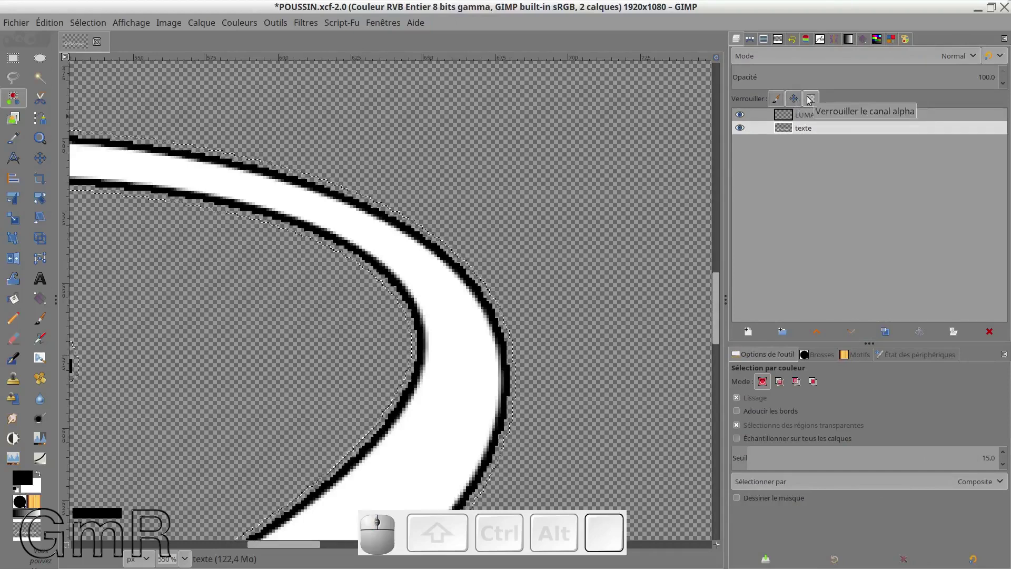
pyautogui.click(810, 100)
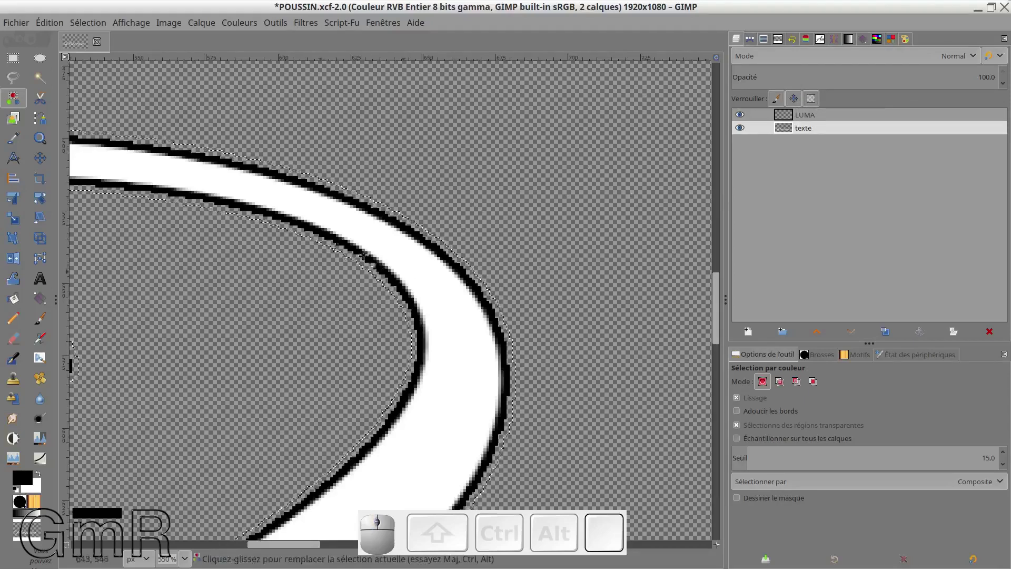
pyautogui.click(788, 117)
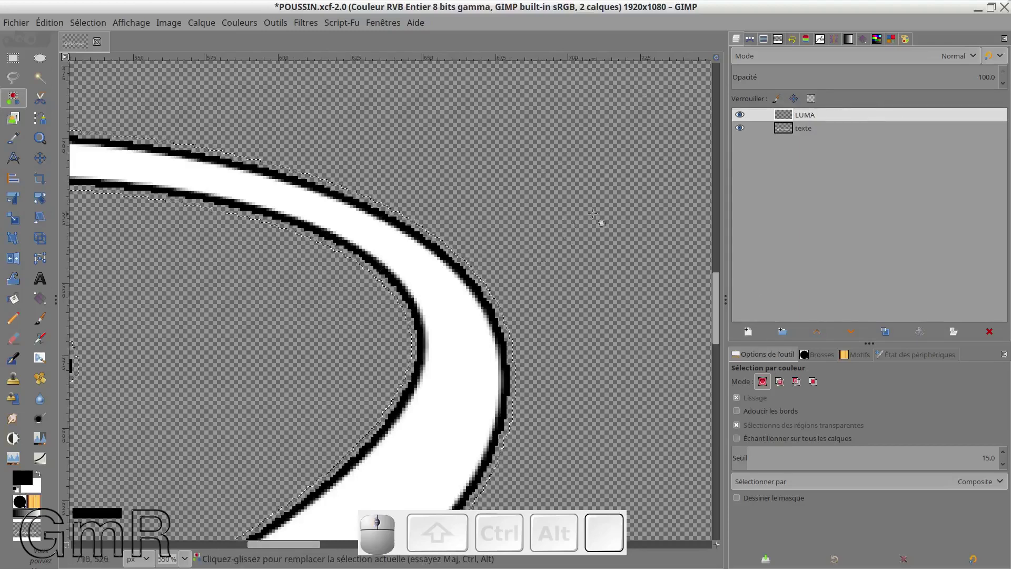
pyautogui.press('Tab')
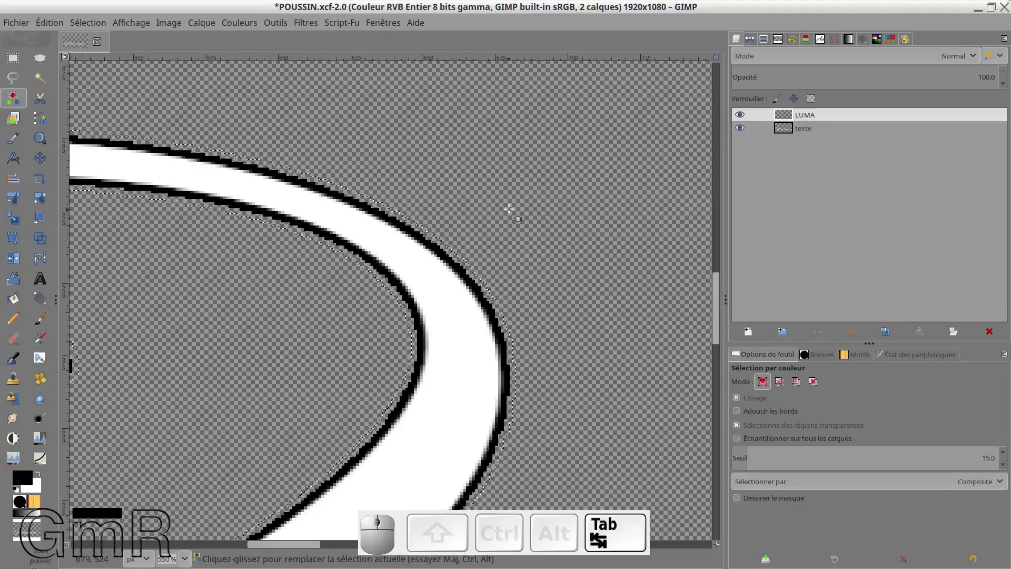
# - Hide the side docks and frame the entire Poussin lettering in the enlarged canvas area at 100% zoom
pyautogui.press('Tab')
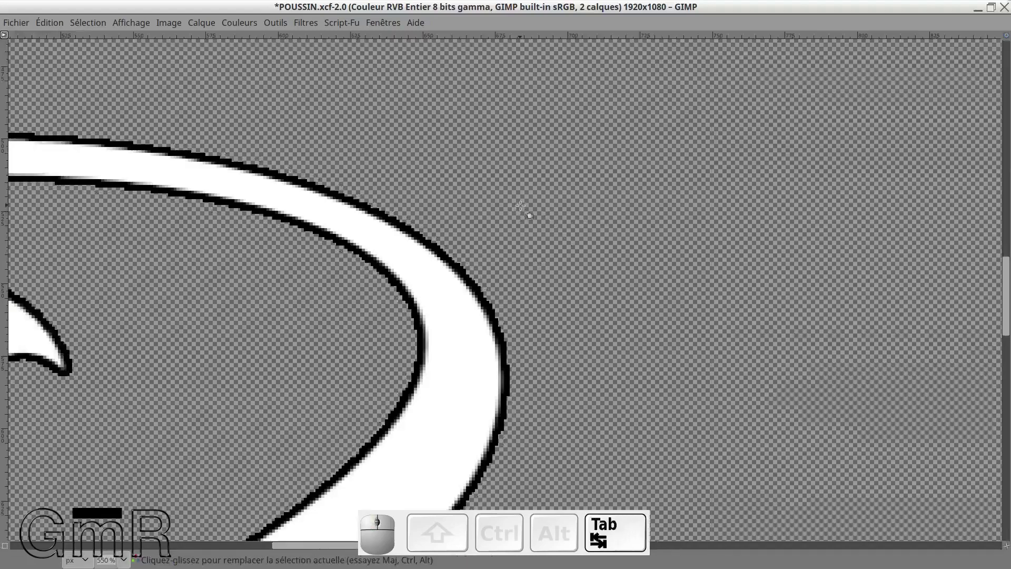
pyautogui.scroll(-3, 504, 208)
pyautogui.scroll(-3, 504, 209)
pyautogui.press('ctrl')
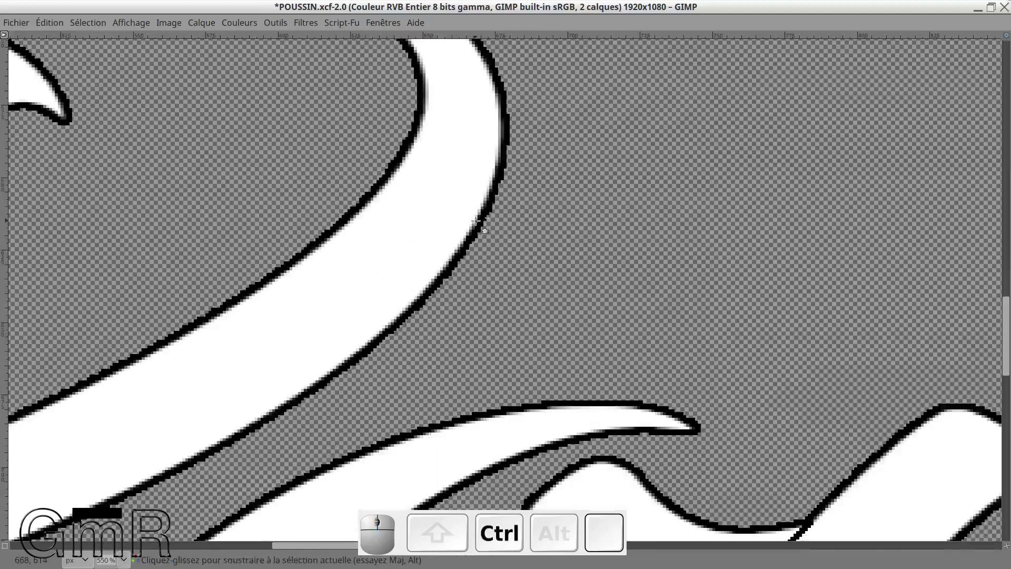
pyautogui.scroll(-7, 476, 222)
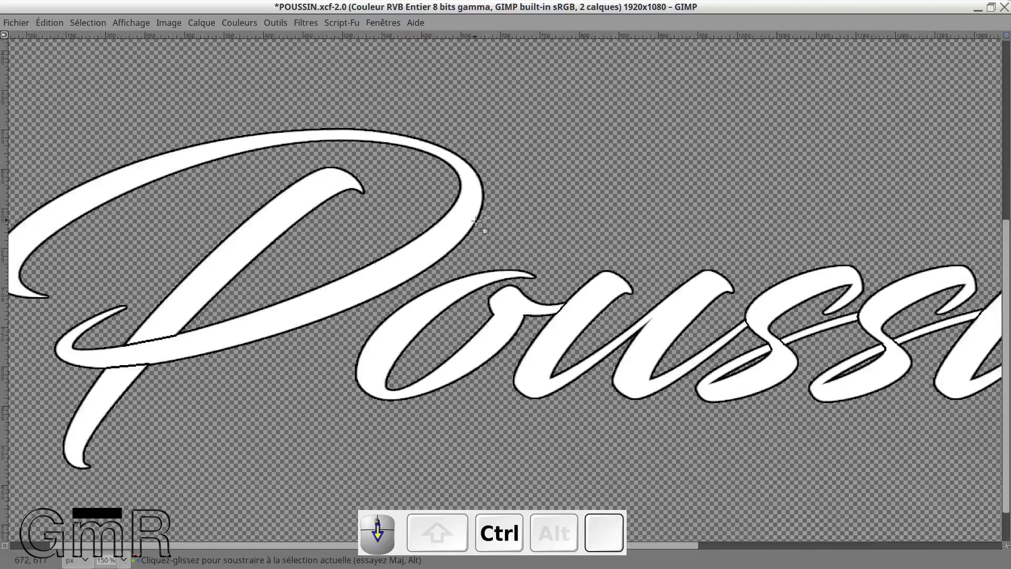
pyautogui.scroll(1, 538, 232)
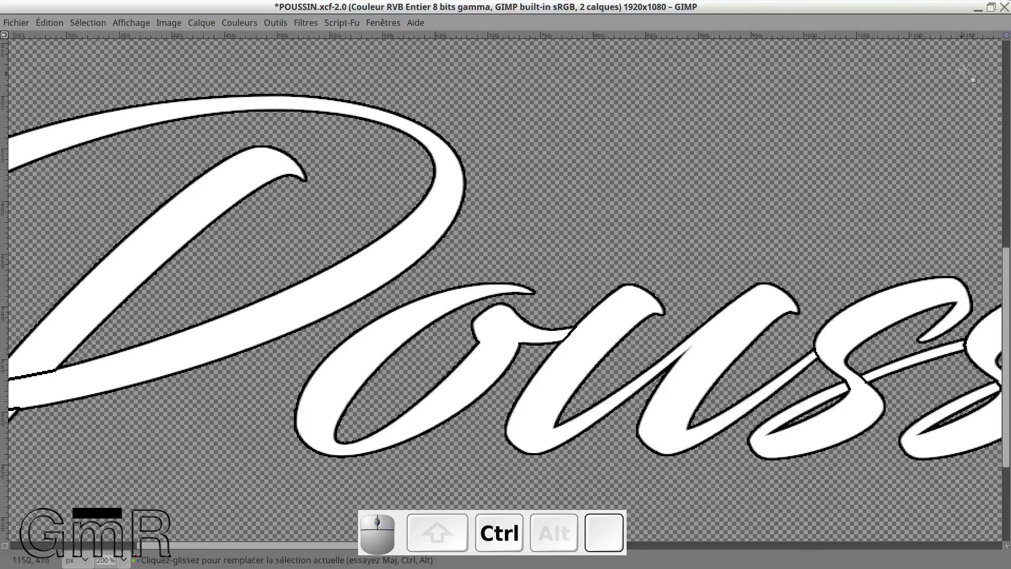
pyautogui.click(1006, 37)
pyautogui.click(1007, 38)
pyautogui.rightClick(1007, 38)
pyautogui.click(1007, 37)
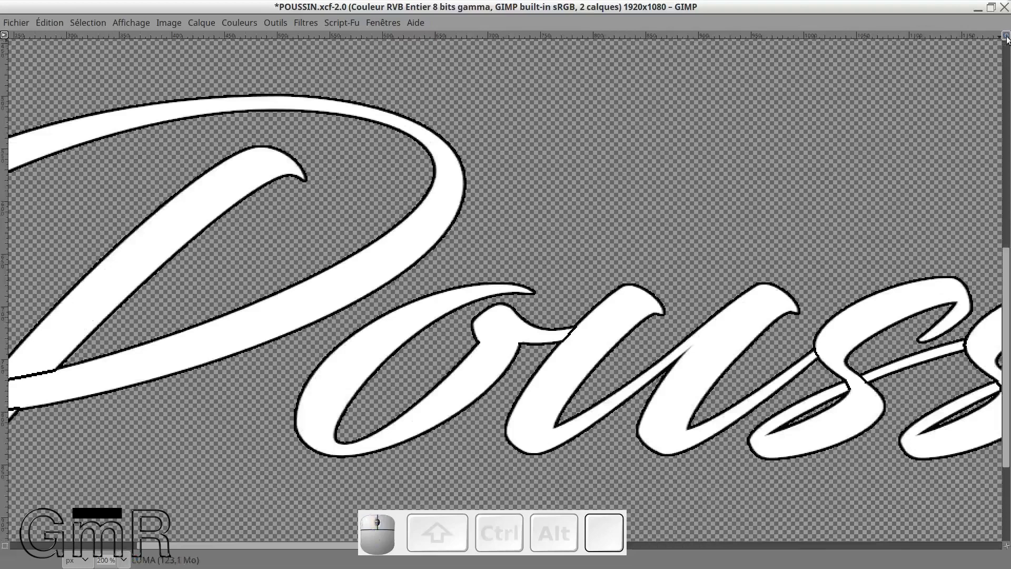
pyautogui.scroll(-1, 772, 146)
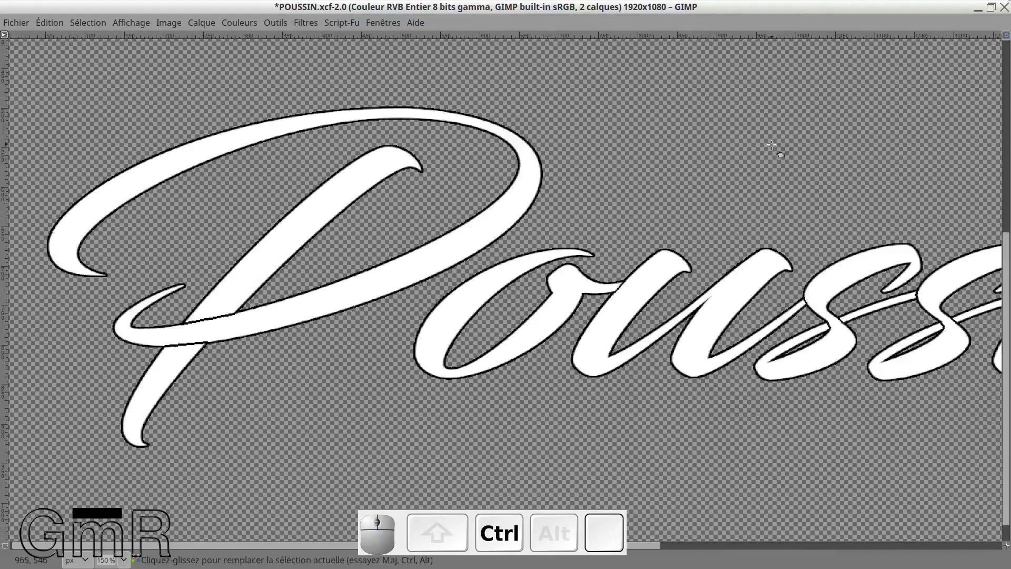
pyautogui.moveTo(770, 149); pyautogui.dragTo(552, 217)
pyautogui.scroll(-1, 703, 153)
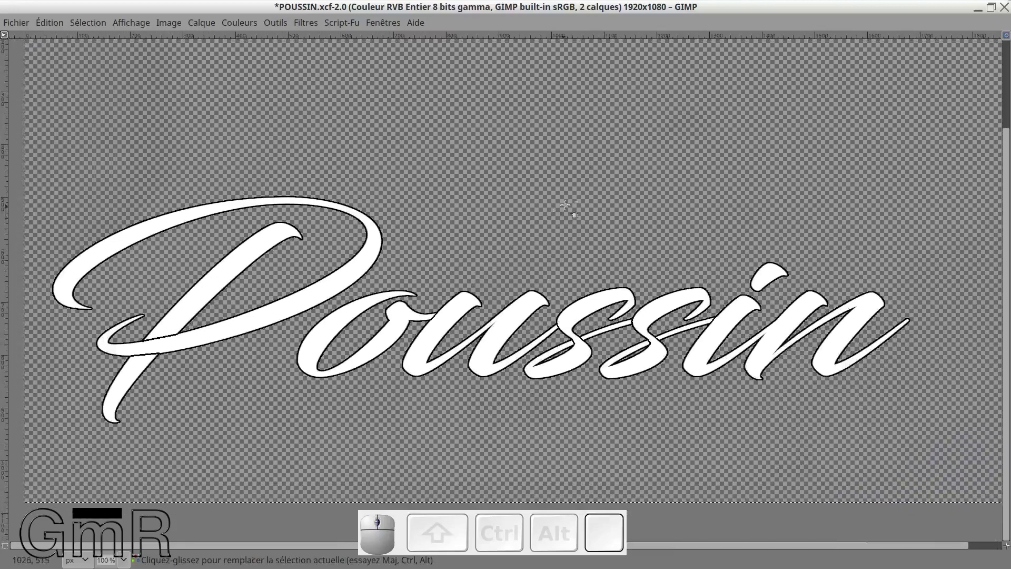
pyautogui.scroll(1, 565, 205)
pyautogui.scroll(-1, 565, 206)
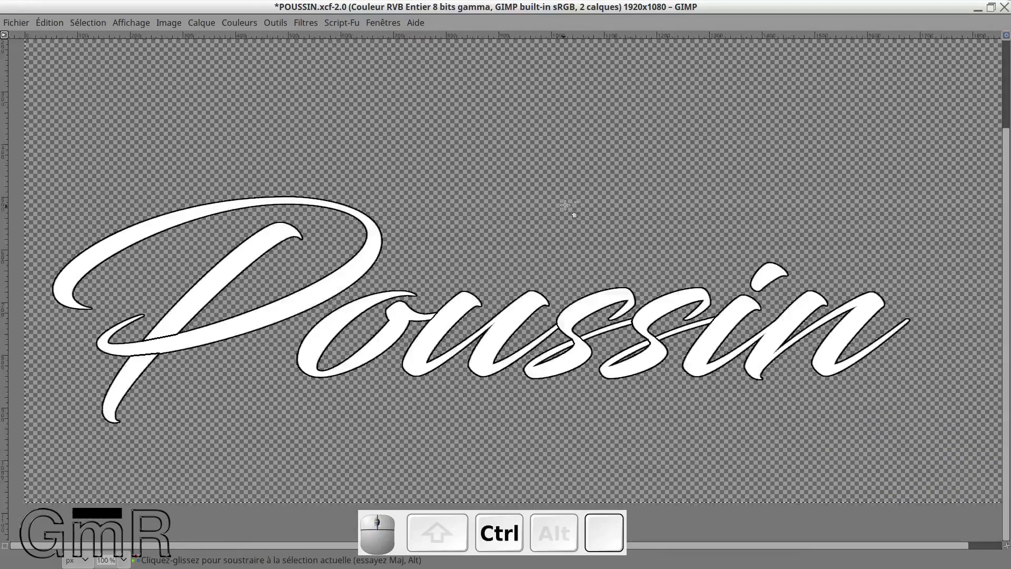
pyautogui.moveTo(562, 207); pyautogui.dragTo(568, 229)
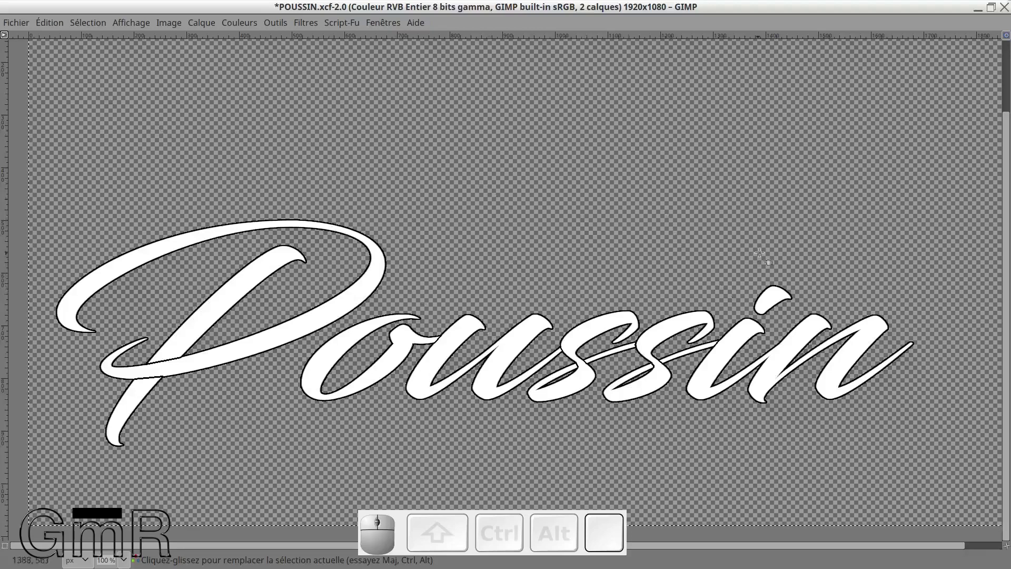
pyautogui.moveTo(627, 274); pyautogui.dragTo(611, 197)
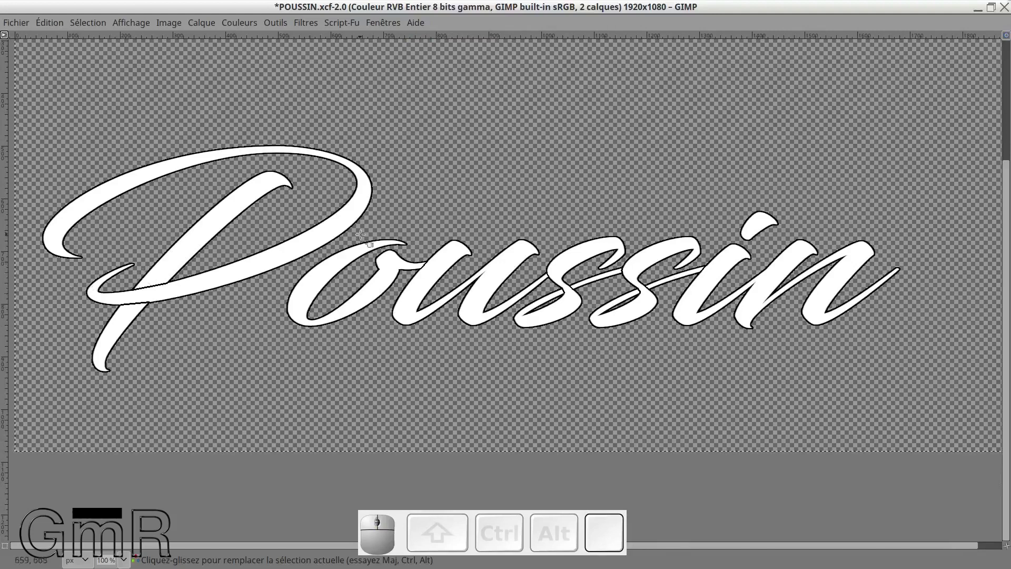
# - Select the Paintbrush, reset its proportions to 0.00 and review its dynamics, fade and gradient settings
pyautogui.press('Tab')
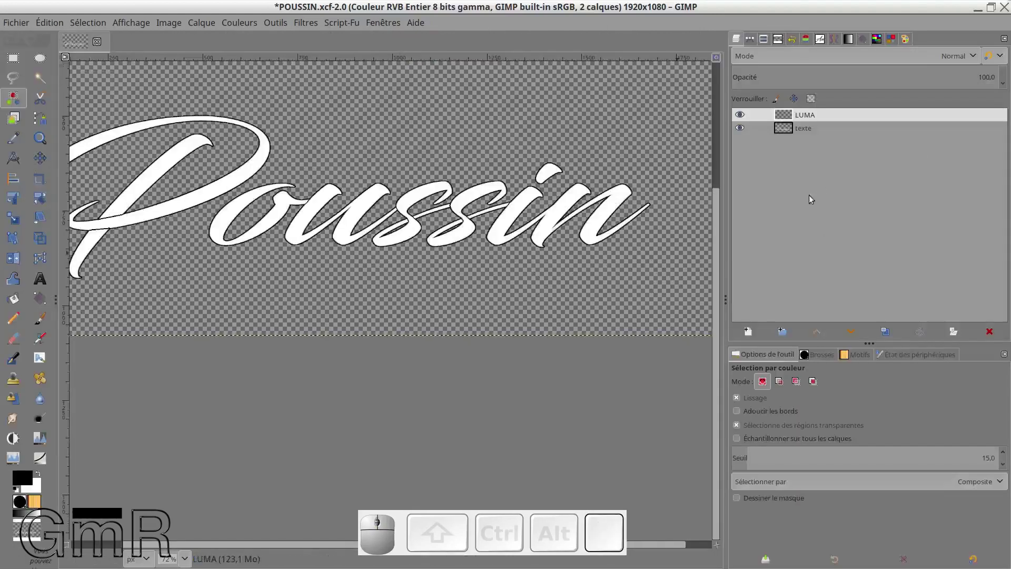
pyautogui.click(40, 318)
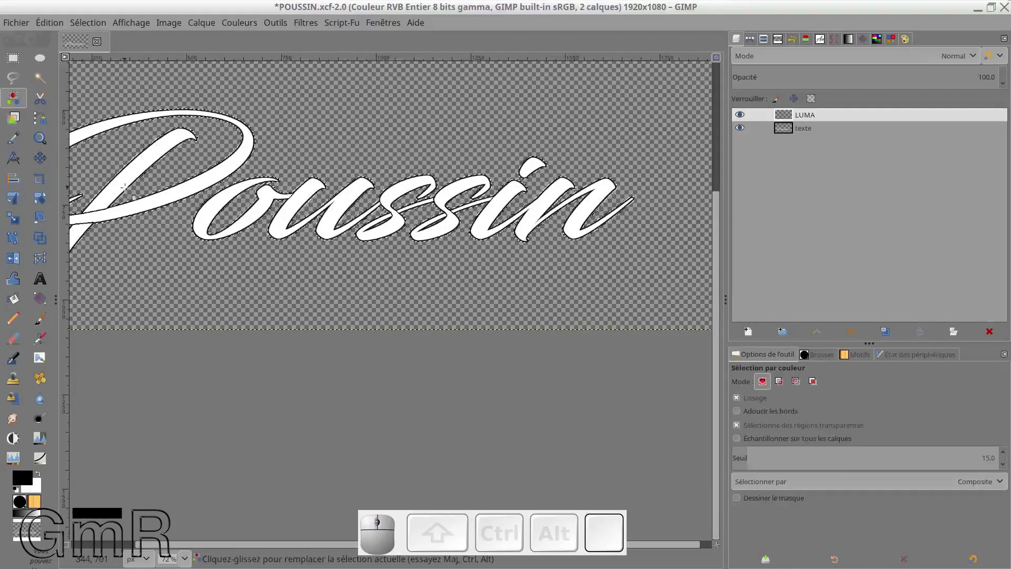
pyautogui.press('p')
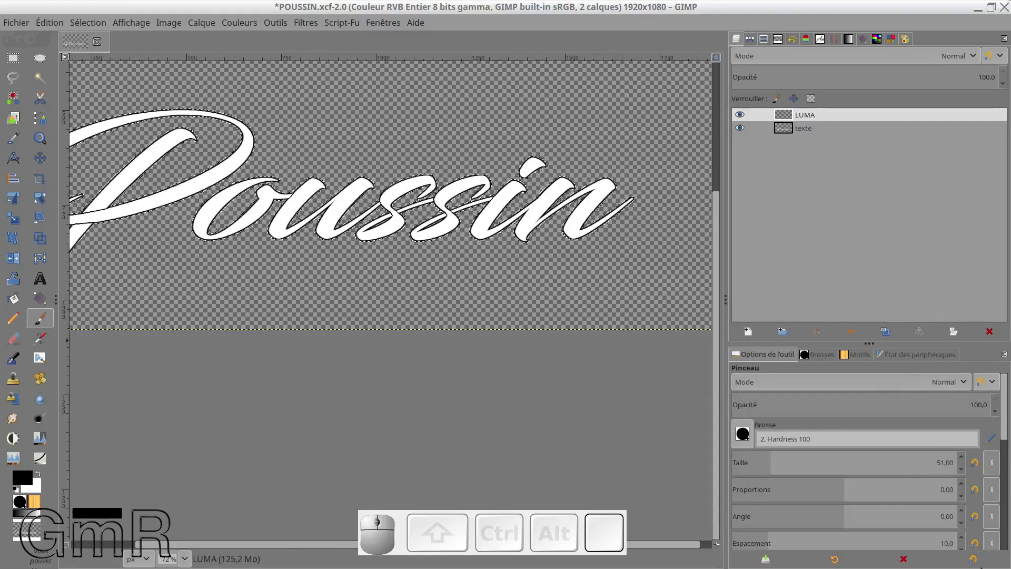
pyautogui.scroll(-2, 814, 490)
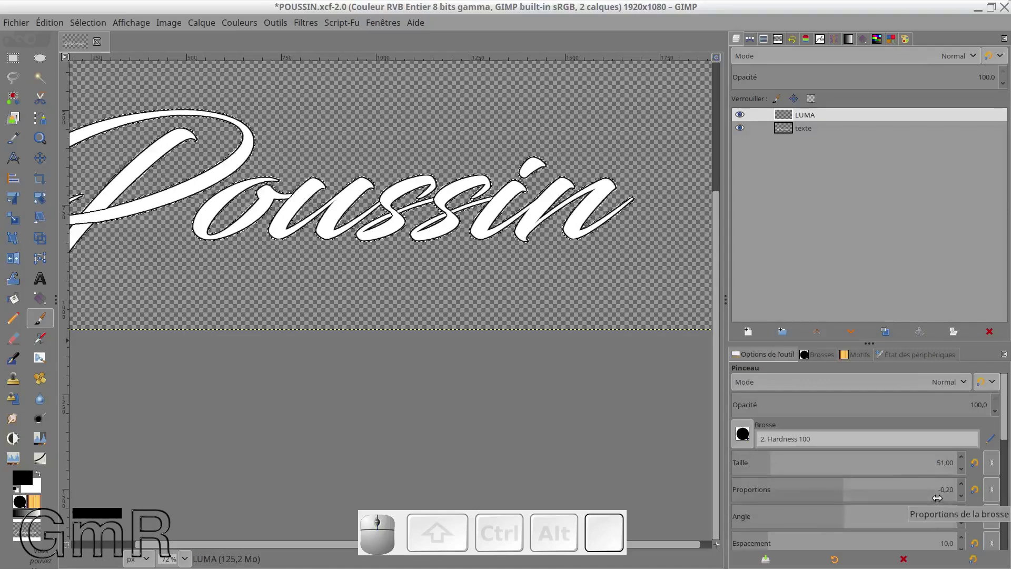
pyautogui.click(974, 489)
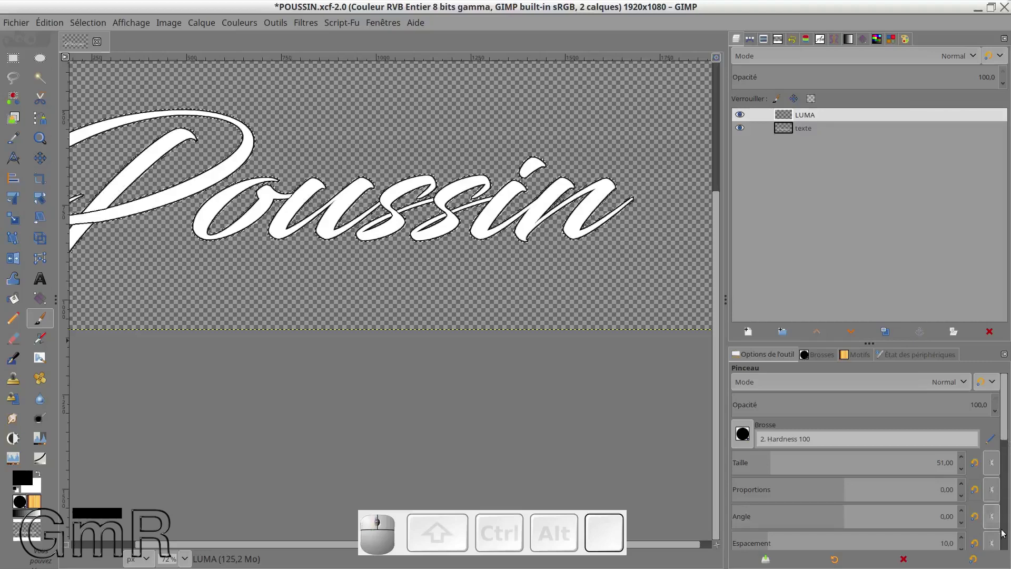
pyautogui.scroll(-4, 1006, 543)
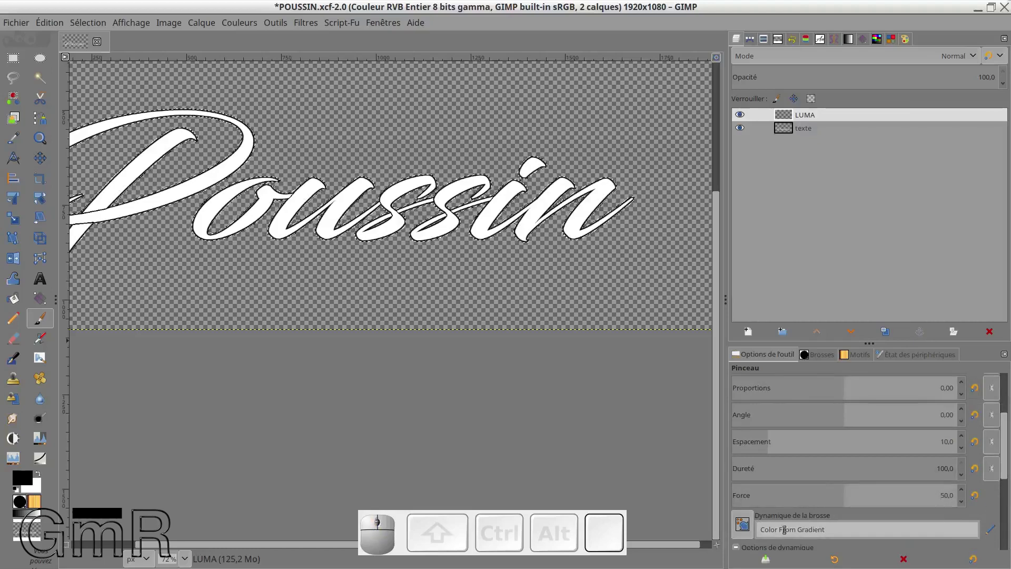
pyautogui.moveTo(1006, 474); pyautogui.dragTo(1006, 474)
pyautogui.scroll(-3, 1007, 474)
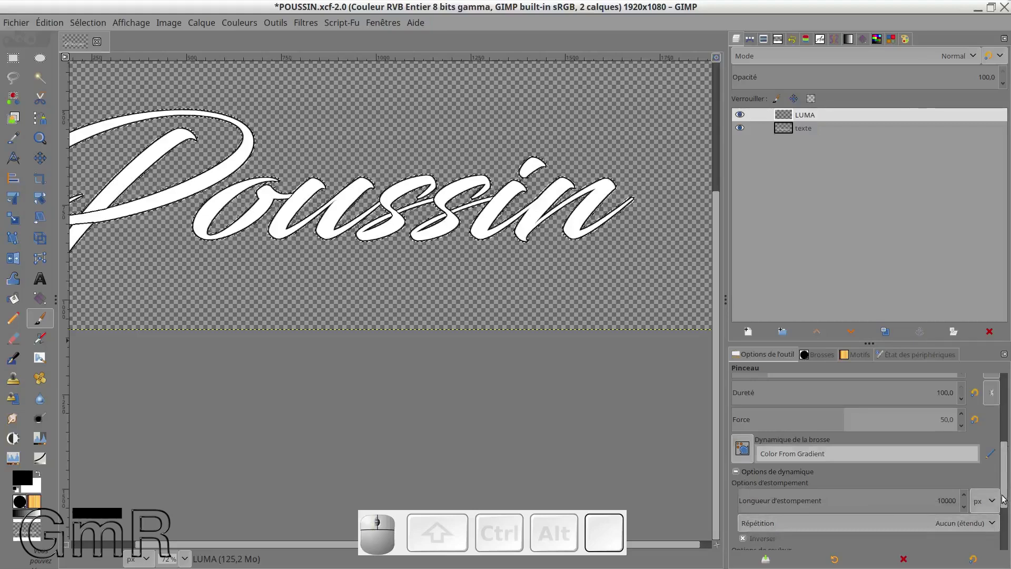
pyautogui.scroll(-4, 907, 533)
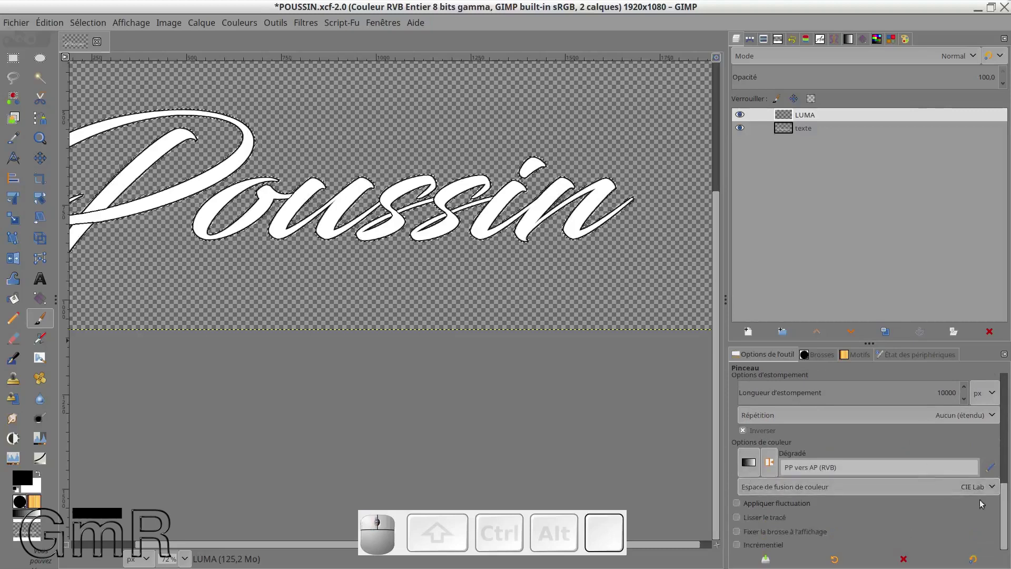
pyautogui.moveTo(1007, 520); pyautogui.dragTo(1002, 543)
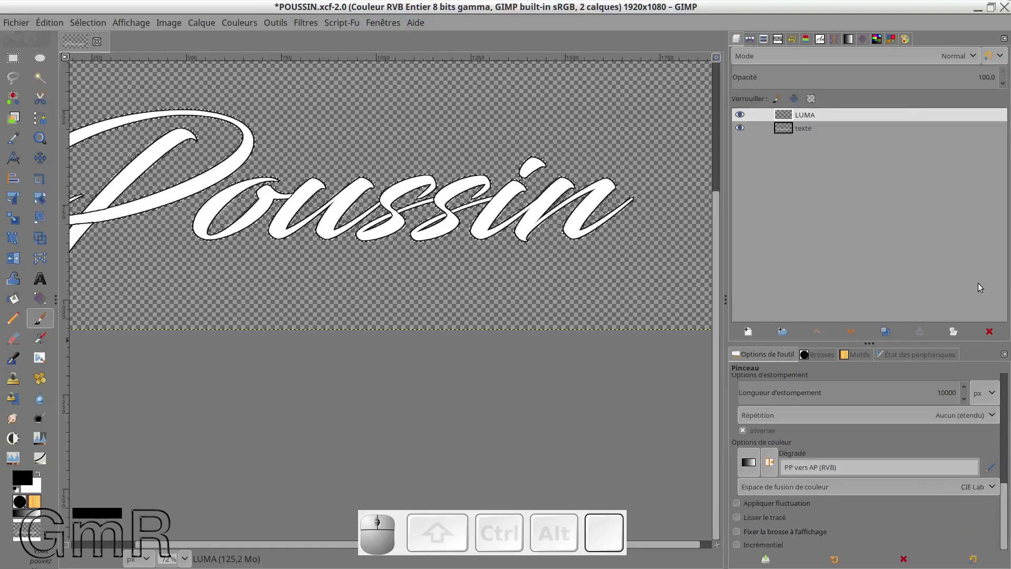
# - With the docks hidden, paint over the whole lettering on the LUMA layer with the gradient Paintbrush, from the final n back to the P's outer loop
pyautogui.hotkey('shift', 'o')
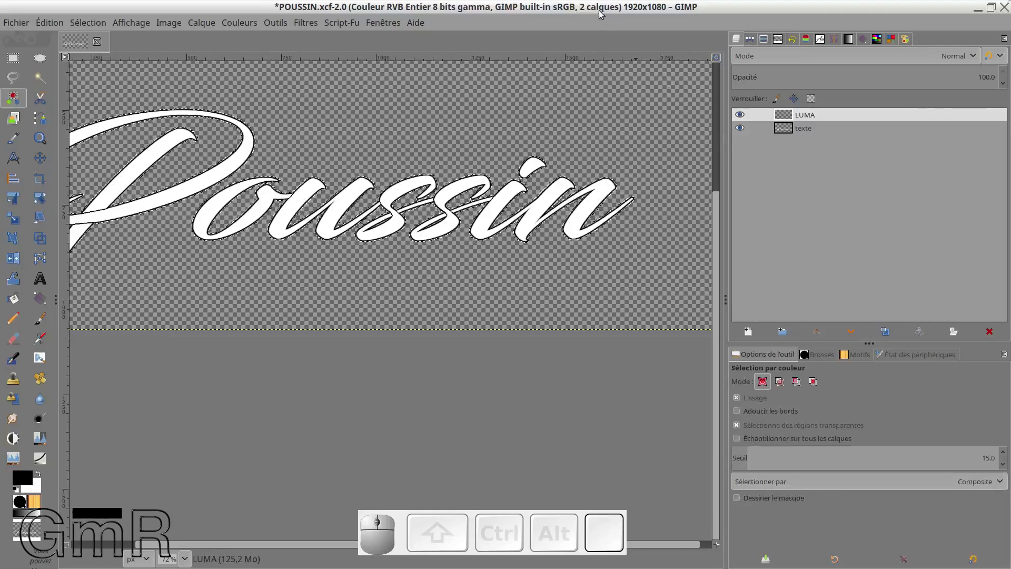
pyautogui.press('Tab')
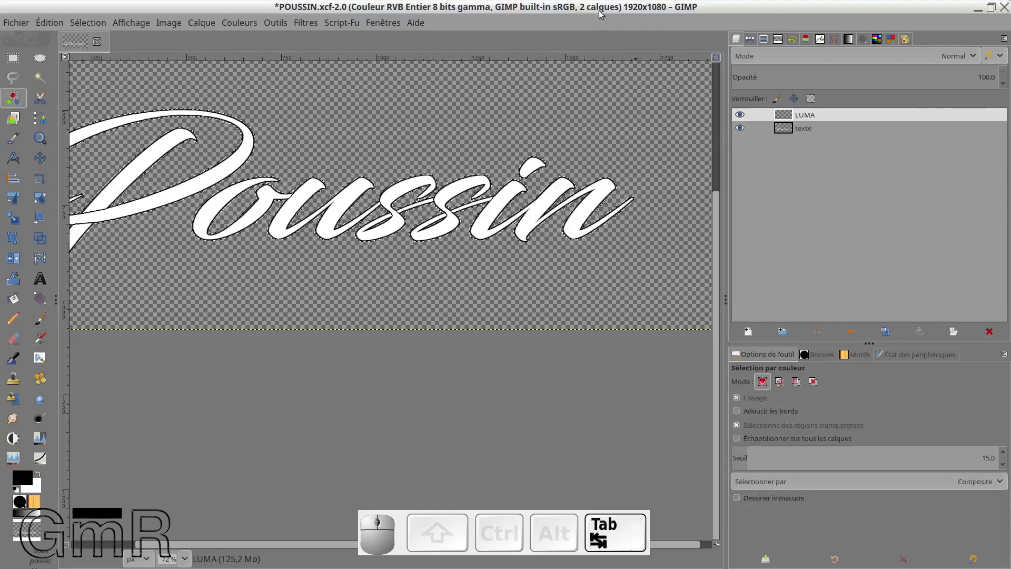
pyautogui.click(472, 12)
pyautogui.press('Tab')
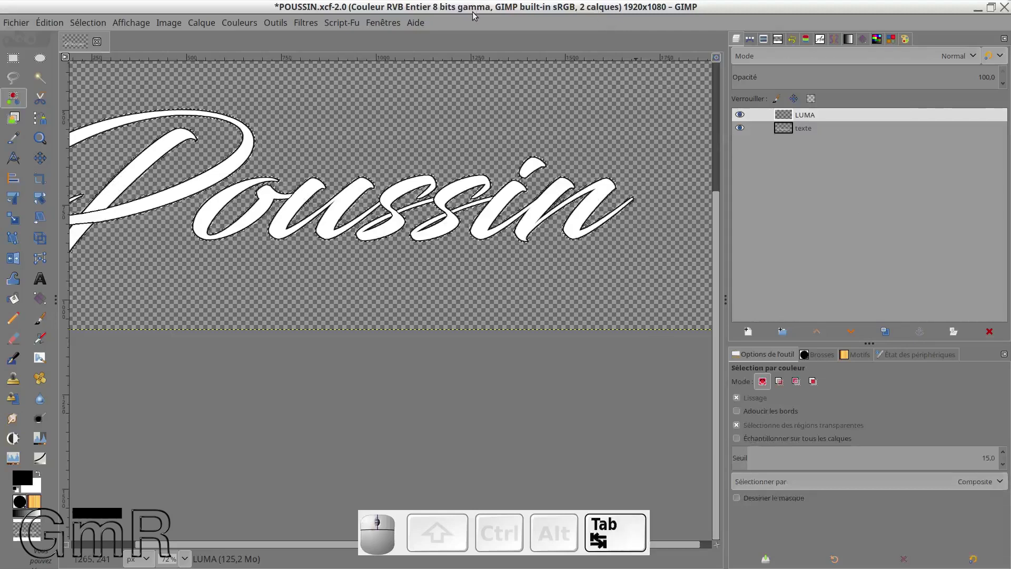
pyautogui.press('Tab')
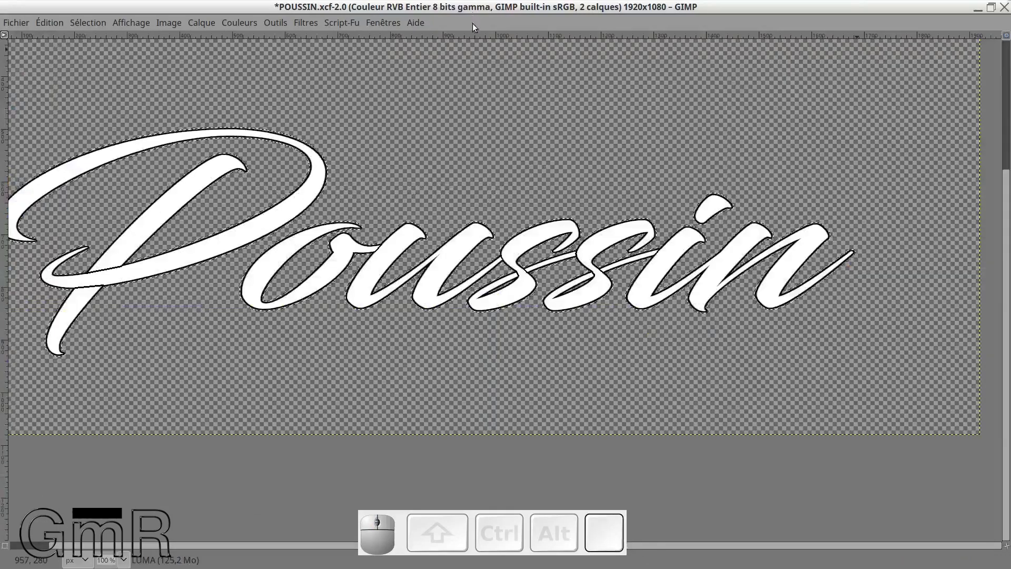
pyautogui.moveTo(448, 157); pyautogui.dragTo(518, 190)
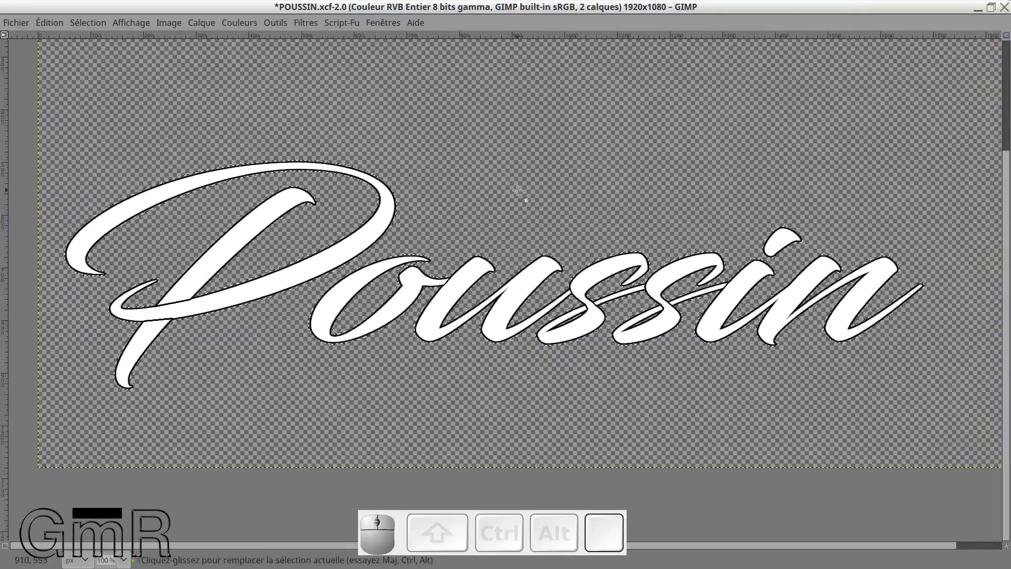
pyautogui.press('p')
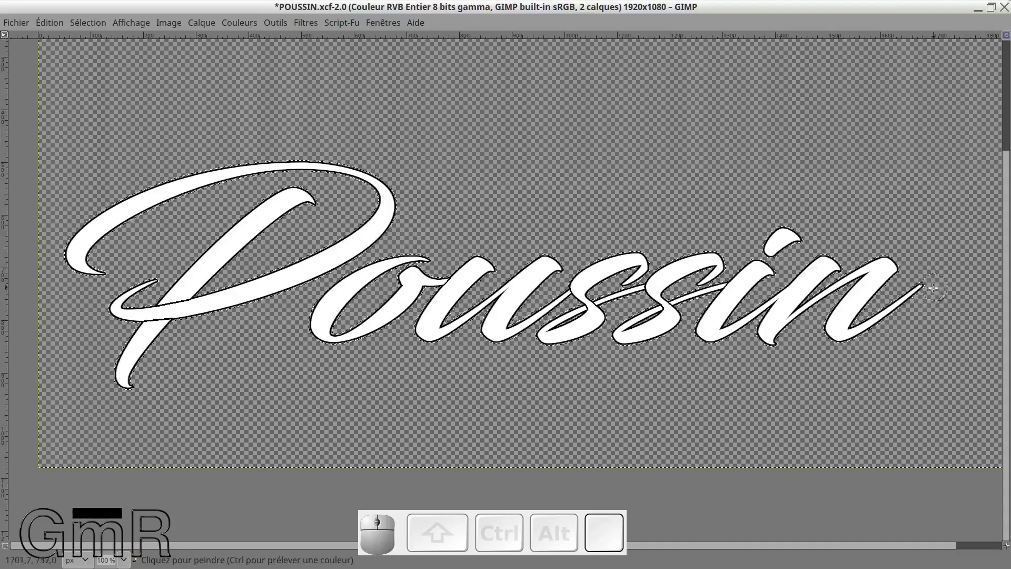
pyautogui.moveTo(934, 285)
pyautogui.mouseDown()
pyautogui.moveTo(837, 333)
pyautogui.moveTo(856, 303)
pyautogui.moveTo(848, 305)
pyautogui.moveTo(889, 272)
pyautogui.moveTo(879, 262)
pyautogui.moveTo(770, 340)
pyautogui.moveTo(830, 262)
pyautogui.moveTo(706, 336)
pyautogui.moveTo(788, 233)
pyautogui.moveTo(700, 296)
pyautogui.moveTo(656, 307)
pyautogui.moveTo(621, 343)
pyautogui.moveTo(665, 329)
pyautogui.moveTo(653, 293)
pyautogui.moveTo(666, 280)
pyautogui.moveTo(709, 258)
pyautogui.moveTo(709, 275)
pyautogui.moveTo(726, 282)
pyautogui.moveTo(722, 231)
pyautogui.moveTo(696, 232)
pyautogui.moveTo(663, 249)
pyautogui.moveTo(644, 287)
pyautogui.moveTo(546, 333)
pyautogui.moveTo(582, 337)
pyautogui.moveTo(595, 321)
pyautogui.moveTo(579, 298)
pyautogui.moveTo(587, 281)
pyautogui.moveTo(637, 258)
pyautogui.moveTo(630, 279)
pyautogui.mouseUp()
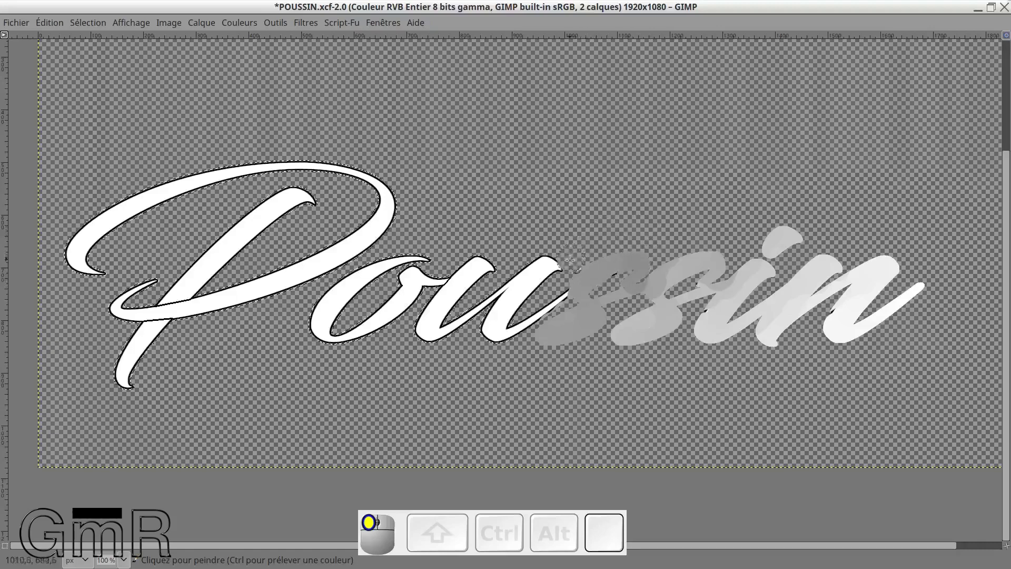
pyautogui.moveTo(571, 266)
pyautogui.mouseDown()
pyautogui.moveTo(561, 300)
pyautogui.moveTo(497, 339)
pyautogui.moveTo(488, 329)
pyautogui.moveTo(548, 264)
pyautogui.mouseUp()
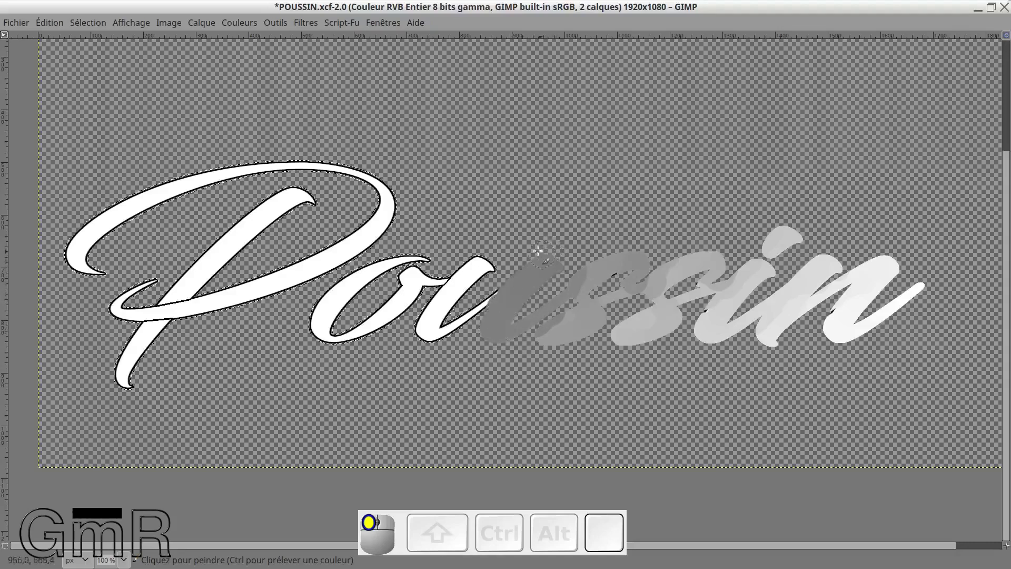
pyautogui.moveTo(502, 289)
pyautogui.mouseDown()
pyautogui.moveTo(466, 322)
pyautogui.moveTo(424, 335)
pyautogui.moveTo(420, 324)
pyautogui.moveTo(485, 267)
pyautogui.mouseUp()
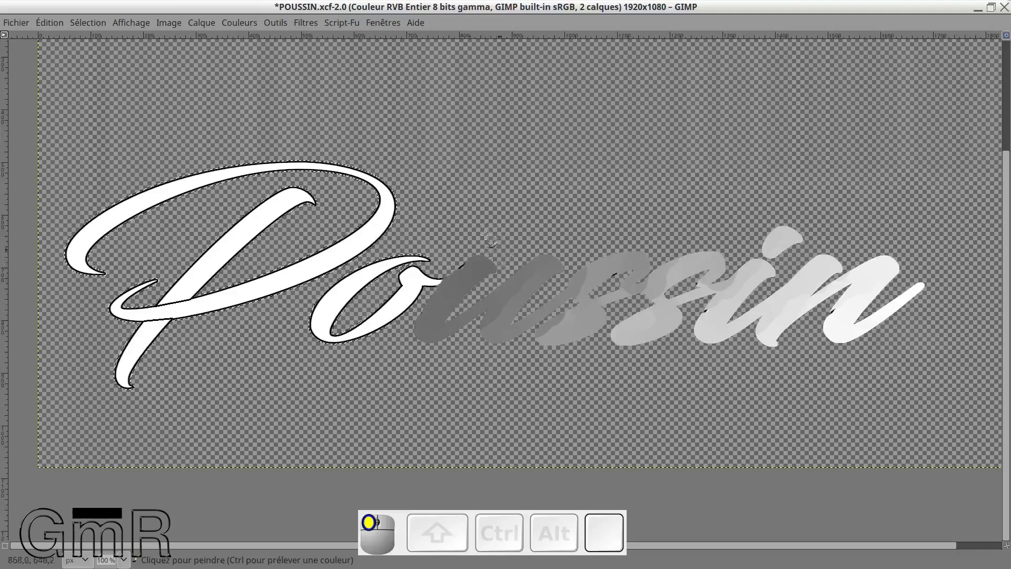
pyautogui.moveTo(439, 278)
pyautogui.mouseDown()
pyautogui.moveTo(410, 276)
pyautogui.moveTo(400, 310)
pyautogui.moveTo(369, 335)
pyautogui.moveTo(318, 340)
pyautogui.moveTo(316, 318)
pyautogui.moveTo(333, 296)
pyautogui.moveTo(416, 255)
pyautogui.mouseUp()
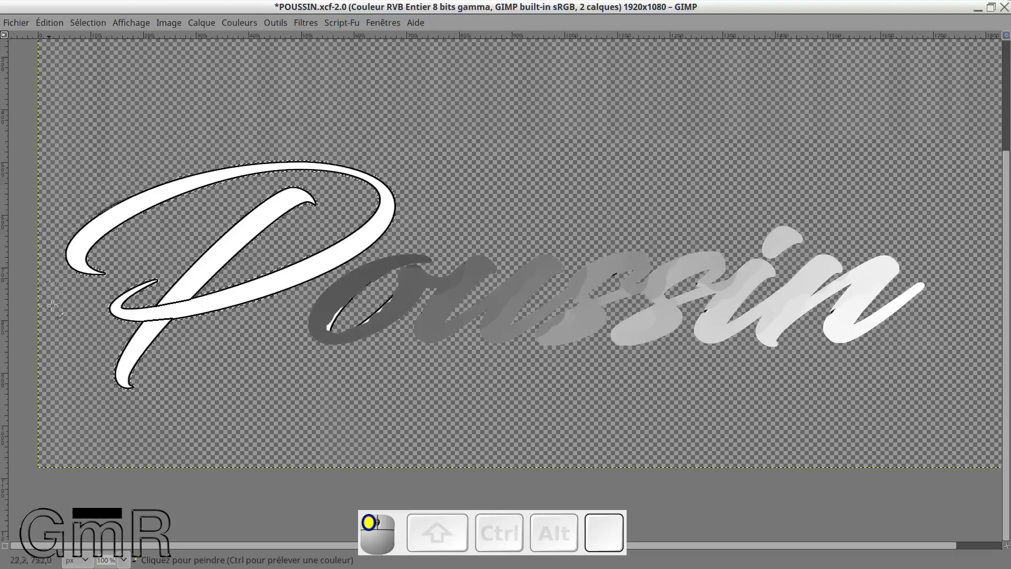
pyautogui.moveTo(118, 386)
pyautogui.mouseDown()
pyautogui.moveTo(187, 279)
pyautogui.moveTo(269, 204)
pyautogui.moveTo(336, 191)
pyautogui.moveTo(285, 206)
pyautogui.moveTo(195, 281)
pyautogui.moveTo(136, 288)
pyautogui.moveTo(121, 317)
pyautogui.moveTo(243, 291)
pyautogui.moveTo(315, 257)
pyautogui.moveTo(283, 281)
pyautogui.moveTo(207, 296)
pyautogui.moveTo(344, 254)
pyautogui.mouseUp()
pyautogui.moveTo(371, 232)
pyautogui.mouseDown()
pyautogui.moveTo(389, 196)
pyautogui.moveTo(379, 173)
pyautogui.moveTo(290, 164)
pyautogui.moveTo(180, 187)
pyautogui.mouseUp()
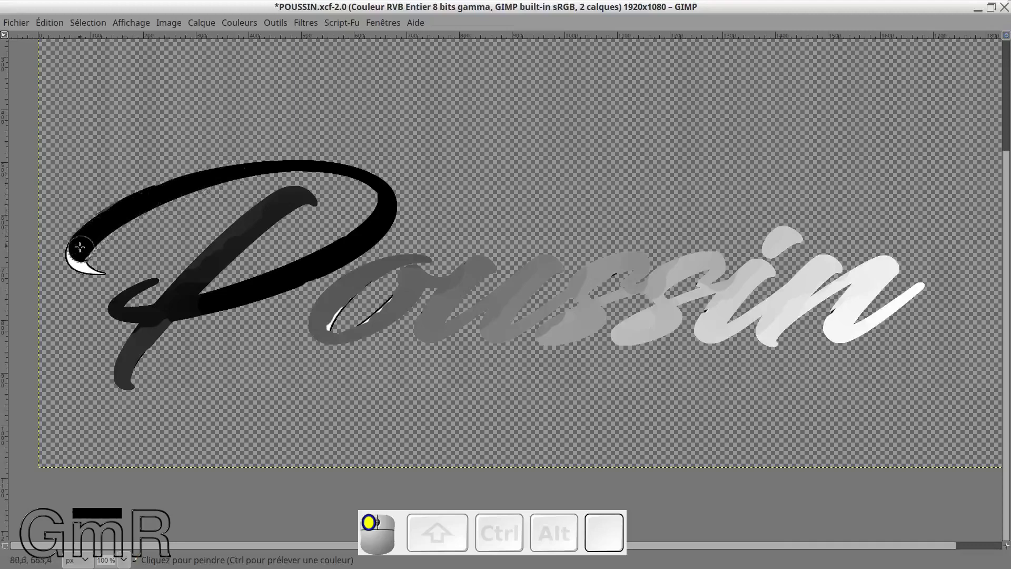
pyautogui.moveTo(104, 279); pyautogui.dragTo(106, 281)
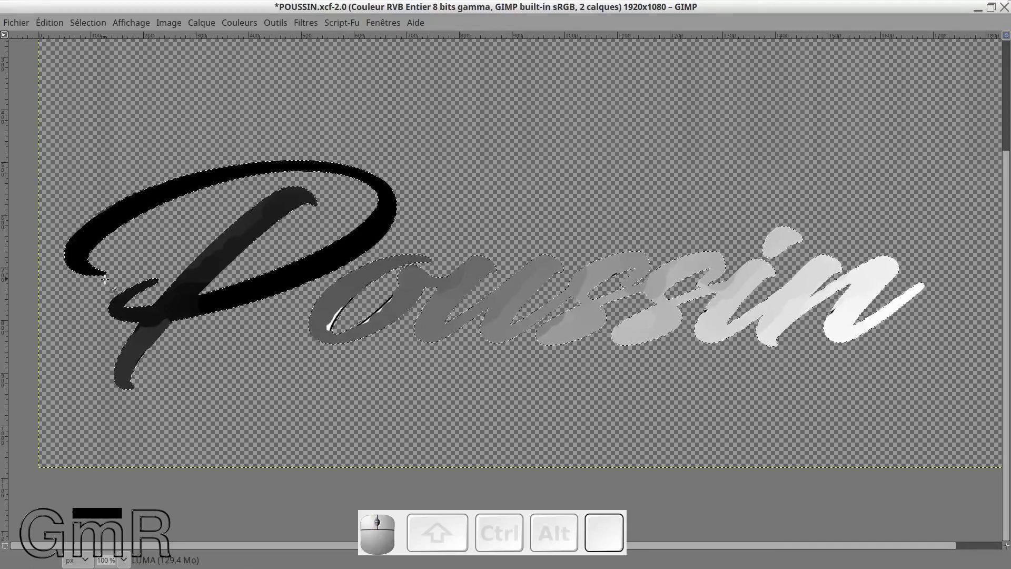
# - Show the docks again, switch to the Select by Color tool and save the POUSSIN.xcf image
pyautogui.press('Tab')
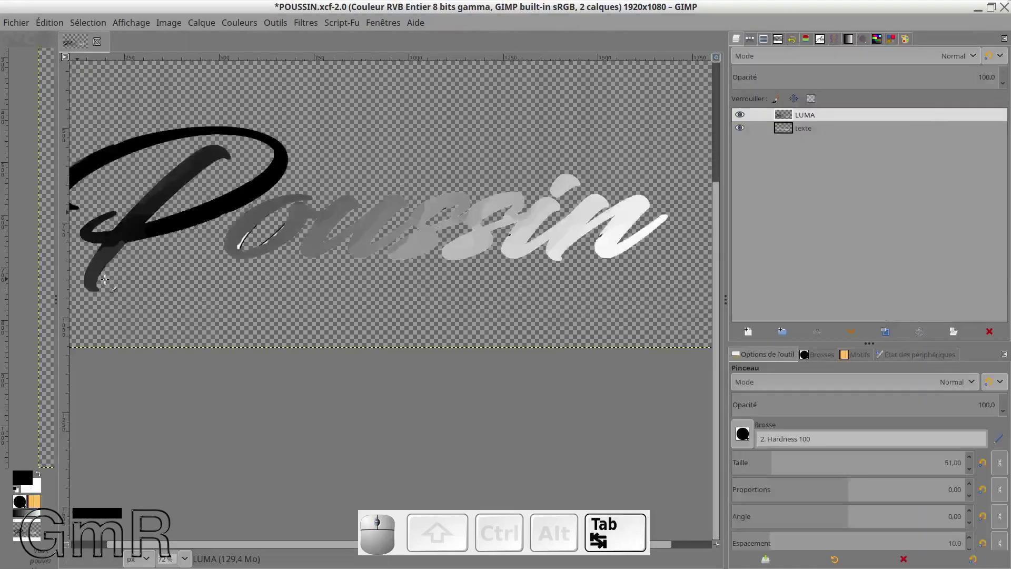
pyautogui.hotkey('shift', 'o')
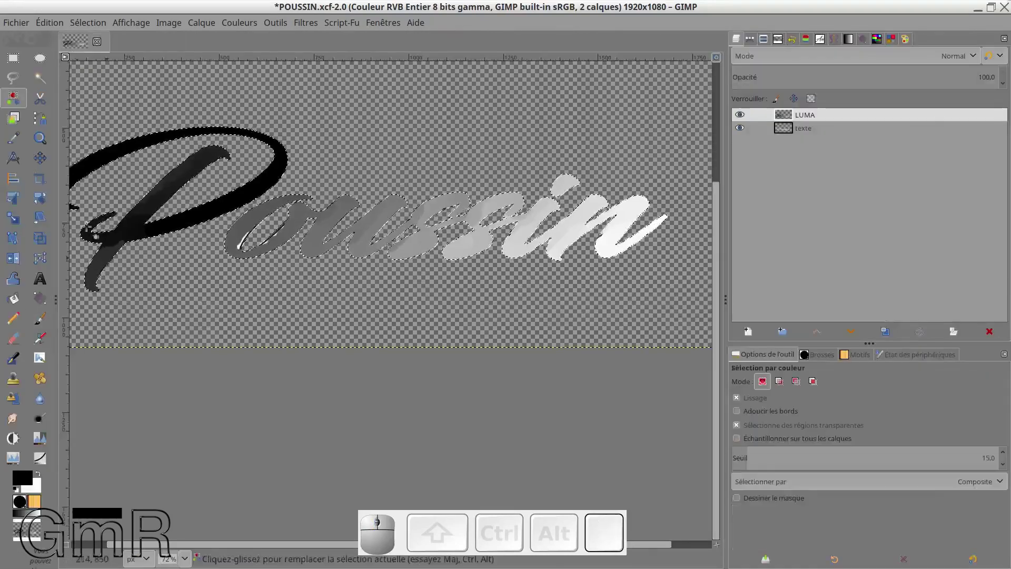
pyautogui.click(15, 24)
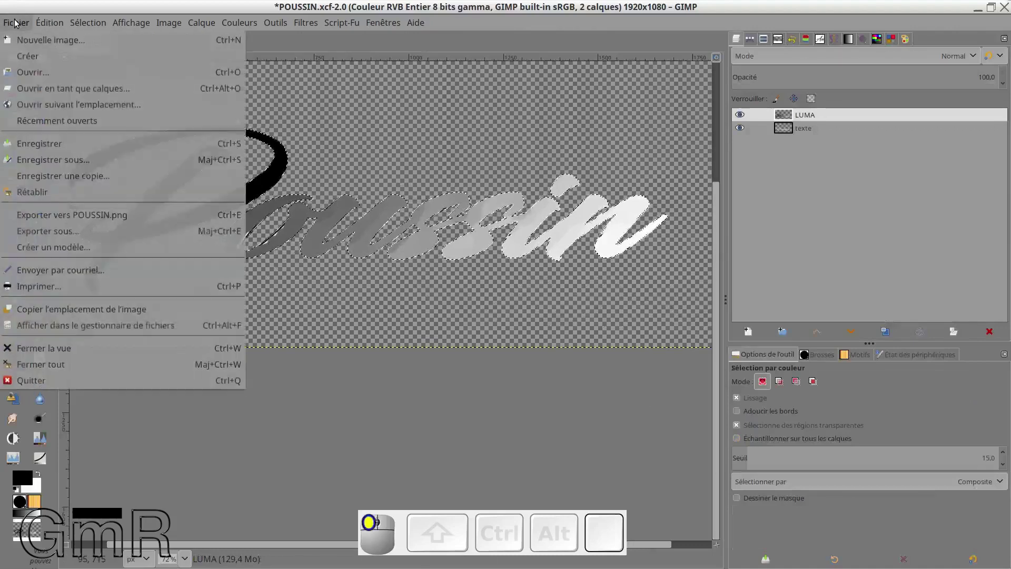
pyautogui.click(49, 147)
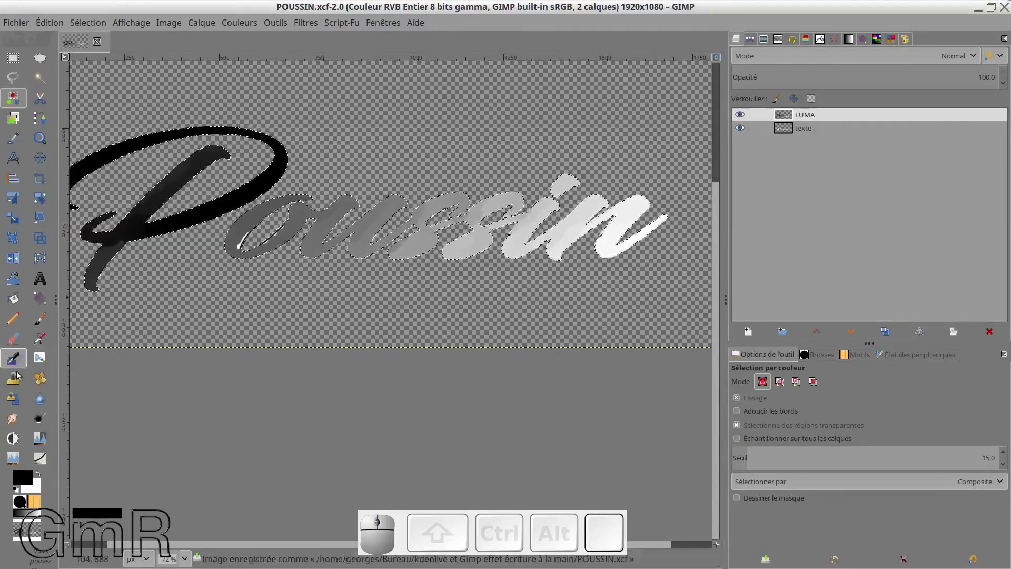
pyautogui.press('p')
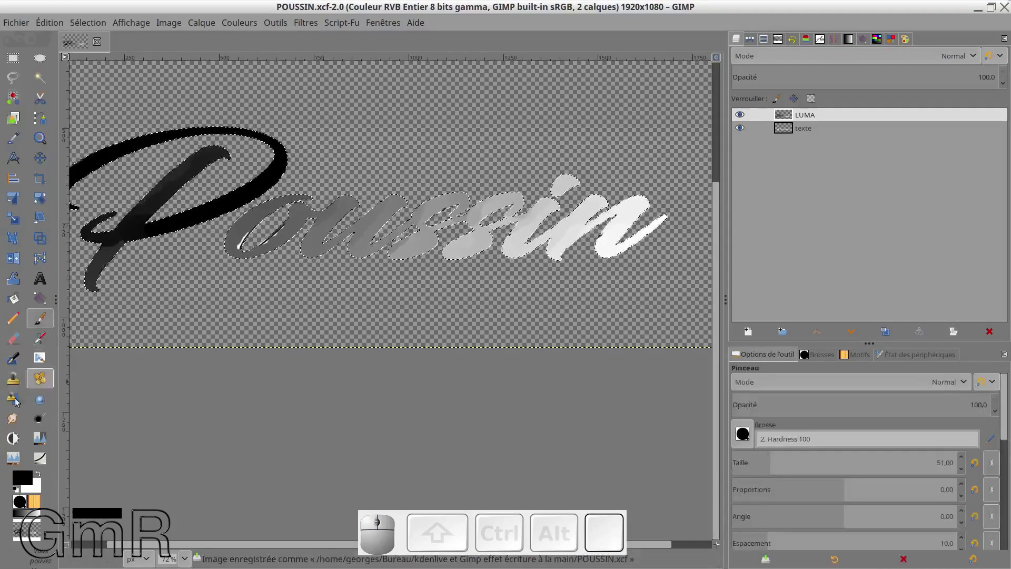
pyautogui.click(16, 388)
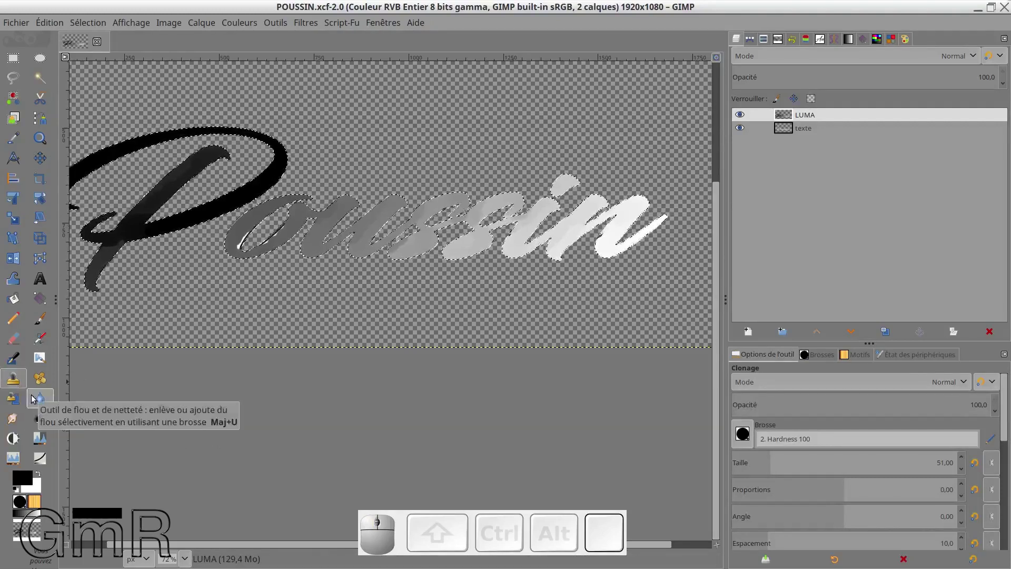
pyautogui.click(13, 99)
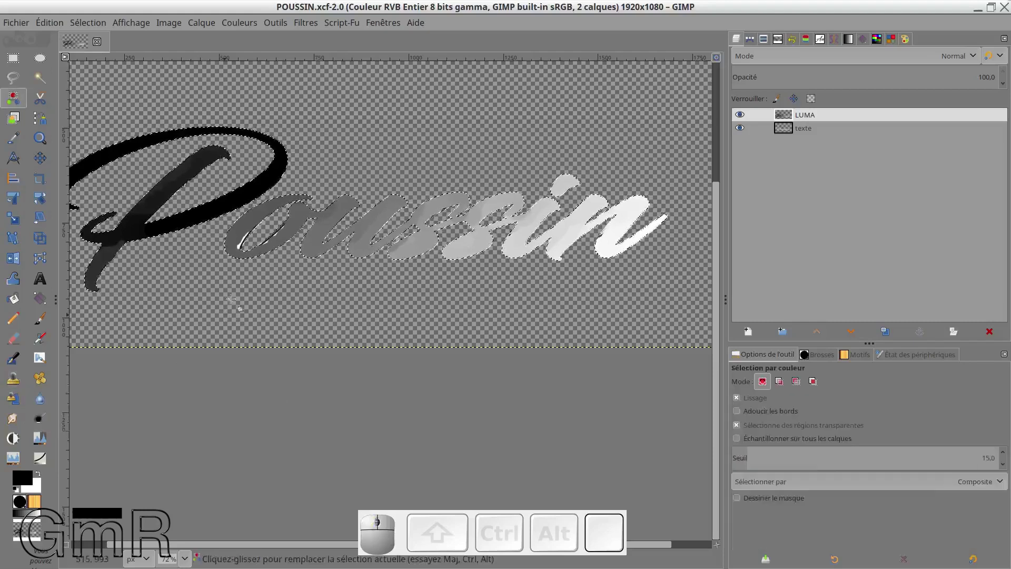
# - Activate the Clone tool for retouching the P's stem and reduce its brush size to 26.96
pyautogui.scroll(1, 226, 280)
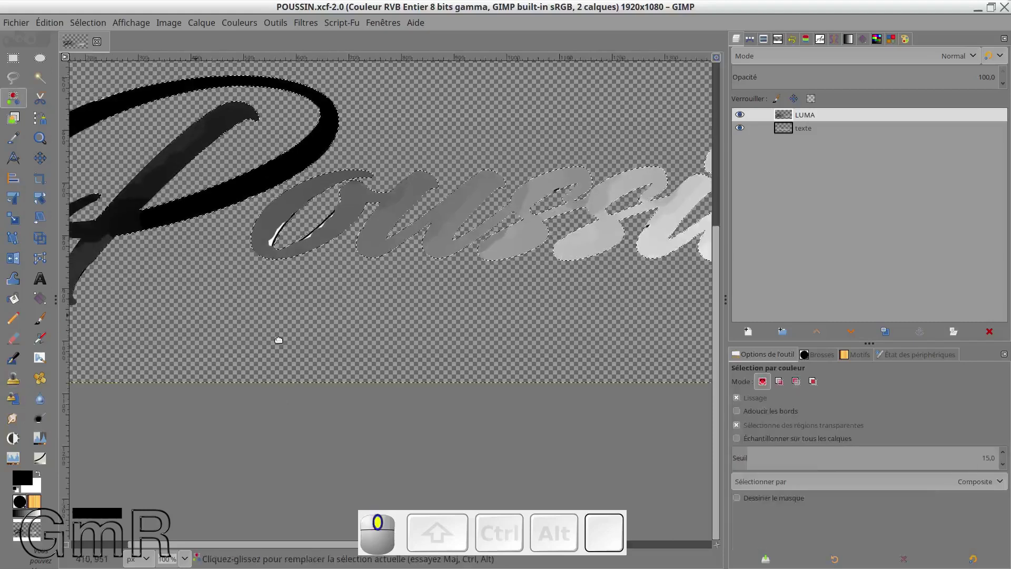
pyautogui.scroll(1, 294, 343)
pyautogui.scroll(3, 316, 347)
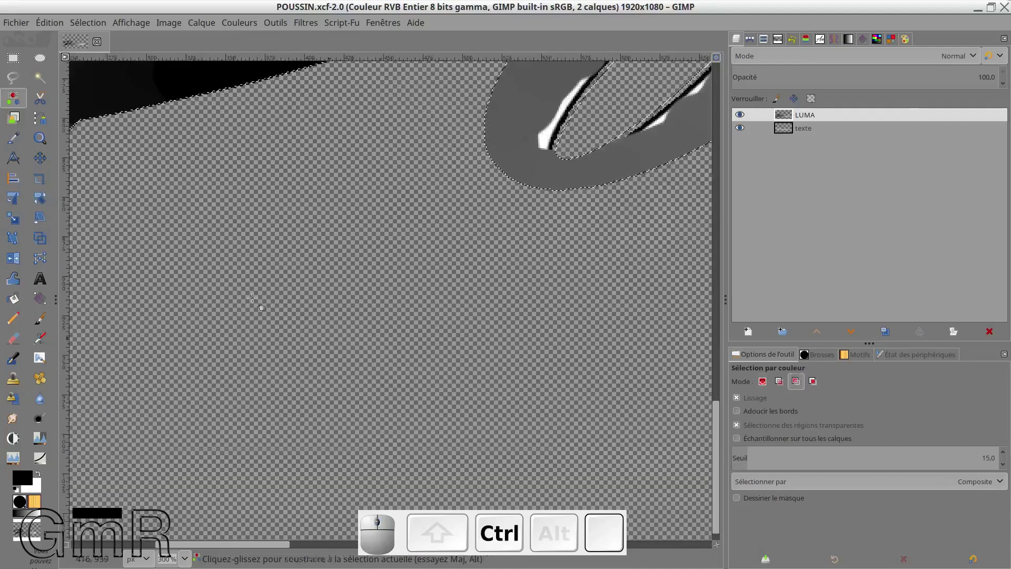
pyautogui.moveTo(372, 464); pyautogui.dragTo(488, 435)
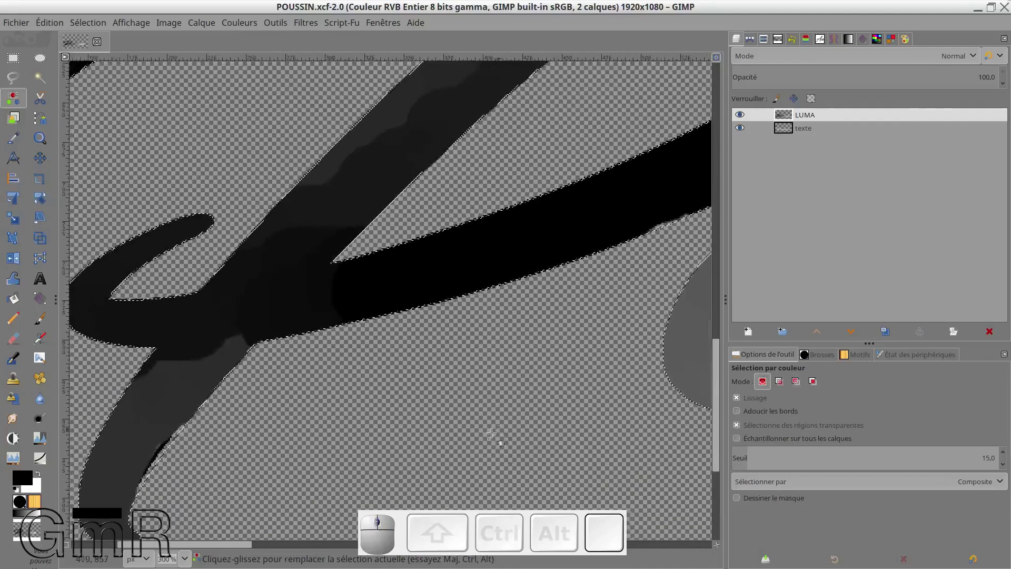
pyautogui.scroll(3, 489, 435)
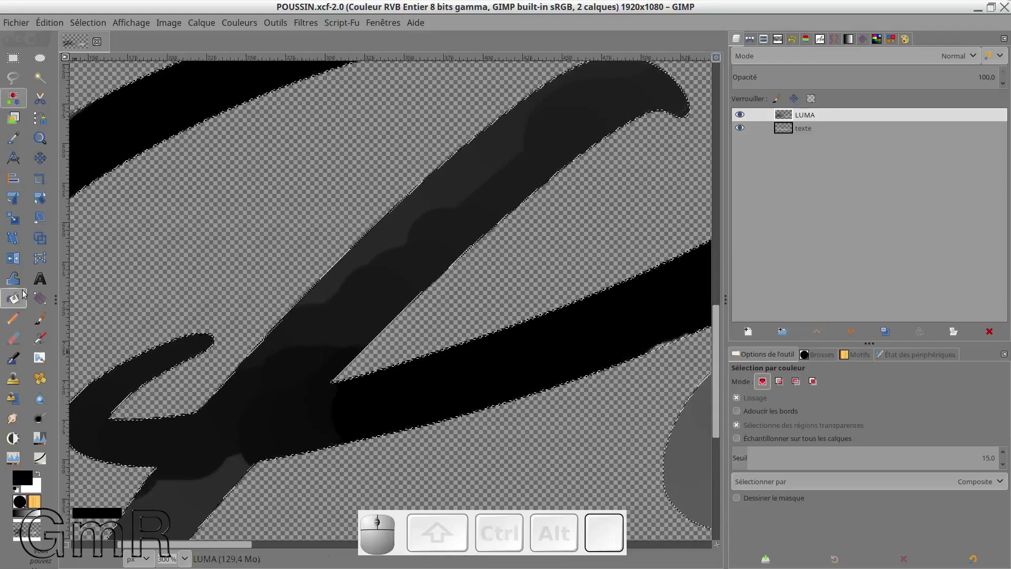
pyautogui.click(13, 384)
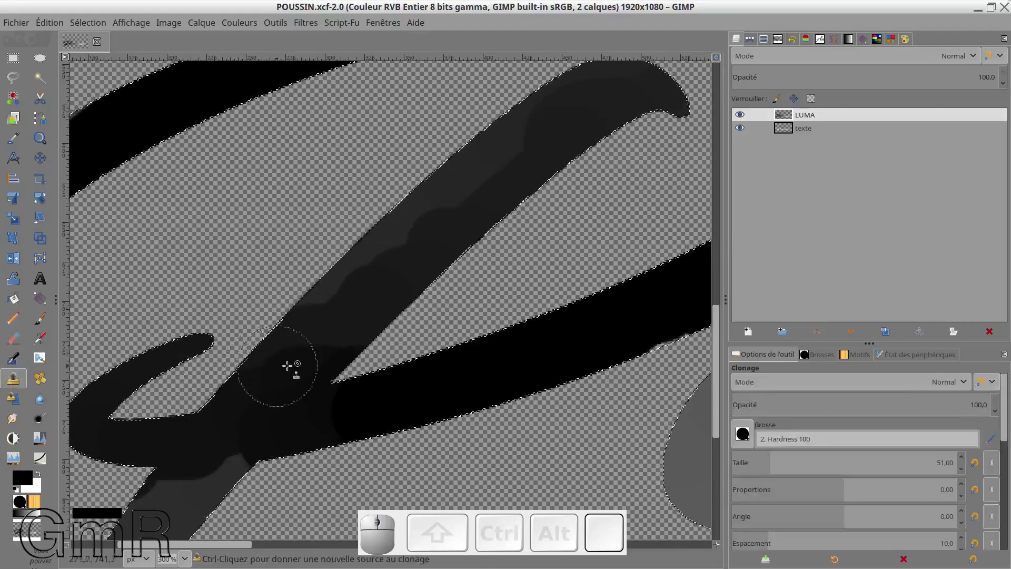
pyautogui.click(741, 464)
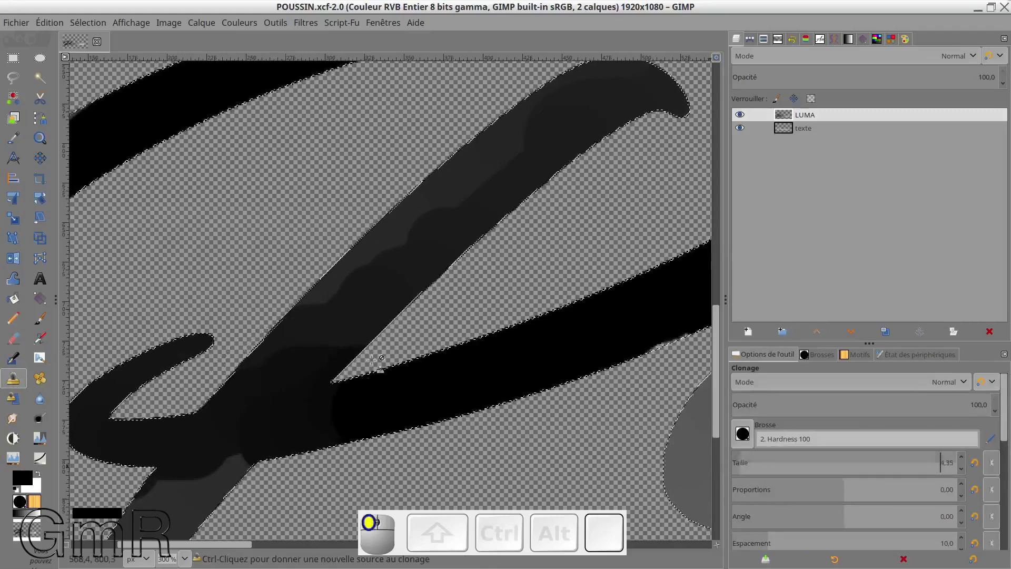
pyautogui.click(758, 459)
# - Clone neighbouring grey tones over the uneven patches in the lower part of the P's stem, resampling the source as needed
pyautogui.keyDown('ctrl'); pyautogui.click(316, 333); pyautogui.keyUp('ctrl')
pyautogui.moveTo(335, 341); pyautogui.dragTo(341, 339)
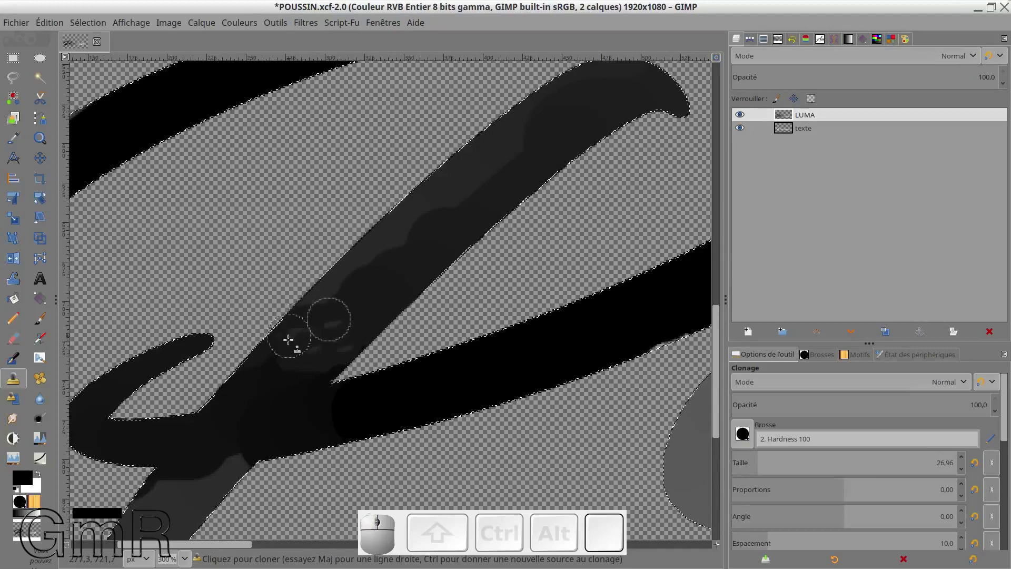
pyautogui.keyDown('ctrl'); pyautogui.click(364, 299); pyautogui.keyUp('ctrl')
pyautogui.moveTo(352, 322); pyautogui.dragTo(338, 334)
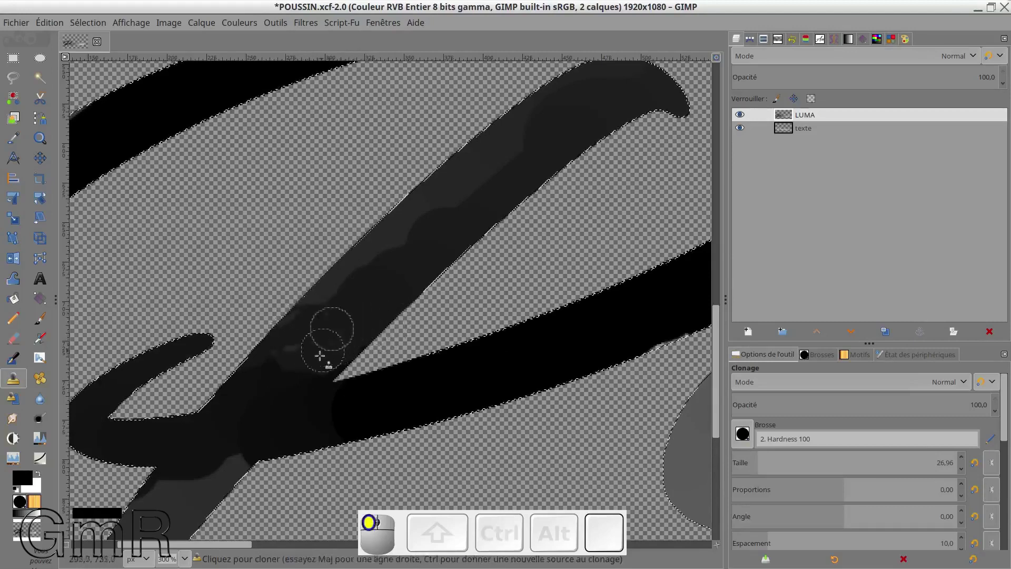
pyautogui.moveTo(279, 368); pyautogui.dragTo(264, 373)
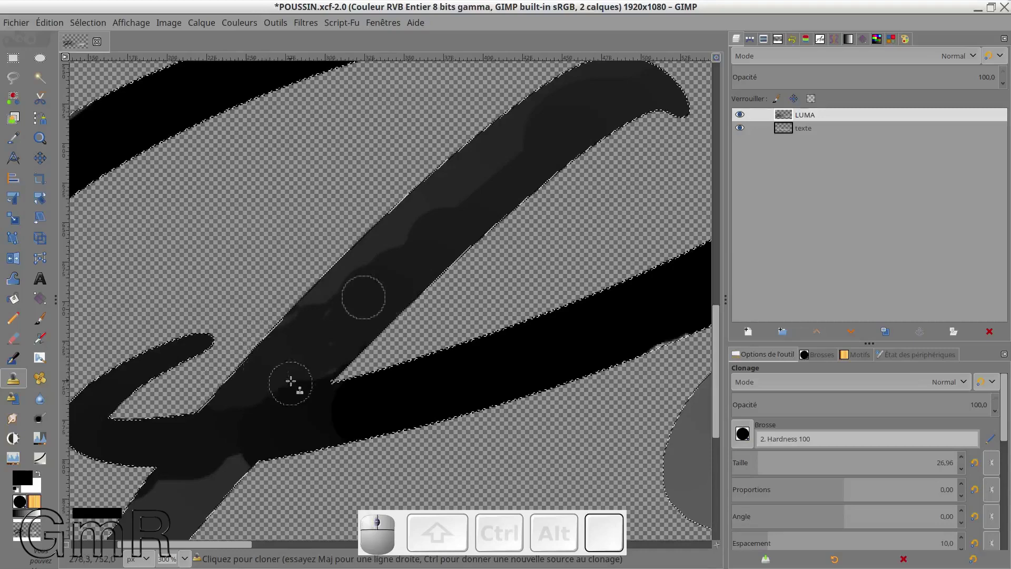
# - Review the Clone tool's dynamics and source options and clone over the remaining blotches just above the P's stroke crossing
pyautogui.scroll(-2, 910, 494)
pyautogui.scroll(-1, 910, 493)
pyautogui.scroll(2, 822, 487)
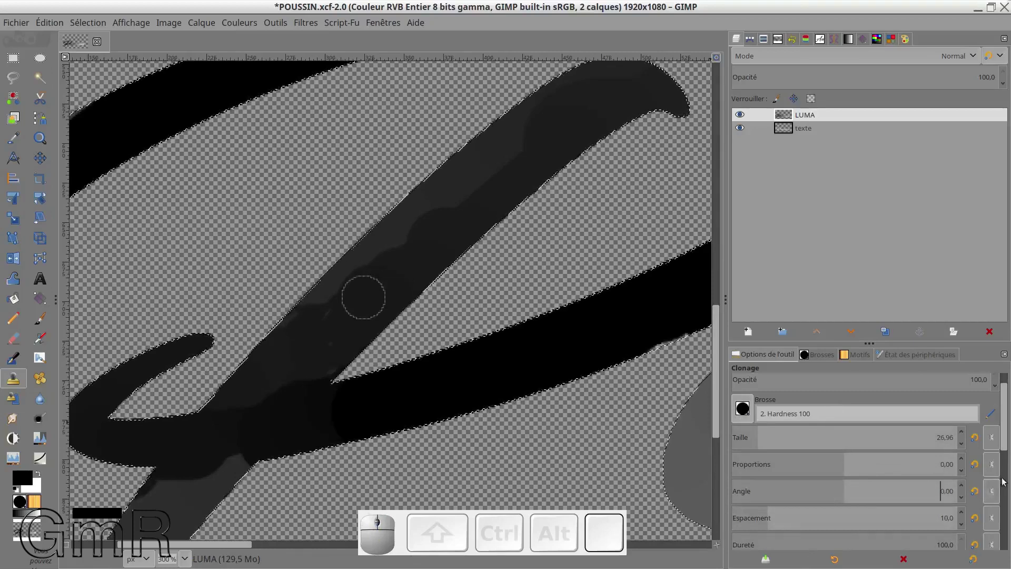
pyautogui.moveTo(1003, 482); pyautogui.dragTo(990, 534)
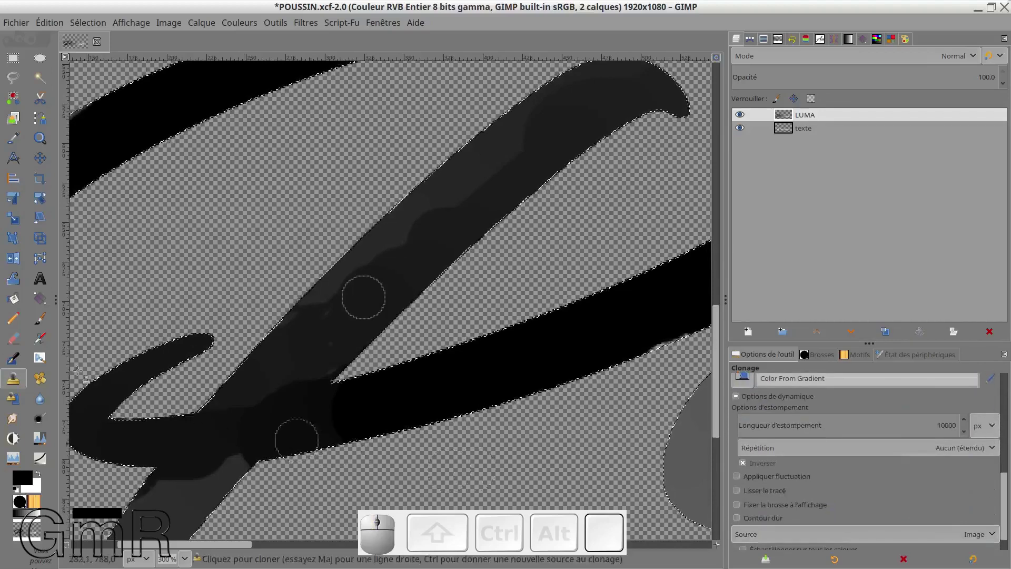
pyautogui.click(13, 378)
pyautogui.moveTo(338, 341); pyautogui.dragTo(287, 375)
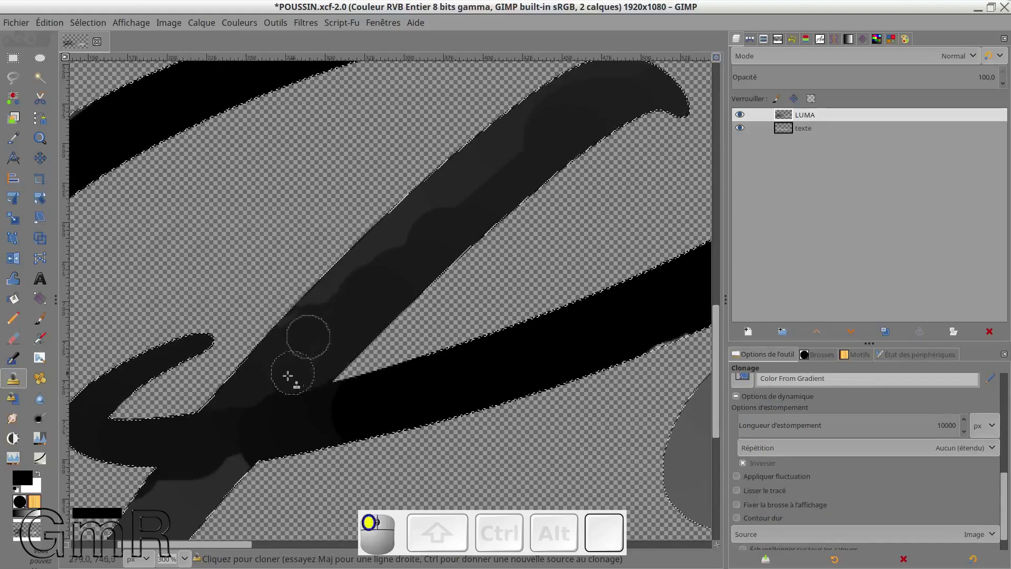
# - Clone sampled dark tones over the P's stroke crossing, from the stem's tail across the curl into the black loop stroke
pyautogui.press('ctrl')
pyautogui.keyDown('ctrl'); pyautogui.click(170, 507); pyautogui.keyUp('ctrl')
pyautogui.click(160, 496)
pyautogui.moveTo(164, 498); pyautogui.dragTo(229, 480)
pyautogui.press('ctrl')
pyautogui.keyDown('ctrl'); pyautogui.click(169, 444); pyautogui.keyUp('ctrl')
pyautogui.moveTo(211, 449); pyautogui.dragTo(267, 440)
pyautogui.moveTo(347, 410)
pyautogui.mouseDown()
pyautogui.moveTo(321, 421)
pyautogui.moveTo(369, 407)
pyautogui.mouseUp()
pyautogui.press('ctrl')
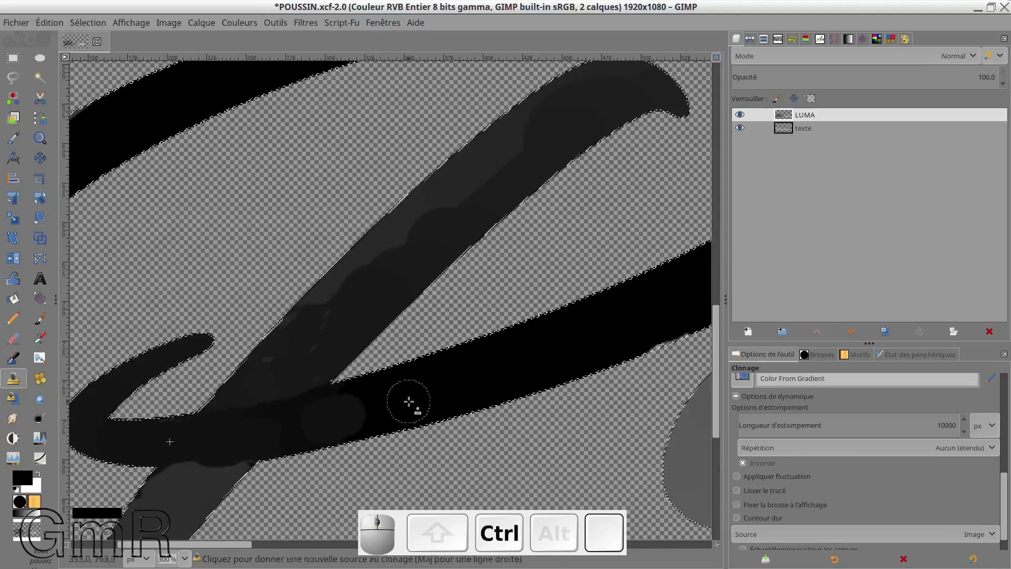
# - Clone adjacent grey over the white and black flecks along the inner edges of the letter o
pyautogui.keyDown('ctrl'); pyautogui.scroll(-3, 408, 402); pyautogui.keyUp('ctrl')
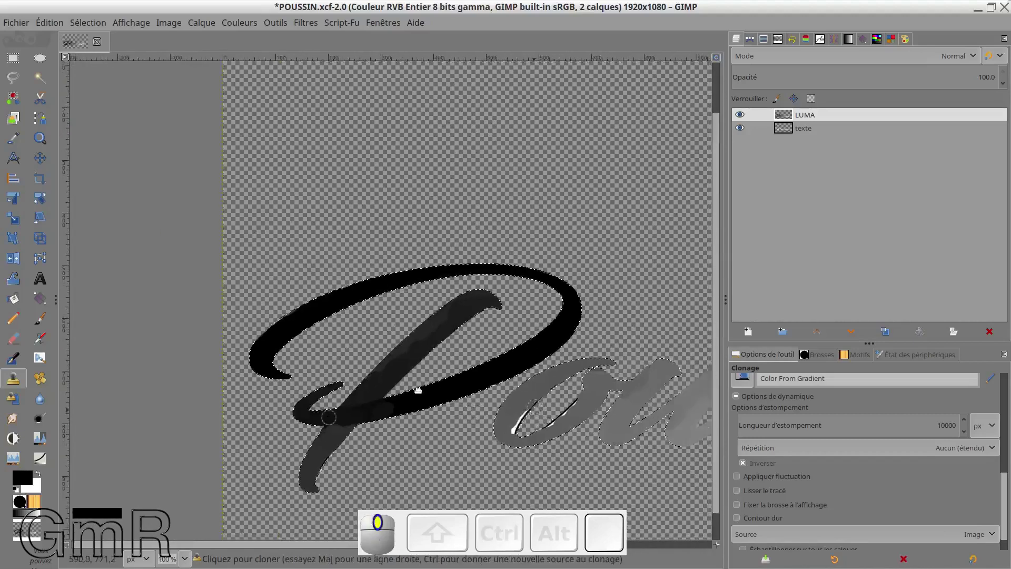
pyautogui.keyDown('ctrl'); pyautogui.scroll(2, 418, 389); pyautogui.keyUp('ctrl')
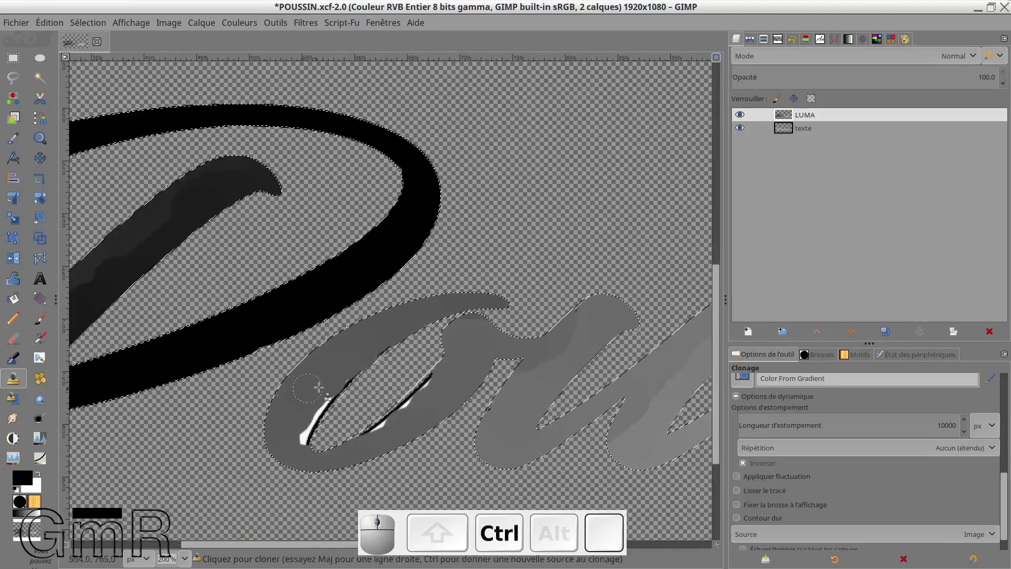
pyautogui.moveTo(318, 388)
pyautogui.mouseDown()
pyautogui.moveTo(334, 388)
pyautogui.moveTo(300, 421)
pyautogui.mouseUp()
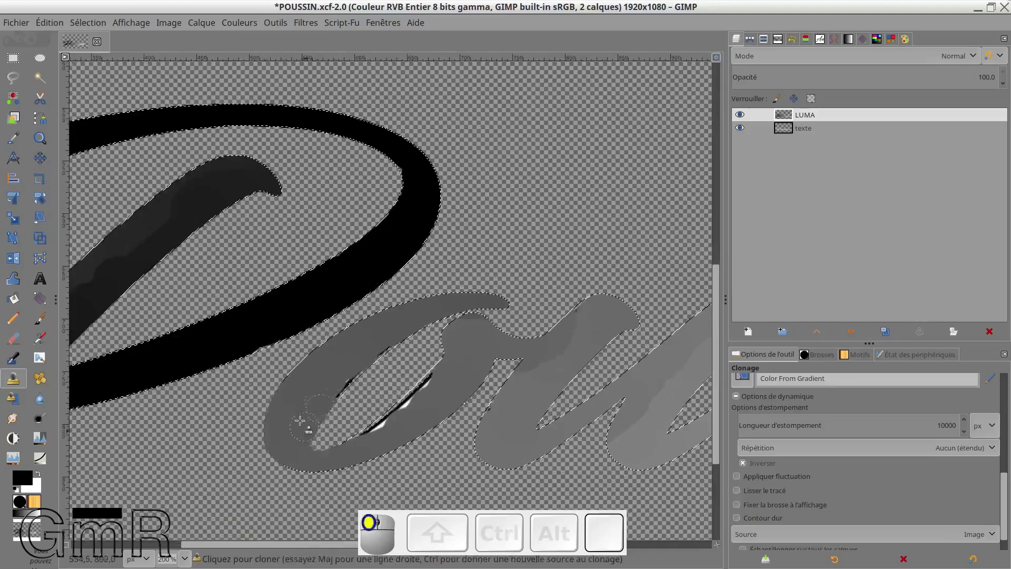
pyautogui.keyDown('ctrl'); pyautogui.click(363, 446); pyautogui.keyUp('ctrl')
pyautogui.moveTo(369, 430)
pyautogui.mouseDown()
pyautogui.moveTo(413, 409)
pyautogui.moveTo(437, 369)
pyautogui.moveTo(368, 435)
pyautogui.mouseUp()
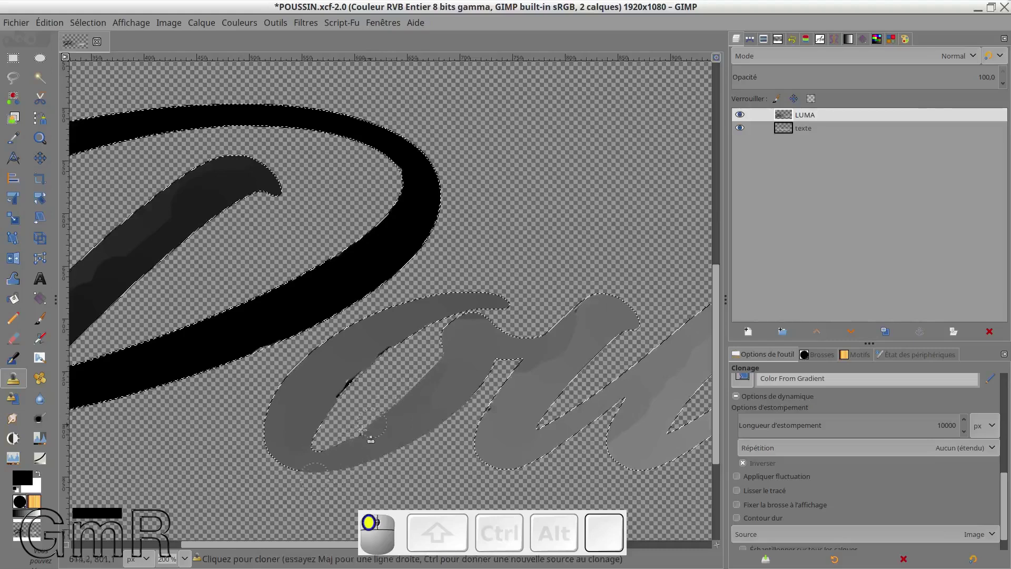
pyautogui.keyDown('ctrl'); pyautogui.click(333, 362); pyautogui.keyUp('ctrl')
pyautogui.moveTo(335, 407)
pyautogui.mouseDown()
pyautogui.moveTo(367, 358)
pyautogui.moveTo(392, 350)
pyautogui.moveTo(370, 365)
pyautogui.mouseUp()
# - Clone grey sampled from the o's end over the tonal boundary where the o joins the first u
pyautogui.moveTo(520, 343); pyautogui.dragTo(327, 345)
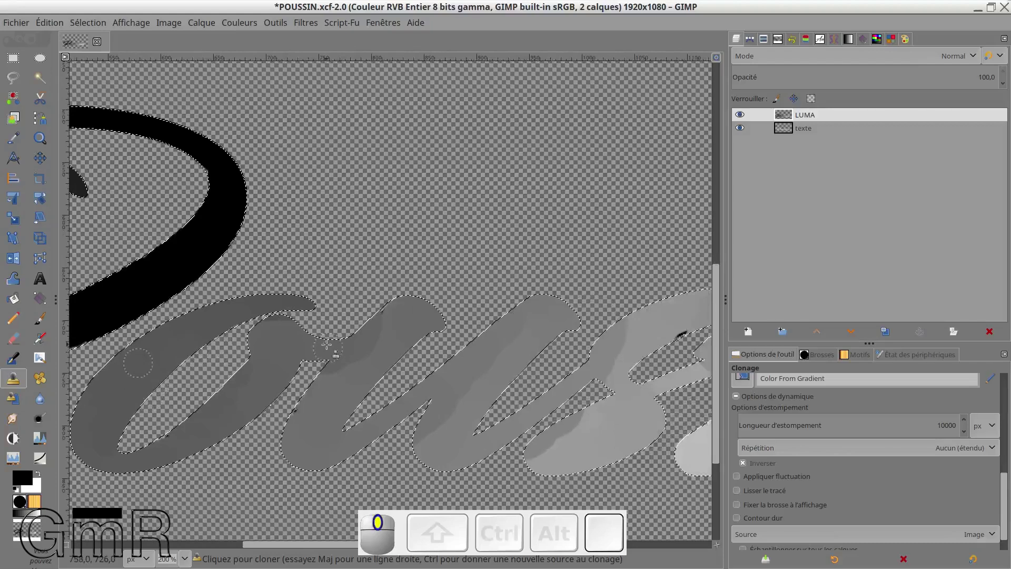
pyautogui.press('ctrl')
pyautogui.keyDown('ctrl'); pyautogui.click(279, 336); pyautogui.keyUp('ctrl')
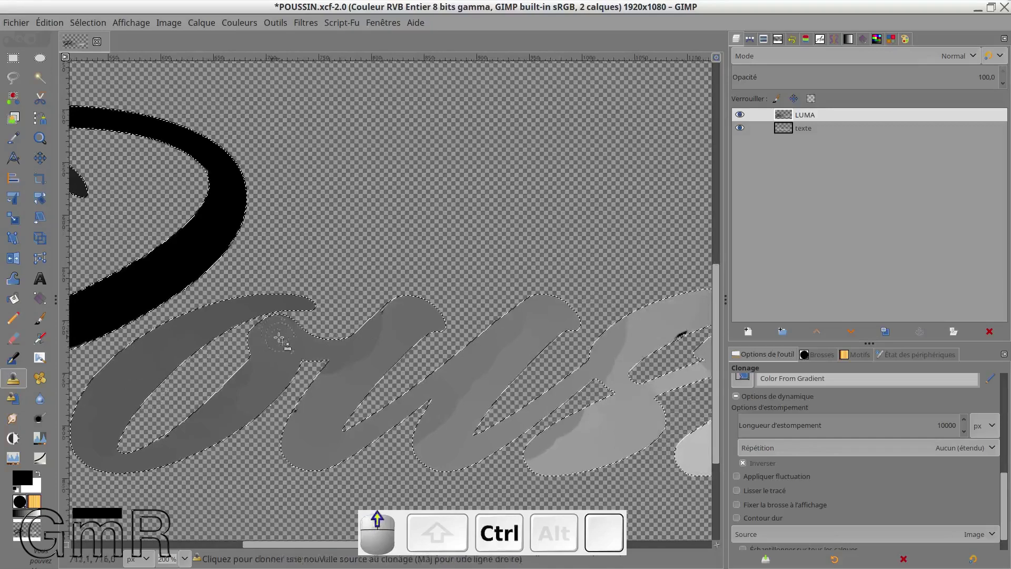
pyautogui.keyDown('ctrl'); pyautogui.scroll(4, 279, 330); pyautogui.keyUp('ctrl')
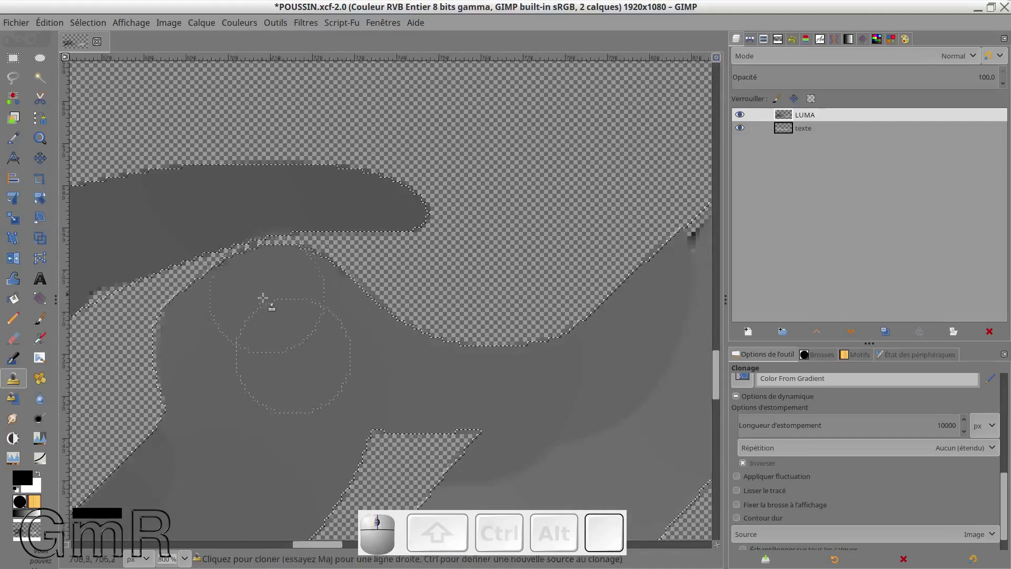
pyautogui.moveTo(291, 305); pyautogui.dragTo(329, 325)
pyautogui.hscroll(3, 421, 373)
pyautogui.scroll(-1, 422, 374)
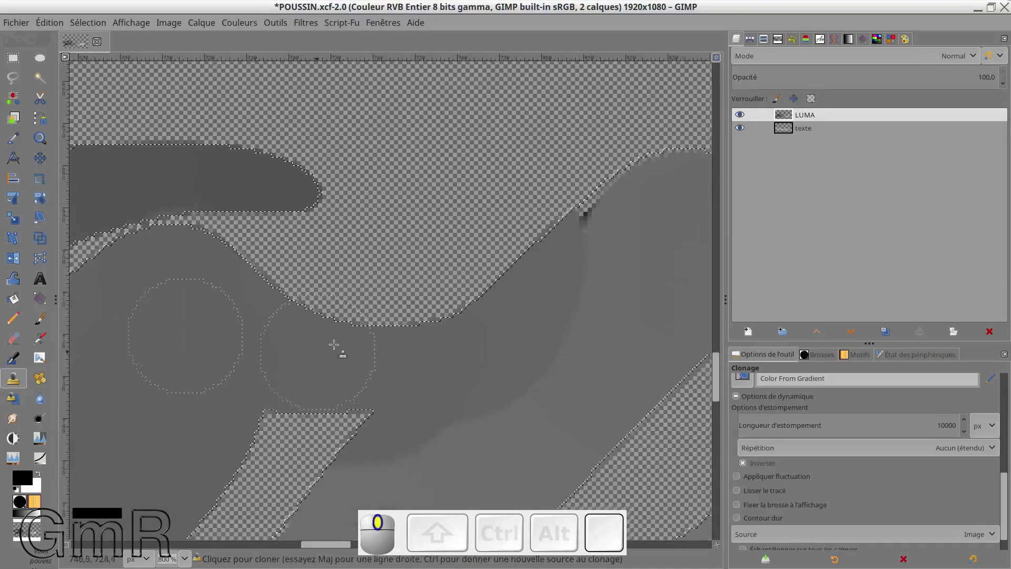
# - Clone grey from the u's first upstroke over the dark speck on its edge and the tonal boundary beside the junction
pyautogui.press('ctrl')
pyautogui.keyDown('ctrl'); pyautogui.click(653, 287); pyautogui.keyUp('ctrl')
pyautogui.moveTo(614, 294)
pyautogui.mouseDown()
pyautogui.moveTo(558, 338)
pyautogui.moveTo(616, 227)
pyautogui.moveTo(642, 199)
pyautogui.moveTo(544, 320)
pyautogui.mouseUp()
pyautogui.moveTo(495, 371)
pyautogui.mouseDown()
pyautogui.moveTo(451, 410)
pyautogui.moveTo(495, 351)
pyautogui.mouseUp()
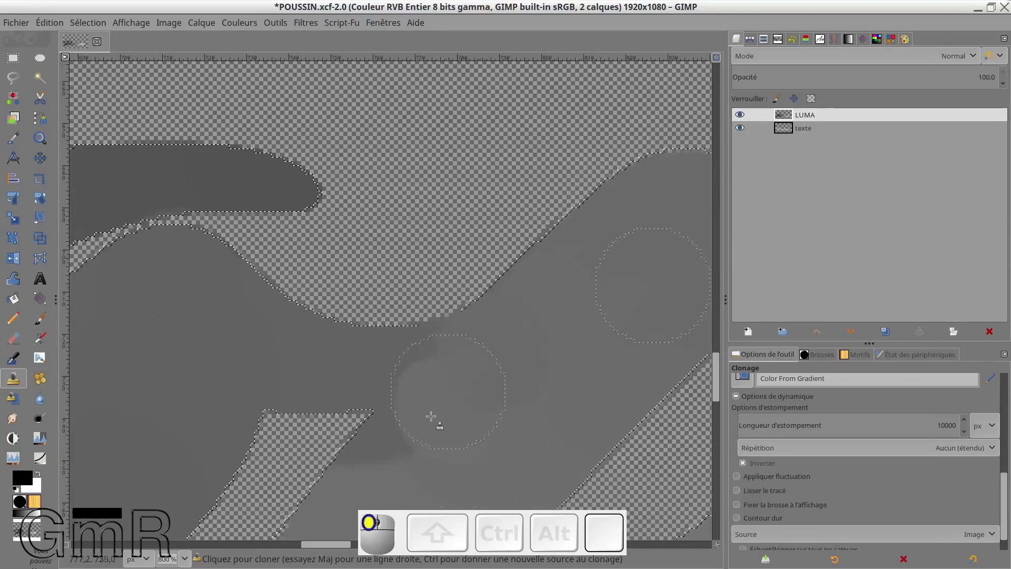
pyautogui.moveTo(411, 448); pyautogui.dragTo(400, 469)
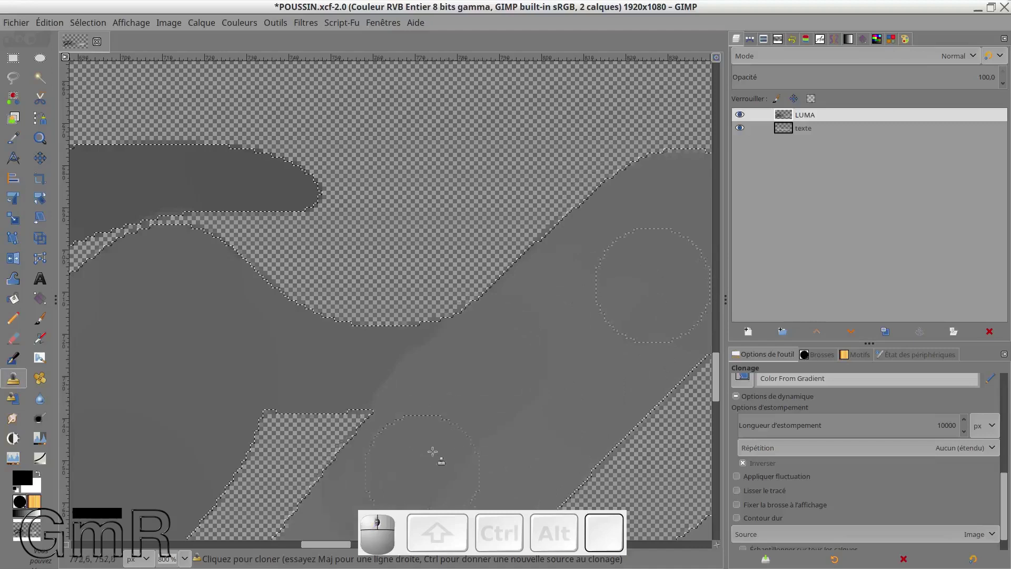
# - Clone over the black speck on the outer edge of the u's first stroke and undo the last surplus clone stroke
pyautogui.press('ctrl')
pyautogui.scroll(-3, 508, 354)
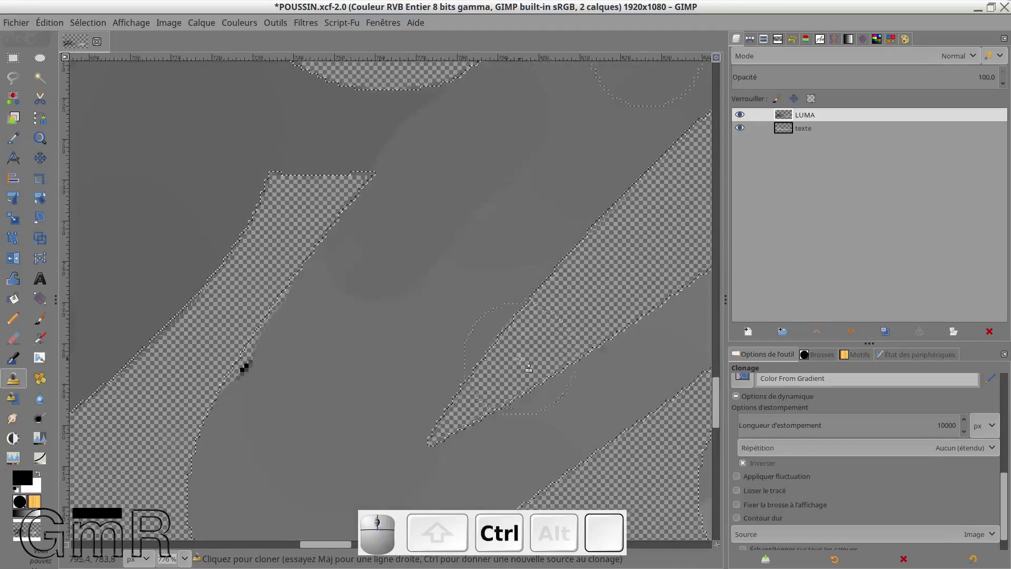
pyautogui.scroll(-2, 501, 370)
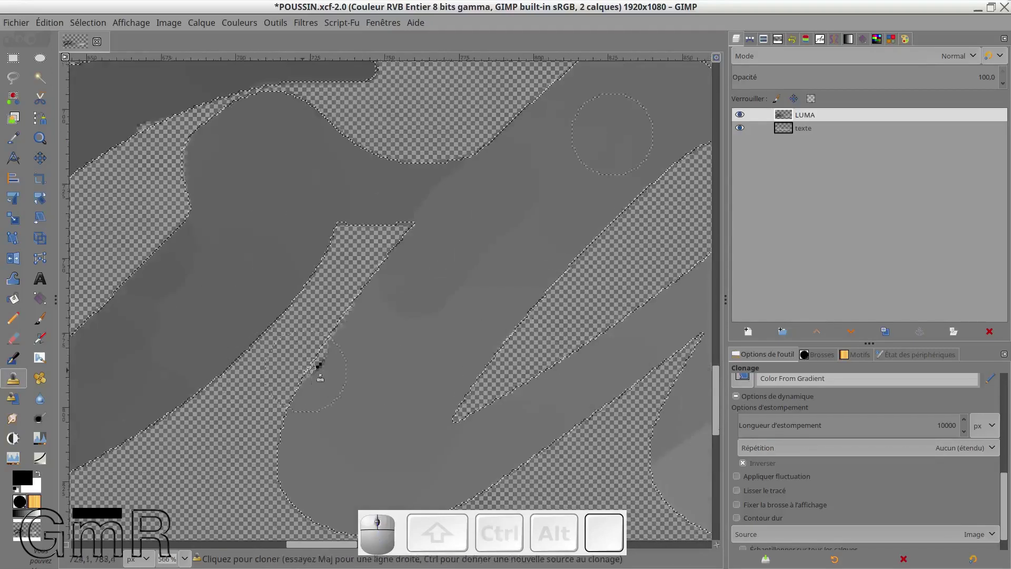
pyautogui.keyDown('ctrl'); pyautogui.click(398, 387); pyautogui.keyUp('ctrl')
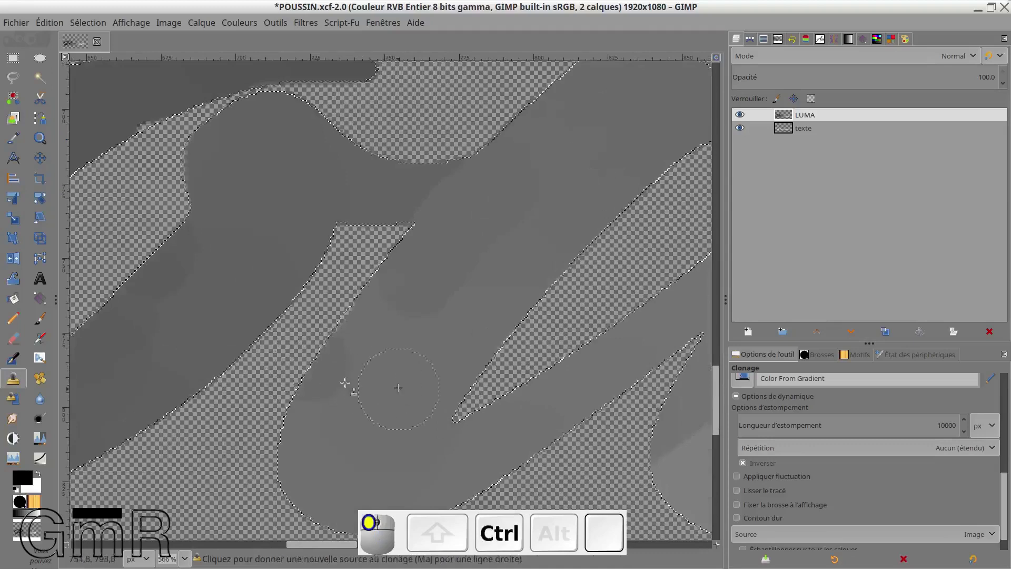
pyautogui.moveTo(338, 366); pyautogui.dragTo(320, 393)
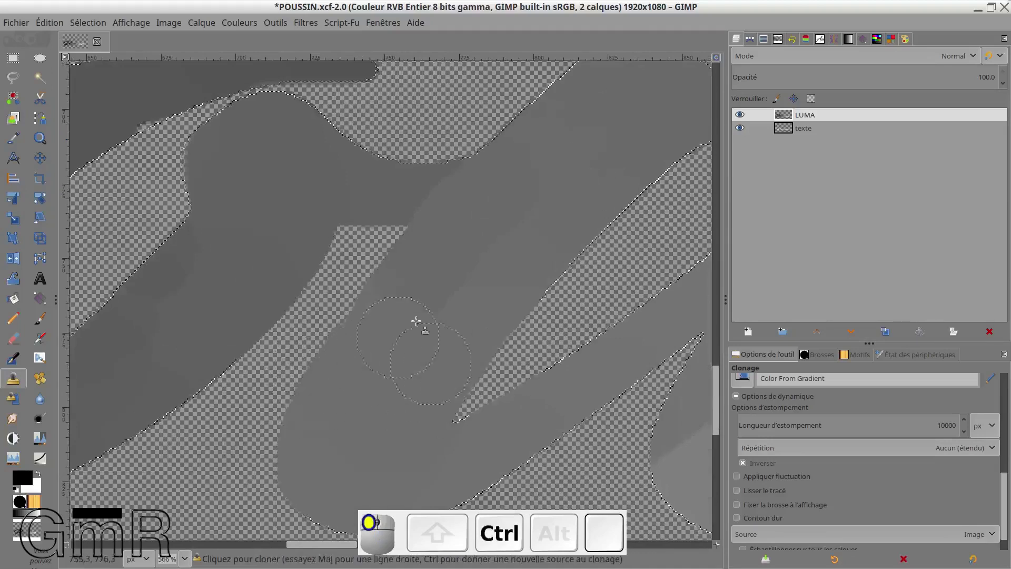
pyautogui.hotkey('ctrl', 'z')
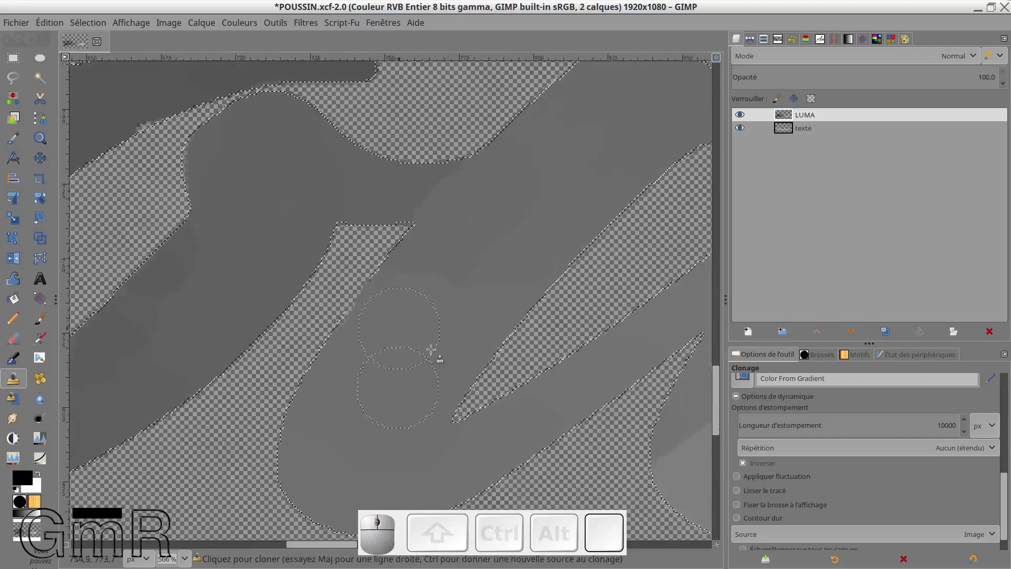
# - Clone freshly sampled grey over the tone steps in the middle and lower part of the u's first stroke
pyautogui.keyDown('ctrl'); pyautogui.click(446, 366); pyautogui.keyUp('ctrl')
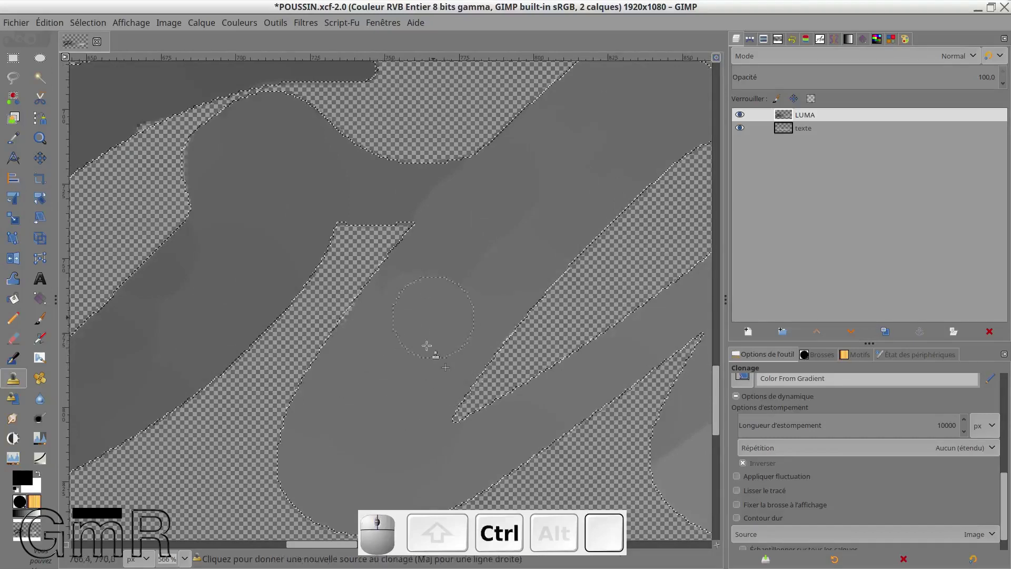
pyautogui.moveTo(421, 287); pyautogui.dragTo(432, 276)
pyautogui.hscroll(6, 544, 305)
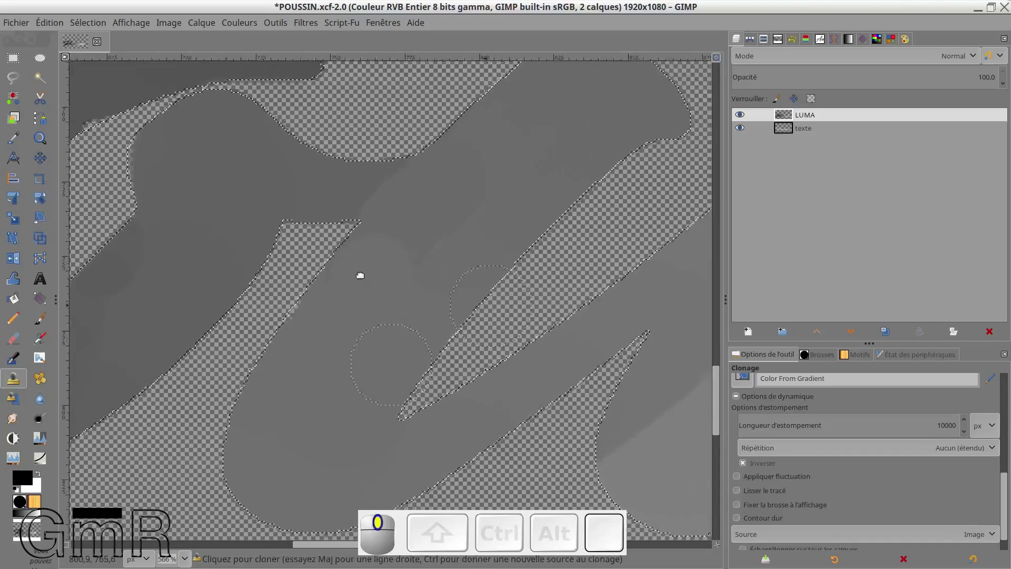
pyautogui.keyDown('ctrl'); pyautogui.click(410, 456); pyautogui.keyUp('ctrl')
pyautogui.moveTo(408, 364)
pyautogui.mouseDown()
pyautogui.moveTo(399, 382)
pyautogui.moveTo(533, 275)
pyautogui.moveTo(427, 341)
pyautogui.moveTo(494, 280)
pyautogui.moveTo(578, 227)
pyautogui.moveTo(466, 410)
pyautogui.mouseUp()
# - Clone lighter grey from the middle of the u's second stroke up to its rounded top, undoing the trial strokes before repainting
pyautogui.press('ctrl')
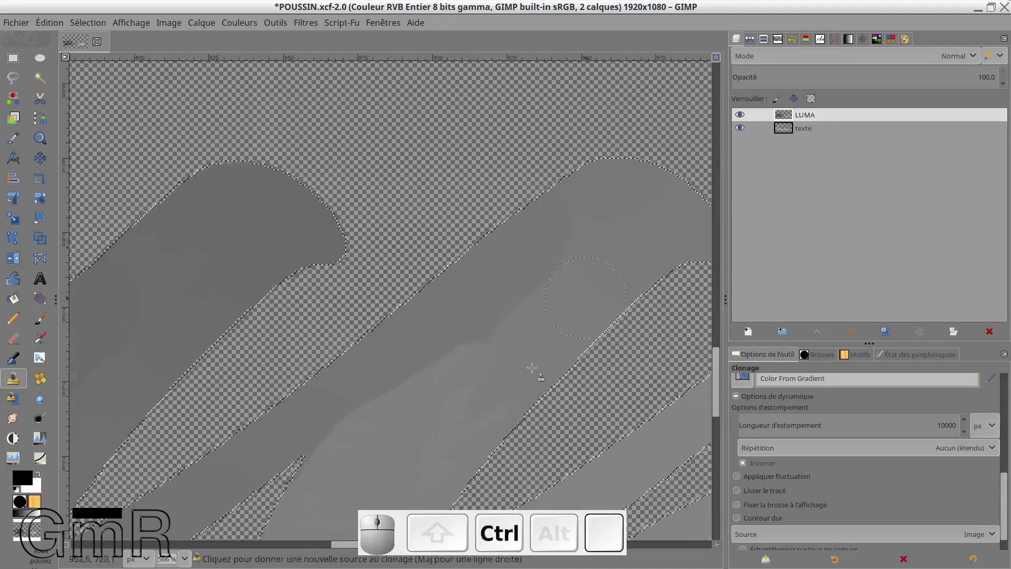
pyautogui.keyDown('ctrl'); pyautogui.click(451, 444); pyautogui.keyUp('ctrl')
pyautogui.click(515, 369)
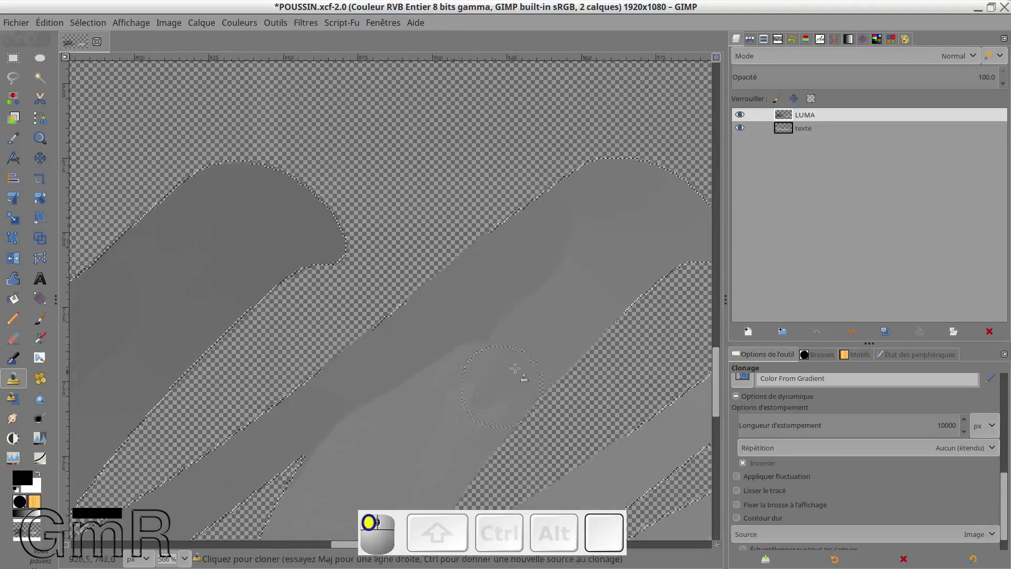
pyautogui.moveTo(566, 289)
pyautogui.mouseDown()
pyautogui.moveTo(606, 213)
pyautogui.moveTo(513, 324)
pyautogui.moveTo(417, 394)
pyautogui.mouseUp()
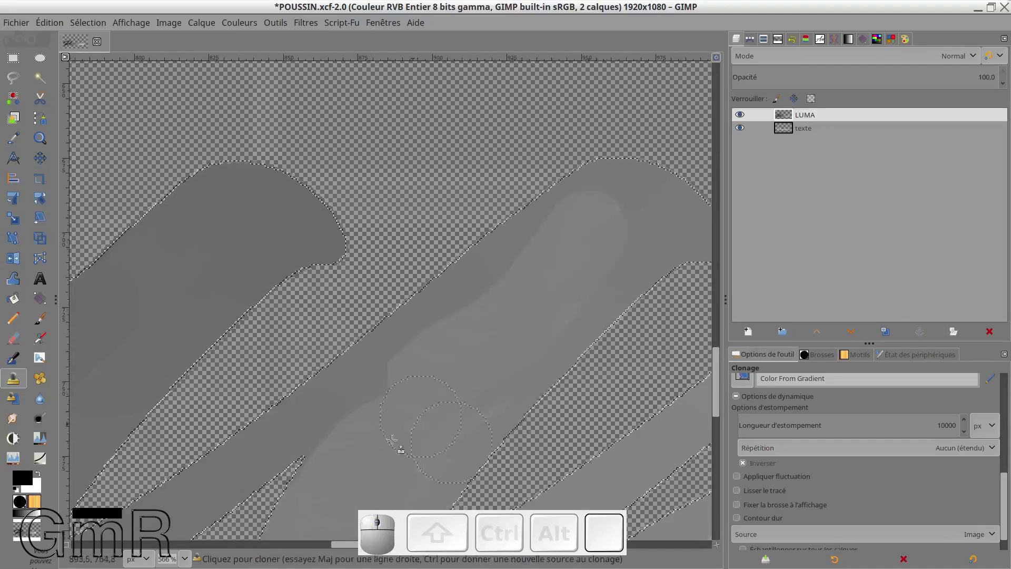
pyautogui.hotkey('ctrl', 'z')
pyautogui.hotkey('ctrl', 'z')
pyautogui.hotkey('ctrl', 'z')
pyautogui.moveTo(284, 414); pyautogui.dragTo(321, 413)
pyautogui.moveTo(452, 330); pyautogui.dragTo(462, 321)
pyautogui.moveTo(471, 314)
pyautogui.mouseDown()
pyautogui.moveTo(572, 215)
pyautogui.moveTo(579, 203)
pyautogui.moveTo(567, 197)
pyautogui.mouseUp()
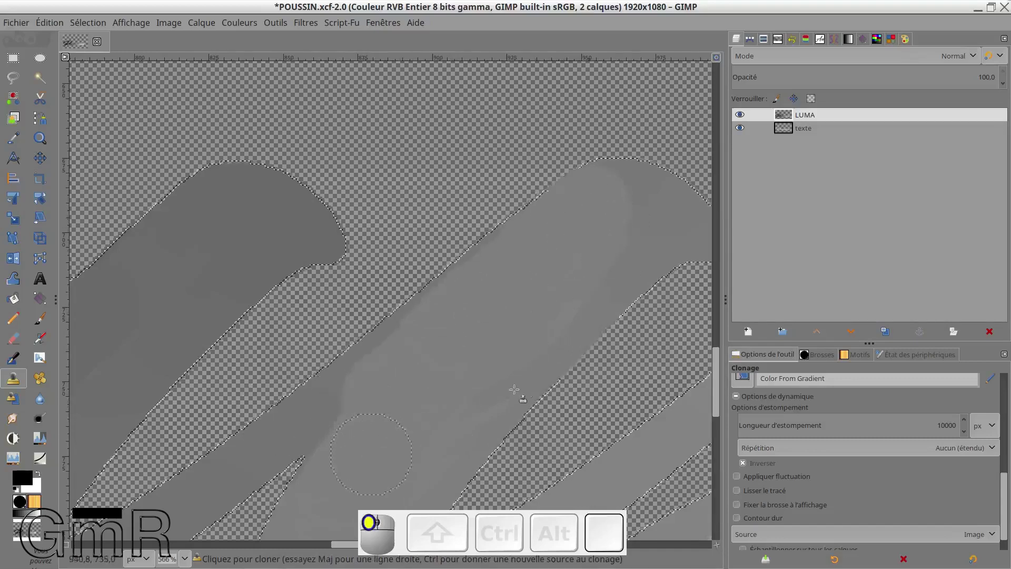
# - Clone grey sampled from the first s's upper curve over the tone step on its outer side
pyautogui.keyDown('ctrl'); pyautogui.scroll(-3, 545, 364); pyautogui.keyUp('ctrl')
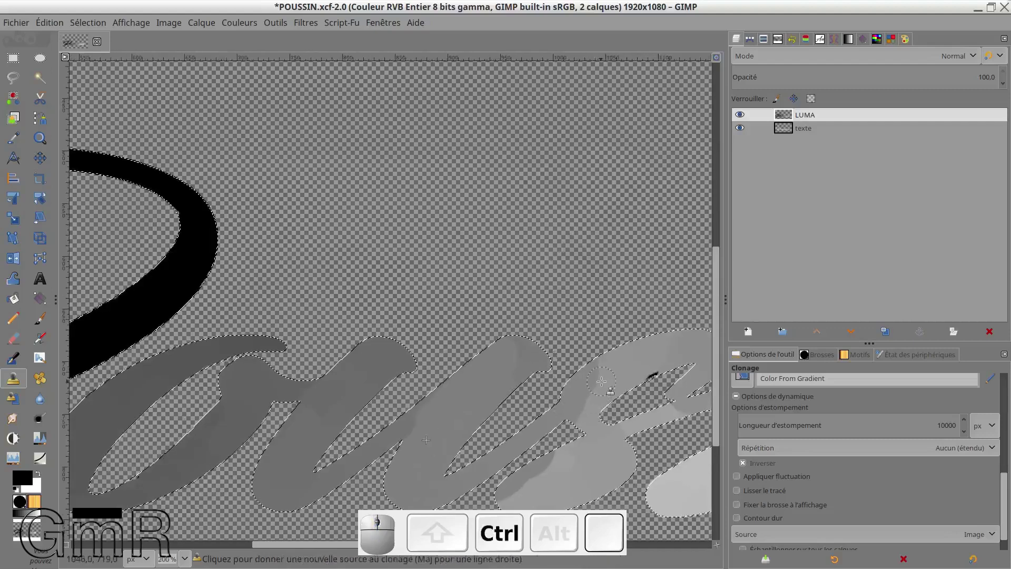
pyautogui.keyDown('ctrl'); pyautogui.click(618, 374); pyautogui.keyUp('ctrl')
pyautogui.moveTo(618, 374)
pyautogui.mouseDown()
pyautogui.moveTo(585, 401)
pyautogui.moveTo(594, 369)
pyautogui.moveTo(578, 383)
pyautogui.moveTo(575, 413)
pyautogui.moveTo(577, 387)
pyautogui.mouseUp()
pyautogui.scroll(-5, 579, 369)
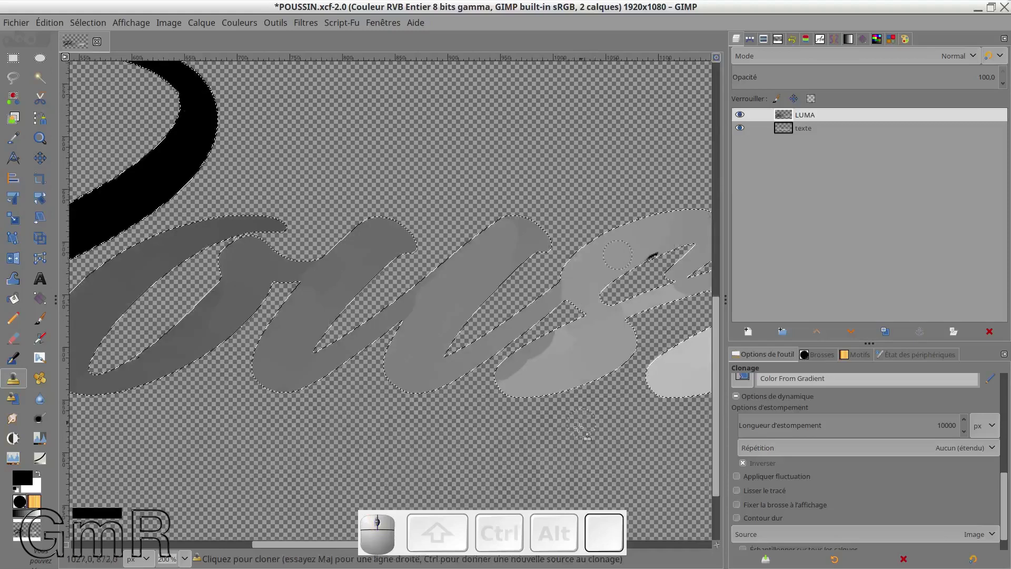
# - Clone the lighter grey of the first s's lower bowl over its darker end and undo the last surplus stroke
pyautogui.keyDown('ctrl'); pyautogui.click(561, 354); pyautogui.keyUp('ctrl')
pyautogui.moveTo(561, 354); pyautogui.dragTo(518, 370)
pyautogui.moveTo(506, 379)
pyautogui.mouseDown()
pyautogui.moveTo(534, 357)
pyautogui.moveTo(507, 368)
pyautogui.moveTo(544, 341)
pyautogui.moveTo(588, 339)
pyautogui.moveTo(538, 362)
pyautogui.moveTo(341, 396)
pyautogui.mouseUp()
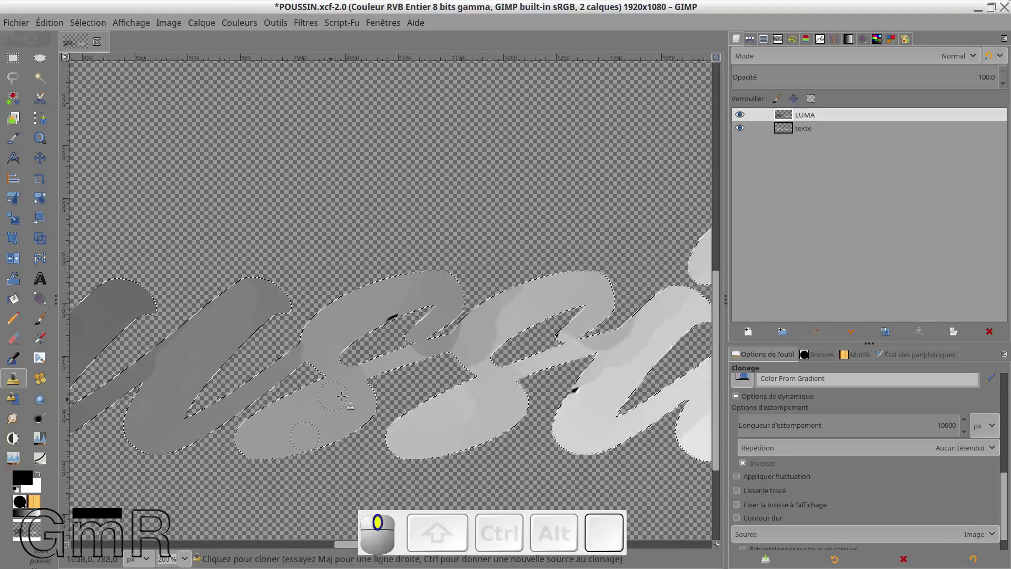
pyautogui.hotkey('ctrl', 'z')
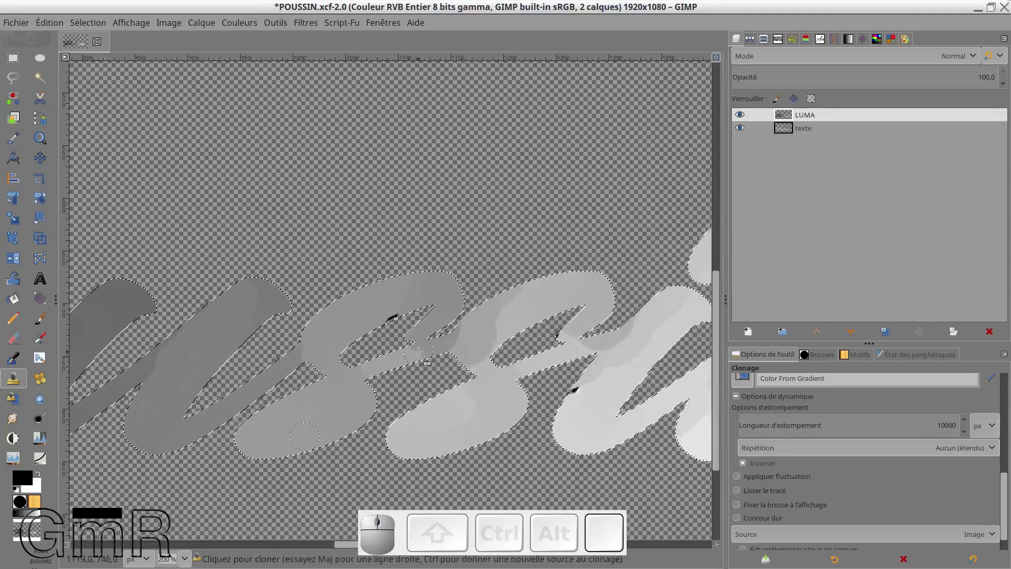
# - Clone the connecting bar's grey over its tone steps, from the first s's lower bowl to the junction with the second s
pyautogui.keyDown('ctrl'); pyautogui.scroll(3, 419, 358); pyautogui.keyUp('ctrl')
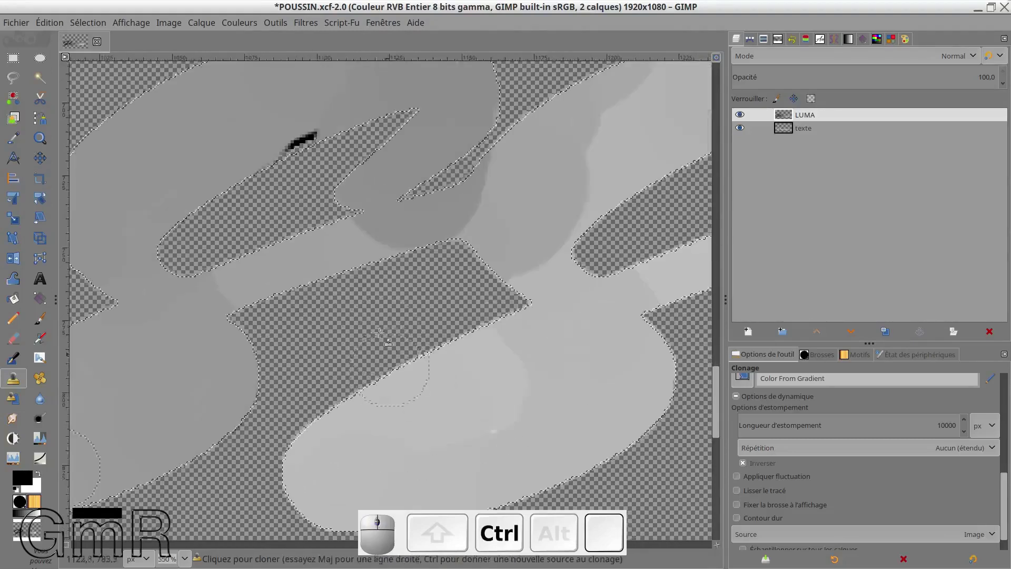
pyautogui.keyDown('ctrl'); pyautogui.click(250, 287); pyautogui.keyUp('ctrl')
pyautogui.keyDown('ctrl'); pyautogui.click(289, 286); pyautogui.keyUp('ctrl')
pyautogui.moveTo(247, 287); pyautogui.dragTo(225, 283)
pyautogui.keyDown('ctrl'); pyautogui.click(315, 260); pyautogui.keyUp('ctrl')
pyautogui.moveTo(345, 256); pyautogui.dragTo(465, 210)
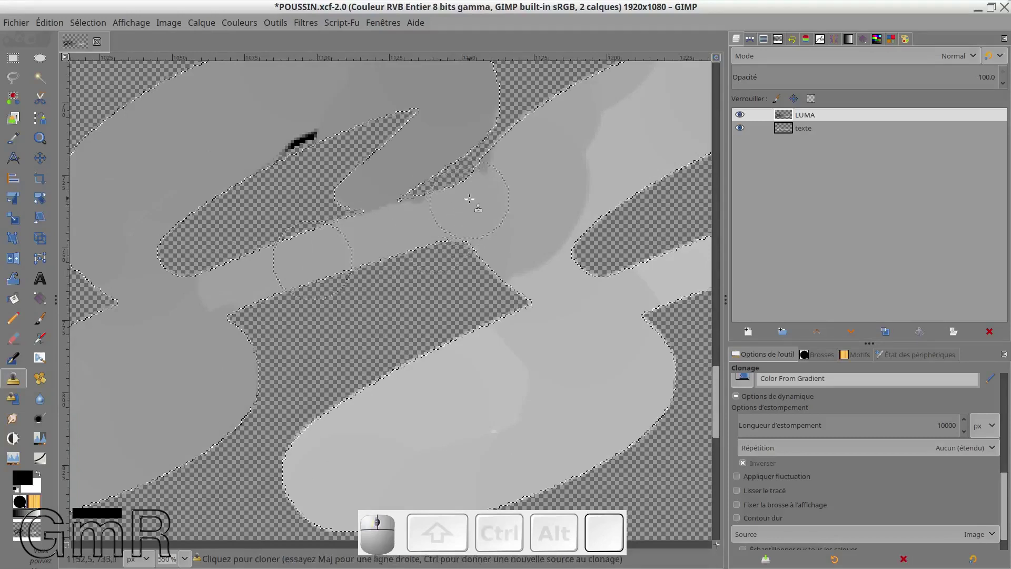
# - Clone lighter grey sampled from the second s over the dark overlap on its outer curve beside the connecting bar
pyautogui.keyDown('ctrl'); pyautogui.click(602, 150); pyautogui.keyUp('ctrl')
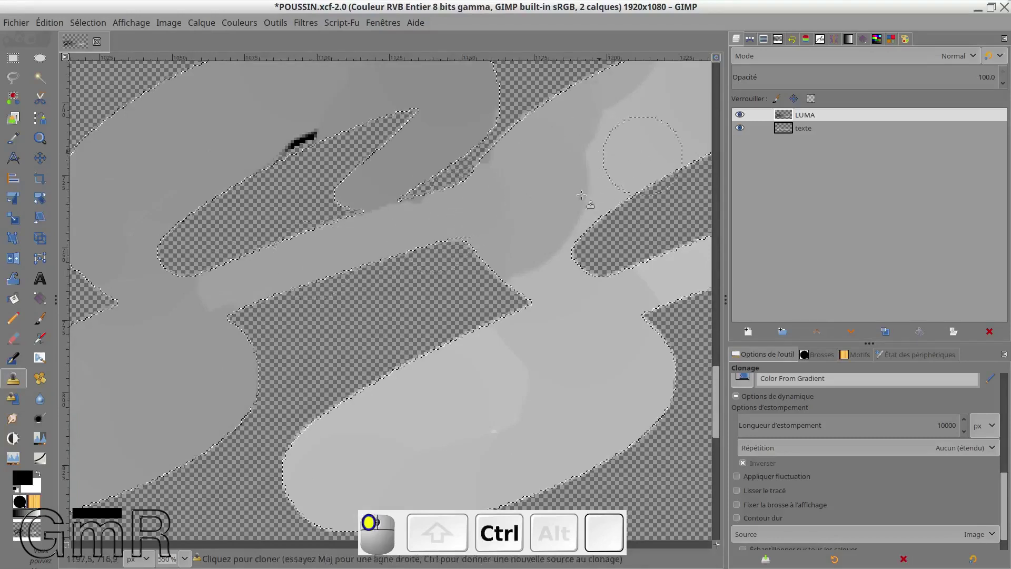
pyautogui.click(571, 212)
pyautogui.moveTo(554, 283)
pyautogui.keyDown('ctrl'); pyautogui.mouseDown()
pyautogui.moveTo(540, 244)
pyautogui.moveTo(522, 232)
pyautogui.moveTo(524, 200)
pyautogui.moveTo(514, 247)
pyautogui.moveTo(521, 203)
pyautogui.moveTo(543, 206)
pyautogui.mouseUp(); pyautogui.keyUp('ctrl')
pyautogui.moveTo(538, 148)
pyautogui.mouseDown()
pyautogui.moveTo(572, 145)
pyautogui.moveTo(532, 159)
pyautogui.moveTo(515, 193)
pyautogui.moveTo(519, 249)
pyautogui.mouseUp()
pyautogui.moveTo(555, 207); pyautogui.dragTo(513, 282)
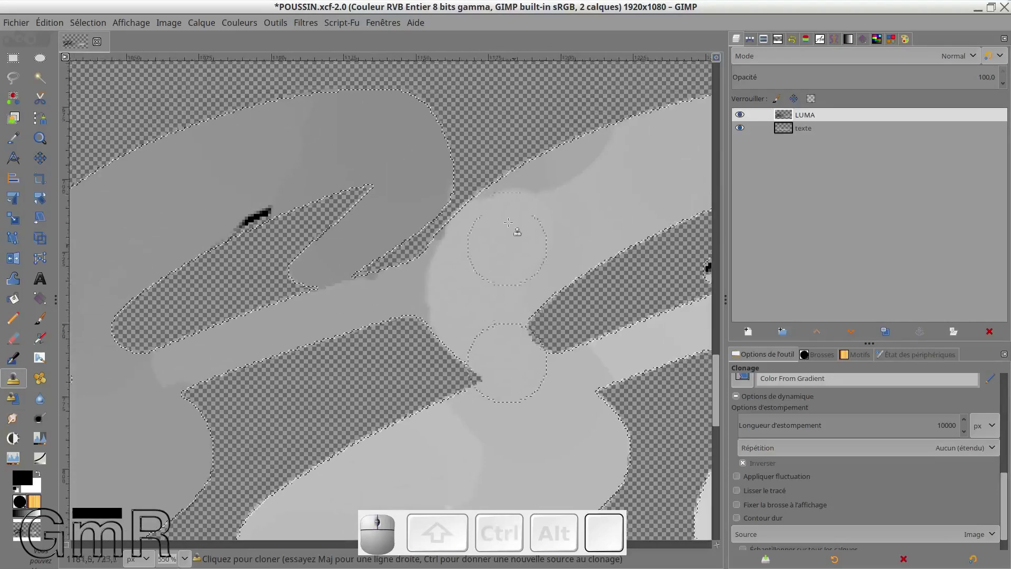
# - Clone grey from farther along the second s's upper stroke over the remaining tone patches on its curve
pyautogui.moveTo(509, 202); pyautogui.dragTo(543, 186)
pyautogui.moveTo(596, 165)
pyautogui.mouseDown()
pyautogui.moveTo(681, 153)
pyautogui.moveTo(596, 169)
pyautogui.moveTo(618, 152)
pyautogui.moveTo(540, 215)
pyautogui.moveTo(576, 198)
pyautogui.mouseUp()
pyautogui.keyDown('ctrl'); pyautogui.click(681, 154); pyautogui.keyUp('ctrl')
pyautogui.moveTo(549, 182)
pyautogui.mouseDown()
pyautogui.moveTo(549, 202)
pyautogui.moveTo(525, 215)
pyautogui.mouseUp()
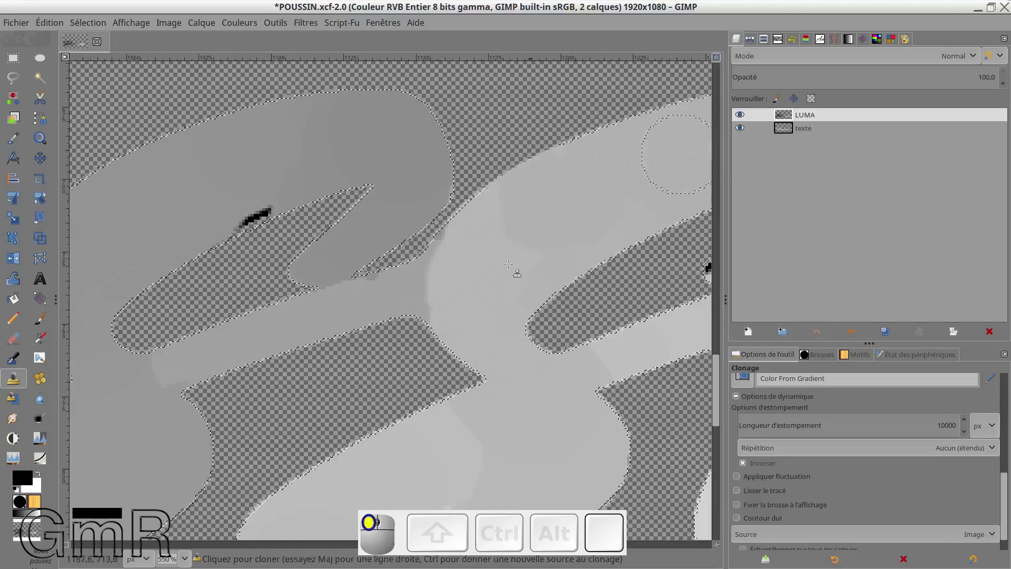
pyautogui.moveTo(521, 270)
pyautogui.mouseDown()
pyautogui.moveTo(485, 225)
pyautogui.moveTo(474, 270)
pyautogui.moveTo(454, 279)
pyautogui.mouseUp()
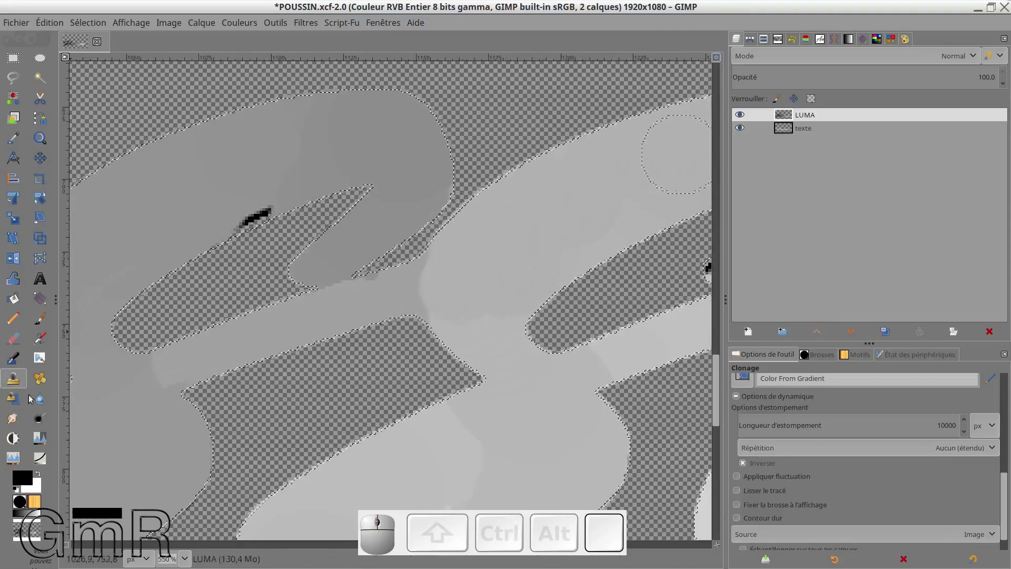
# - Smudge the tone steps on the second s's upper curve and neck, and undo the last smudge stroke
pyautogui.click(13, 418)
pyautogui.moveTo(579, 202); pyautogui.dragTo(555, 209)
pyautogui.moveTo(512, 280)
pyautogui.mouseDown()
pyautogui.moveTo(479, 291)
pyautogui.moveTo(472, 308)
pyautogui.moveTo(492, 336)
pyautogui.moveTo(480, 306)
pyautogui.moveTo(486, 420)
pyautogui.moveTo(534, 420)
pyautogui.mouseUp()
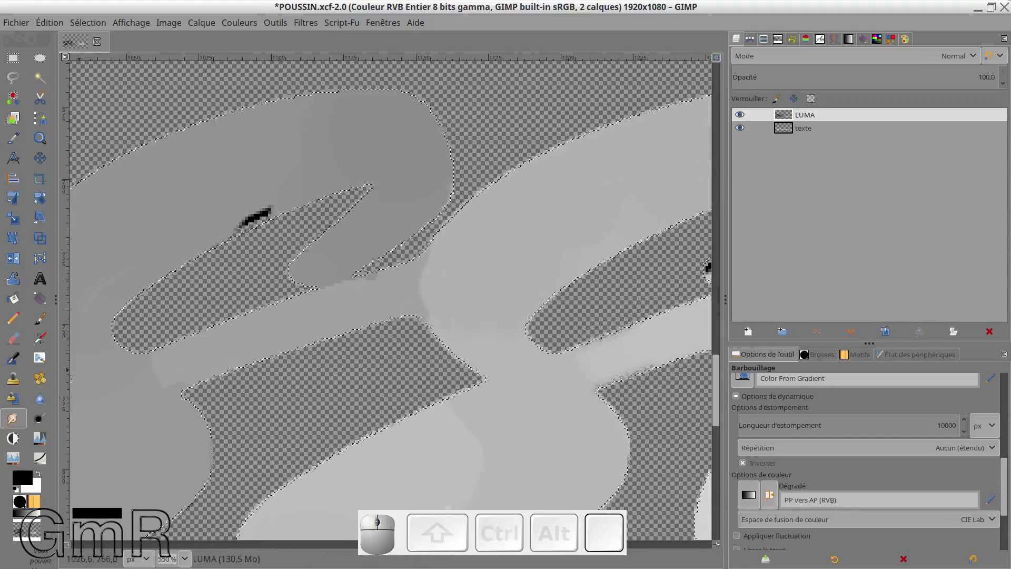
pyautogui.hotkey('ctrl', 'z')
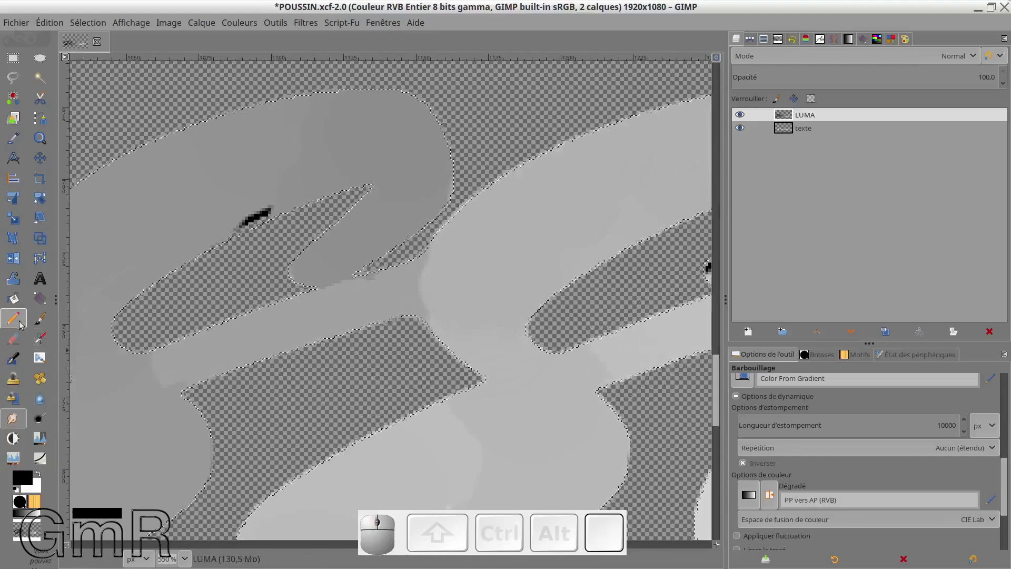
# - Switch back to the Clone tool and clone light grey from the second s's crossbar over the tone step at its start
pyautogui.click(13, 378)
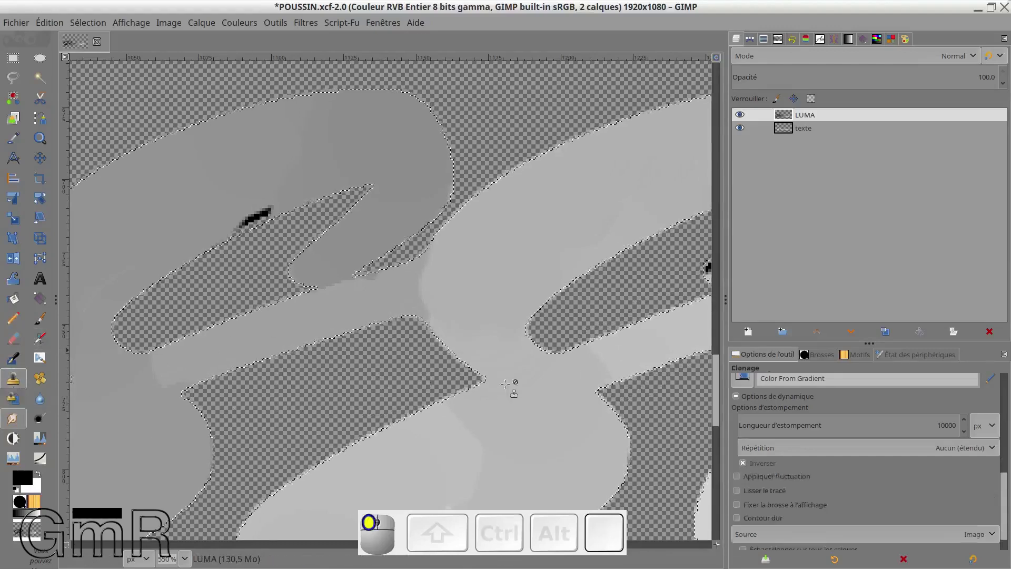
pyautogui.keyDown('ctrl'); pyautogui.click(659, 343); pyautogui.keyUp('ctrl')
pyautogui.moveTo(601, 360); pyautogui.dragTo(607, 362)
pyautogui.press('ctrl')
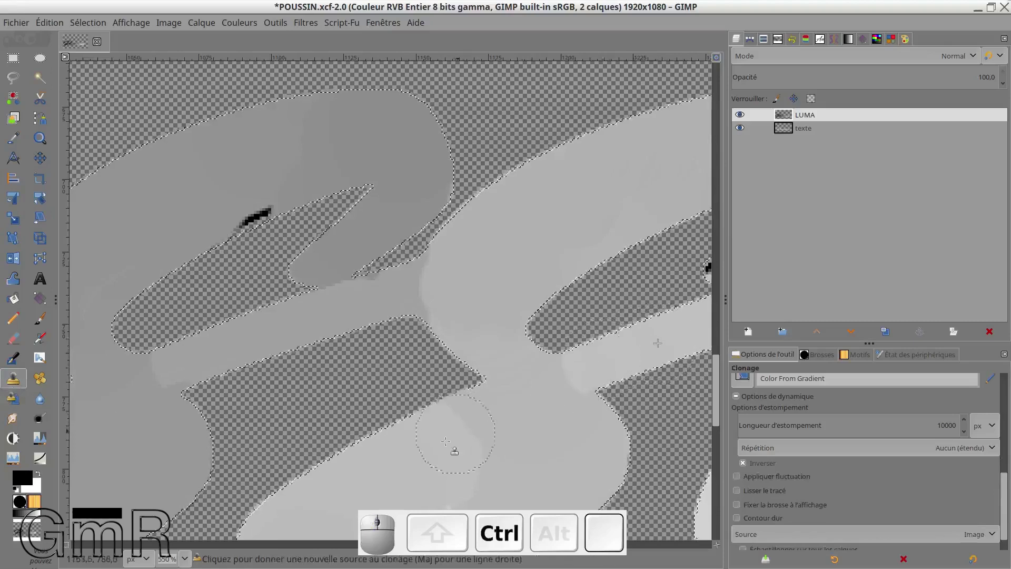
# - Clone light grey sampled from the second s's lower bowl over the tonal boundary at its neck
pyautogui.keyDown('ctrl'); pyautogui.click(435, 444); pyautogui.keyUp('ctrl')
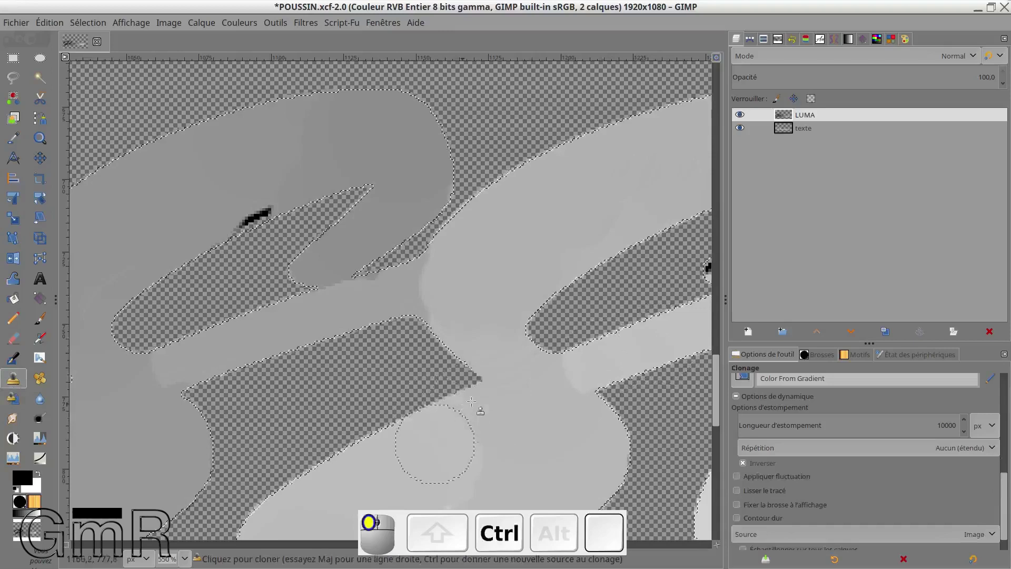
pyautogui.scroll(-3, 464, 436)
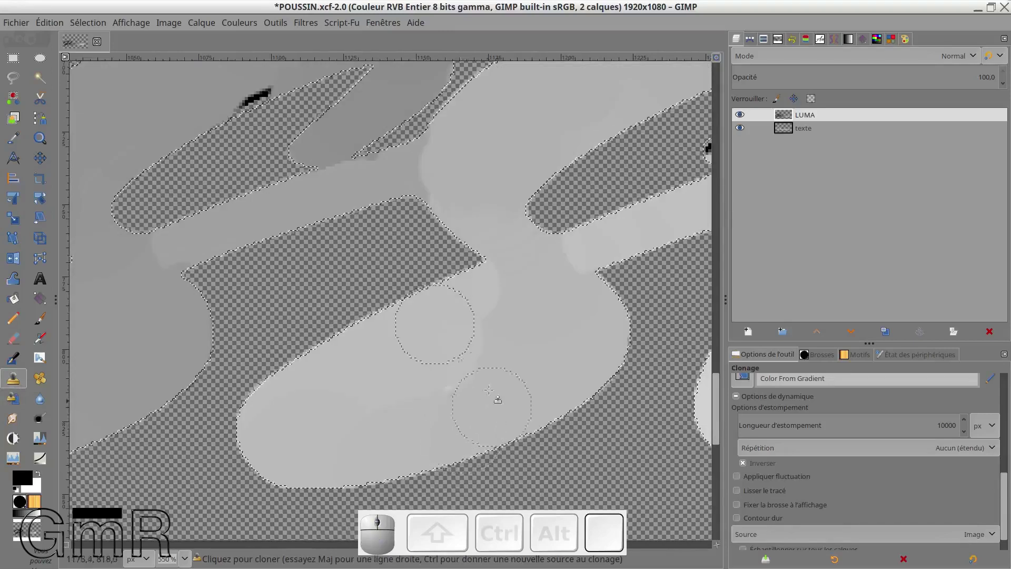
pyautogui.keyDown('ctrl'); pyautogui.click(473, 326); pyautogui.keyUp('ctrl')
pyautogui.moveTo(525, 359)
pyautogui.mouseDown()
pyautogui.moveTo(626, 390)
pyautogui.moveTo(537, 415)
pyautogui.moveTo(197, 429)
pyautogui.mouseUp()
# - Clone light grey from the i's lower stroke over the black speck on its edge and the tonal boundary above
pyautogui.scroll(-1, 310, 363)
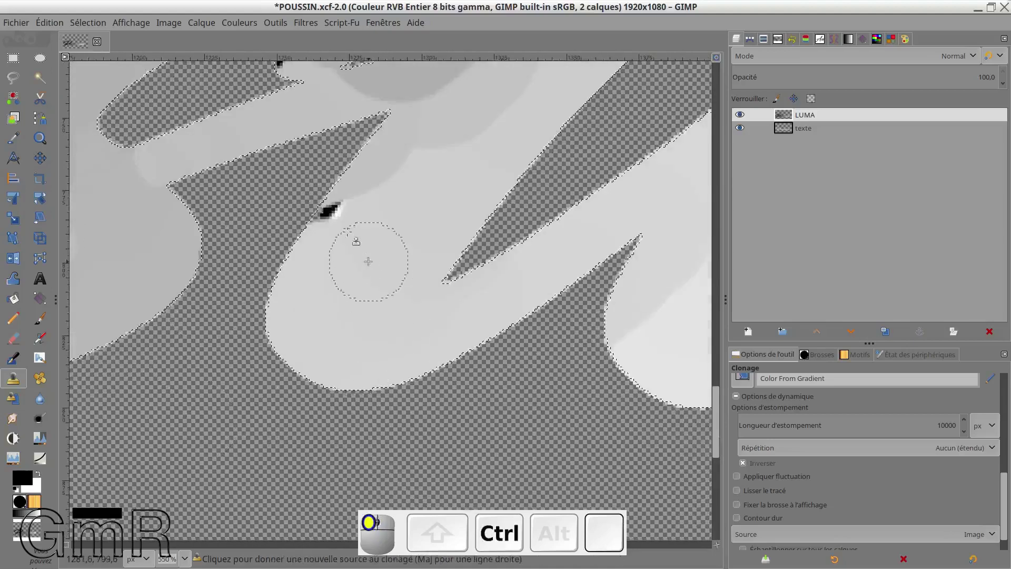
pyautogui.keyDown('ctrl'); pyautogui.click(368, 261); pyautogui.keyUp('ctrl')
pyautogui.moveTo(360, 206); pyautogui.dragTo(408, 172)
pyautogui.scroll(2, 439, 212)
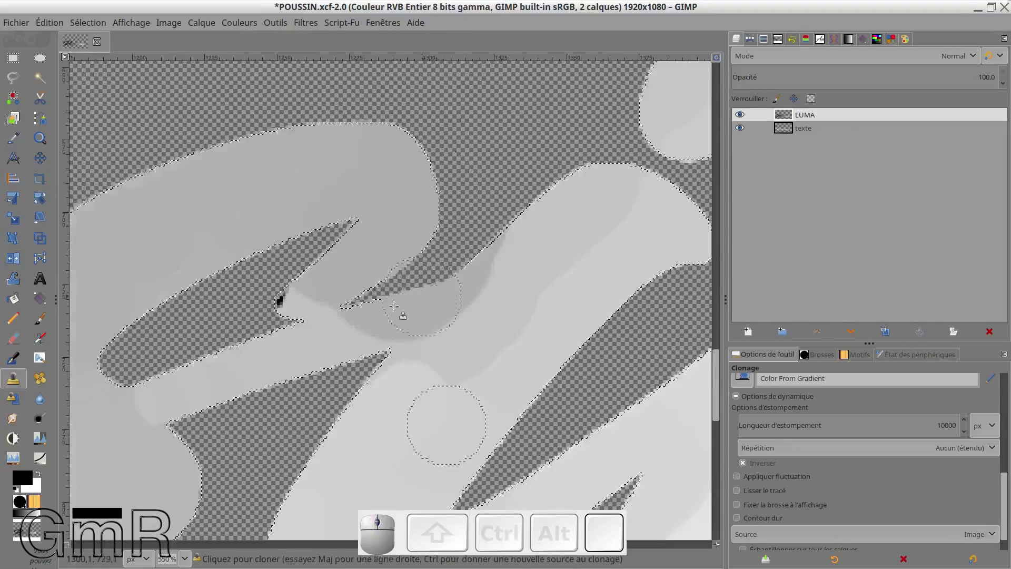
pyautogui.moveTo(445, 377); pyautogui.dragTo(440, 370)
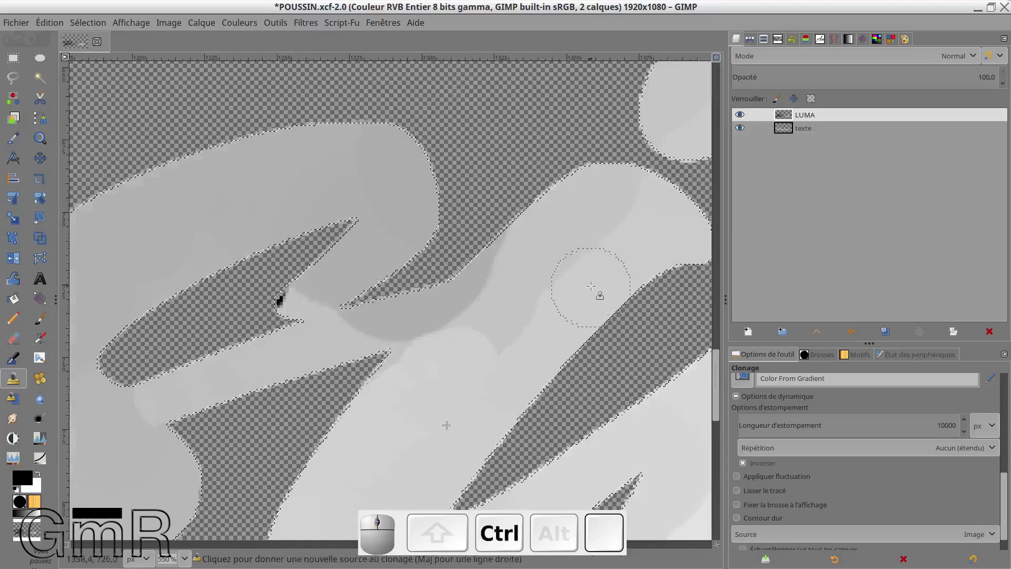
# - Clone freshly sampled light grey over the tone steps along the i's stroke up to its rounded top
pyautogui.keyDown('ctrl'); pyautogui.click(460, 381); pyautogui.keyUp('ctrl')
pyautogui.click(499, 346)
pyautogui.moveTo(521, 299); pyautogui.dragTo(548, 278)
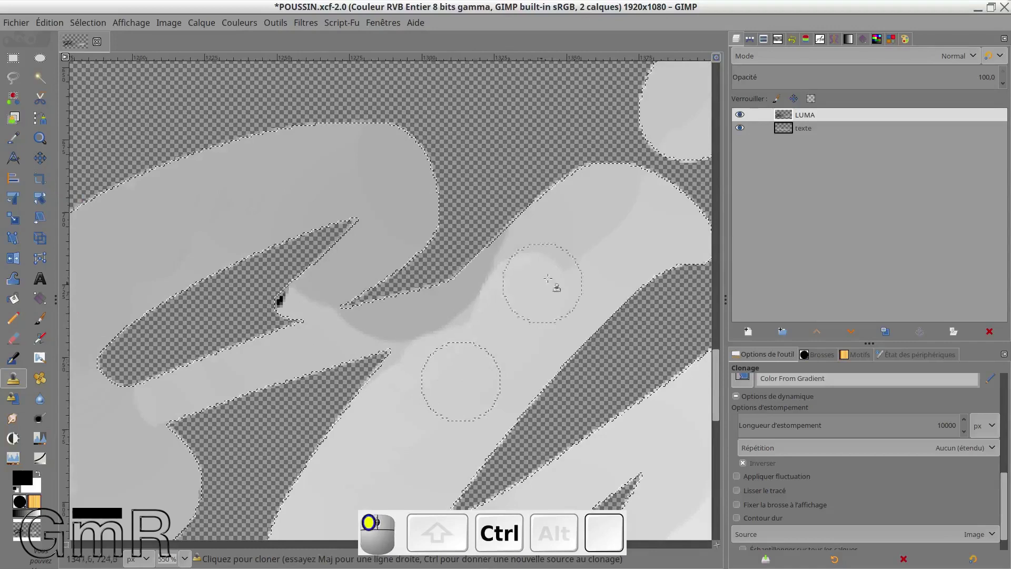
pyautogui.moveTo(607, 221); pyautogui.dragTo(626, 197)
pyautogui.click(630, 187)
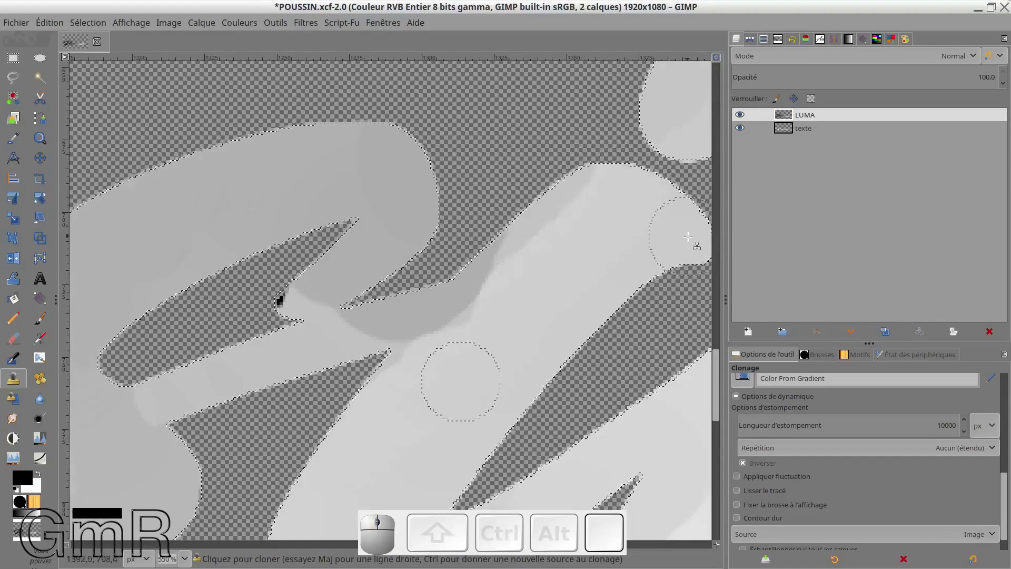
# - Clone light grey from the i's top over the darker strip on its outer edge down to the junction with the second s
pyautogui.keyDown('ctrl'); pyautogui.click(655, 225); pyautogui.keyUp('ctrl')
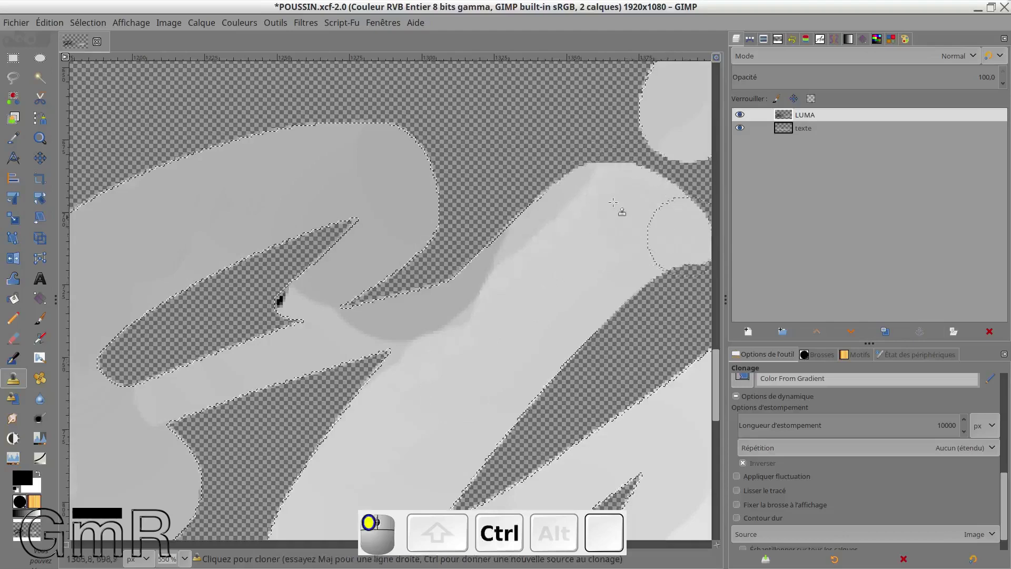
pyautogui.moveTo(589, 199)
pyautogui.mouseDown()
pyautogui.moveTo(570, 210)
pyautogui.moveTo(571, 230)
pyautogui.moveTo(520, 241)
pyautogui.moveTo(551, 220)
pyautogui.moveTo(430, 331)
pyautogui.moveTo(451, 335)
pyautogui.mouseUp()
pyautogui.moveTo(454, 334)
pyautogui.mouseDown()
pyautogui.moveTo(481, 330)
pyautogui.moveTo(506, 304)
pyautogui.mouseUp()
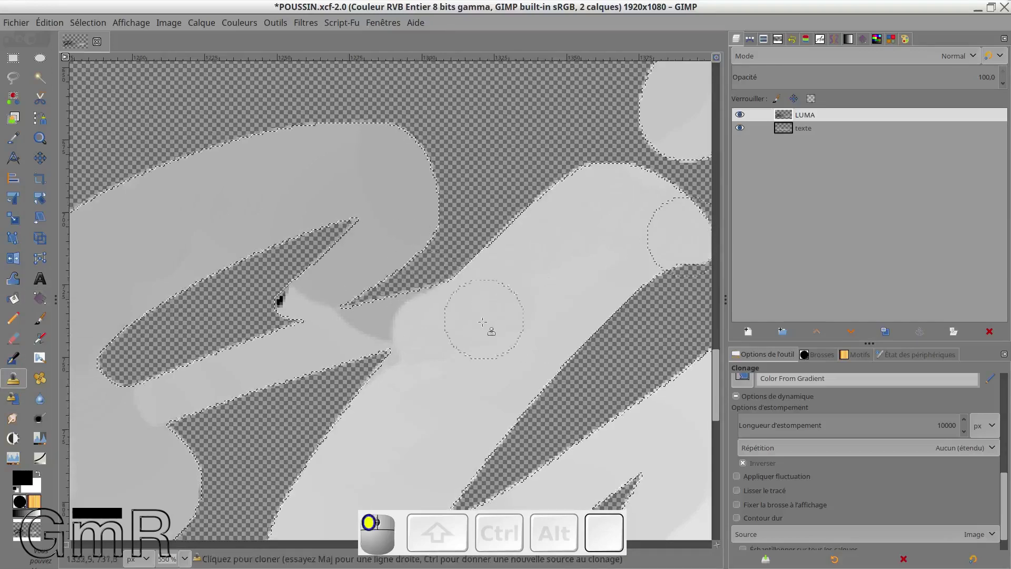
# - Clone the same light grey over the remaining tone steps in the middle and lower part of the i's stroke
pyautogui.moveTo(401, 376); pyautogui.dragTo(395, 398)
pyautogui.moveTo(546, 311)
pyautogui.mouseDown()
pyautogui.moveTo(587, 279)
pyautogui.moveTo(577, 281)
pyautogui.mouseUp()
pyautogui.moveTo(482, 361); pyautogui.dragTo(488, 369)
pyautogui.moveTo(443, 403); pyautogui.dragTo(413, 416)
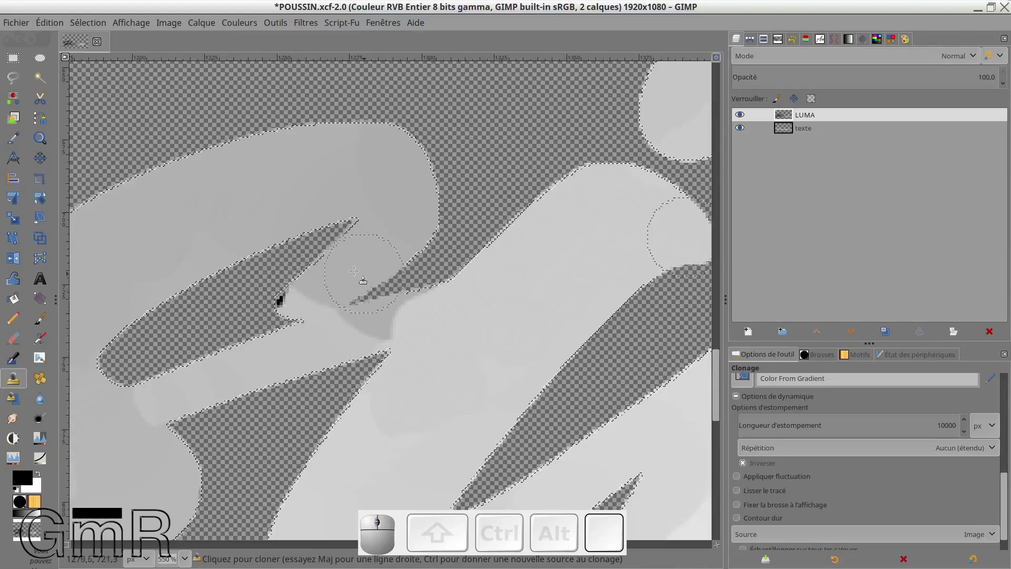
# - Clone over the black speck on the second s's curl and blend the crossbar's grey over the dark wedge beside the i
pyautogui.moveTo(345, 267)
pyautogui.mouseDown()
pyautogui.moveTo(350, 276)
pyautogui.moveTo(290, 298)
pyautogui.mouseUp()
pyautogui.press('ctrl')
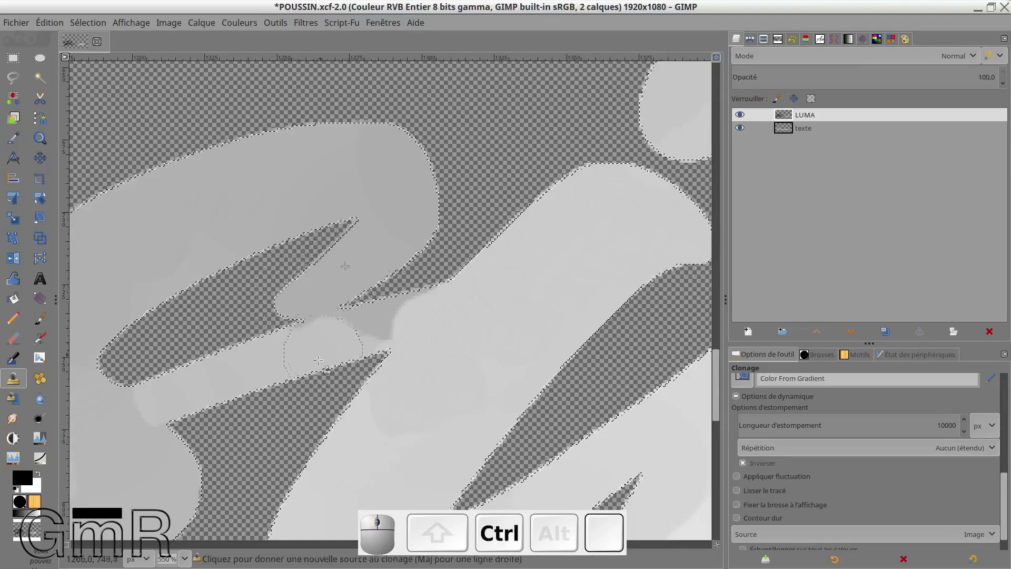
pyautogui.keyDown('ctrl'); pyautogui.click(344, 338); pyautogui.keyUp('ctrl')
pyautogui.click(344, 337)
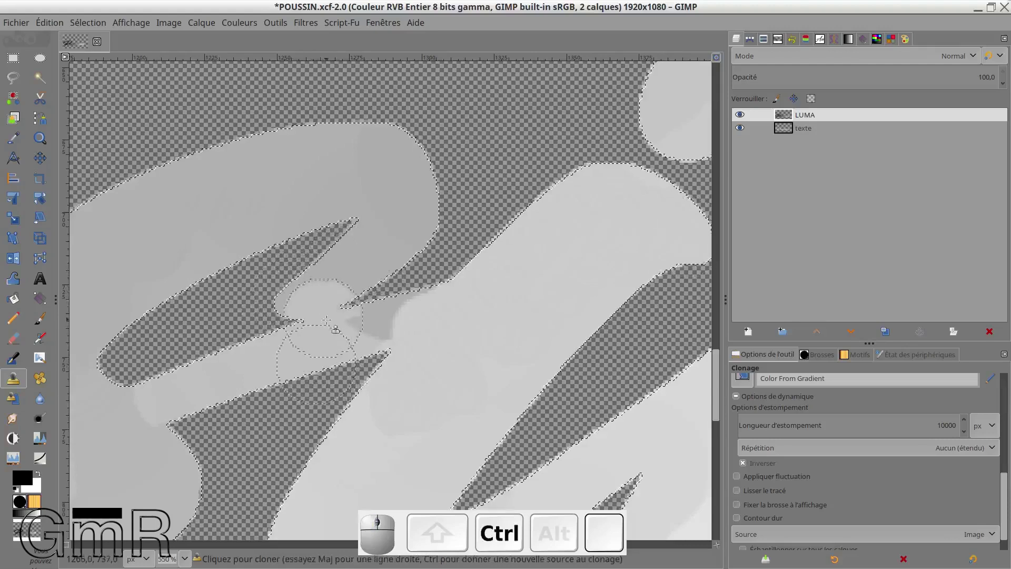
pyautogui.moveTo(343, 338)
pyautogui.mouseDown()
pyautogui.moveTo(395, 318)
pyautogui.moveTo(371, 335)
pyautogui.mouseUp()
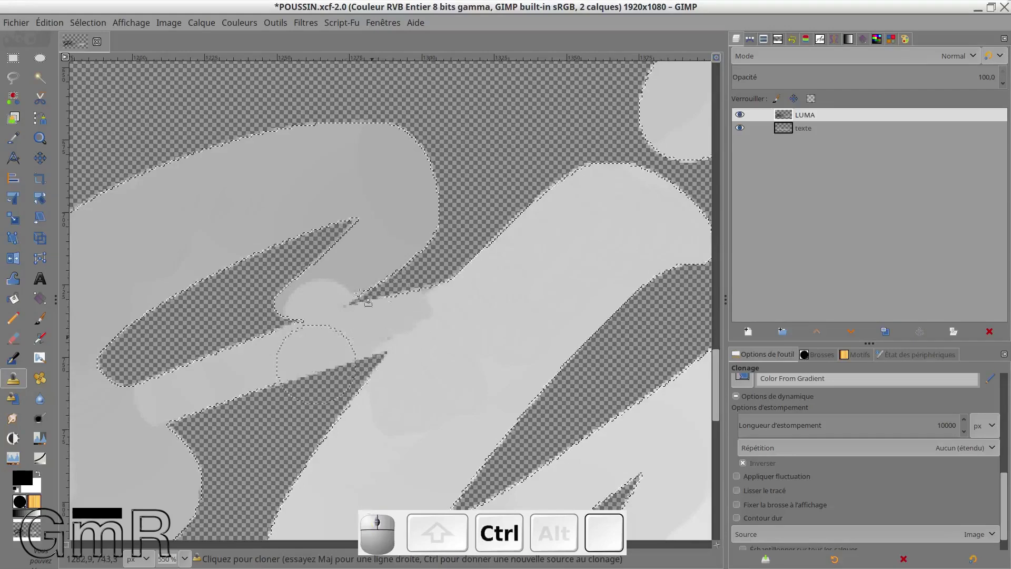
# - Clone darker grey sampled from the second s's curl over the light round patch at the curl's tip
pyautogui.keyDown('ctrl'); pyautogui.click(372, 252); pyautogui.keyUp('ctrl')
pyautogui.moveTo(338, 274)
pyautogui.mouseDown()
pyautogui.moveTo(311, 283)
pyautogui.moveTo(312, 296)
pyautogui.mouseUp()
pyautogui.click(314, 295)
# - Clone near-white sampled from the n's second stroke over the grey tone steps along the upstroke linking its two strokes
pyautogui.moveTo(425, 259); pyautogui.dragTo(228, 284)
pyautogui.scroll(-2, 225, 294)
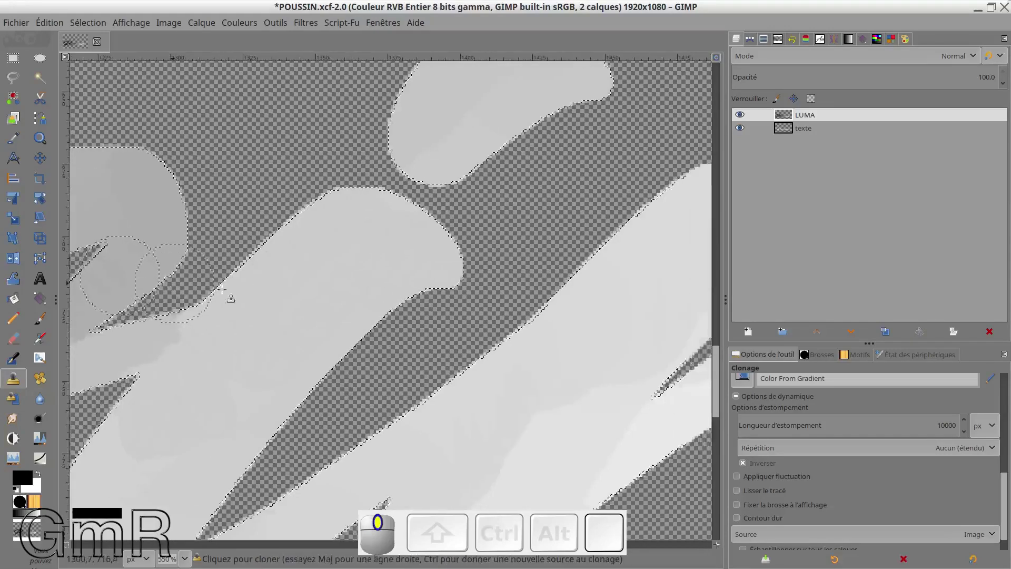
pyautogui.scroll(-2, 535, 316)
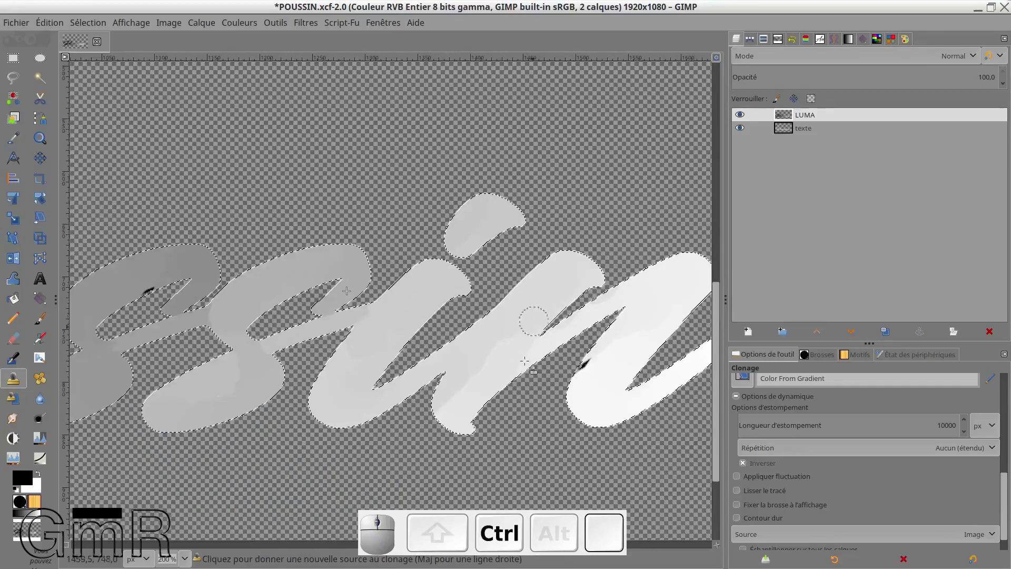
pyautogui.scroll(2, 533, 320)
pyautogui.keyDown('ctrl'); pyautogui.click(639, 307); pyautogui.keyUp('ctrl')
pyautogui.moveTo(639, 307)
pyautogui.mouseDown()
pyautogui.moveTo(440, 316)
pyautogui.moveTo(463, 327)
pyautogui.mouseUp()
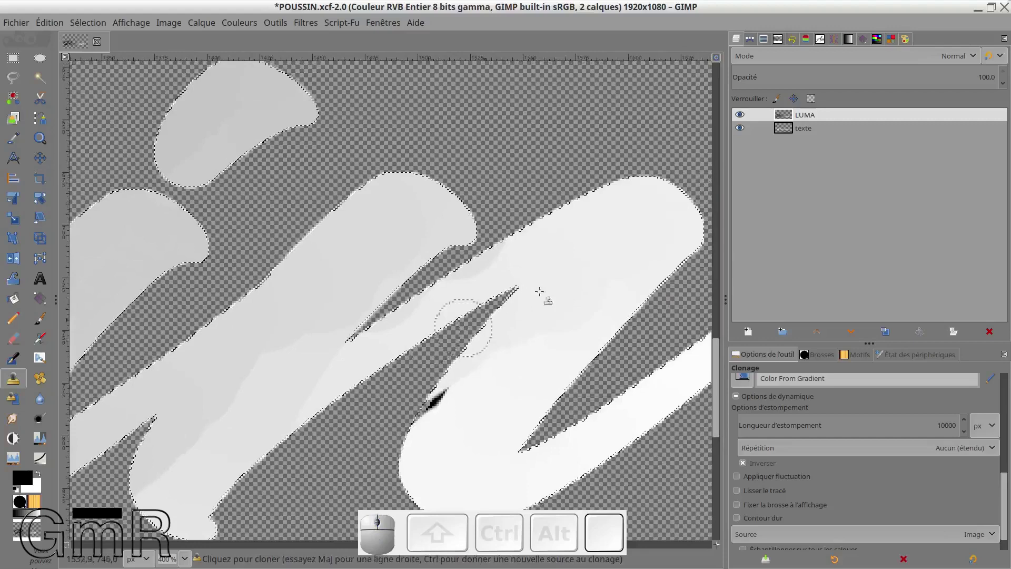
pyautogui.press('ctrl')
pyautogui.keyDown('ctrl'); pyautogui.click(545, 242); pyautogui.keyUp('ctrl')
pyautogui.moveTo(485, 252)
pyautogui.mouseDown()
pyautogui.moveTo(395, 327)
pyautogui.moveTo(399, 308)
pyautogui.mouseUp()
pyautogui.click(388, 334)
# - Clone white from the lower part of the n's second stroke over the black speck on its outer edge
pyautogui.keyDown('ctrl'); pyautogui.click(463, 451); pyautogui.keyUp('ctrl')
pyautogui.moveTo(445, 423); pyautogui.dragTo(440, 401)
pyautogui.click(452, 394)
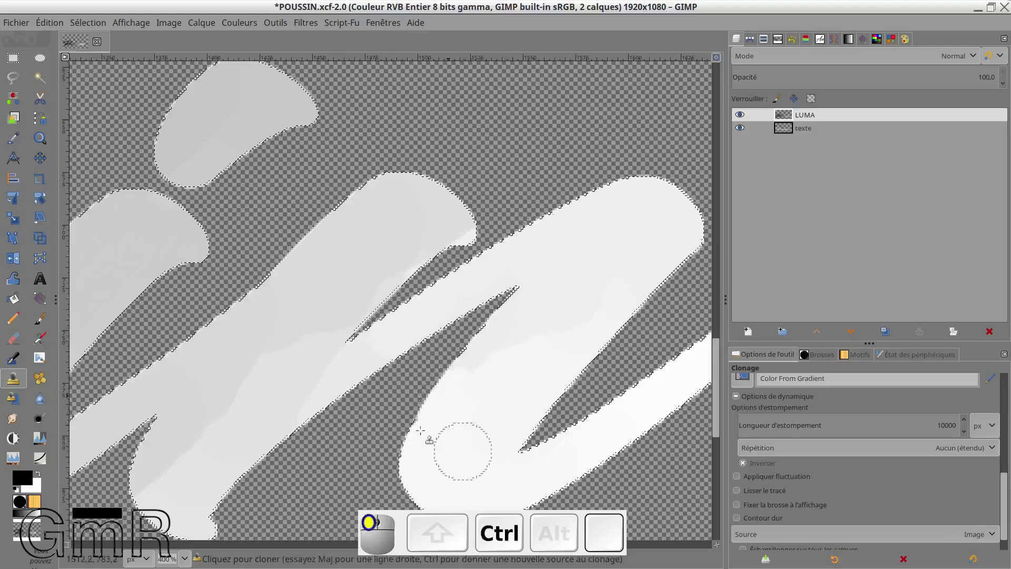
# - Clear the selection around the lettering and hide the texte layer, leaving only LUMA visible
pyautogui.moveTo(505, 403); pyautogui.dragTo(294, 323)
pyautogui.scroll(-6, 384, 338)
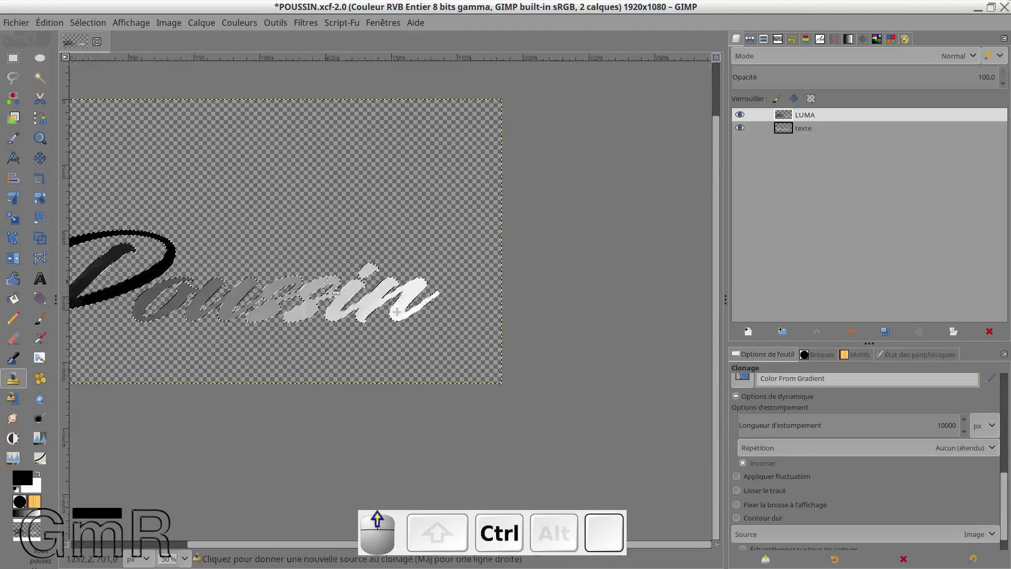
pyautogui.scroll(3, 397, 312)
pyautogui.moveTo(405, 273); pyautogui.dragTo(541, 276)
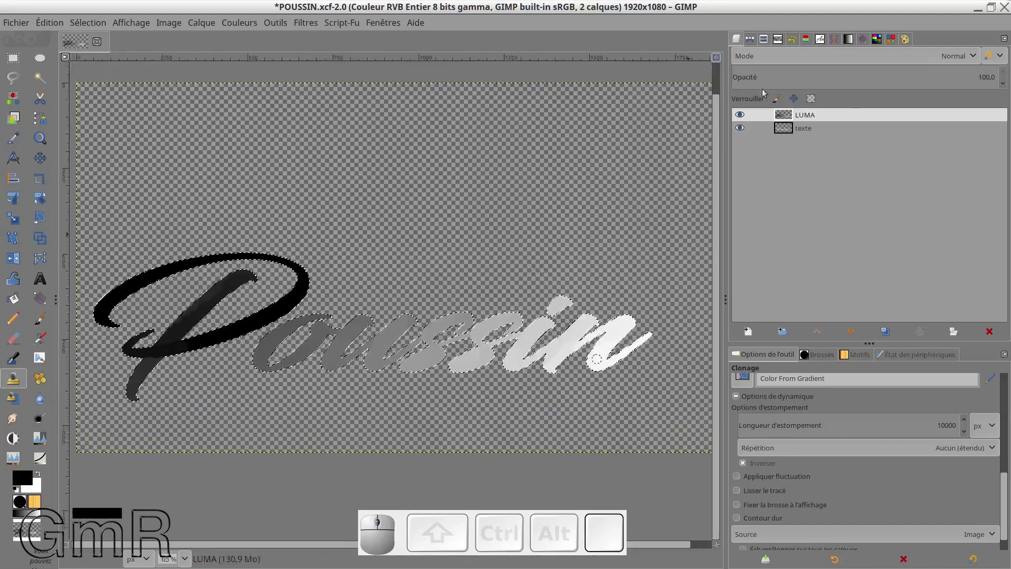
pyautogui.click(98, 23)
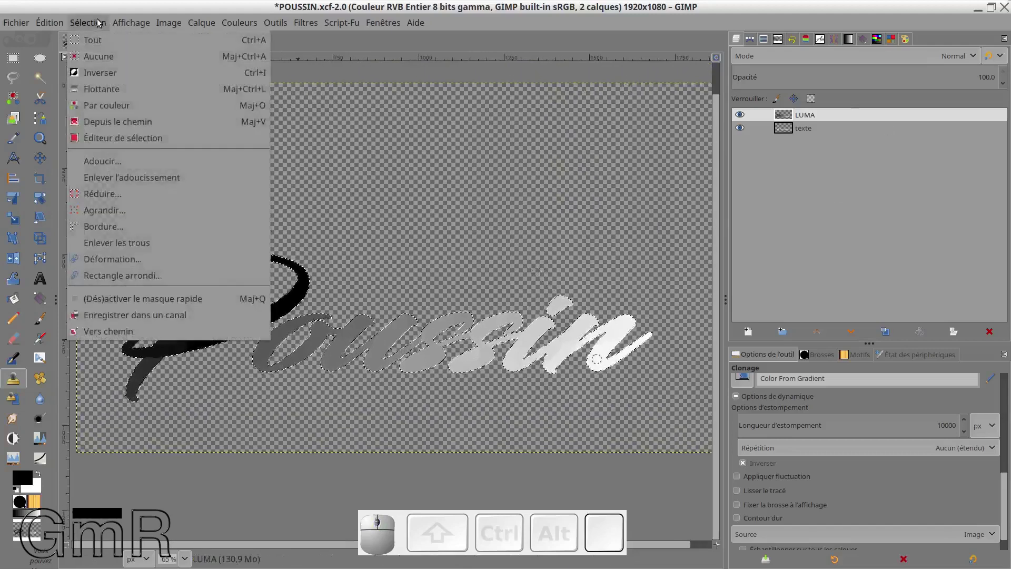
pyautogui.click(98, 56)
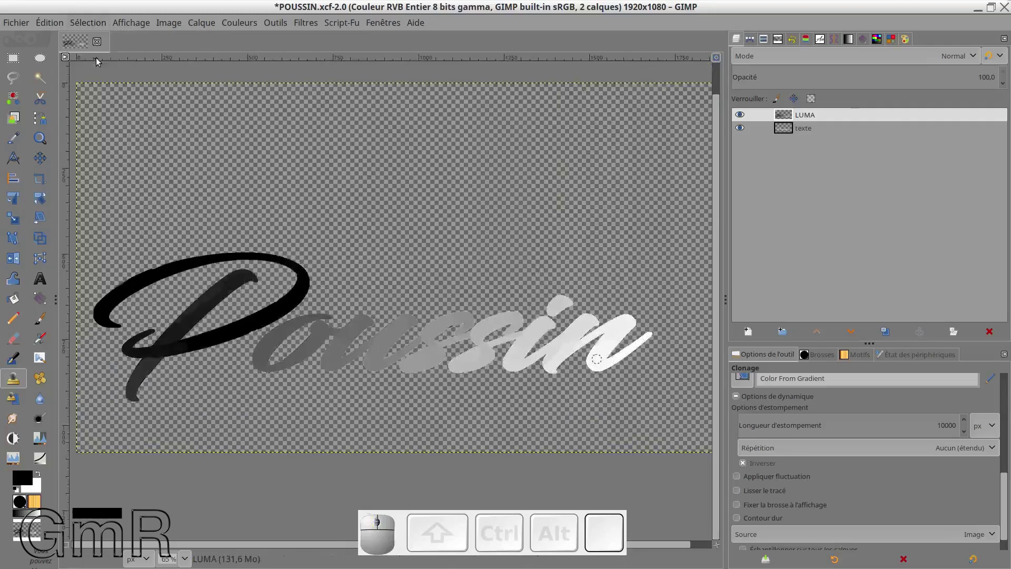
pyautogui.click(742, 120)
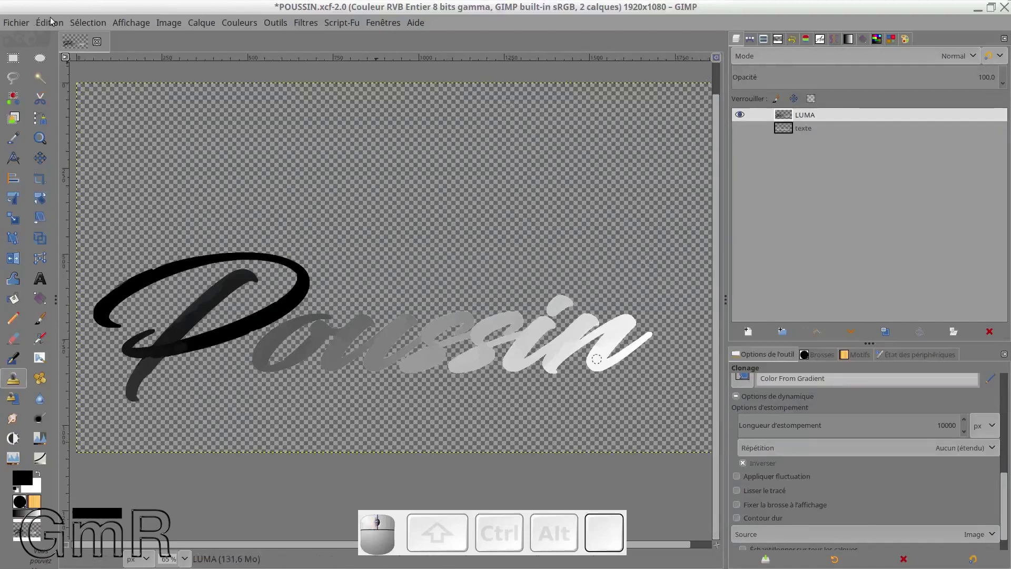
# - Start exporting the image under a new name and set the destination to the home folder's .local/share/kdenlive/lumas/HD
pyautogui.click(15, 23)
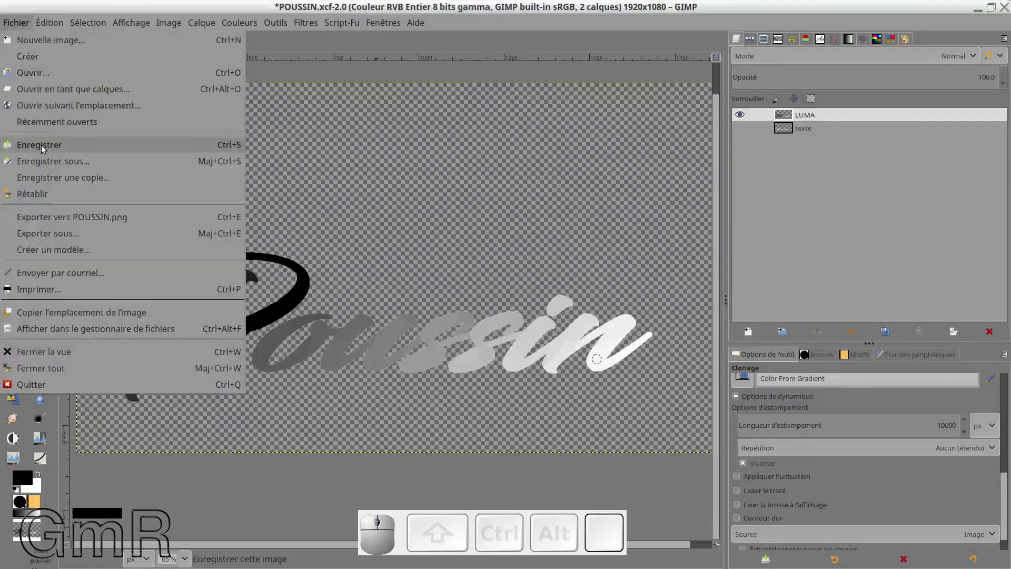
pyautogui.click(56, 238)
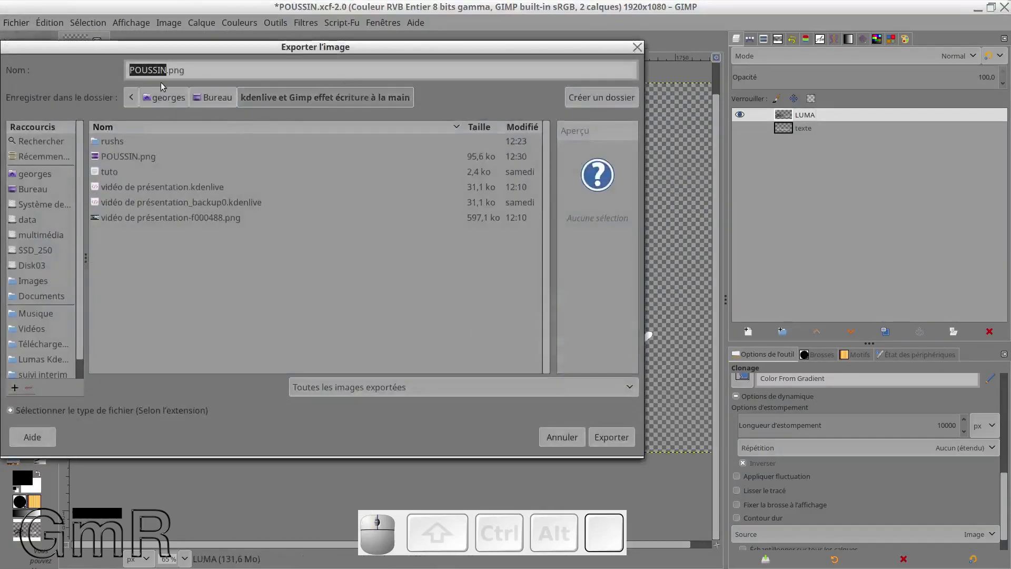
pyautogui.moveTo(253, 72); pyautogui.dragTo(59, 50)
pyautogui.write('/home/georges/.local/share/kdenlive/lumas/HD/')
pyautogui.press('Return')
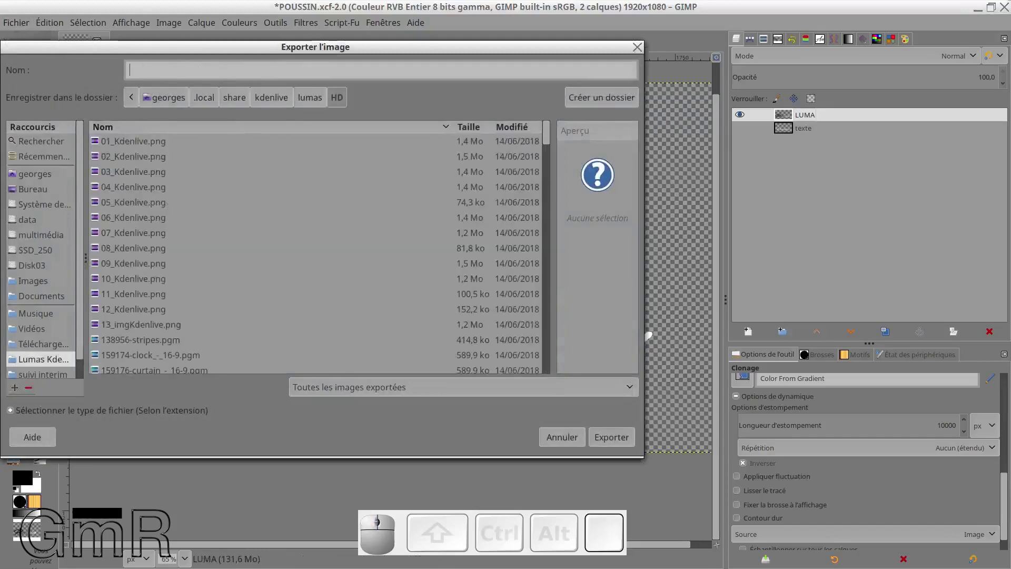
# - Switch to the file manager, look at the hidden-files display option, and go up from the HD folder to the home folder
pyautogui.moveTo(0, 337); pyautogui.dragTo(143, 109)
pyautogui.click(167, 120)
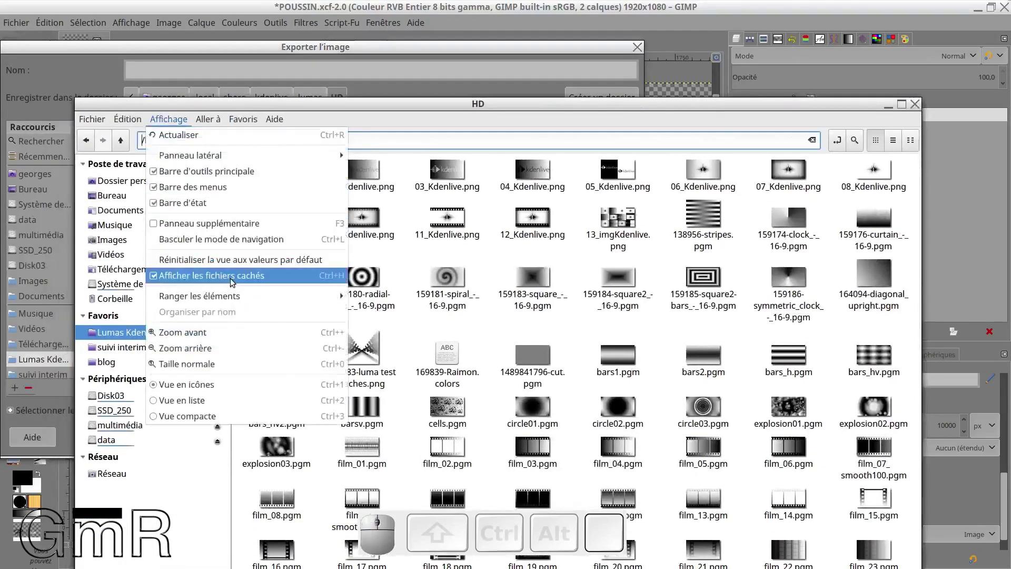
pyautogui.click(449, 101)
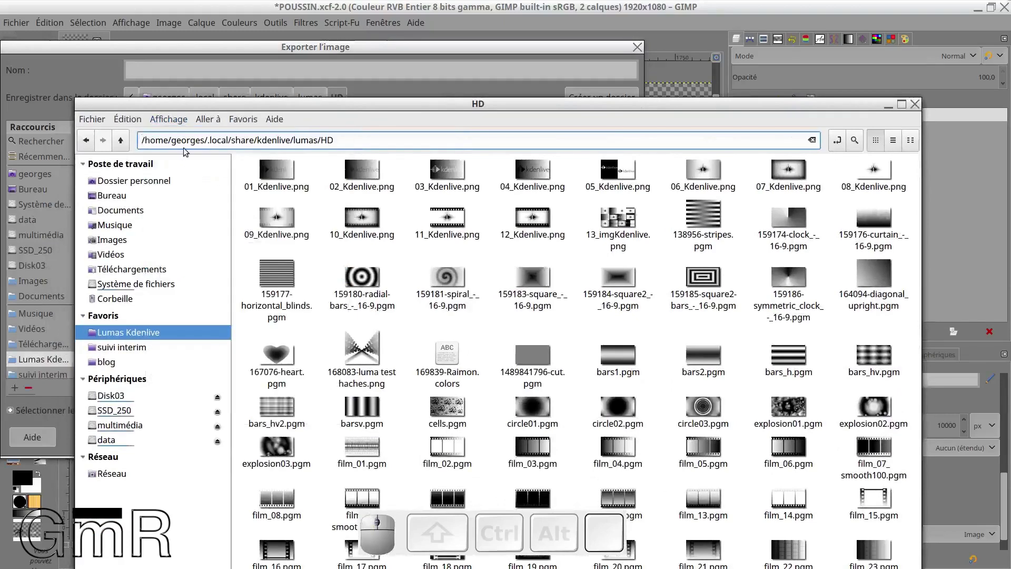
pyautogui.click(121, 140)
pyautogui.click(122, 140)
pyautogui.click(121, 140)
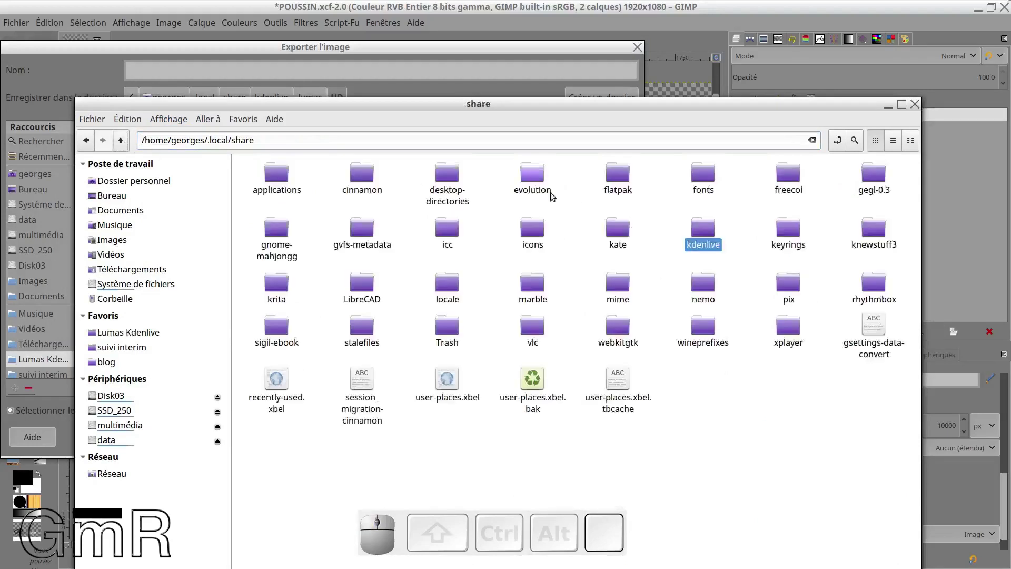
pyautogui.click(121, 140)
pyautogui.click(121, 140)
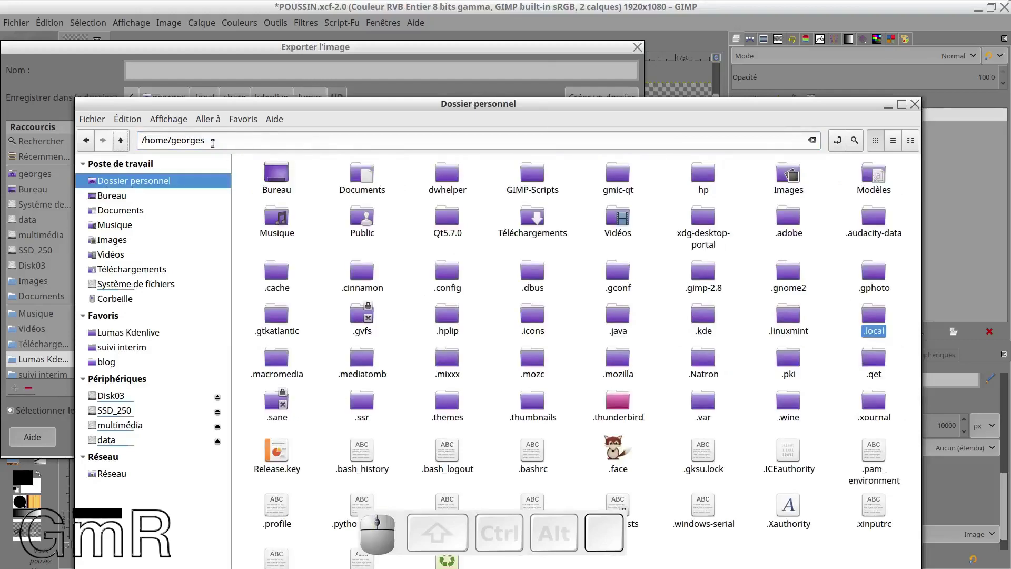
# - Browse from the home folder through .local, share, kdenlive and lumas into the HD folder
pyautogui.doubleClick(877, 319)
pyautogui.doubleClick(286, 178)
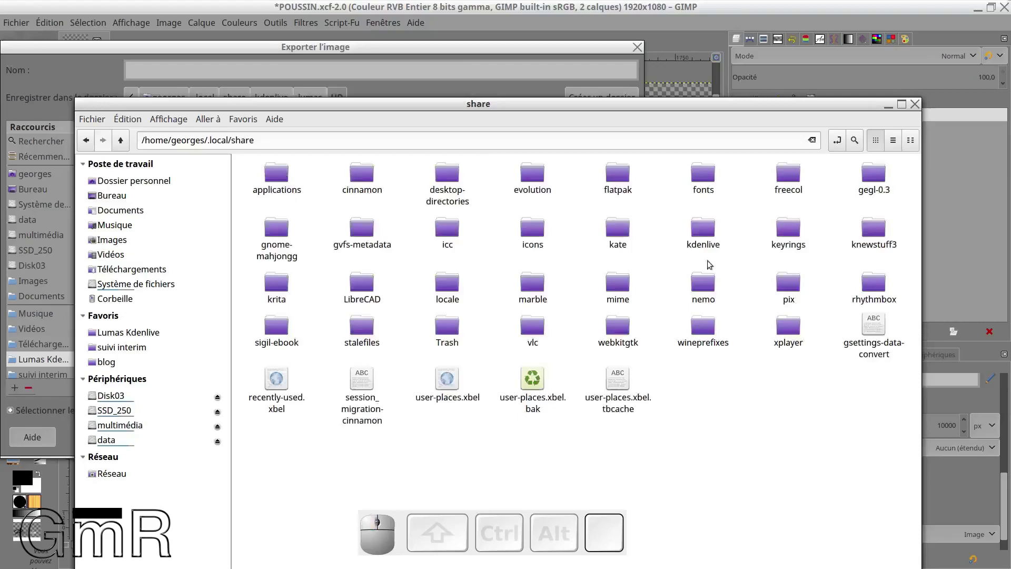
pyautogui.doubleClick(702, 234)
pyautogui.doubleClick(544, 189)
pyautogui.doubleClick(282, 175)
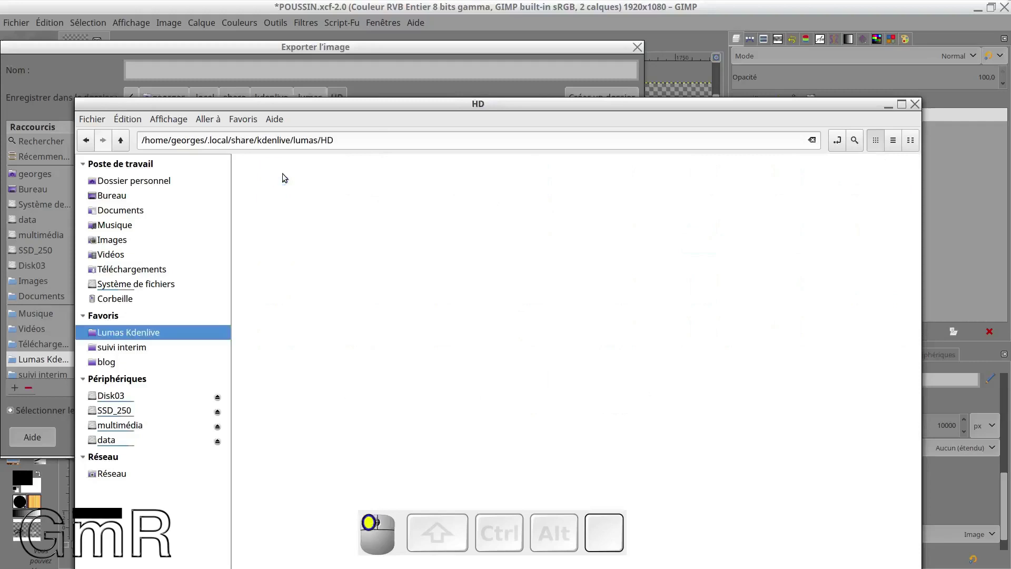
# - Copy the HD folder's path from the file manager and paste it as the destination in GIMP's export dialog
pyautogui.click(120, 120)
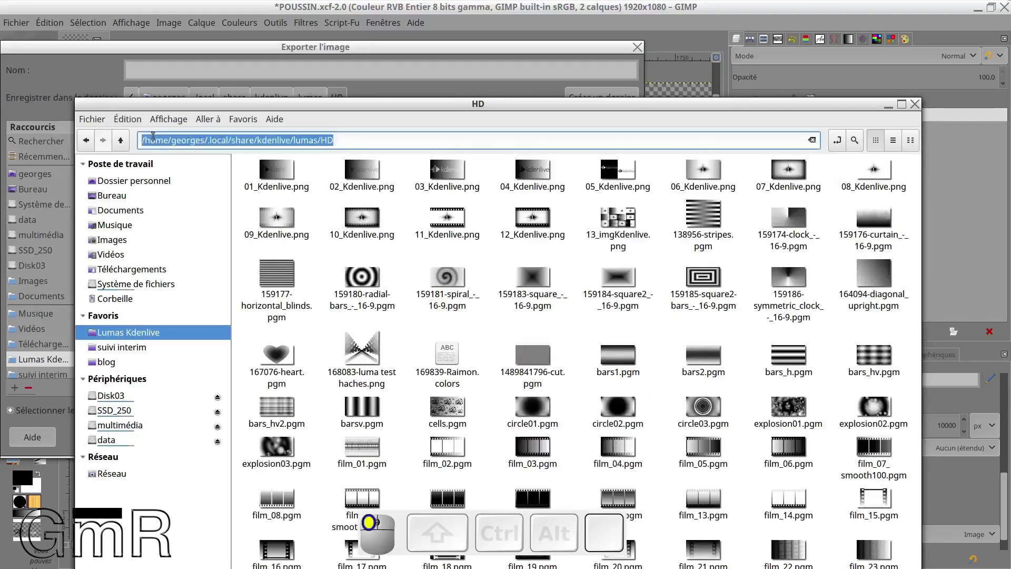
pyautogui.rightClick(154, 140)
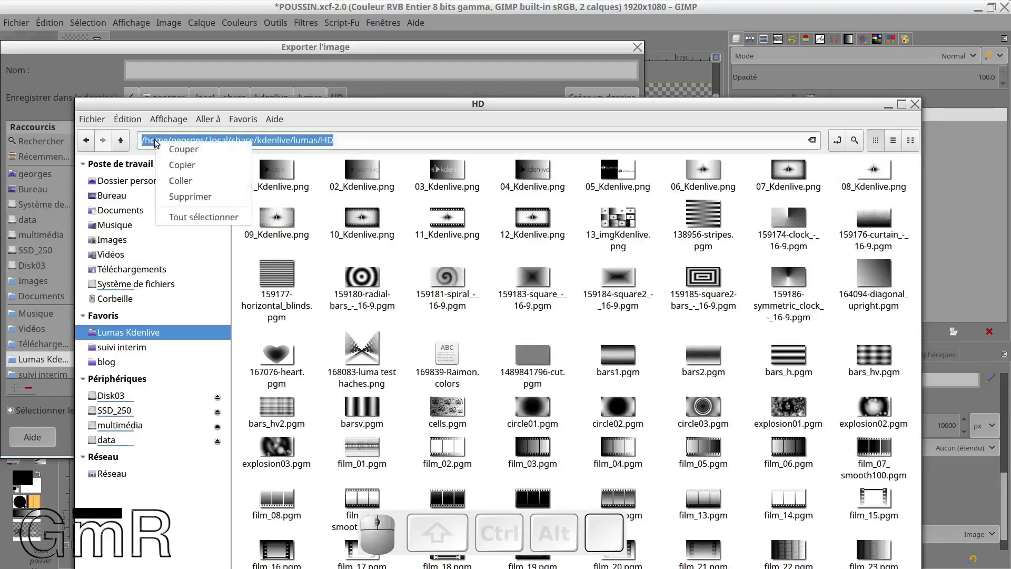
pyautogui.click(190, 166)
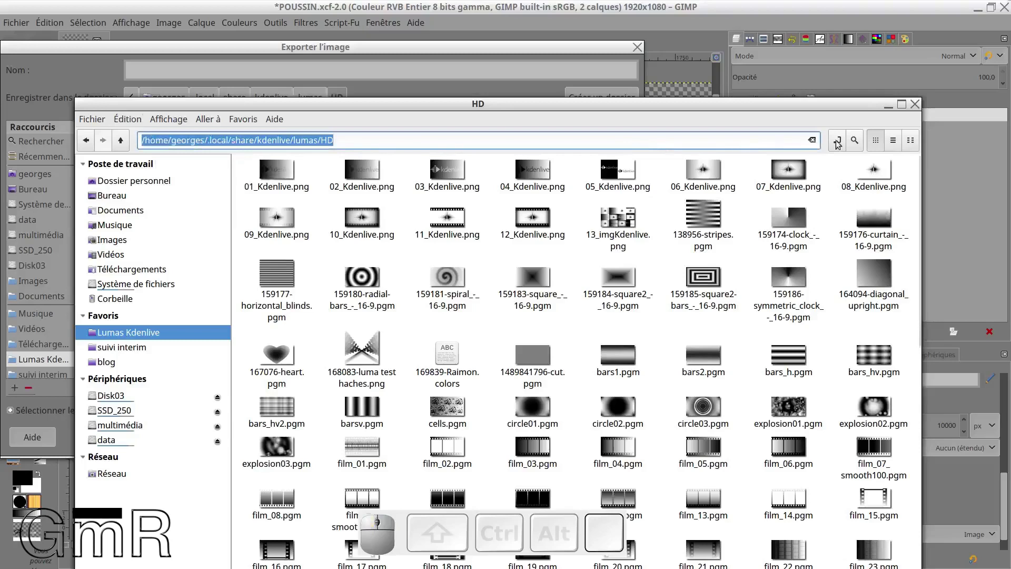
pyautogui.click(887, 106)
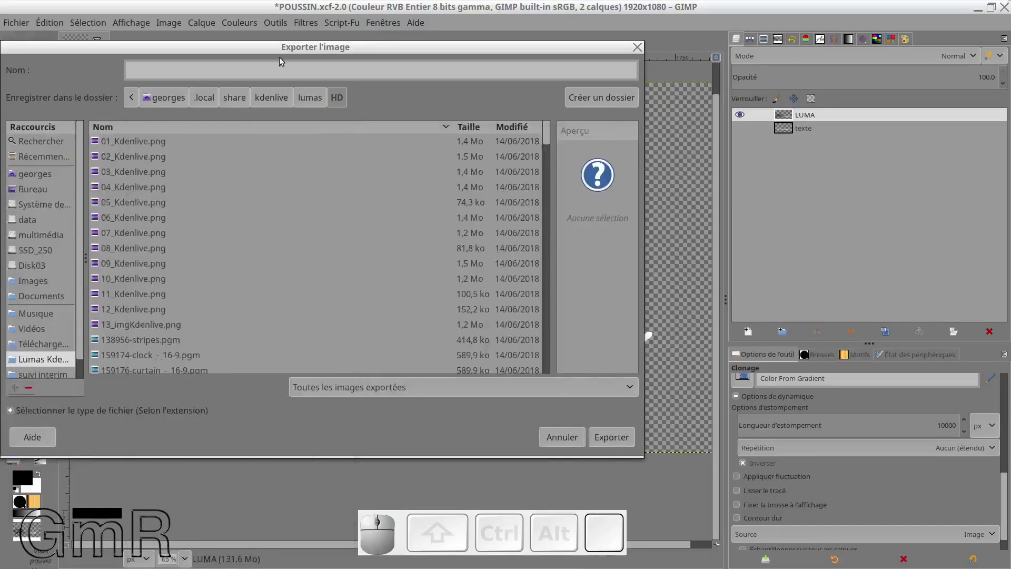
pyautogui.rightClick(211, 73)
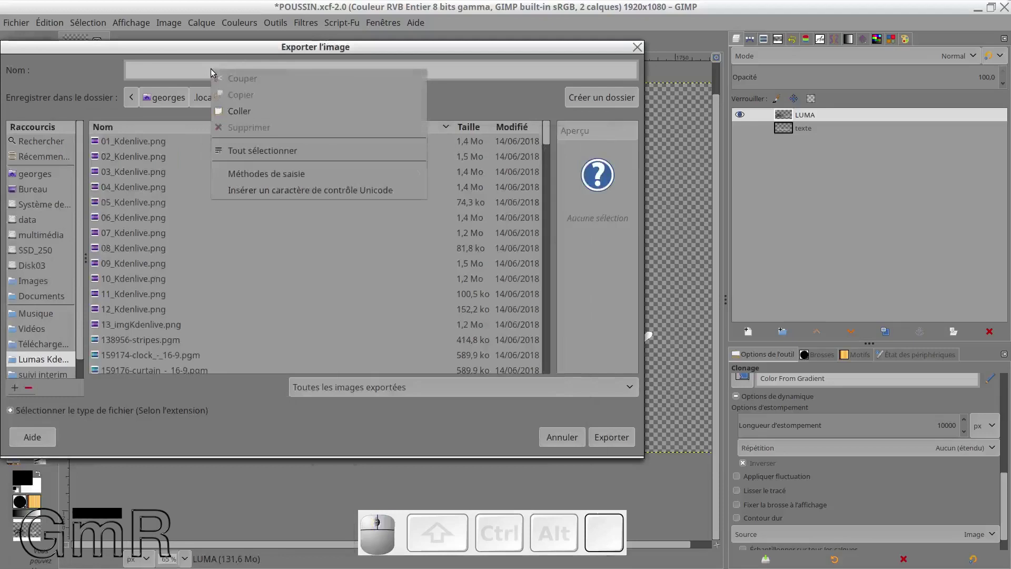
pyautogui.click(238, 110)
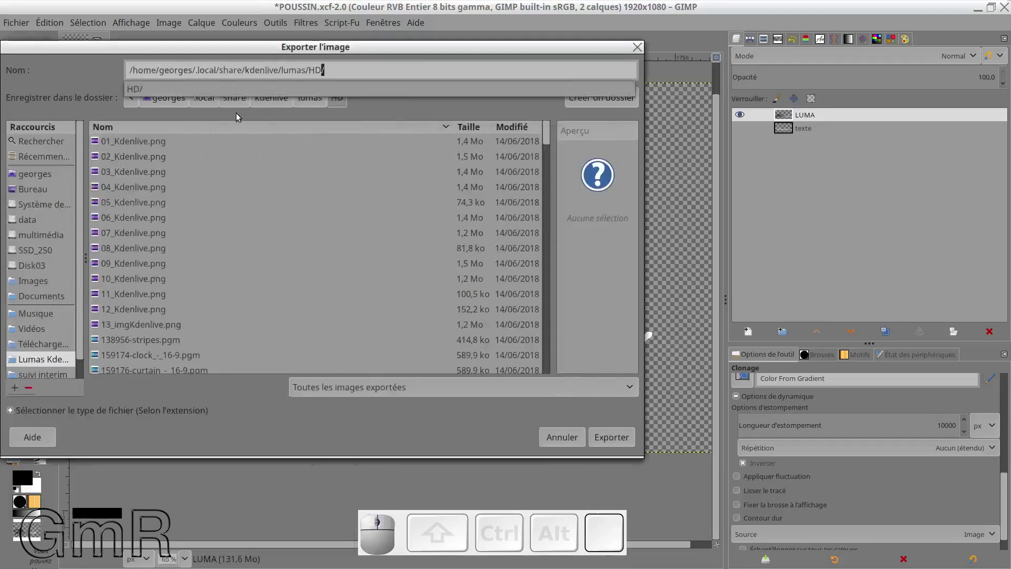
pyautogui.press('Return')
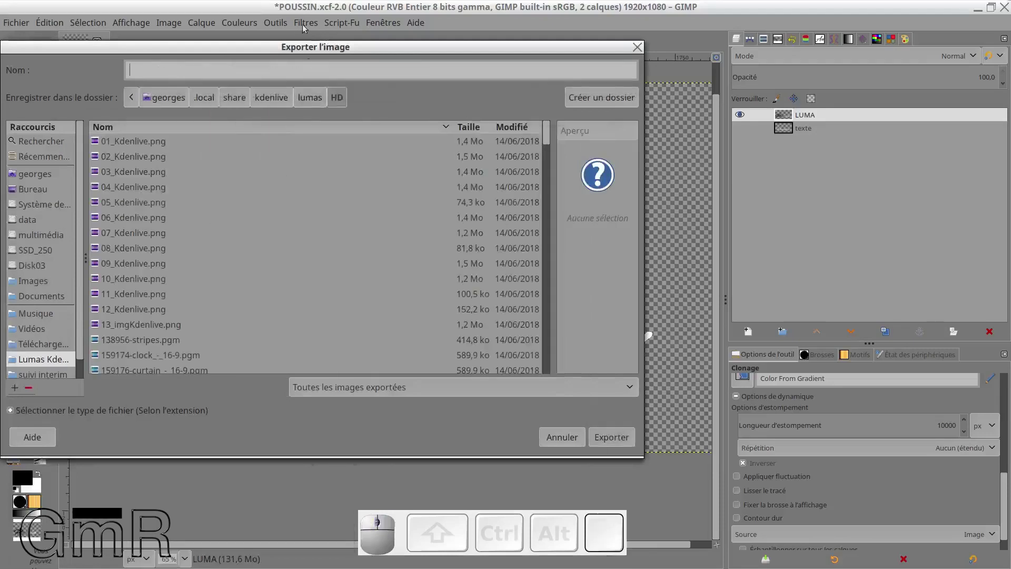
# - Name the exported file poussin.pgm
pyautogui.click(225, 70)
pyautogui.write('pousiin')
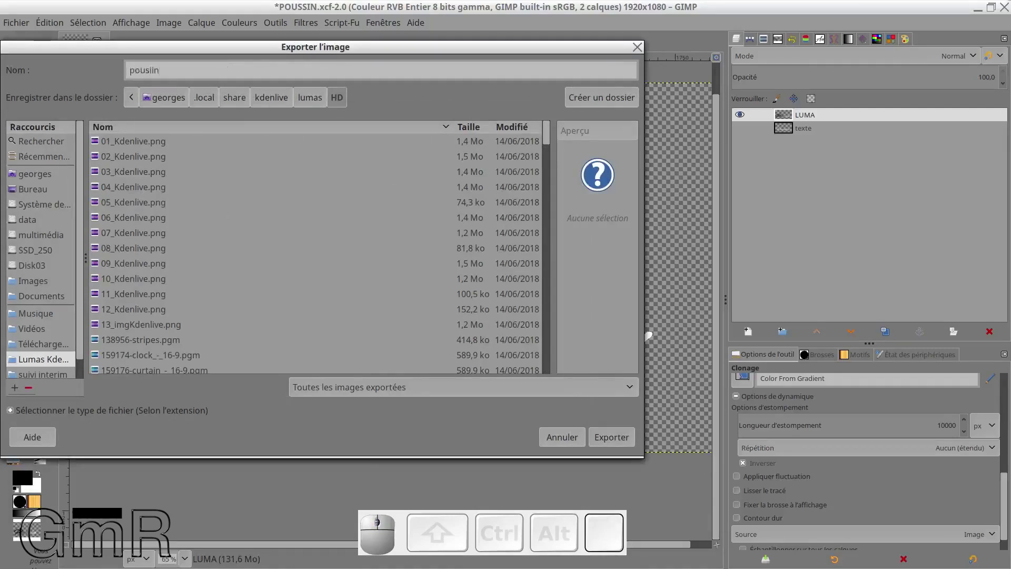
pyautogui.press('BackSpace')
pyautogui.press('BackSpace')
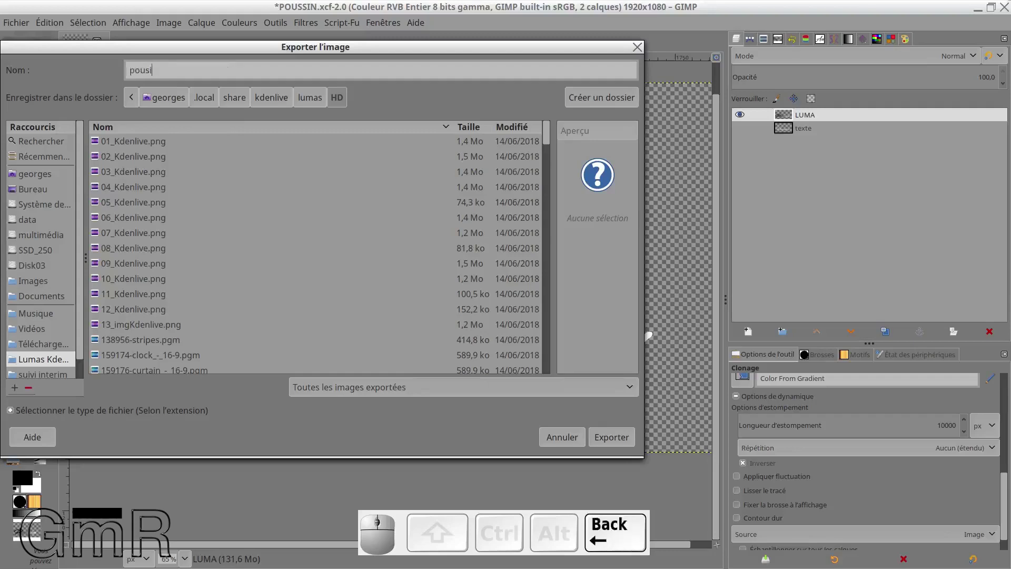
pyautogui.write('sin')
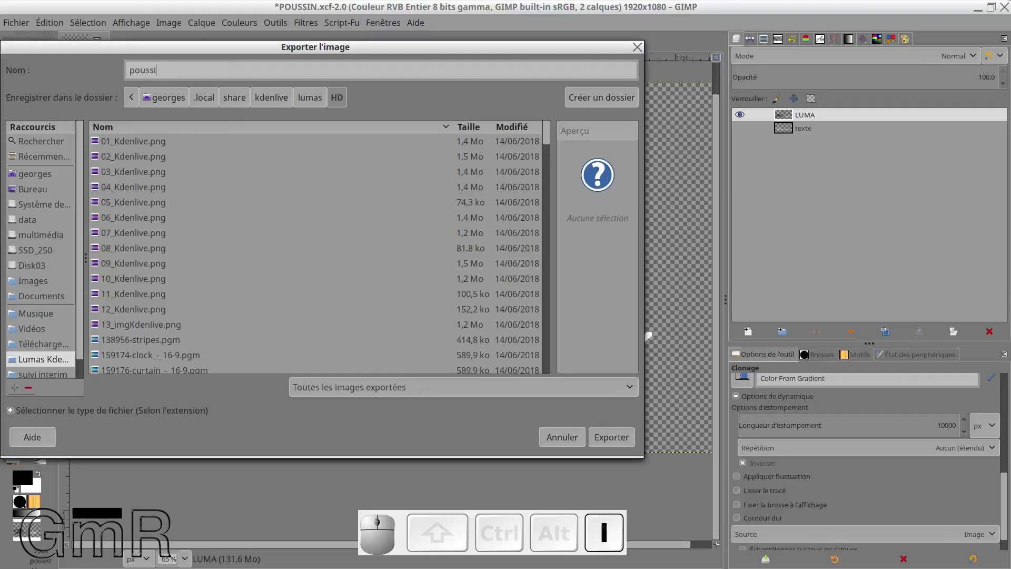
pyautogui.write('.pgm')
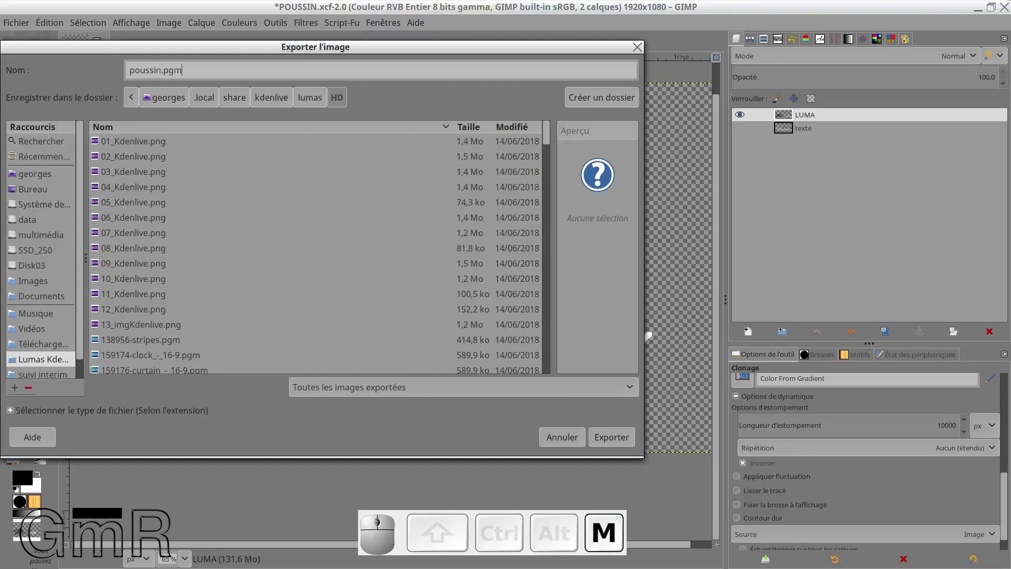
# - Expand the list of export file types and choose Image PGM
pyautogui.click(10, 410)
pyautogui.scroll(-3, 58, 387)
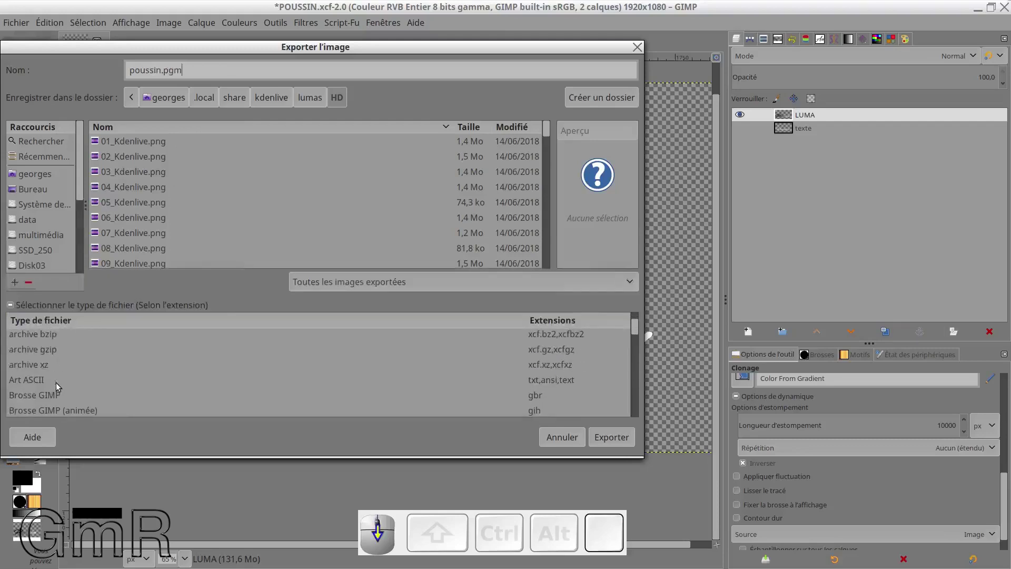
pyautogui.scroll(-5, 552, 355)
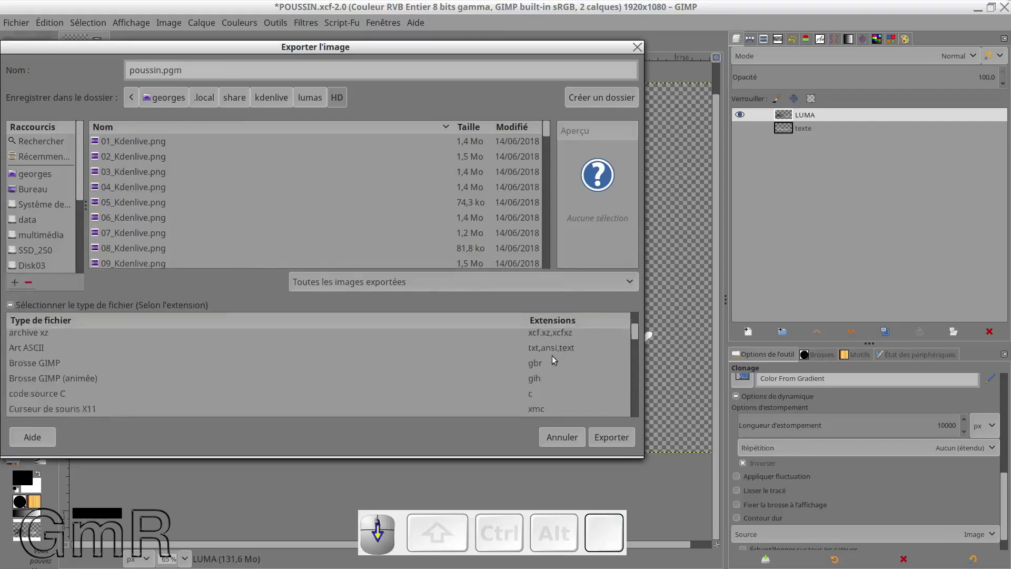
pyautogui.scroll(-9, 555, 374)
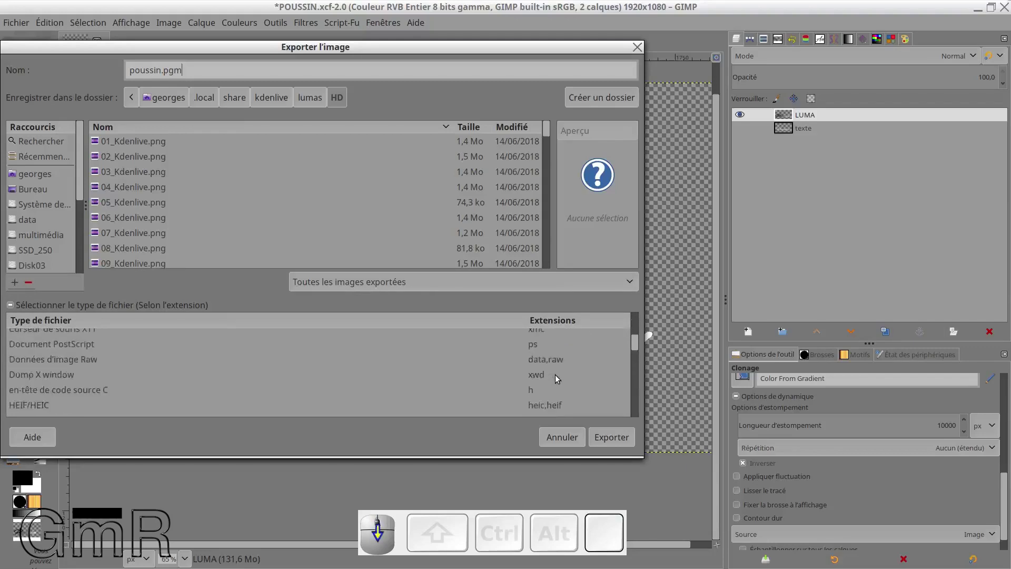
pyautogui.scroll(-2, 556, 385)
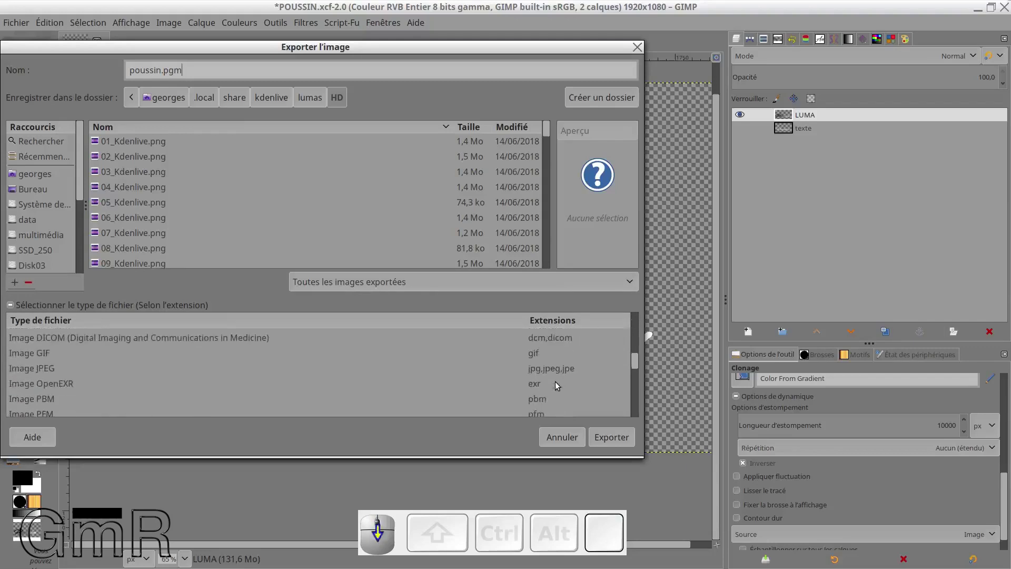
pyautogui.scroll(-2, 556, 388)
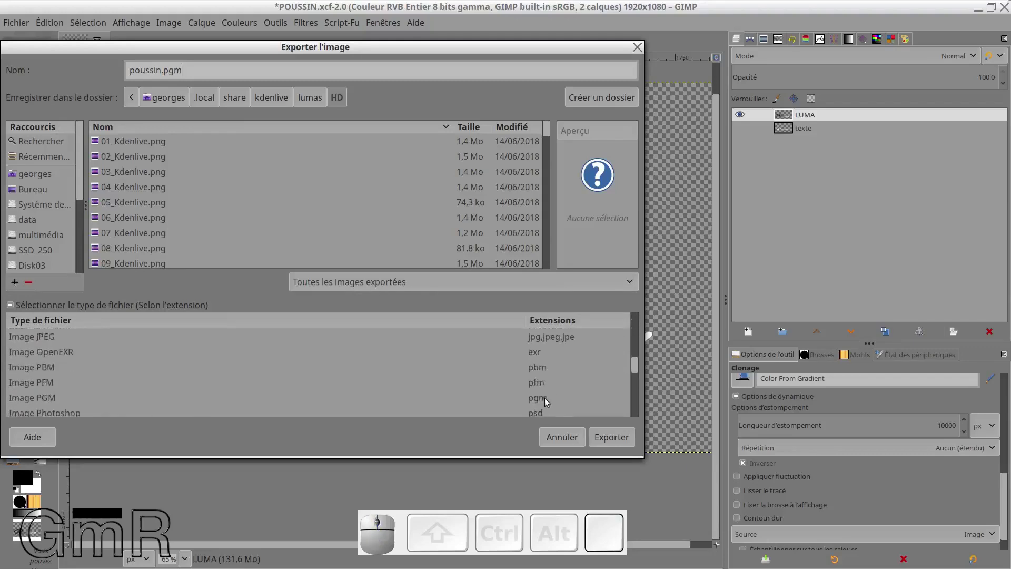
pyautogui.click(546, 400)
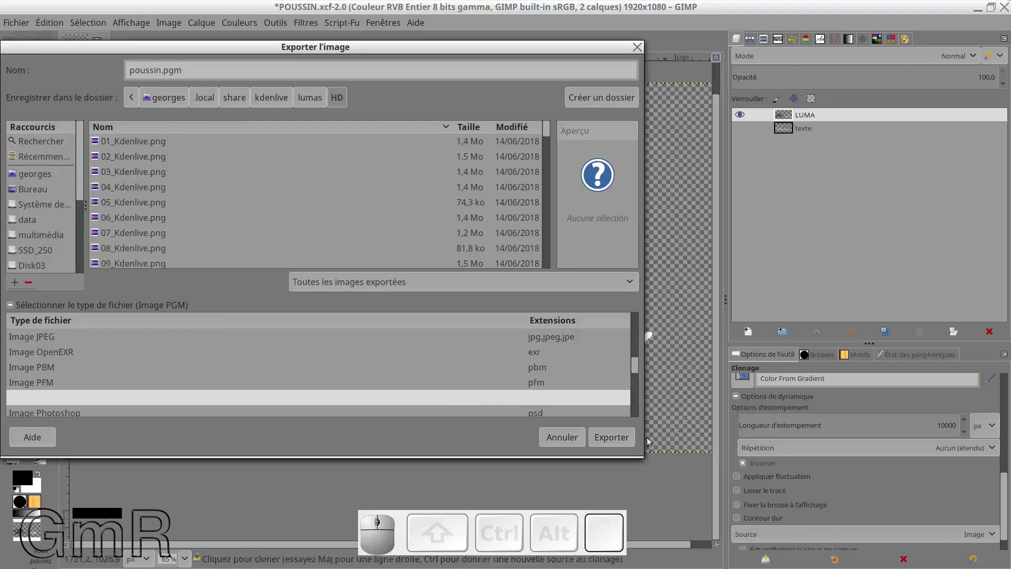
# - Export the PGM image with Brut data formatting and save the POUSSIN.xcf project
pyautogui.click(620, 442)
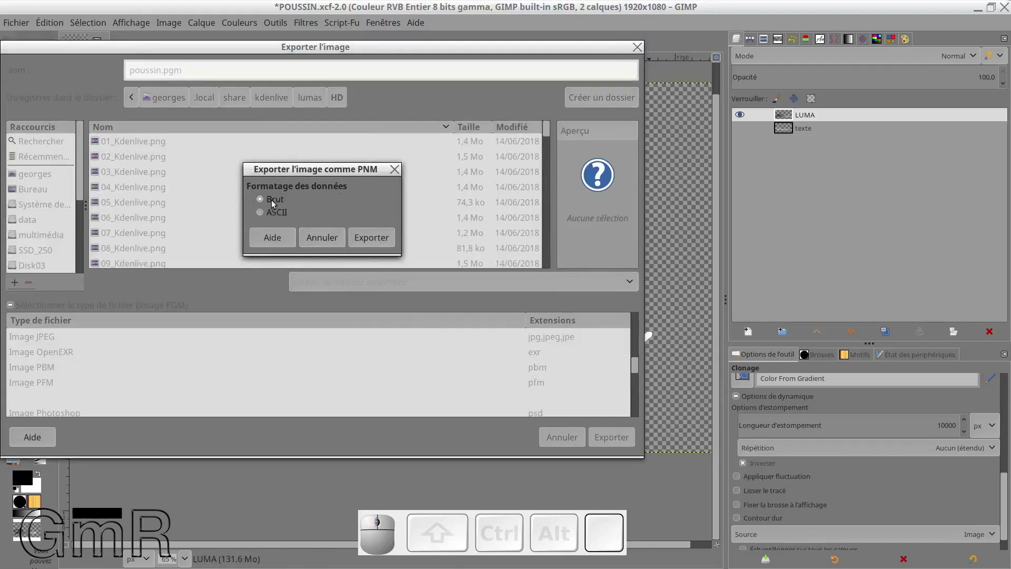
pyautogui.click(379, 242)
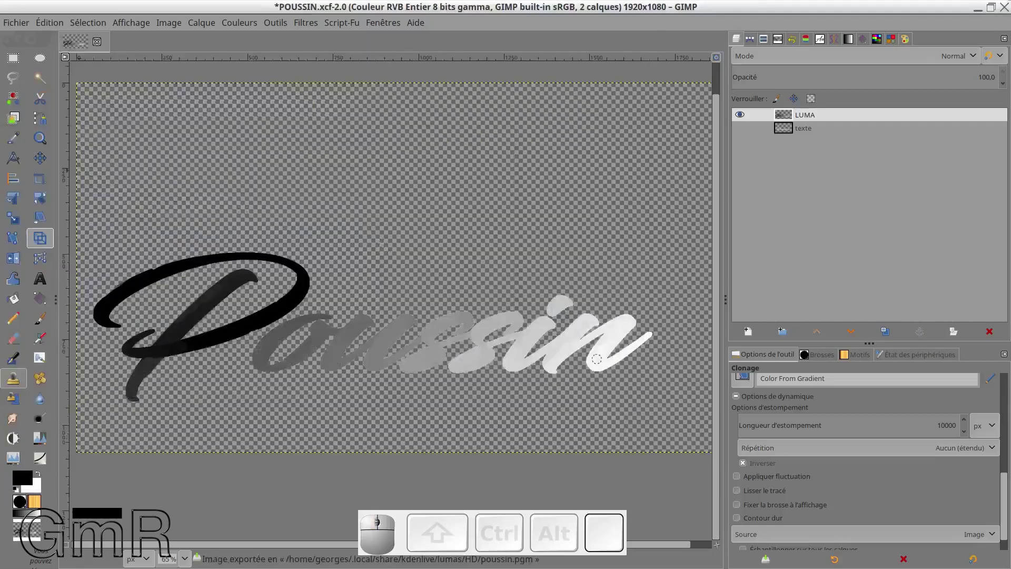
pyautogui.click(24, 24)
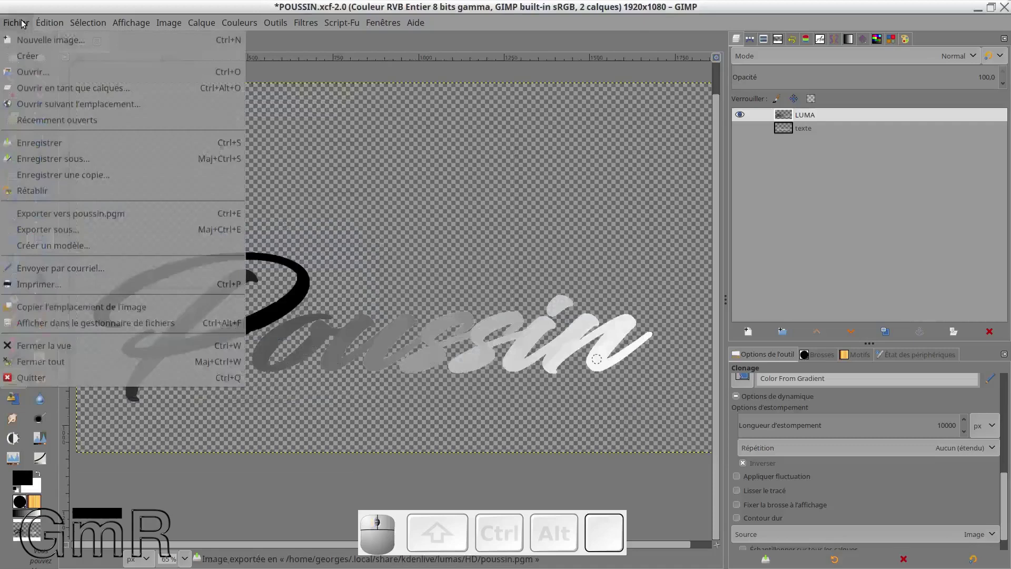
pyautogui.click(41, 144)
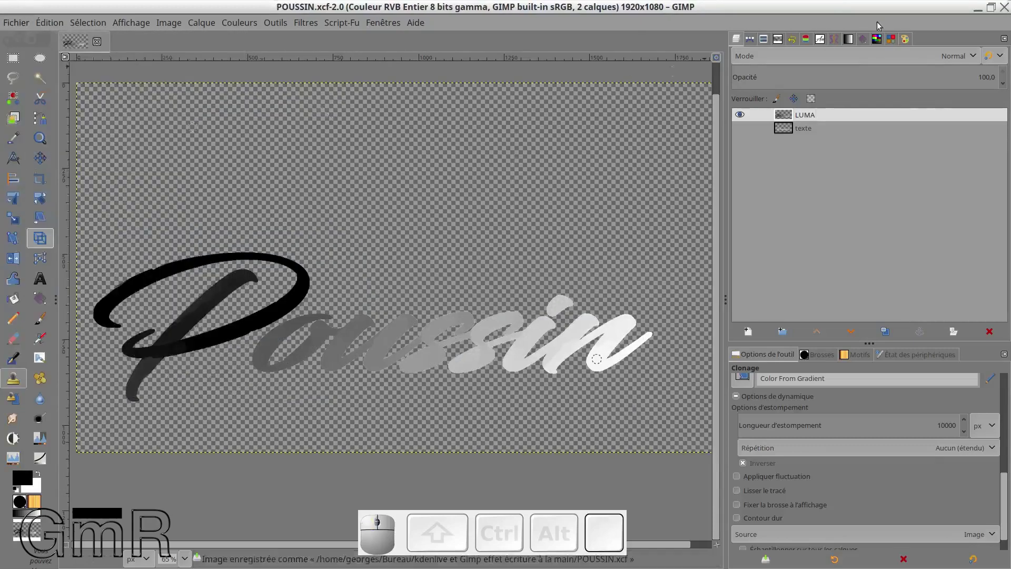
# - Close GIMP, sort the HD luma folder's file list by newest modification date, locate poussin.pgm and close the folder
pyautogui.click(1003, 7)
pyautogui.moveTo(0, 162); pyautogui.dragTo(741, 40)
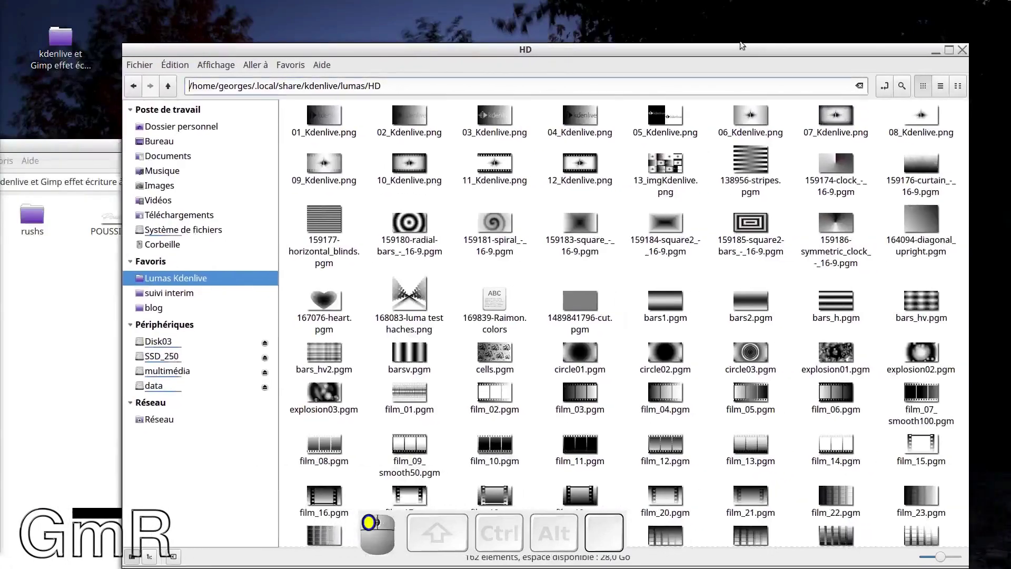
pyautogui.moveTo(625, 50); pyautogui.dragTo(590, 41)
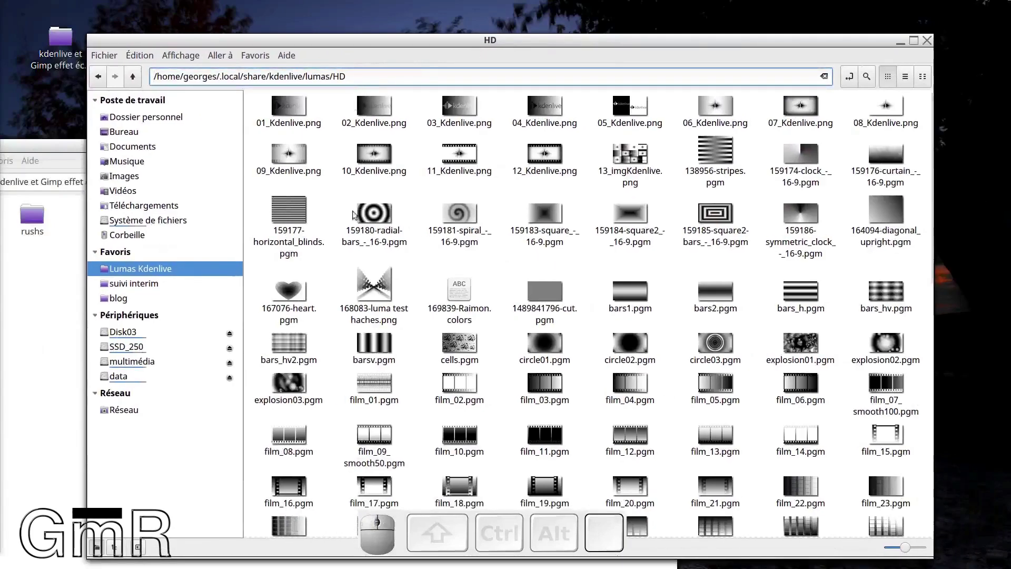
pyautogui.click(906, 78)
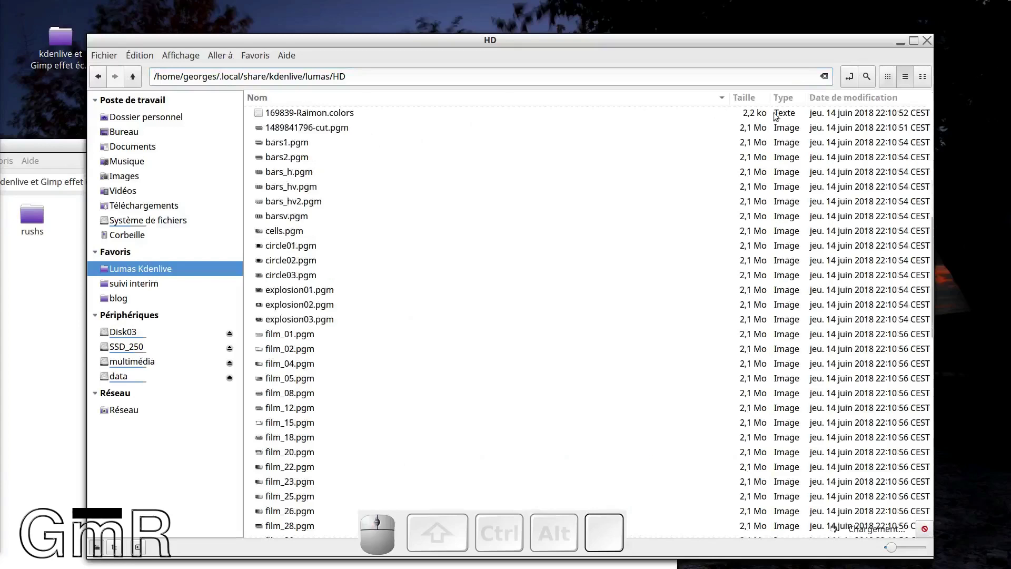
pyautogui.click(830, 99)
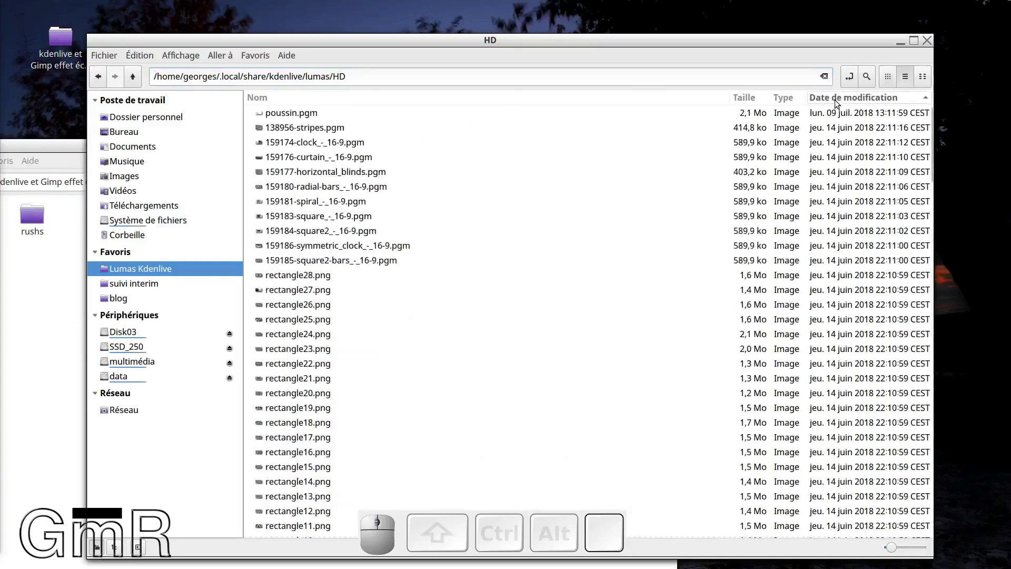
pyautogui.click(307, 115)
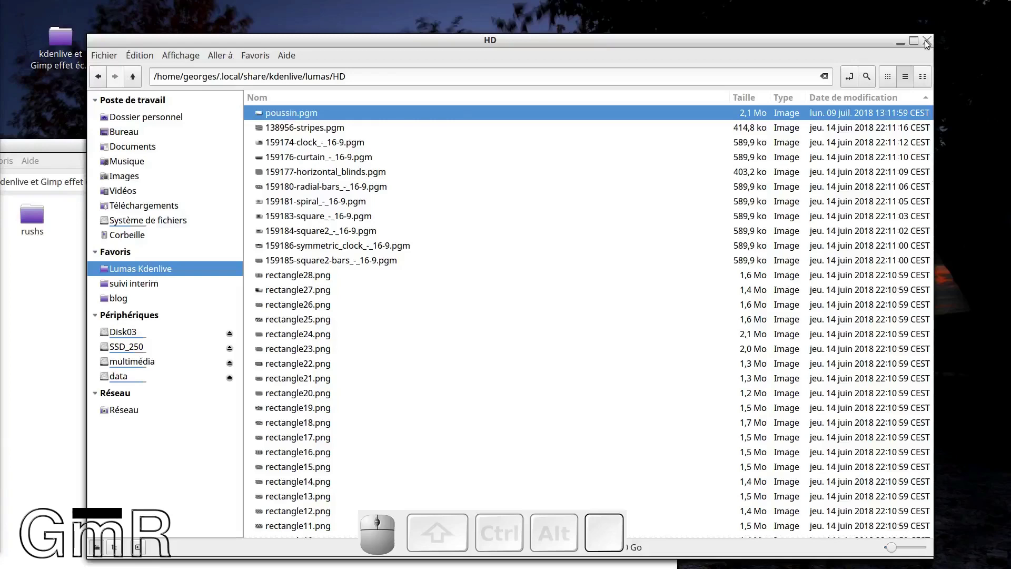
pyautogui.click(927, 40)
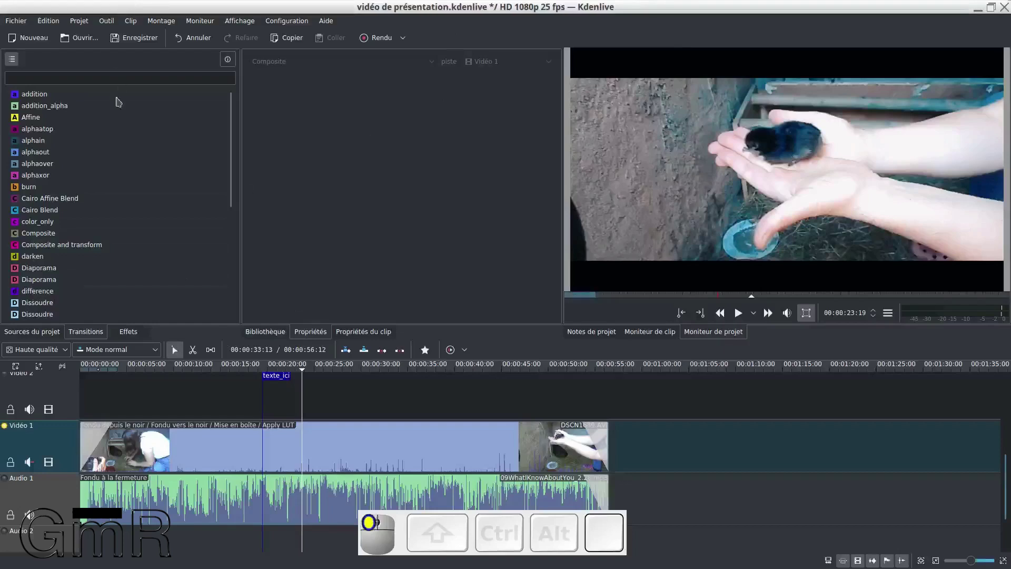
# - In Kdenlive, preview POUSSIN.png from the project sources and move the project playhead to the texte_ici guide
pyautogui.click(33, 331)
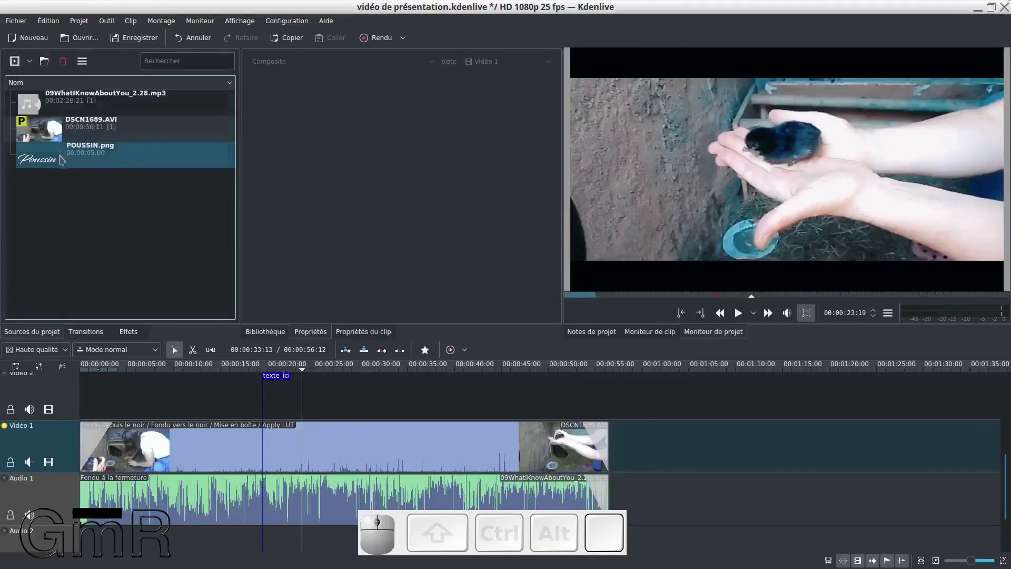
pyautogui.click(61, 159)
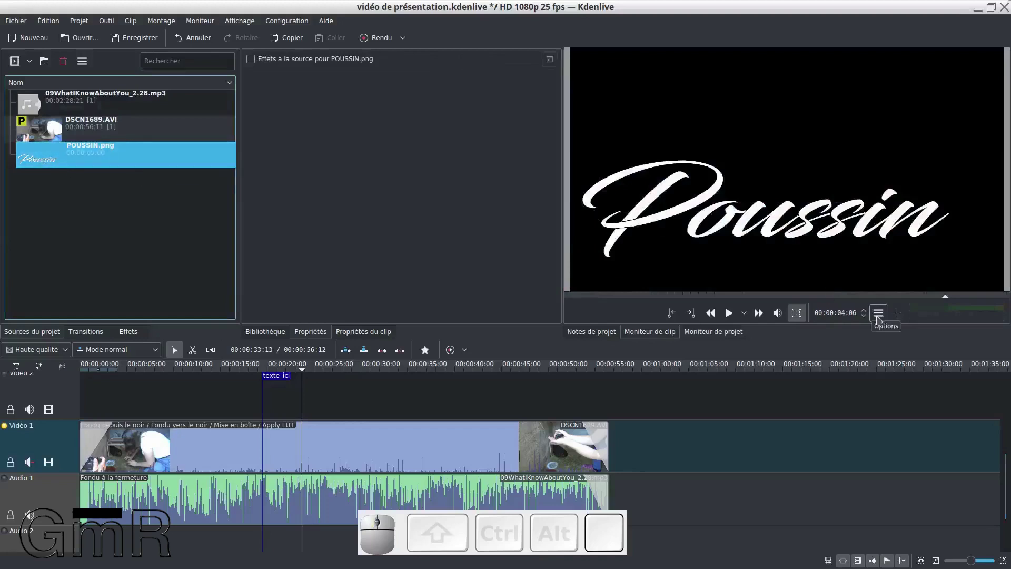
pyautogui.click(272, 444)
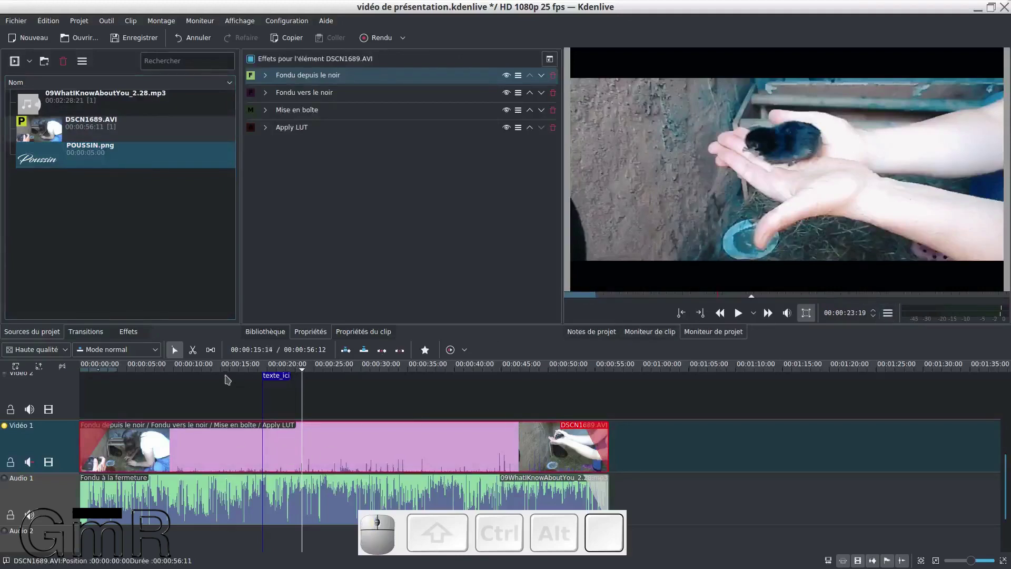
pyautogui.click(888, 314)
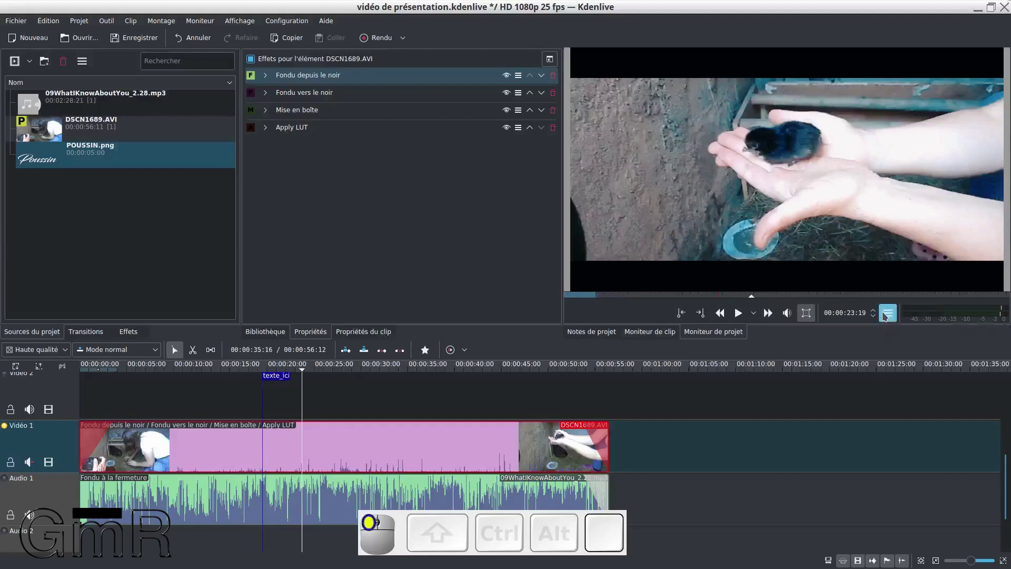
pyautogui.moveTo(895, 329)
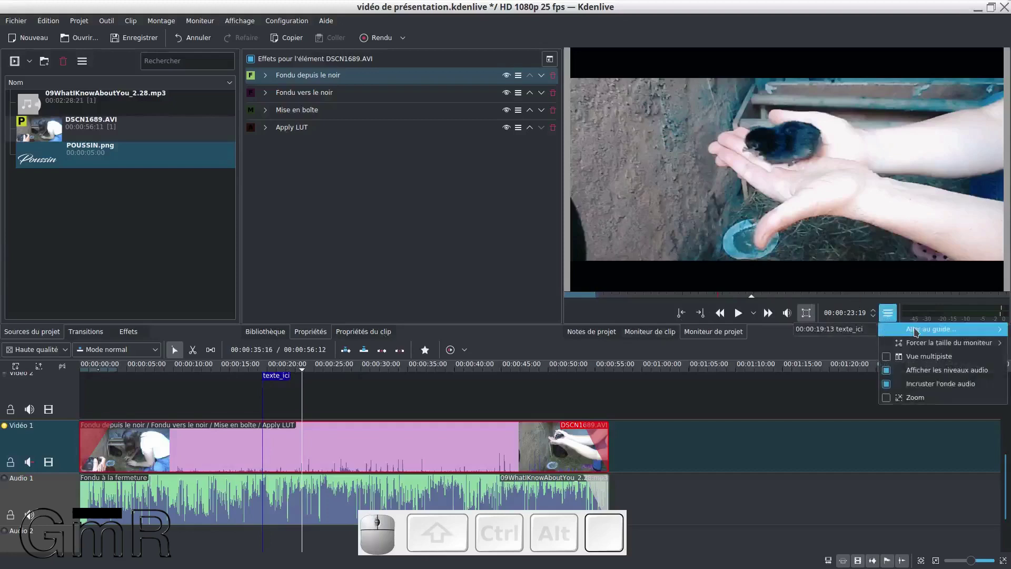
pyautogui.click(830, 332)
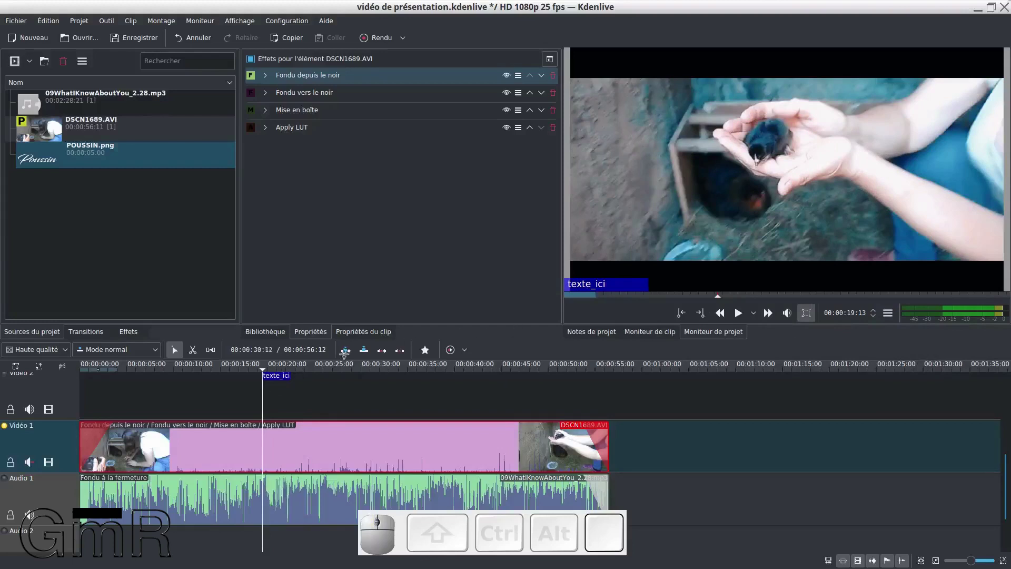
# - Enlarge the timeline area and place POUSSIN.png on track Vidéo 2, starting at the texte_ici guide
pyautogui.moveTo(556, 333); pyautogui.dragTo(368, 253)
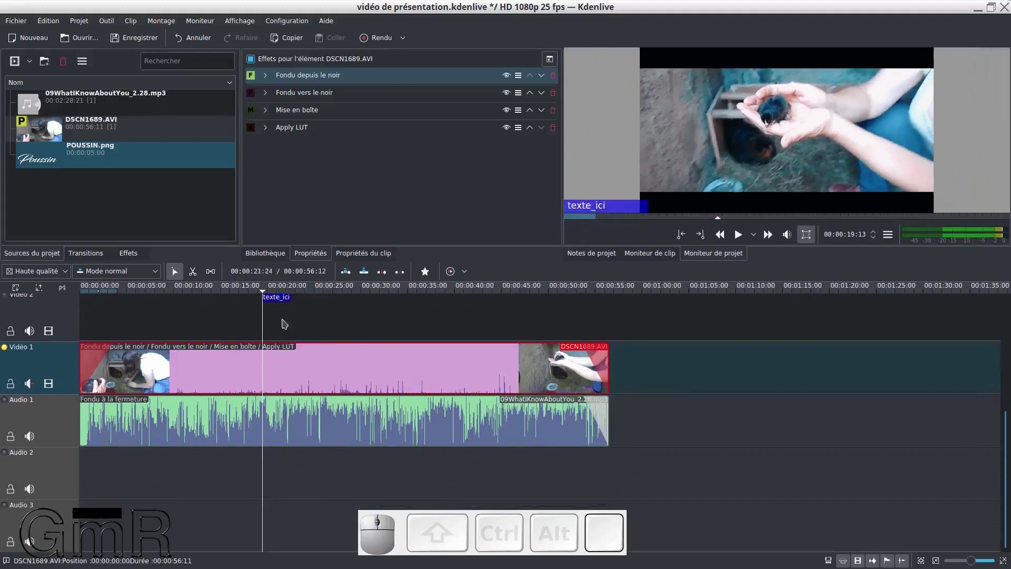
pyautogui.scroll(1, 58, 337)
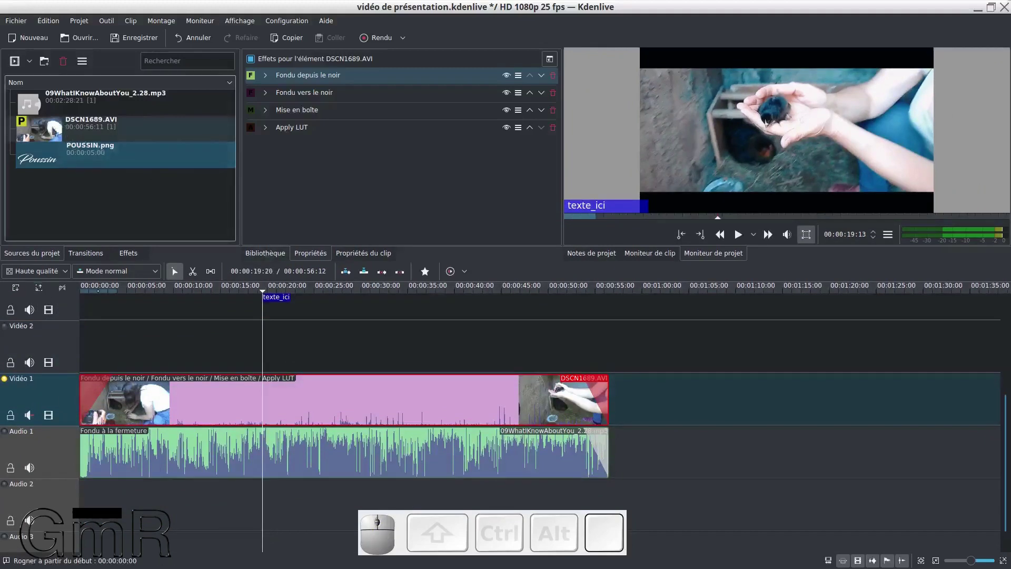
pyautogui.moveTo(50, 154); pyautogui.dragTo(301, 347)
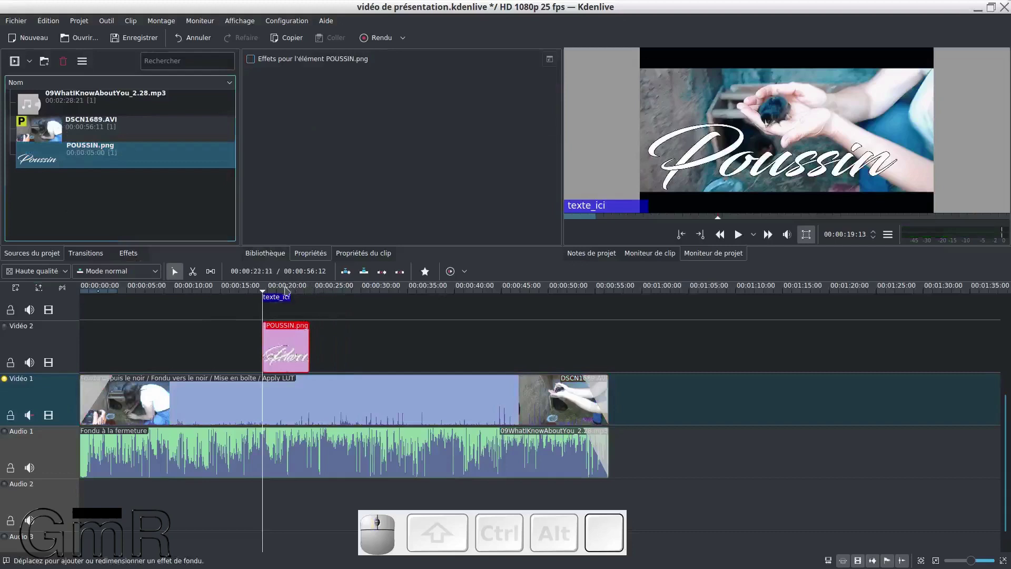
# - Play back the Poussin title over the footage and inspect the Vidéo 2 track among the video tracks
pyautogui.press('space')
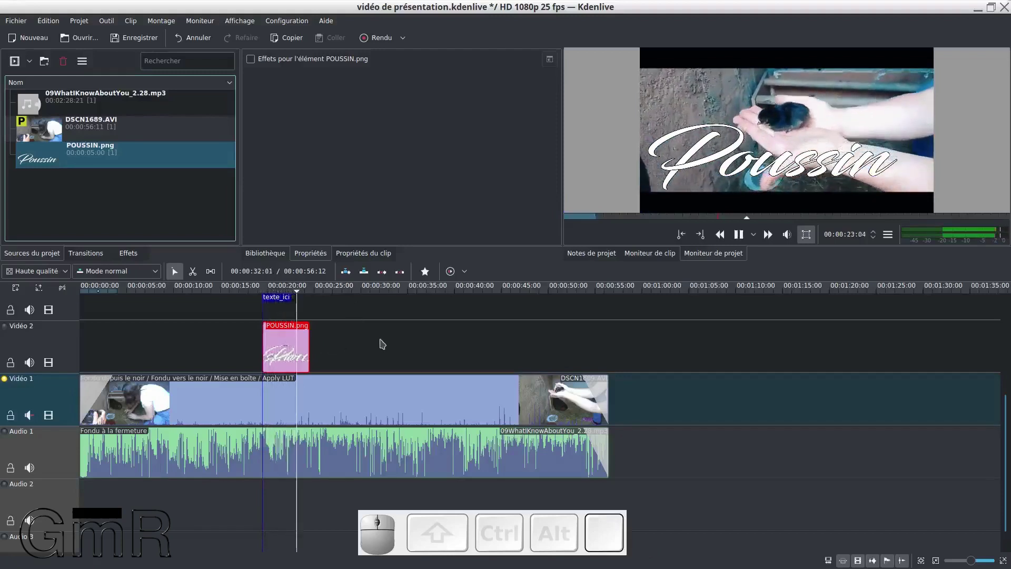
pyautogui.press('space')
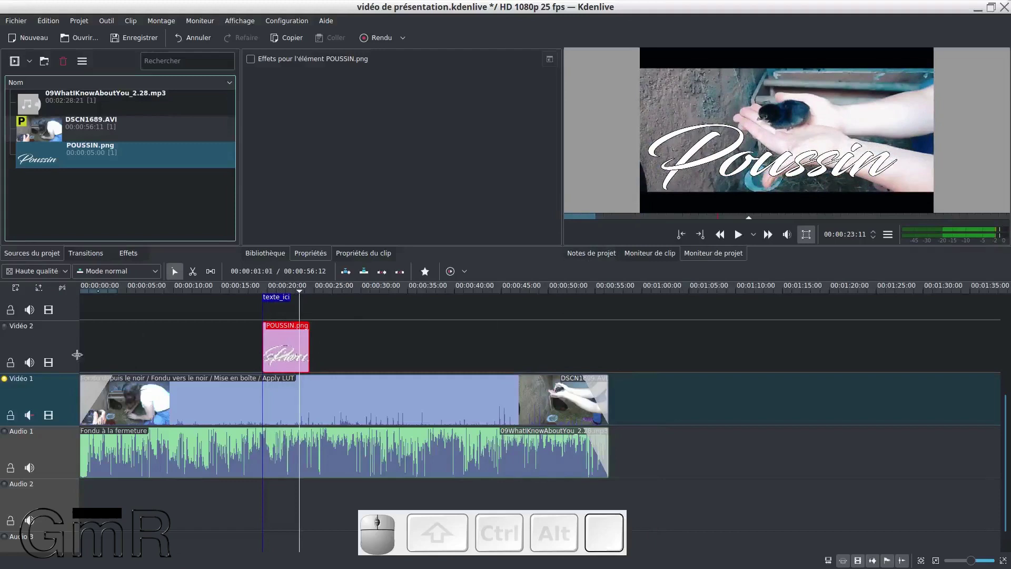
pyautogui.click(73, 355)
pyautogui.scroll(2, 66, 369)
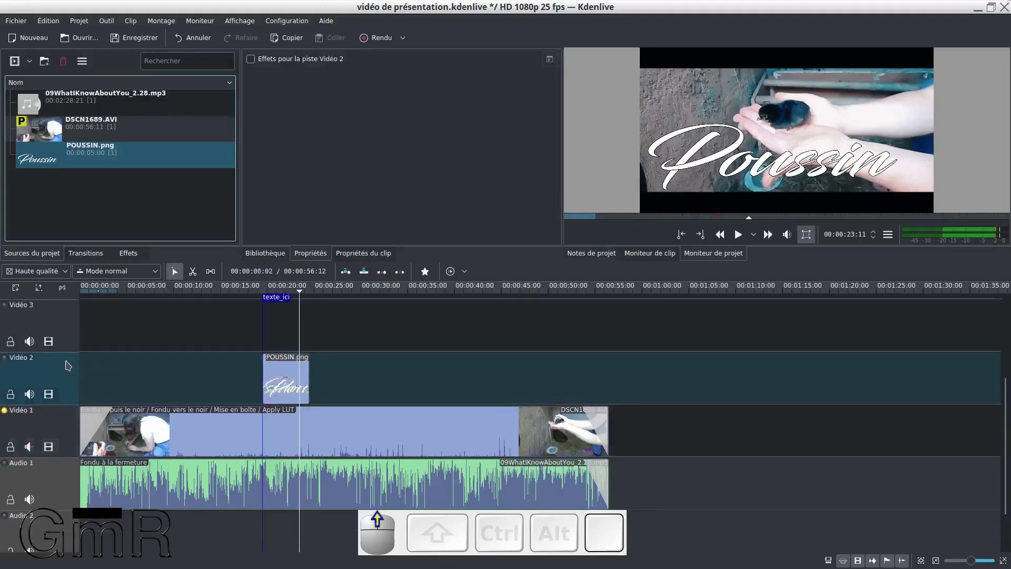
pyautogui.scroll(1, 68, 365)
pyautogui.scroll(-1, 68, 365)
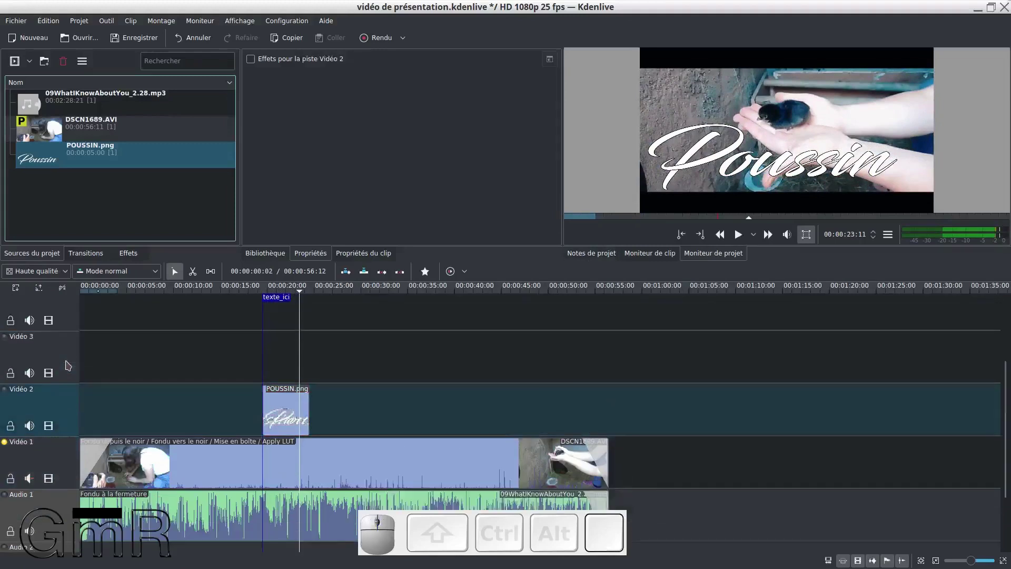
# - Enlarge the project monitor and extend the POUSSIN.png clip on Vidéo 2 to about 24 seconds
pyautogui.click(558, 298)
pyautogui.moveTo(549, 261); pyautogui.dragTo(527, 349)
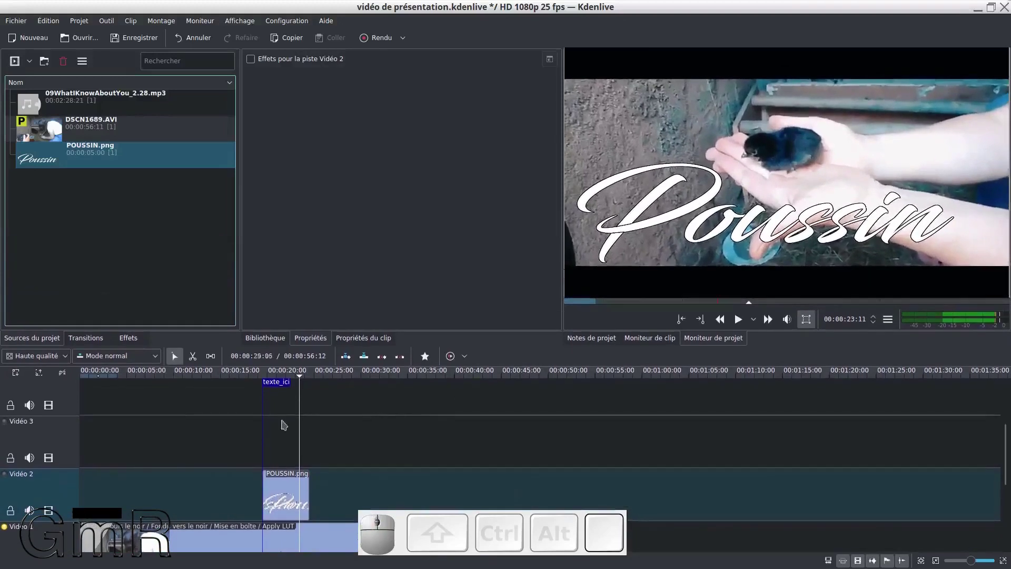
pyautogui.scroll(-1, 25, 467)
pyautogui.scroll(-1, 24, 468)
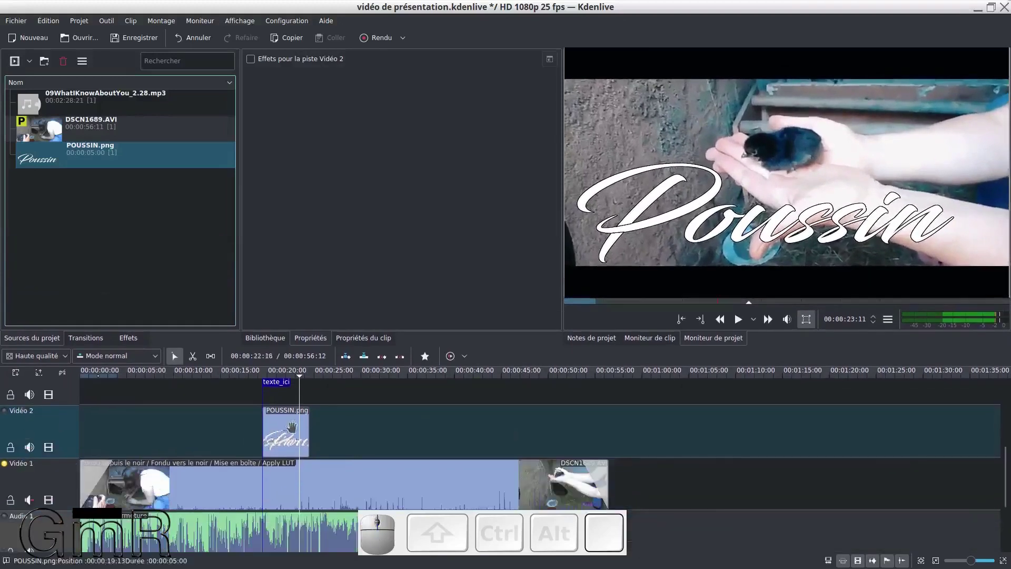
pyautogui.moveTo(310, 439); pyautogui.dragTo(487, 445)
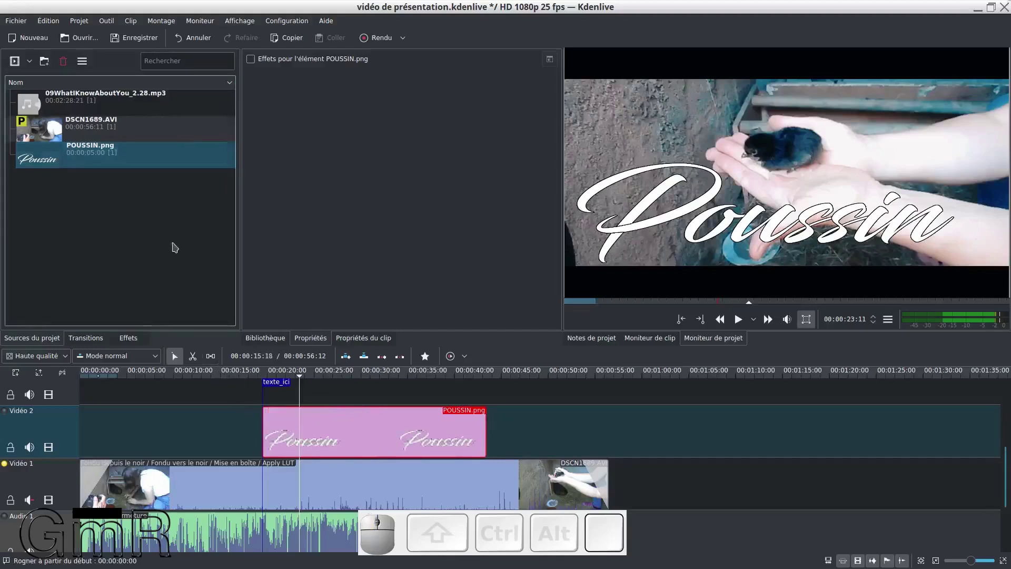
# - Add a Composite transition at the start of the POUSSIN.png clip and stretch it to the clip's full length
pyautogui.click(90, 339)
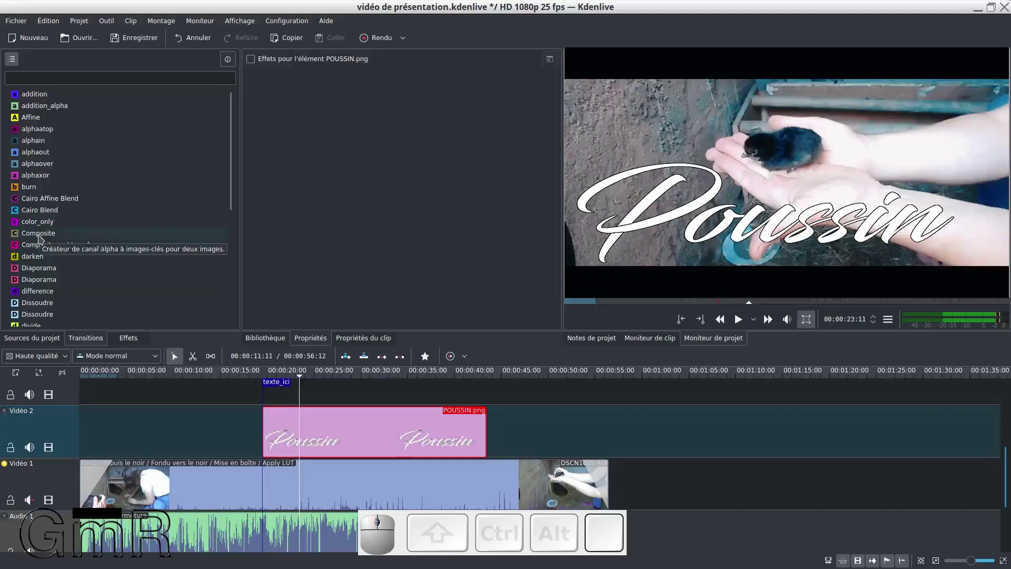
pyautogui.click(39, 235)
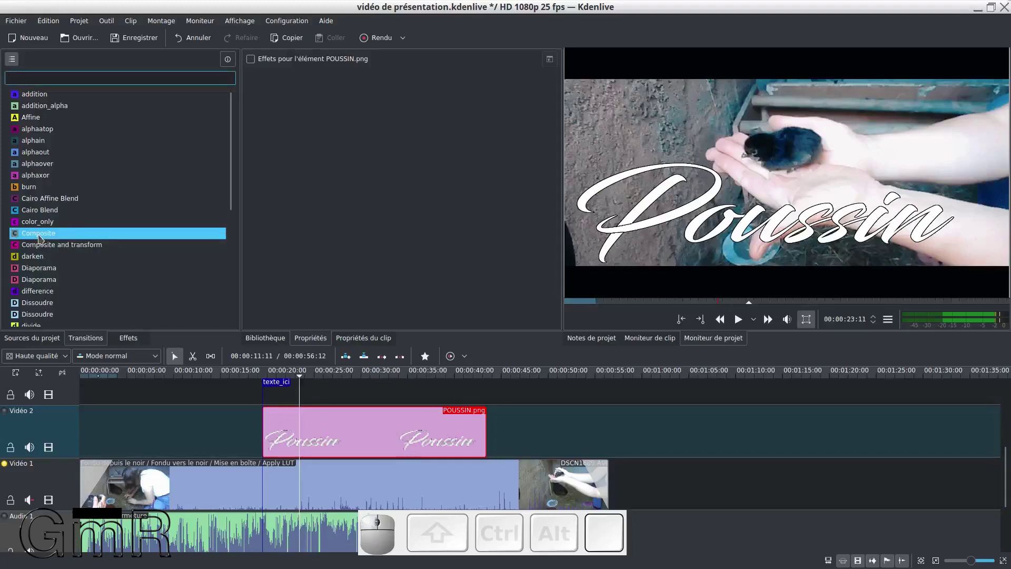
pyautogui.moveTo(39, 238); pyautogui.dragTo(282, 476)
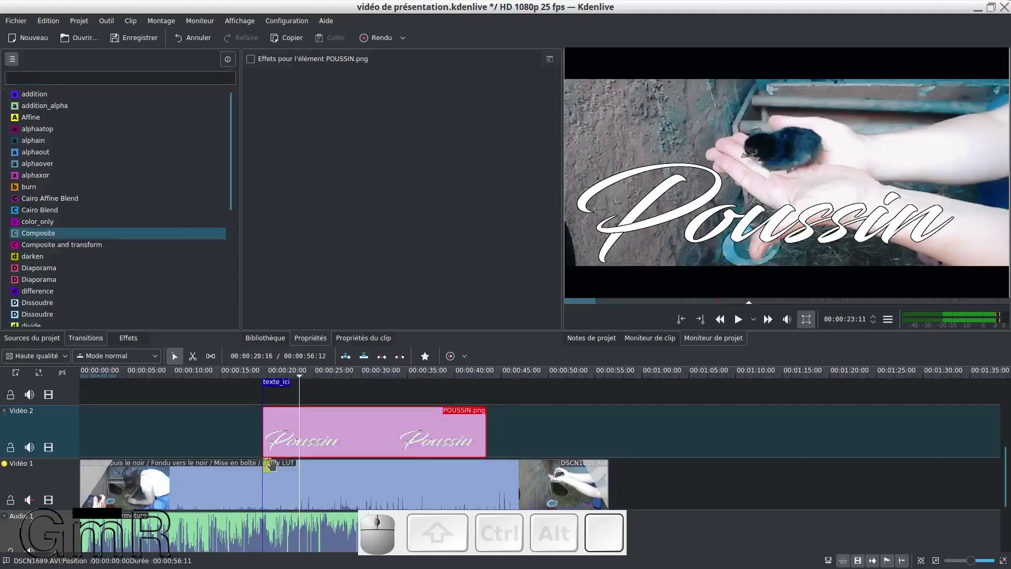
pyautogui.keyDown('ctrl'); pyautogui.scroll(4, 273, 465); pyautogui.keyUp('ctrl')
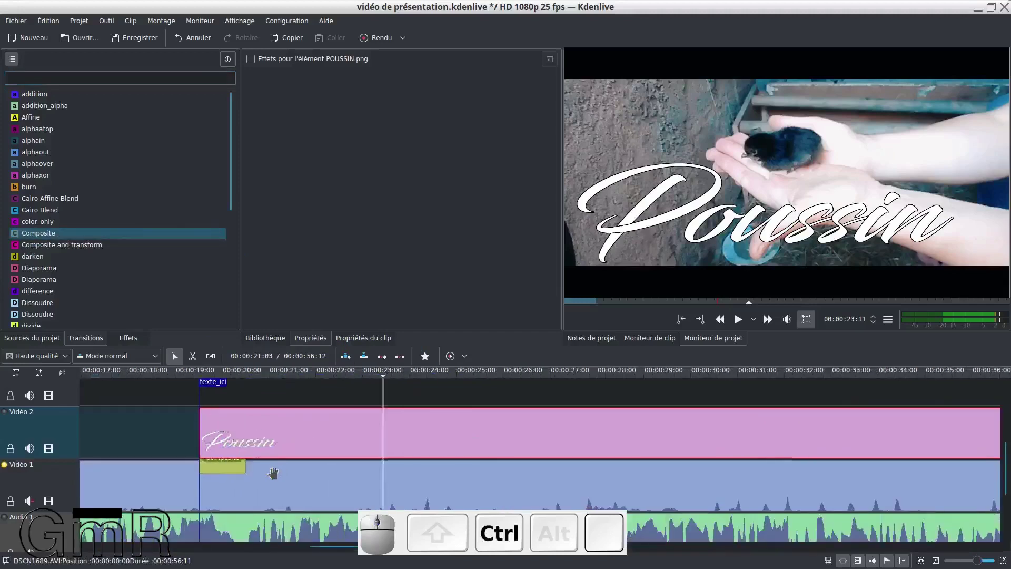
pyautogui.moveTo(245, 469); pyautogui.dragTo(968, 448)
pyautogui.keyDown('ctrl'); pyautogui.scroll(-1, 620, 485); pyautogui.keyUp('ctrl')
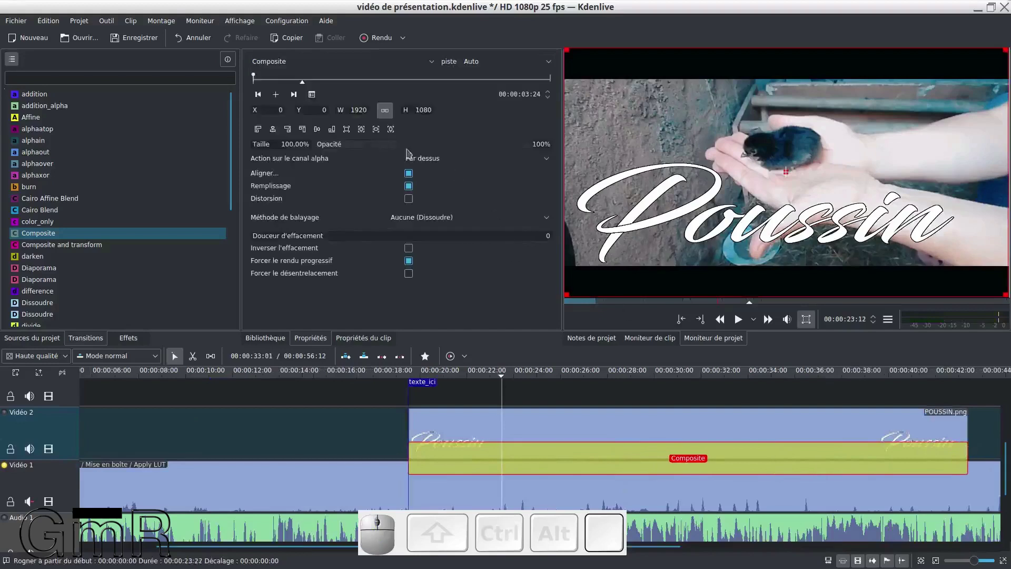
# - Set the Composite transition's opacity to 0% and choose poussin.pgm as its wipe method
pyautogui.moveTo(477, 147); pyautogui.dragTo(280, 146)
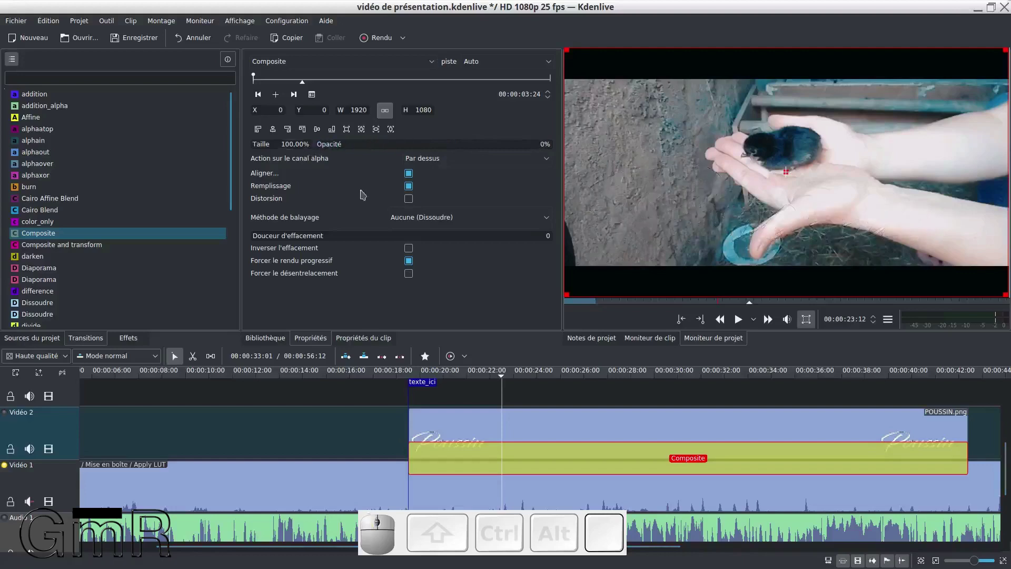
pyautogui.click(454, 220)
pyautogui.click(454, 221)
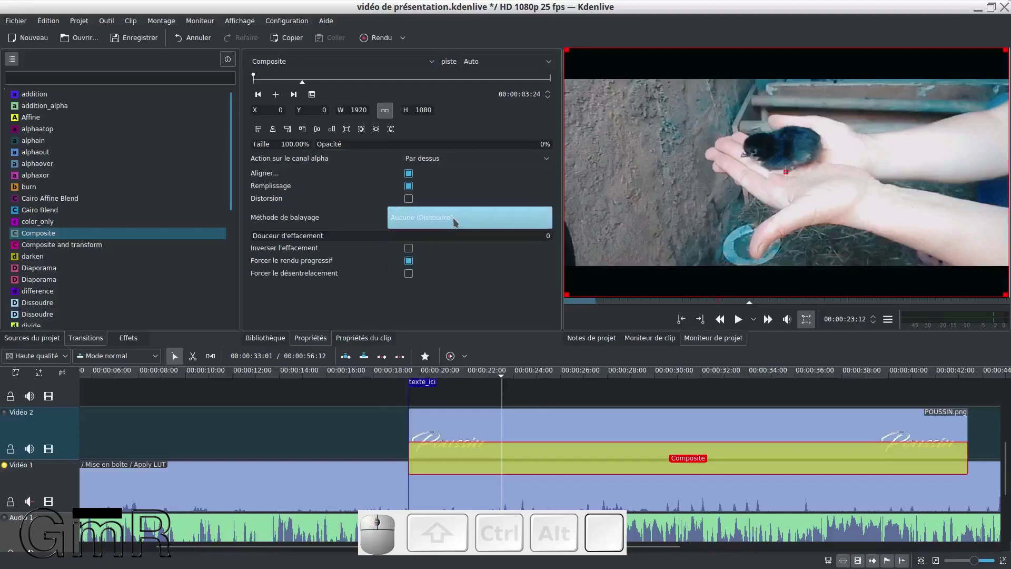
pyautogui.press('p')
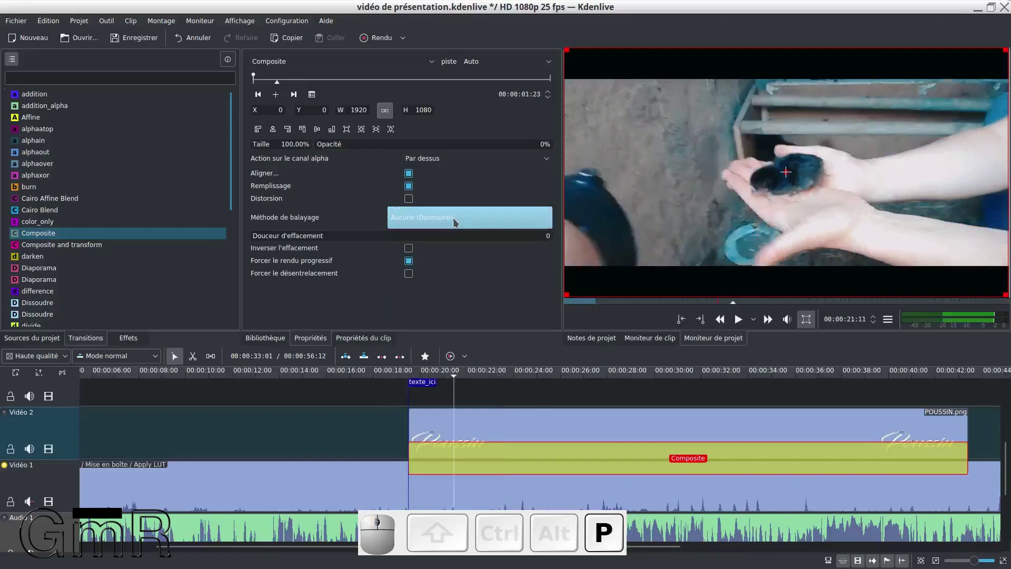
pyautogui.click(455, 220)
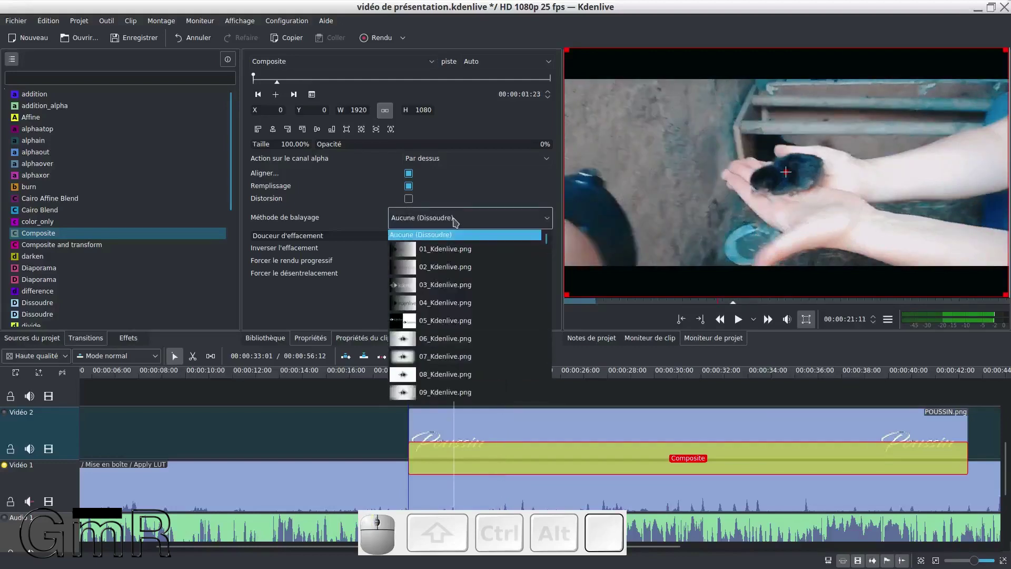
pyautogui.press('p')
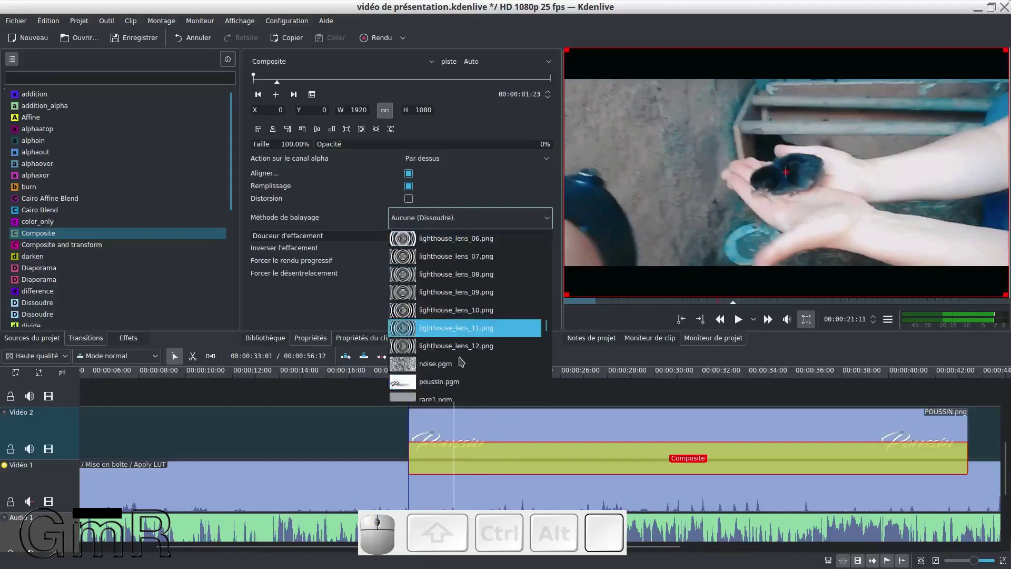
pyautogui.click(445, 389)
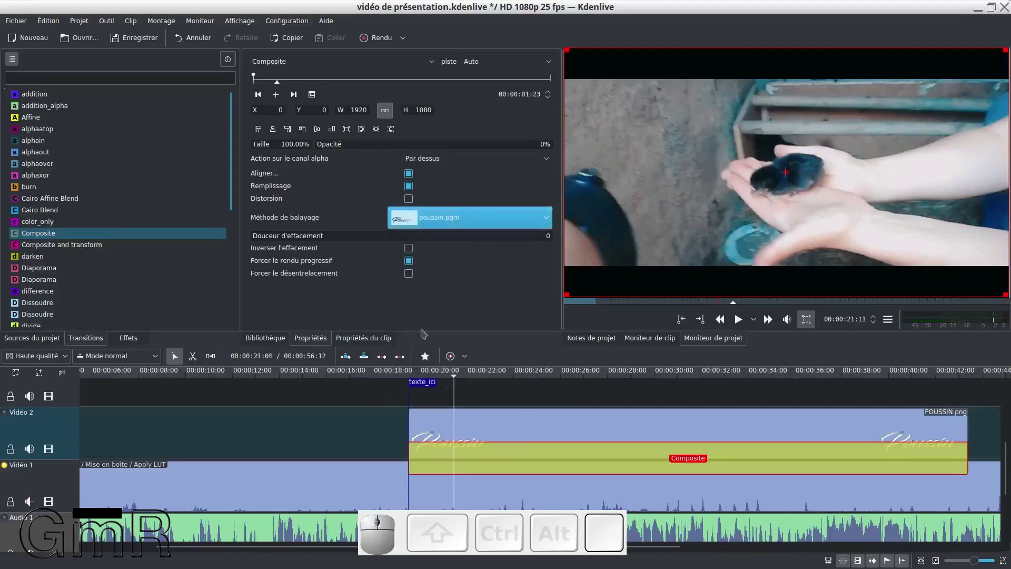
# - Play back the footage from just before the POUSSIN.png clip to check the Composite transition
pyautogui.click(407, 377)
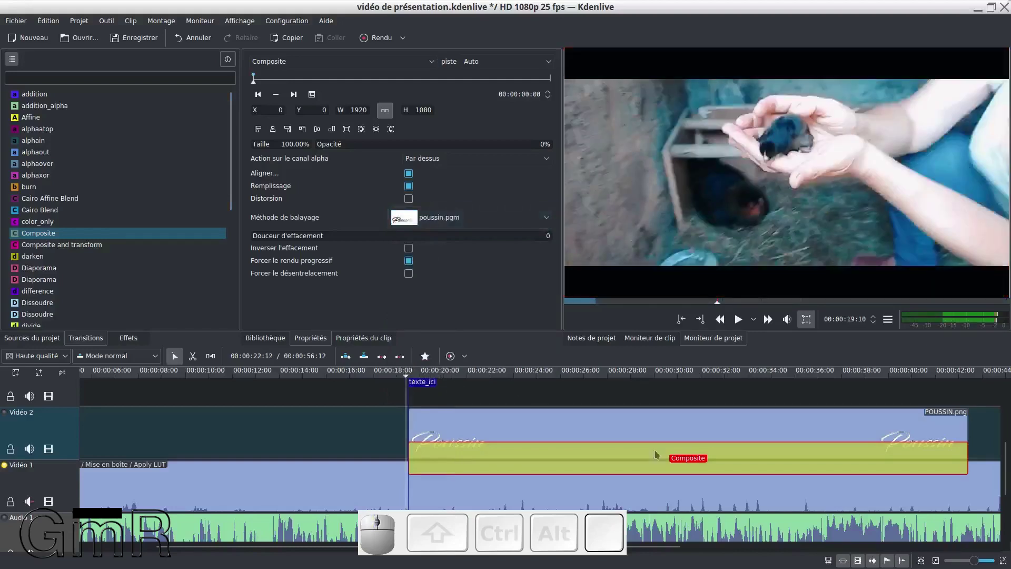
pyautogui.press('space')
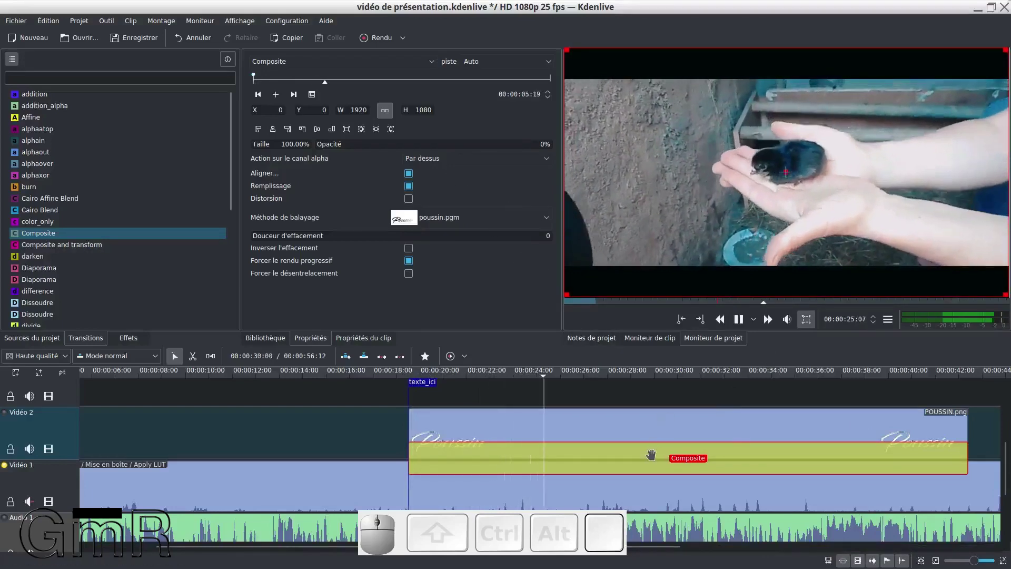
pyautogui.press('space')
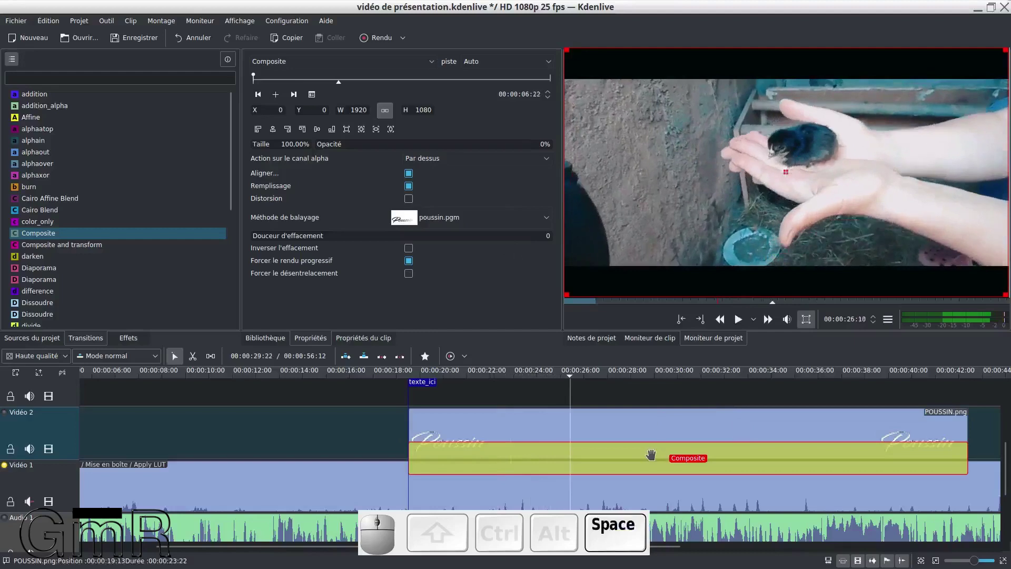
# - Set the Composite transition's target track to Vidéo 1 and scrub through the title clip
pyautogui.click(545, 61)
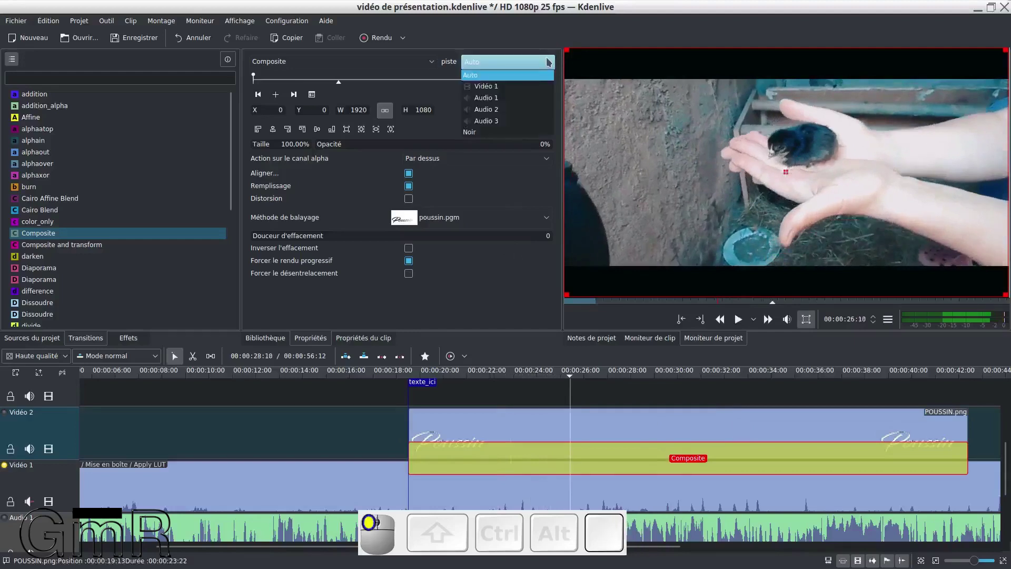
pyautogui.click(519, 88)
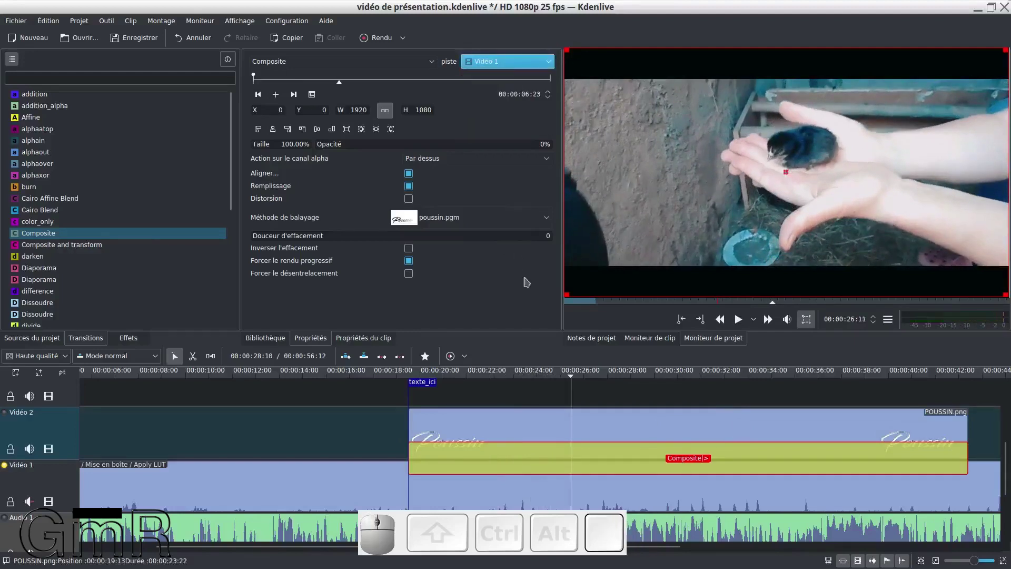
pyautogui.click(567, 378)
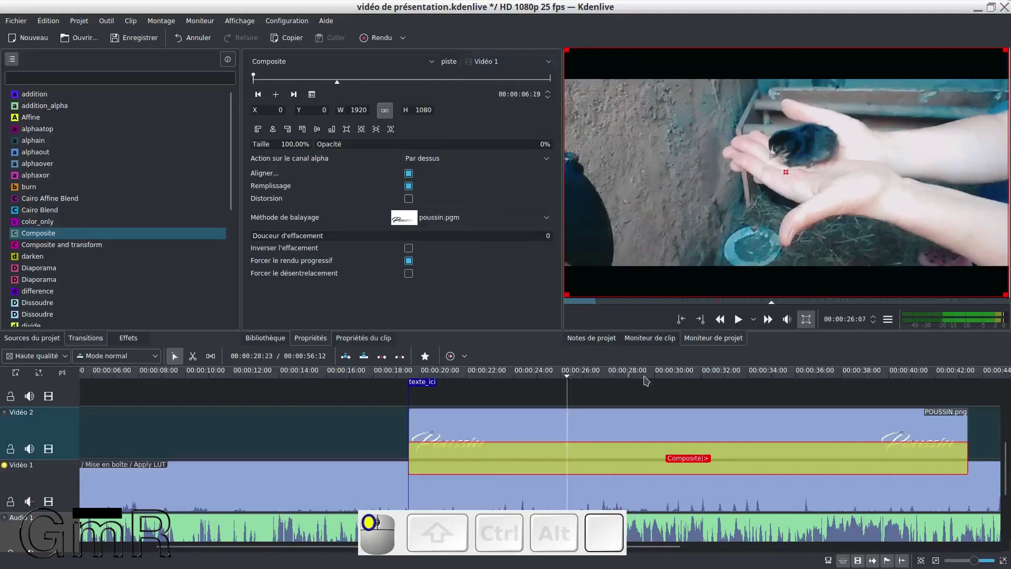
pyautogui.moveTo(711, 383); pyautogui.dragTo(847, 383)
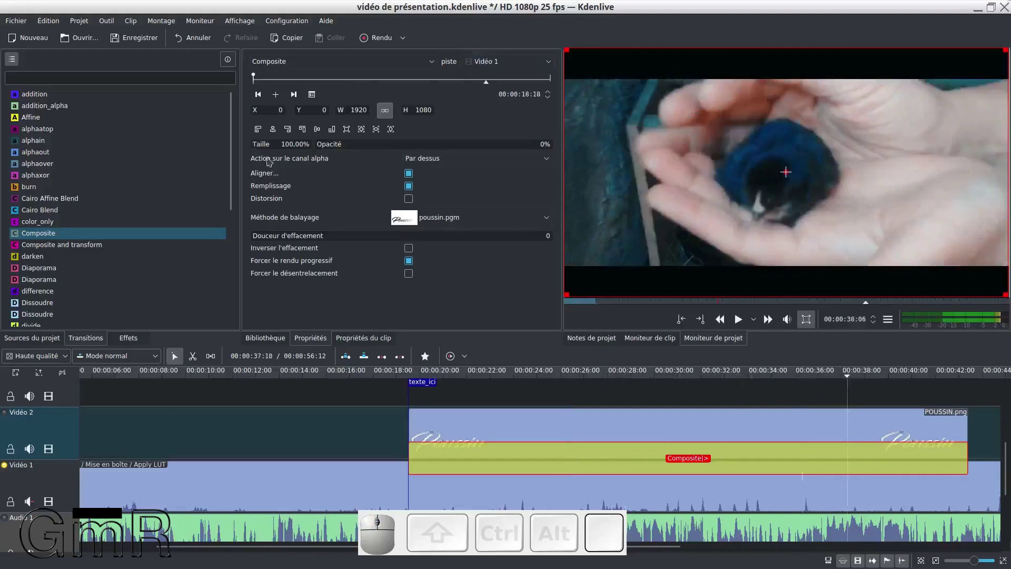
# - Disable Remplissage for the Composite transition, try another alpha channel operation, and restore Par dessus
pyautogui.click(409, 186)
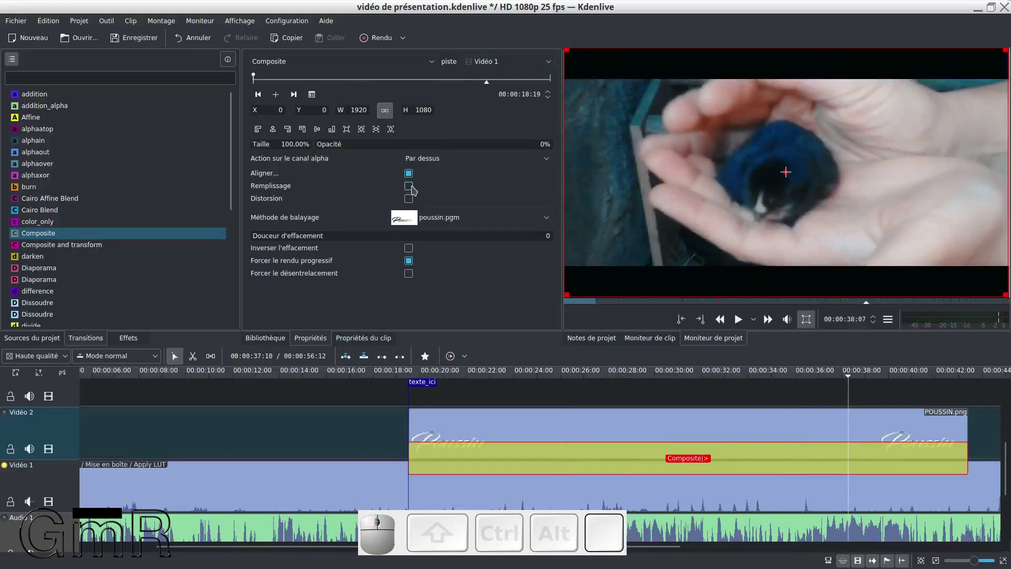
pyautogui.click(438, 163)
pyautogui.click(443, 170)
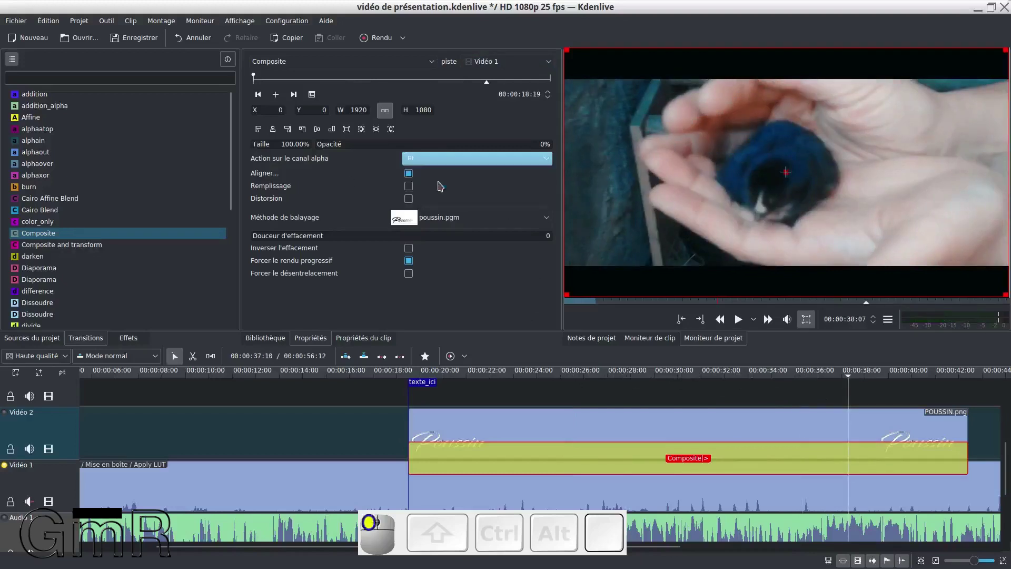
pyautogui.click(448, 165)
pyautogui.click(445, 170)
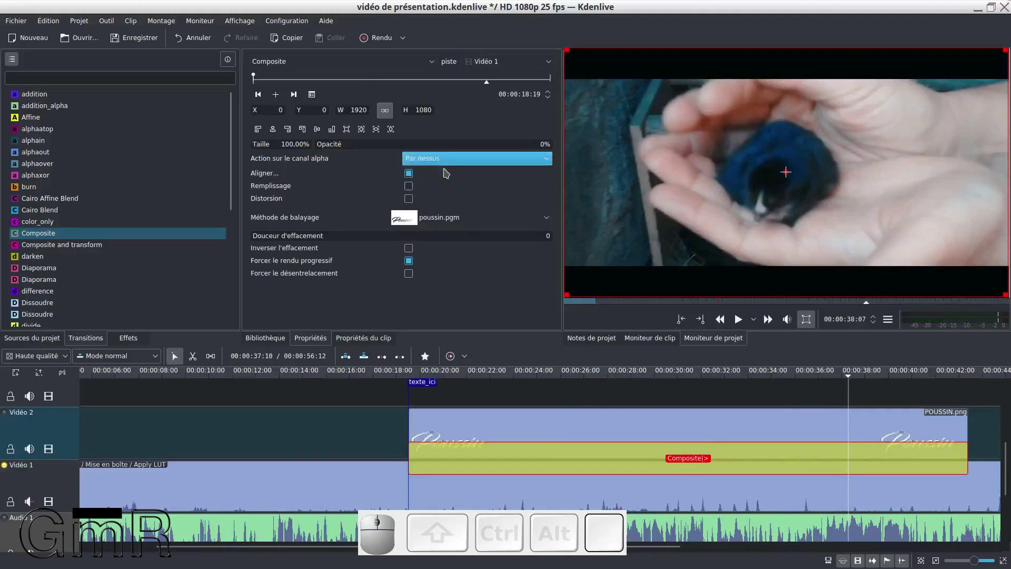
# - Raise the Composite transition's opacity to 58% and scrub towards the end of the title clip
pyautogui.moveTo(329, 153); pyautogui.dragTo(441, 152)
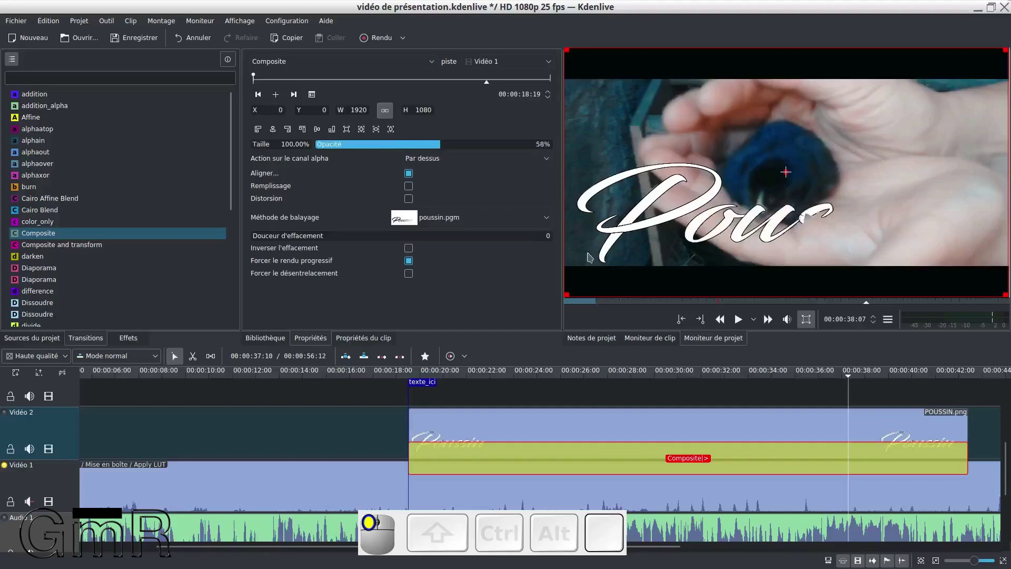
pyautogui.click(893, 375)
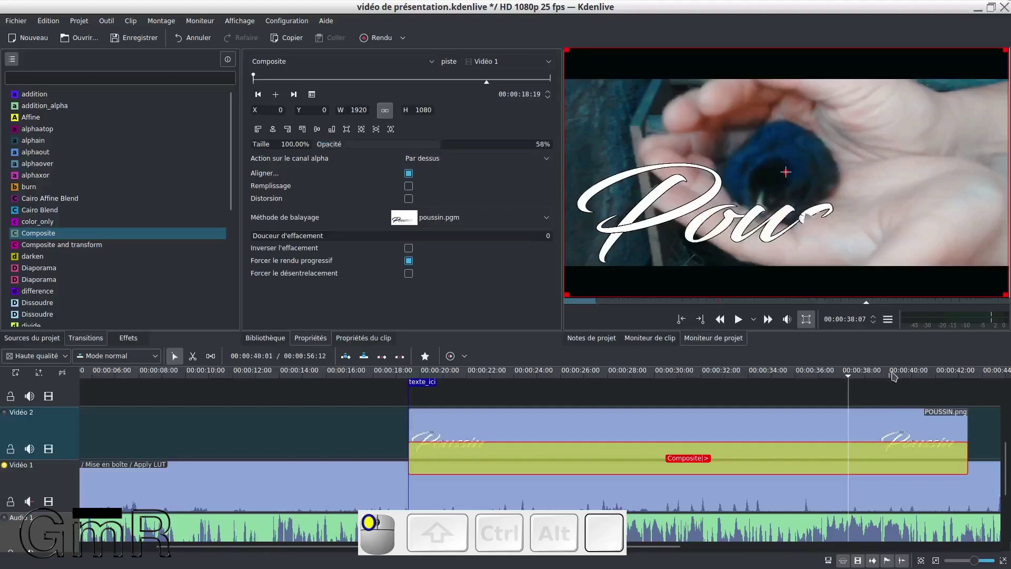
pyautogui.moveTo(921, 379); pyautogui.dragTo(951, 383)
# - Try inverting the wipe, switch the inversion back off, and disable forced progressive rendering for the Composite transition
pyautogui.click(409, 248)
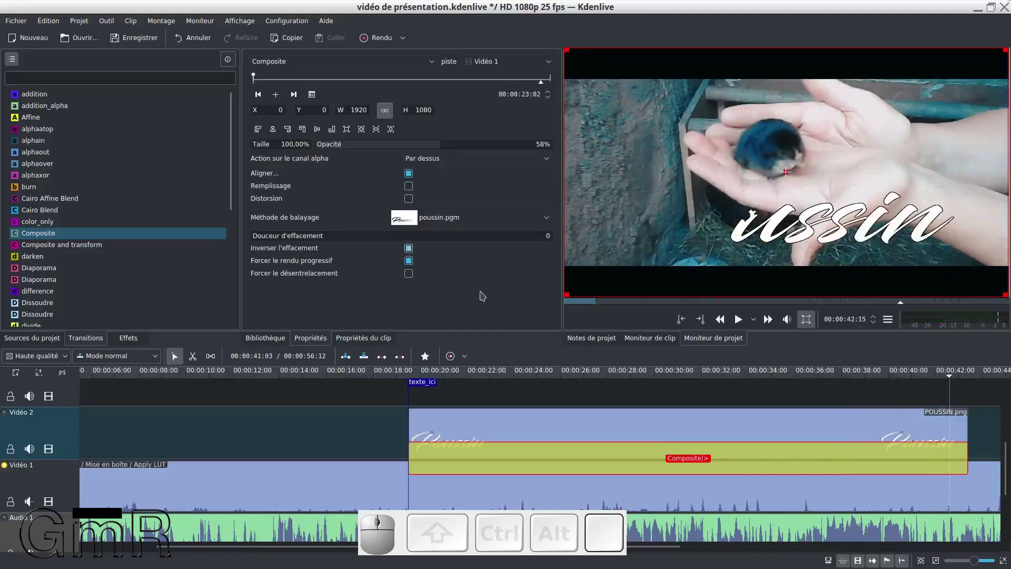
pyautogui.click(409, 248)
pyautogui.click(409, 261)
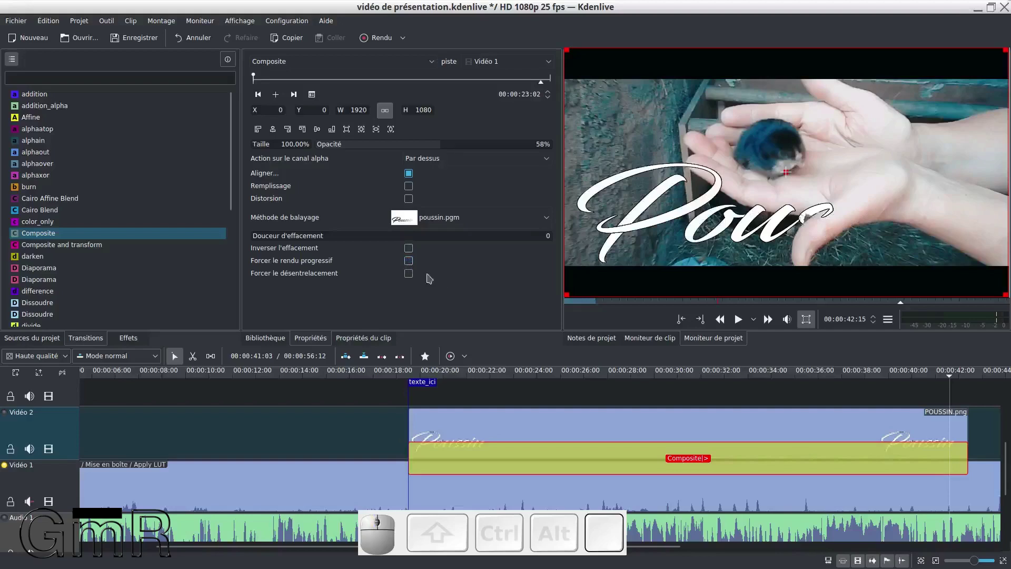
# - Add a keyframe at the very end of the Composite transition and set its opacity to 100%
pyautogui.moveTo(951, 379); pyautogui.dragTo(968, 380)
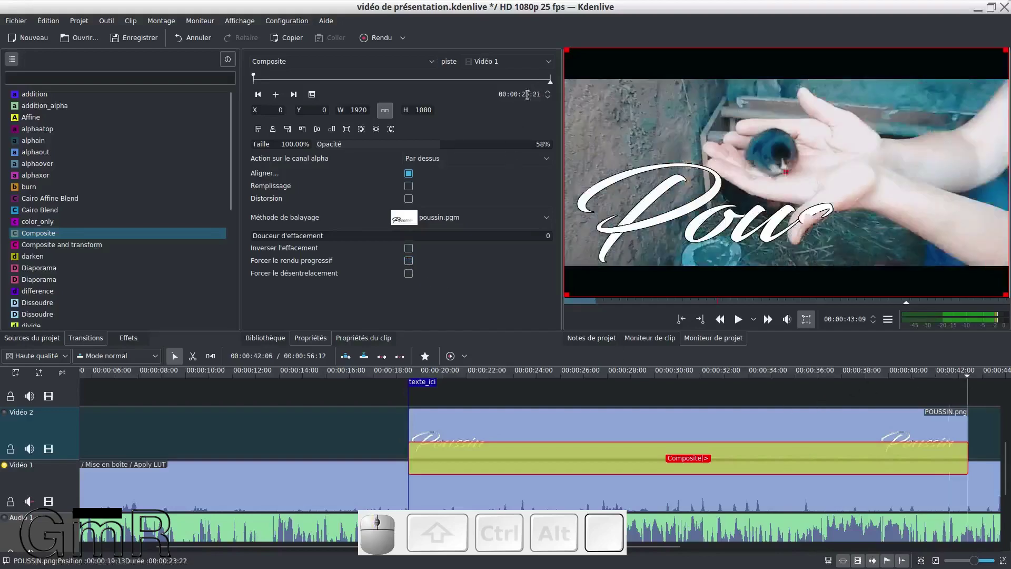
pyautogui.click(275, 98)
pyautogui.moveTo(416, 145); pyautogui.dragTo(552, 154)
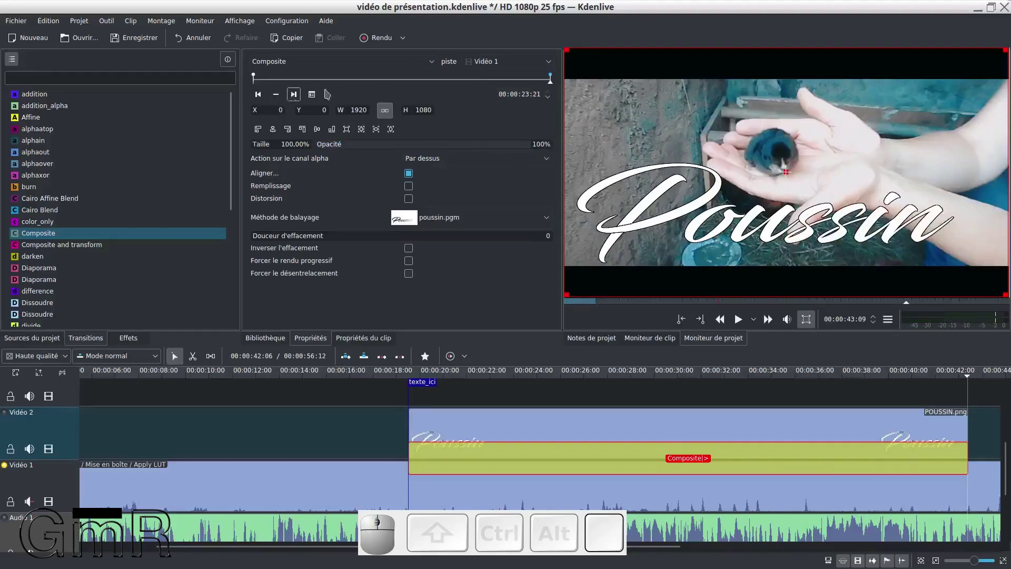
# - Set the opacity to 0% at the Composite transition's first keyframe and play back the title reveal
pyautogui.click(258, 94)
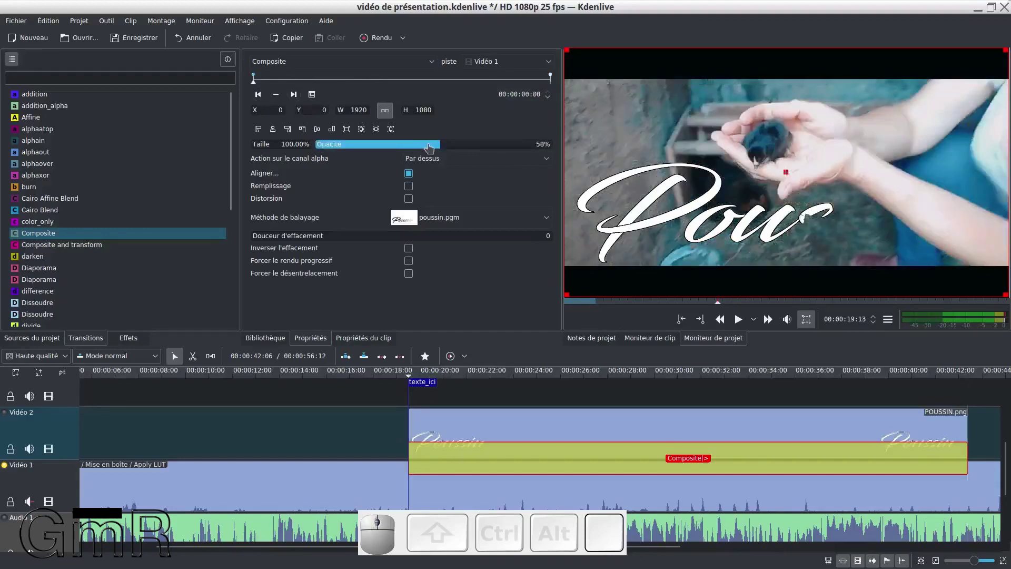
pyautogui.moveTo(438, 148); pyautogui.dragTo(318, 147)
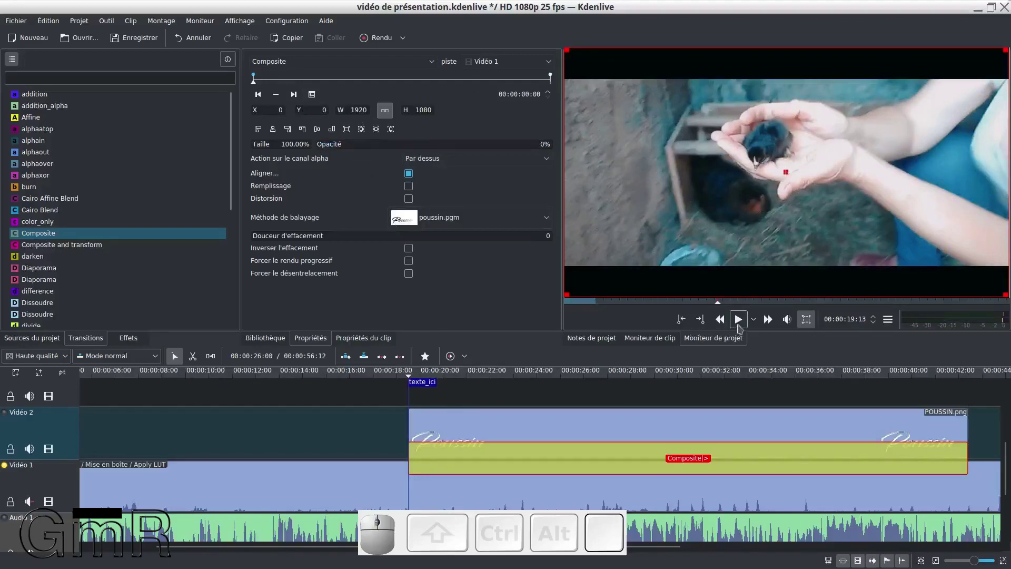
pyautogui.click(733, 327)
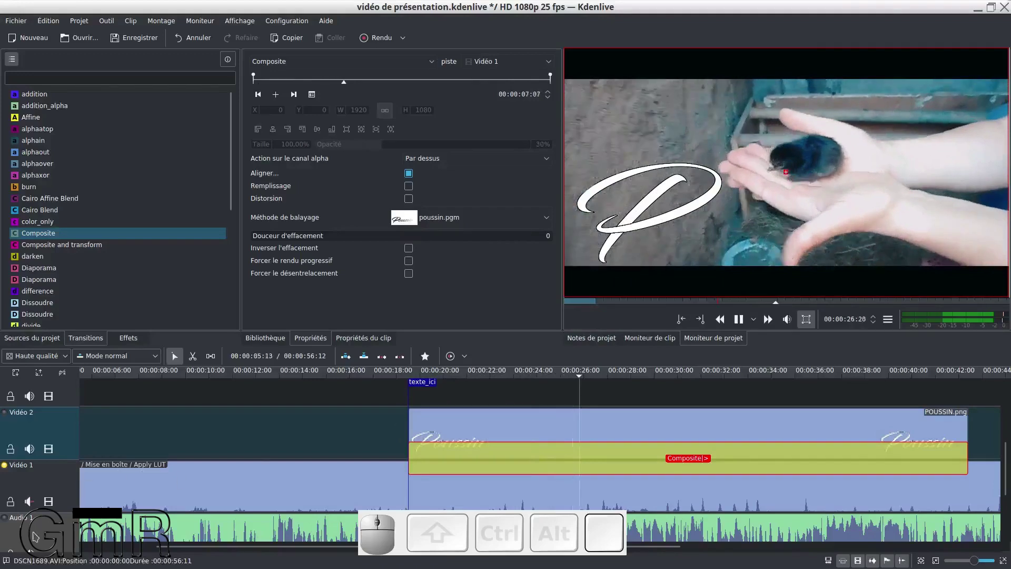
pyautogui.scroll(-1, 34, 536)
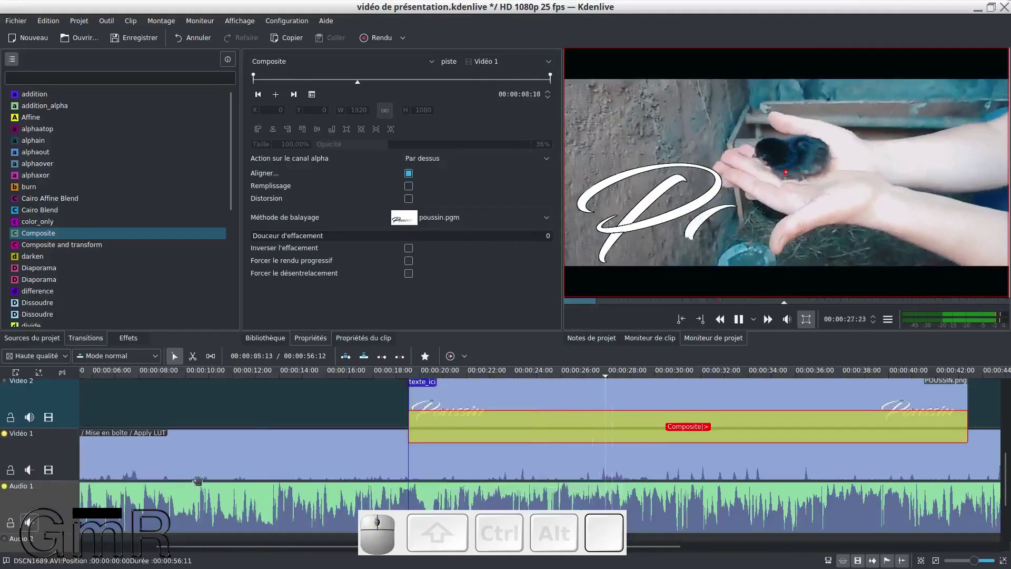